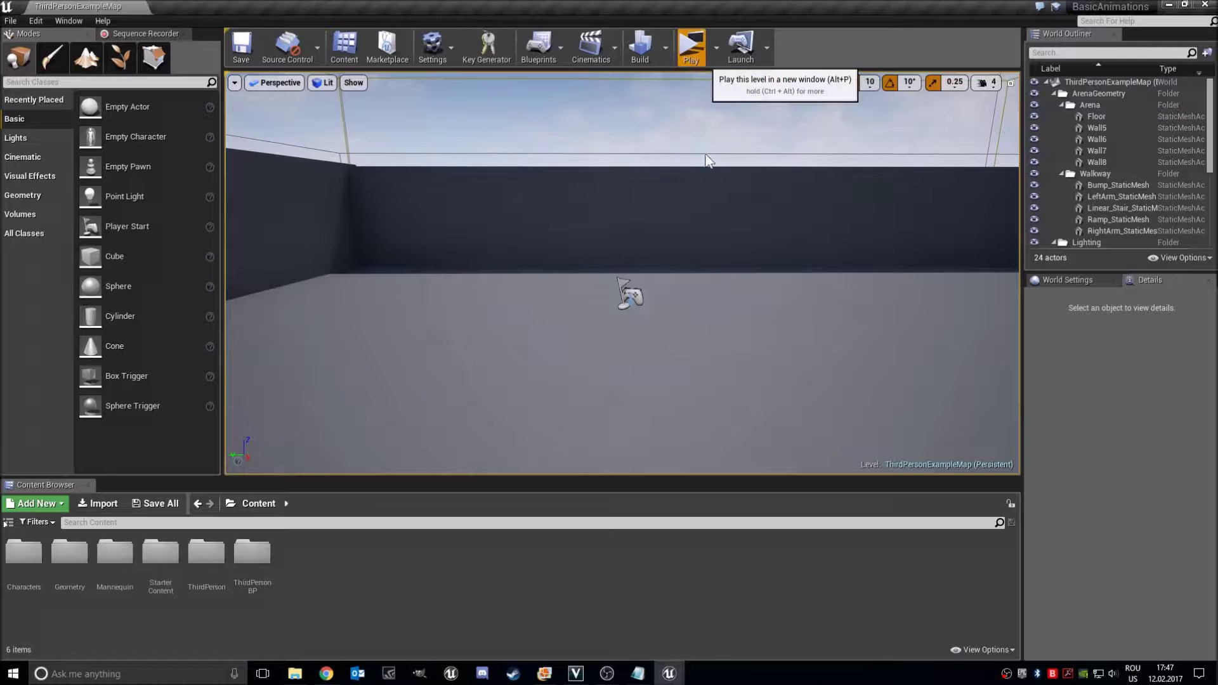
Play-test the level in a new window, running and jumping with the monster character, and end the session.
key("w")
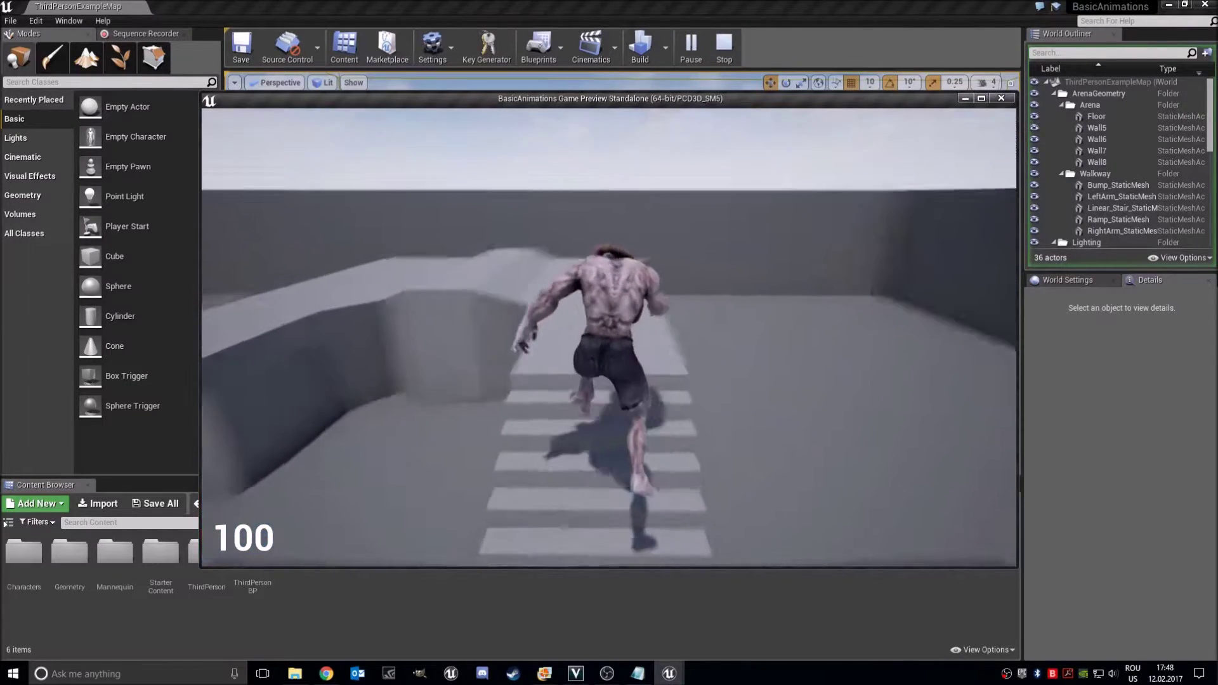
key("space")
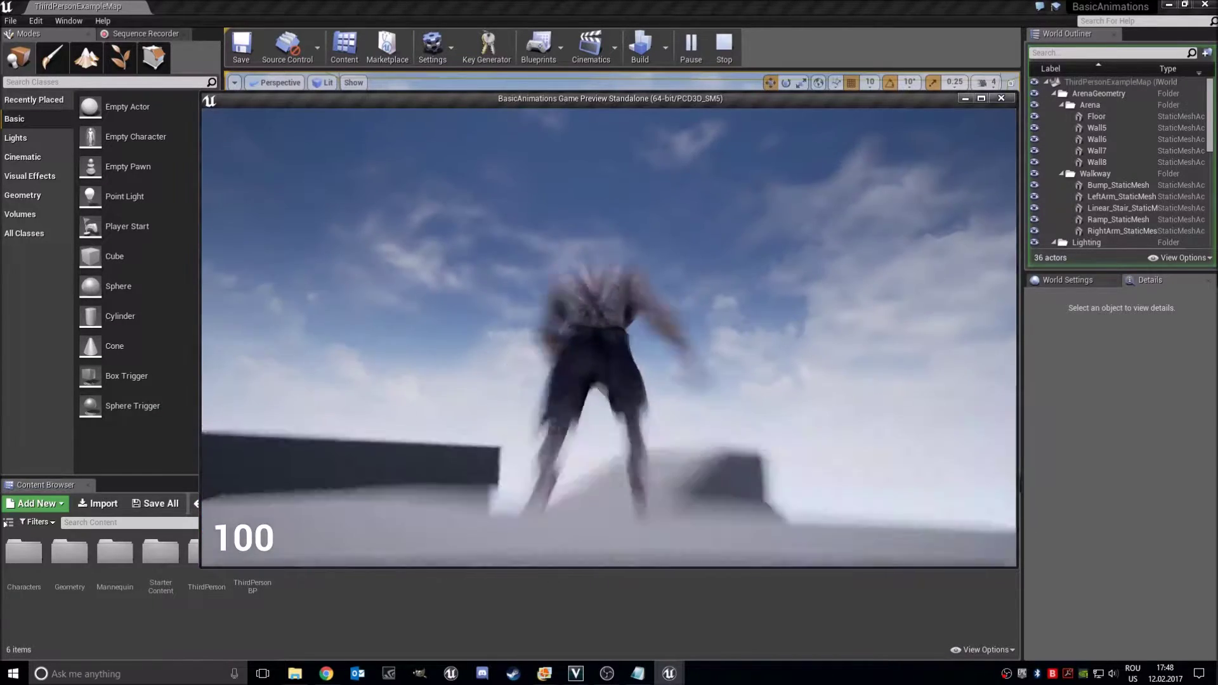
key("w")
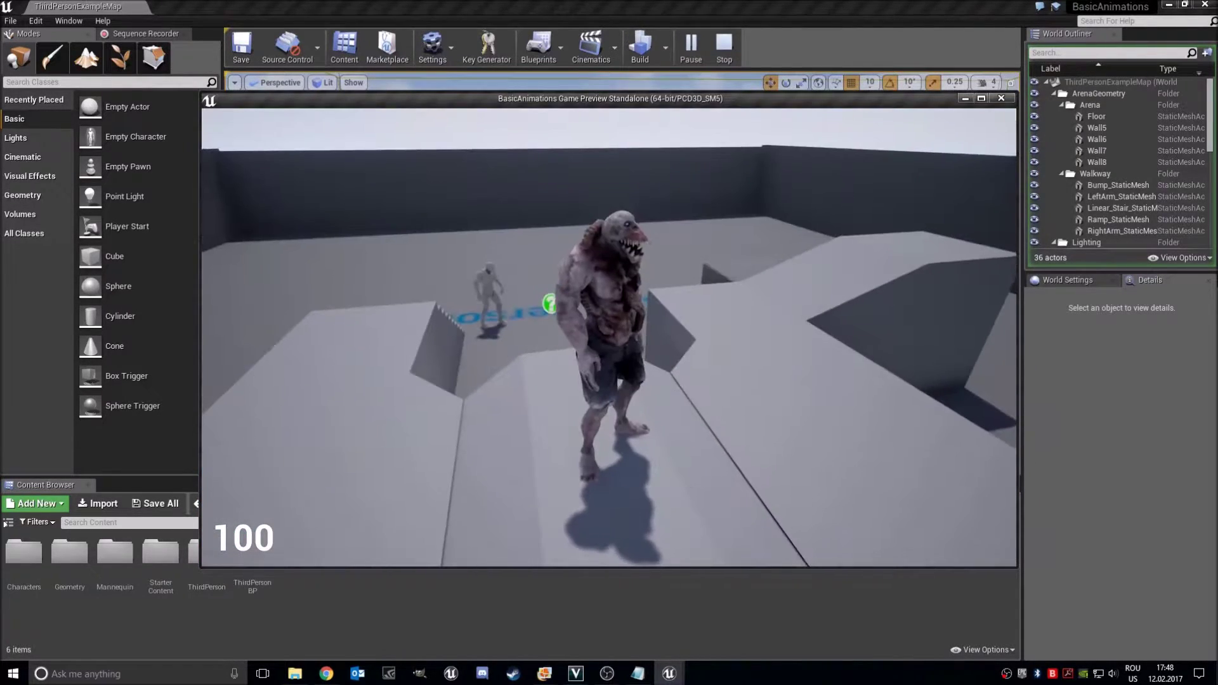
key("Escape")
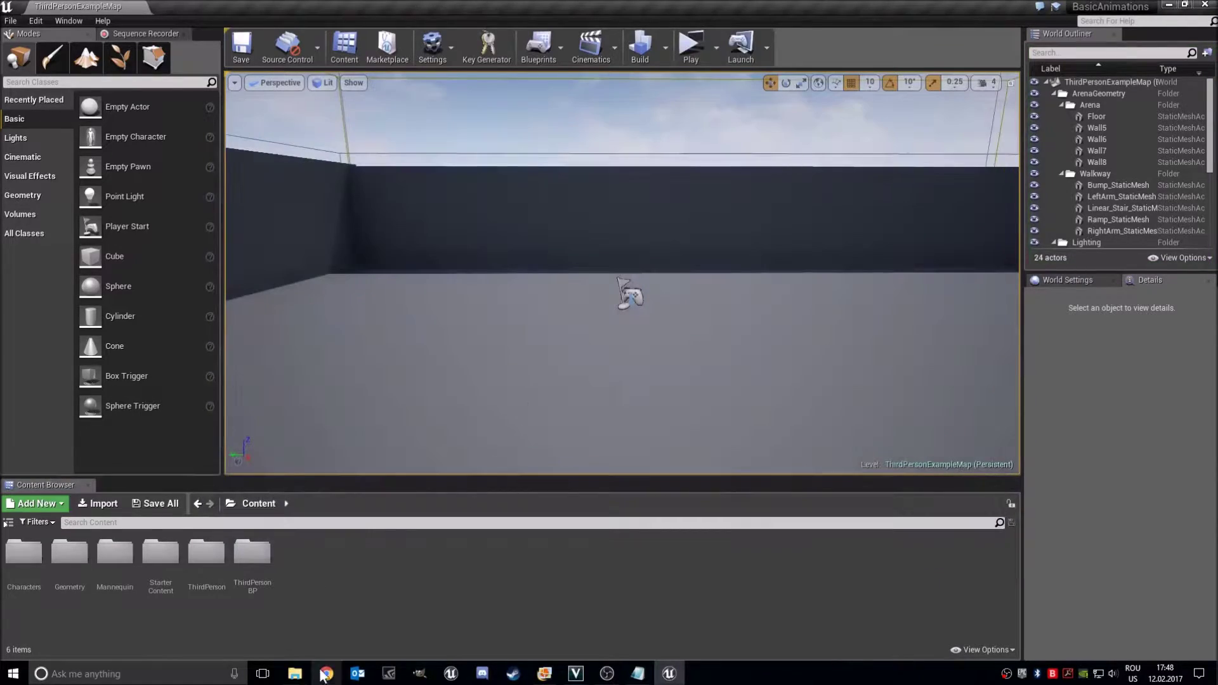
Look at the Mixamo animation store in Chrome, return to Unreal Editor and open the Characters > Animations folder.
left_click(325, 674)
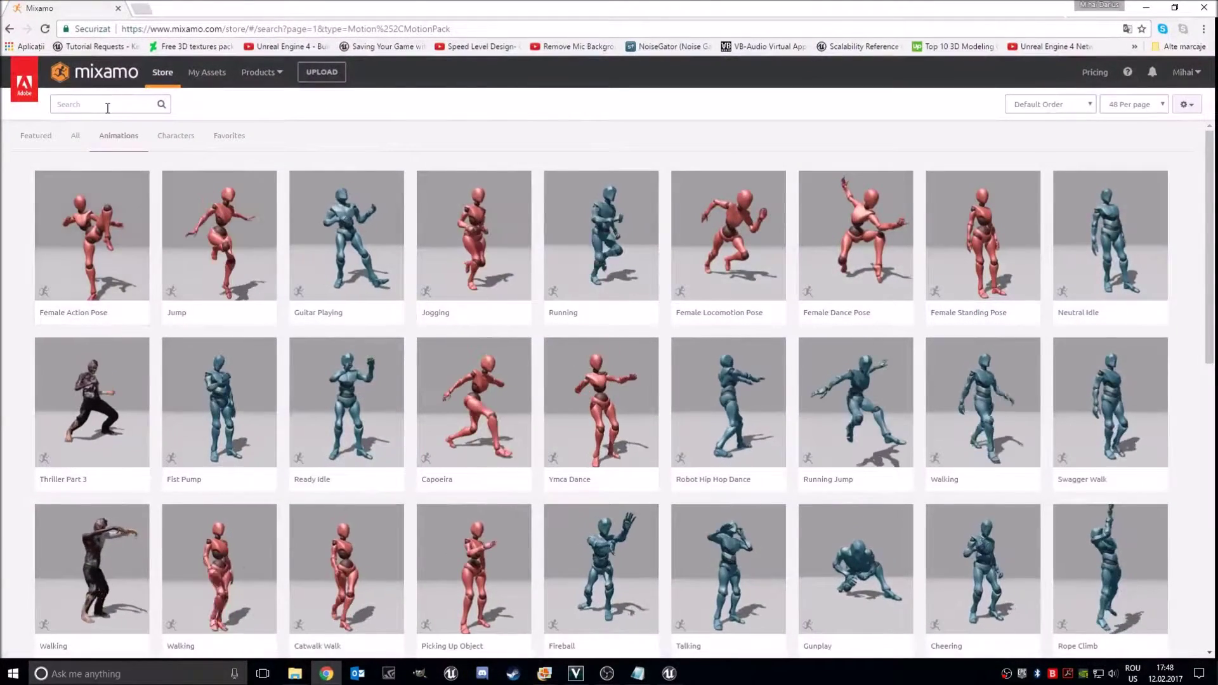
left_click(107, 108)
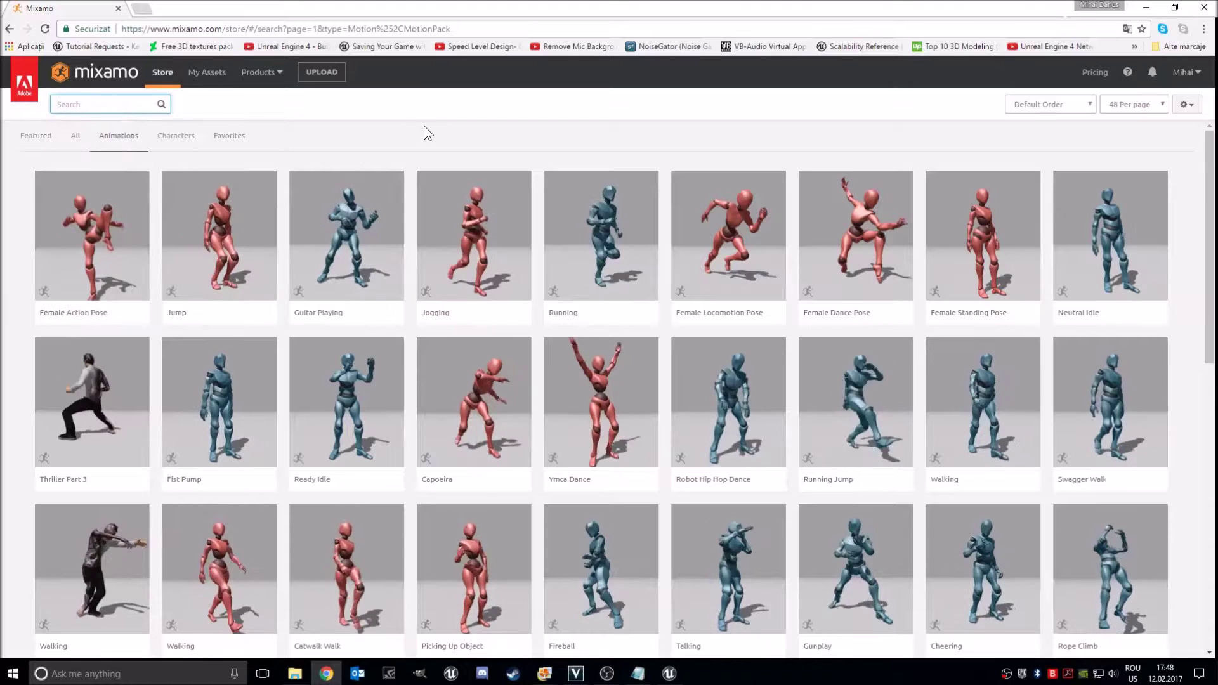
left_click(669, 673)
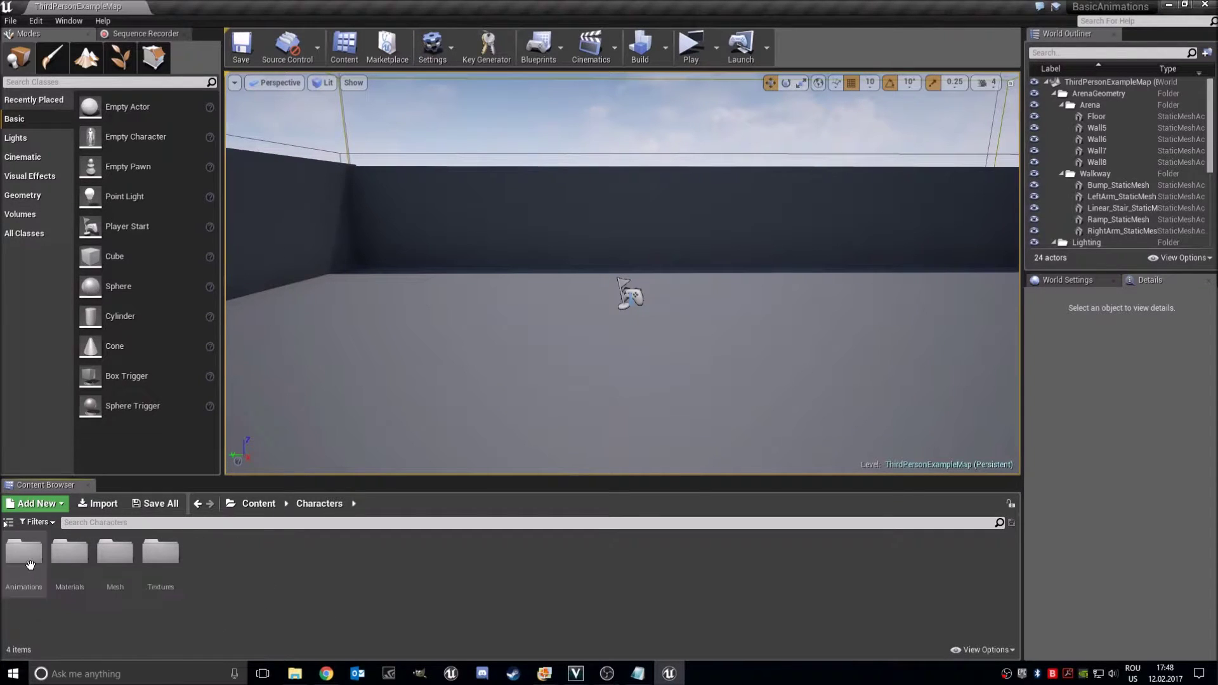
double_click(30, 564)
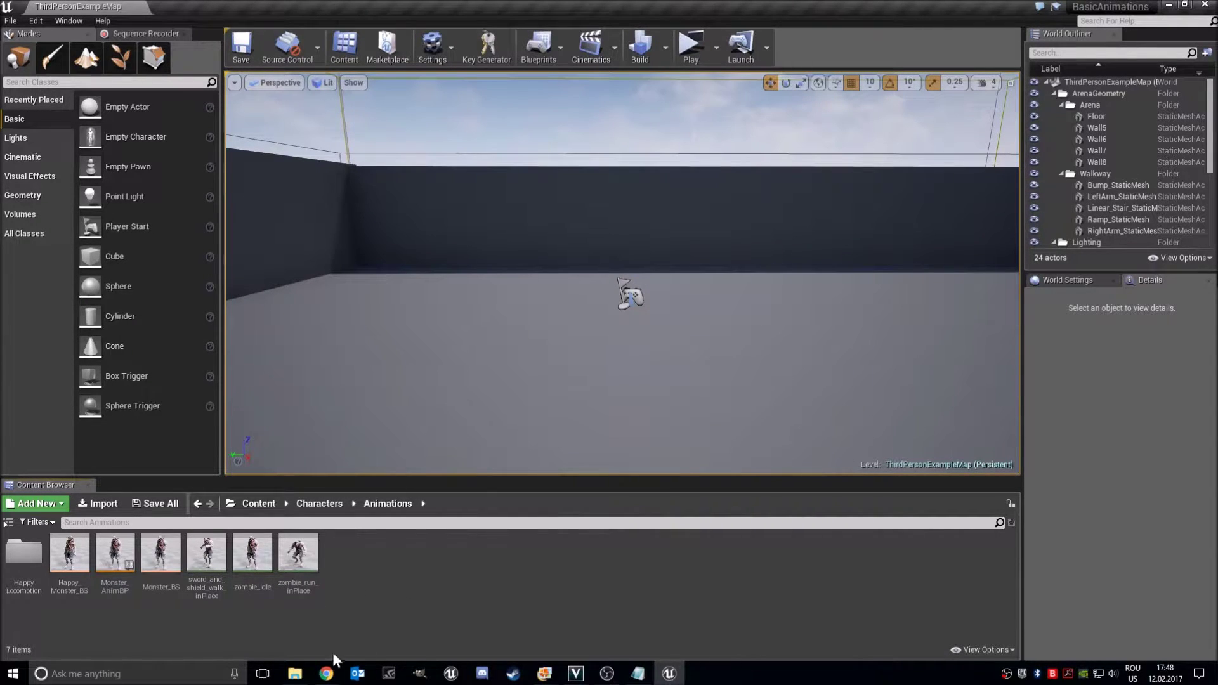
Switch to Mixamo in Chrome, search for "left strafe" and add the first Left Strafe animation to the assets.
mouse_move(329, 668)
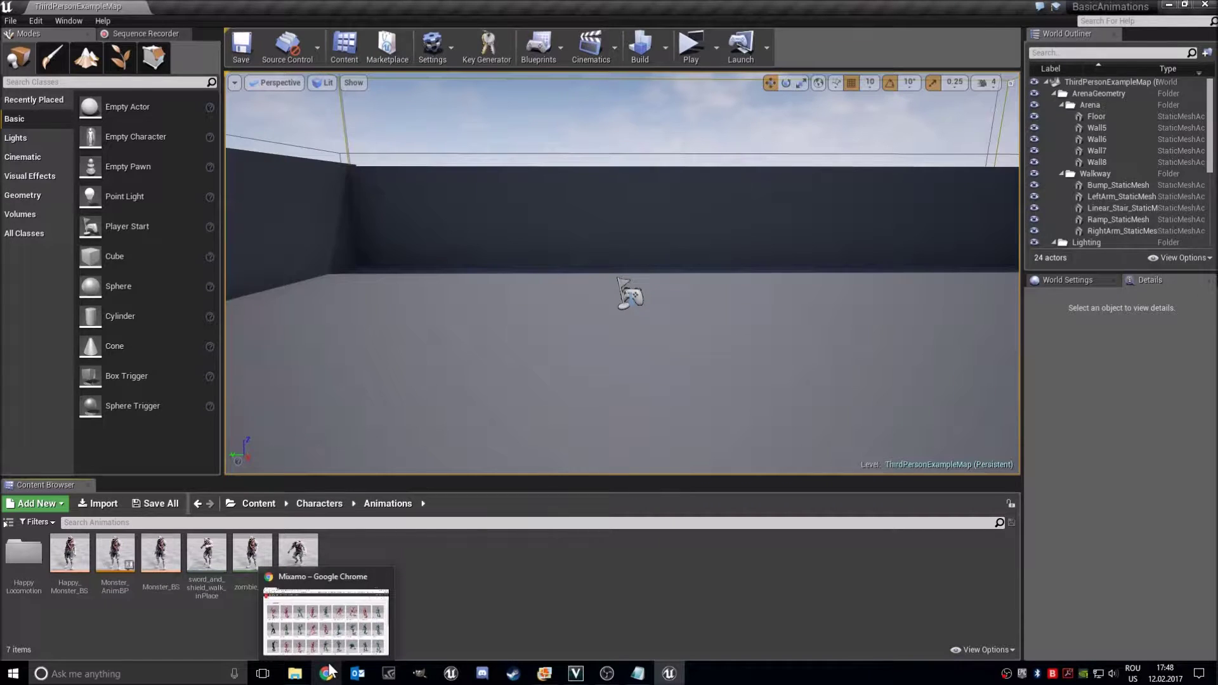
left_click(329, 668)
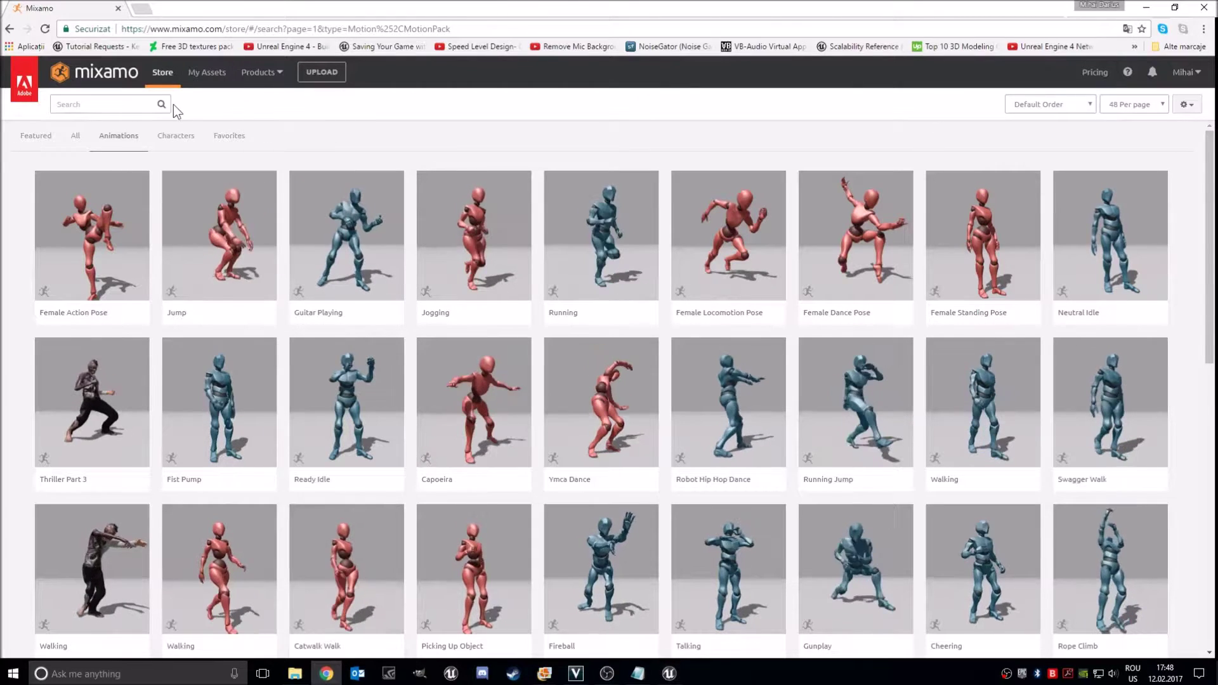
left_click(114, 103)
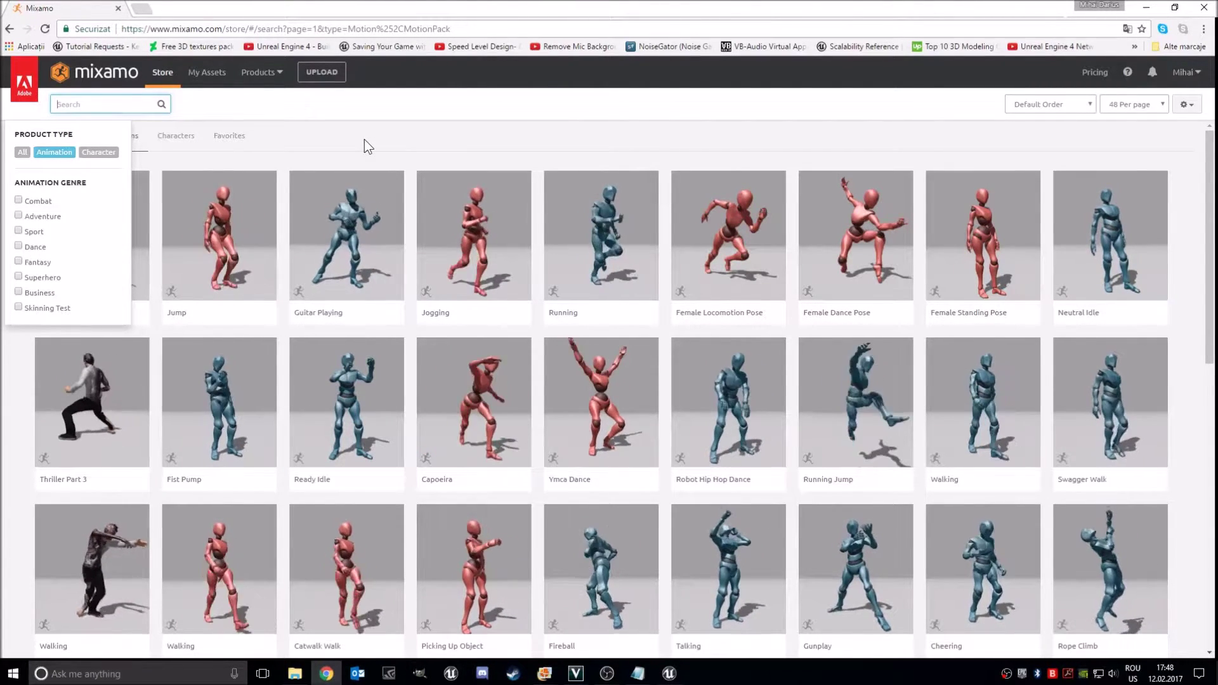
type("left strafre")
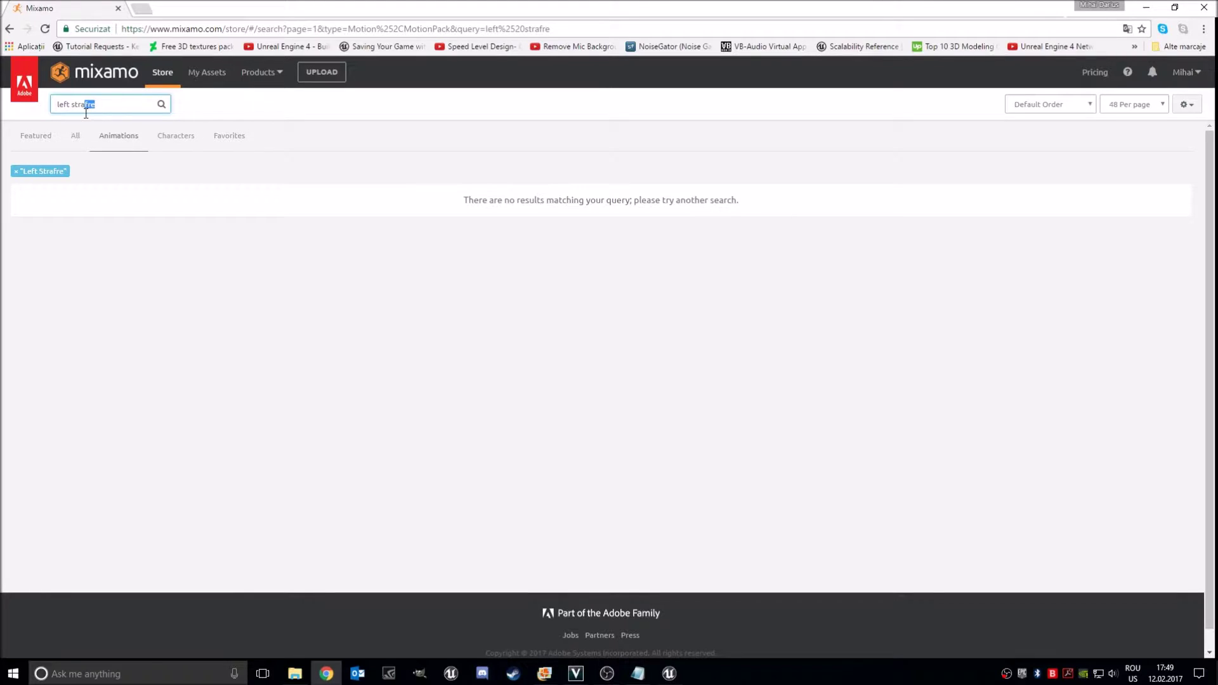
left_click_drag(85, 113, 86, 109)
type("e")
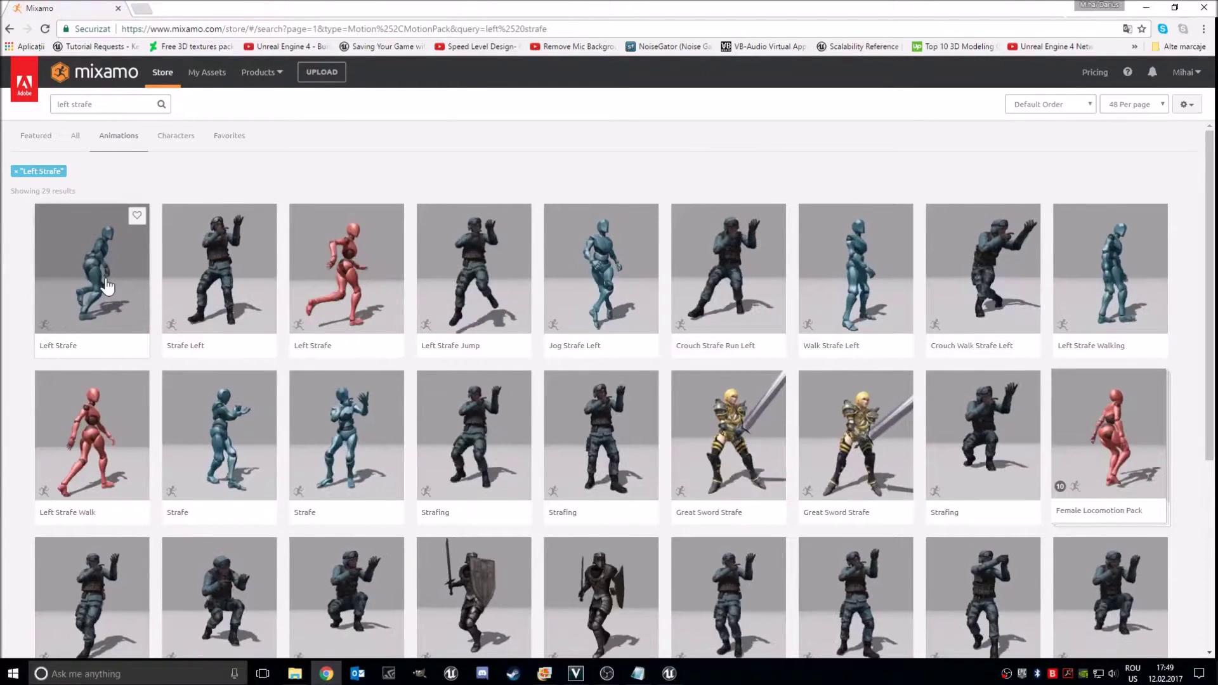
left_click(107, 287)
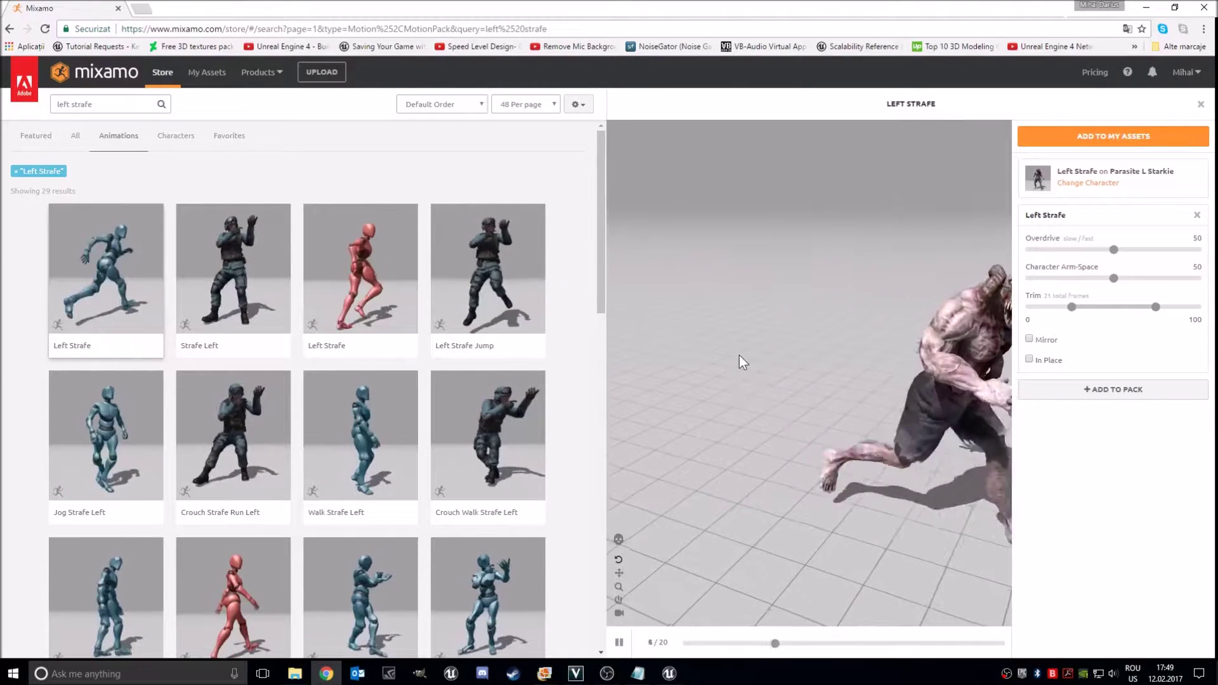
left_click(1113, 135)
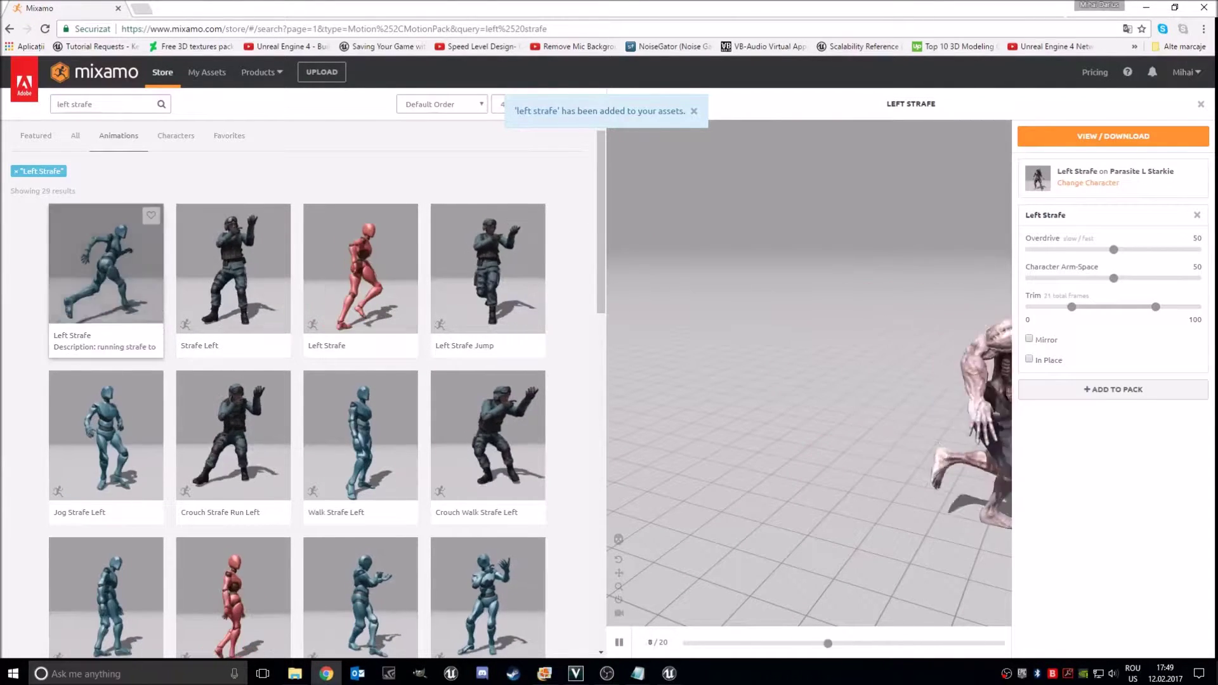
Search for "walking left strafe" and add the Left Strafe Walking animation to the assets.
double_click(63, 104)
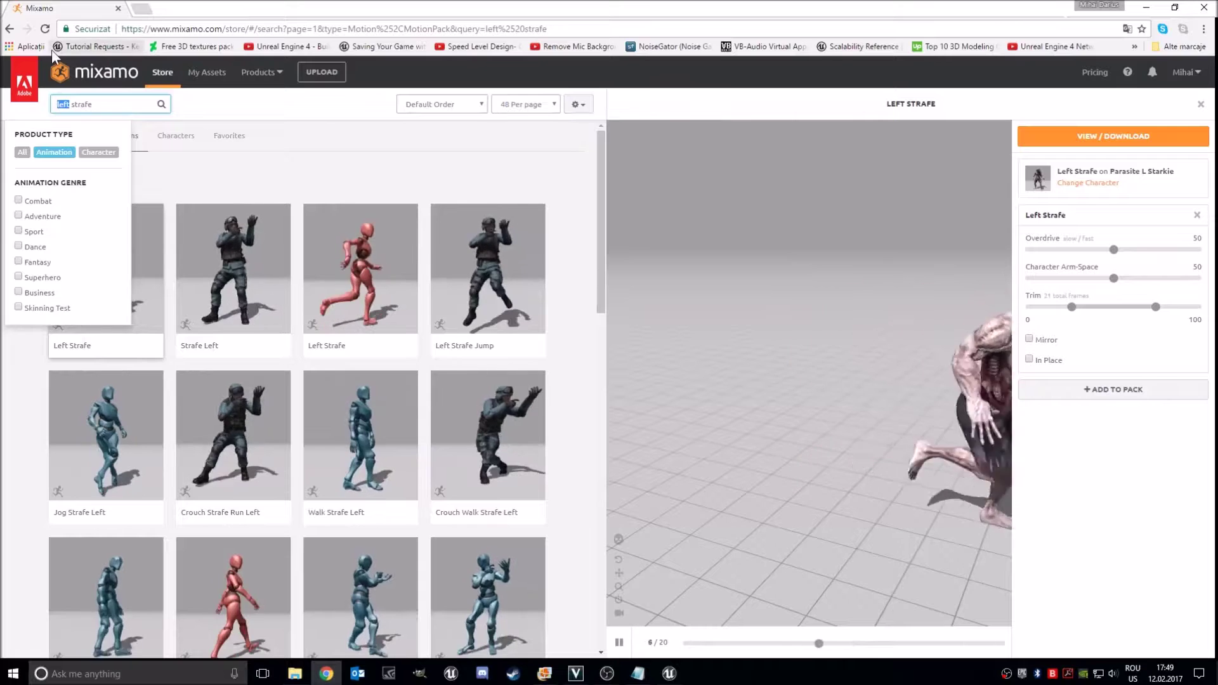
key("Left")
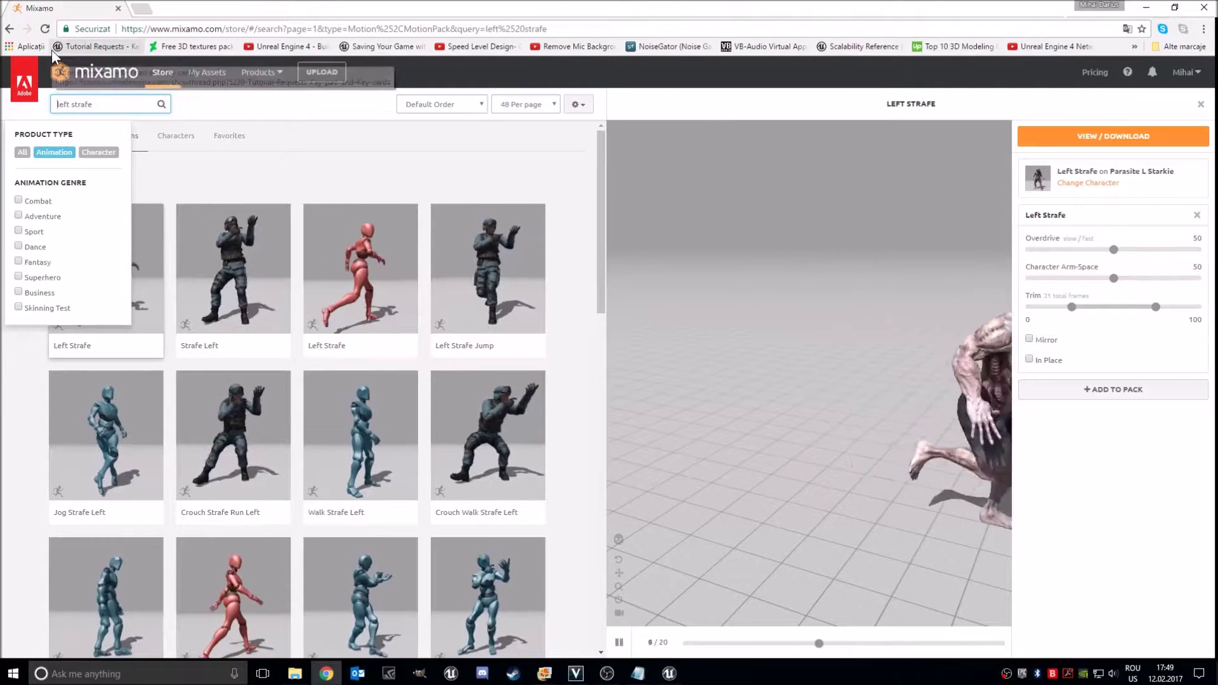
type("walking")
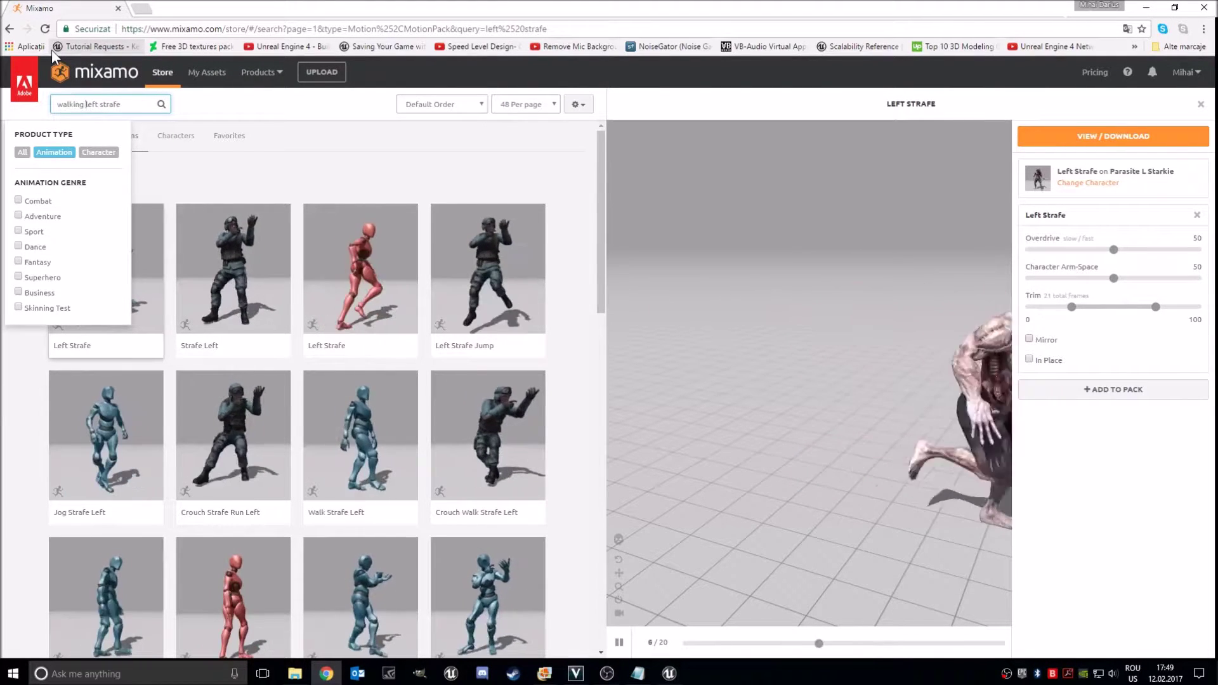
left_click(356, 427)
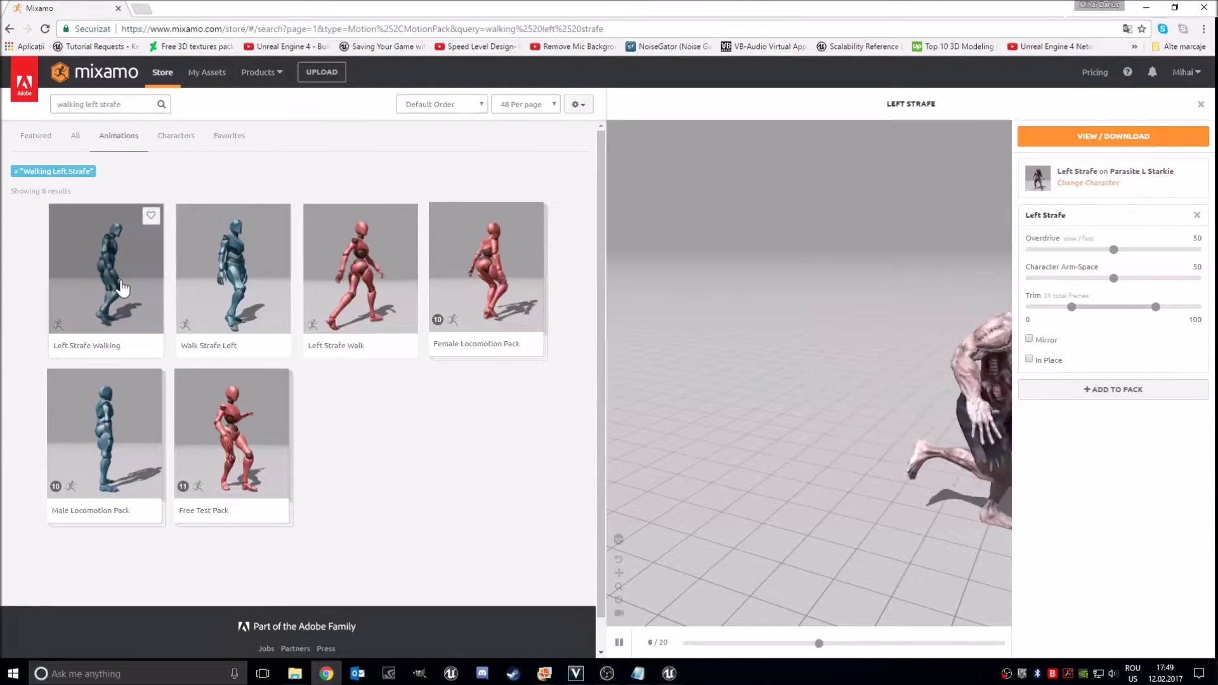
left_click(92, 332)
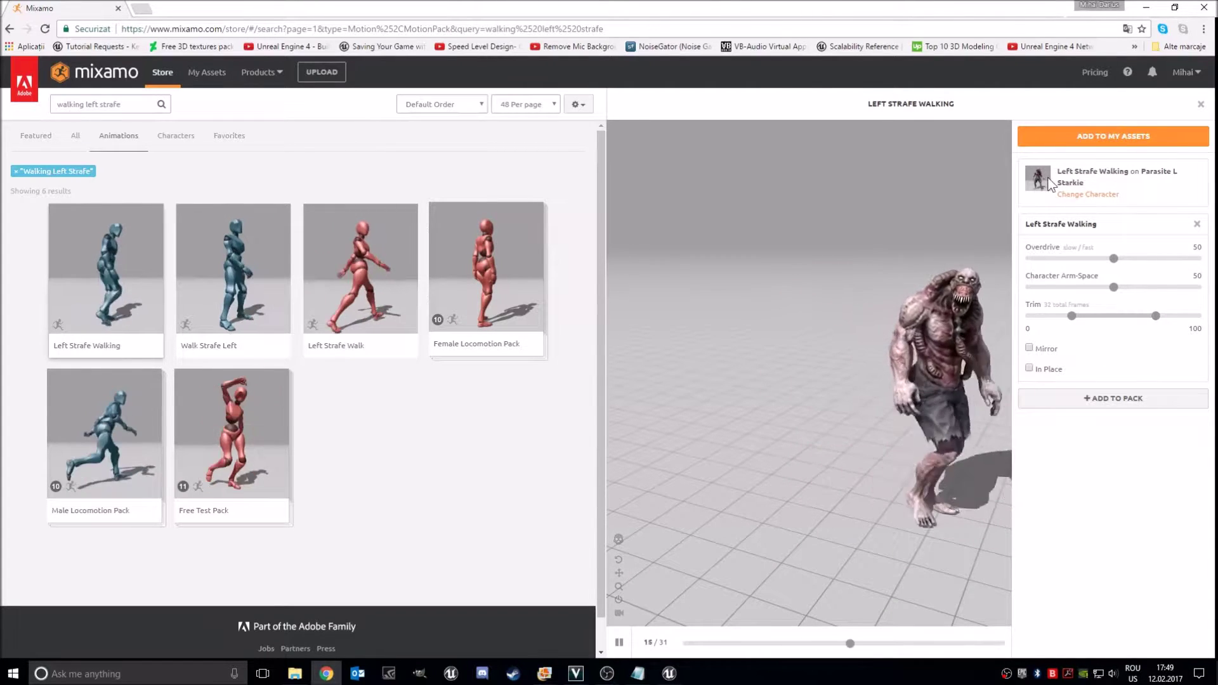
left_click(1095, 145)
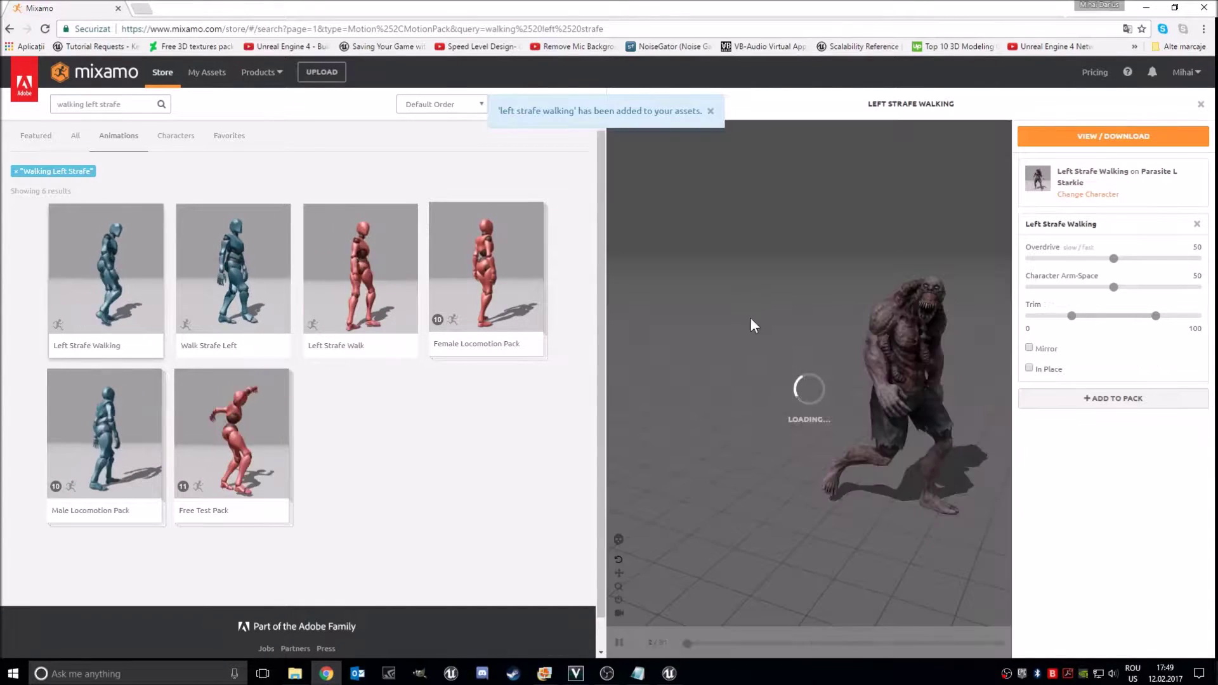
Search for "walking right strafe" and add the Right Strafe Walking animation to the assets.
double_click(95, 104)
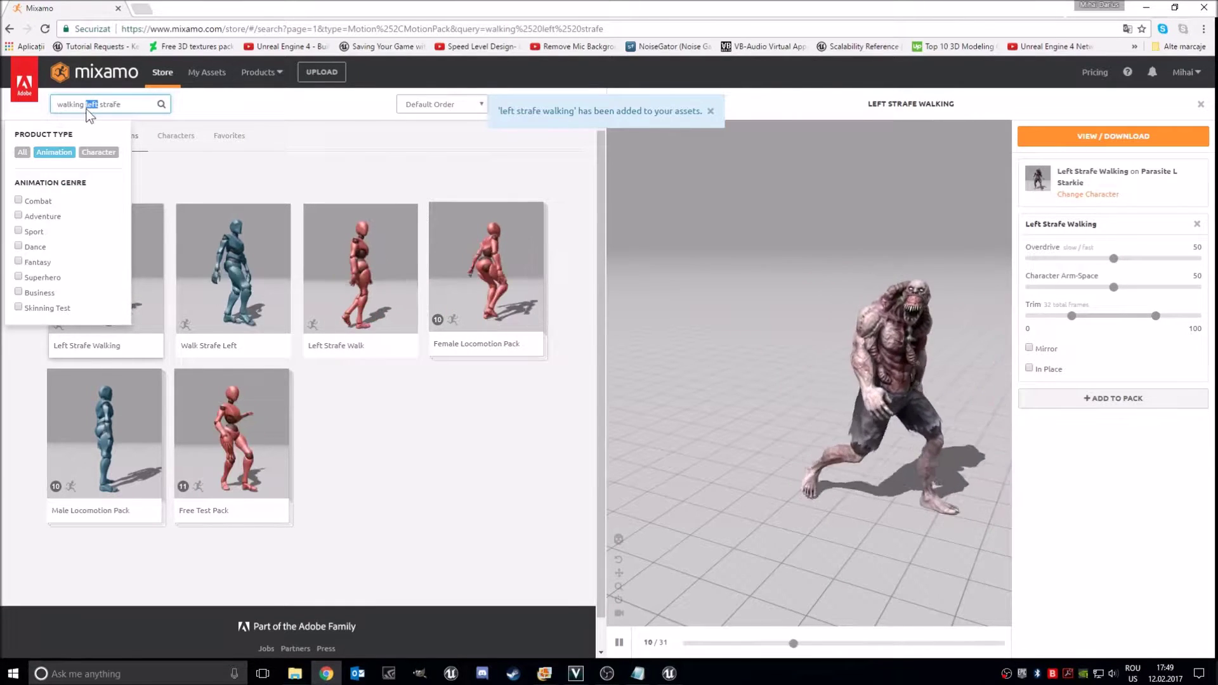
key("BackSpace")
type("rig")
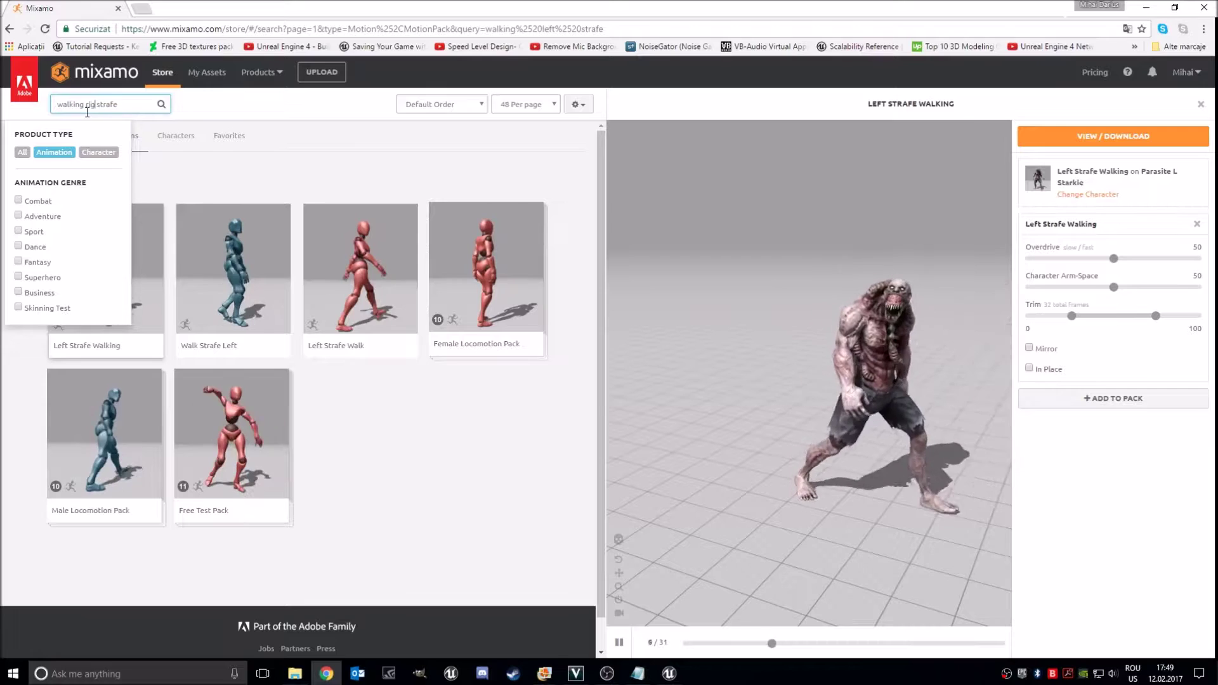
key("Return")
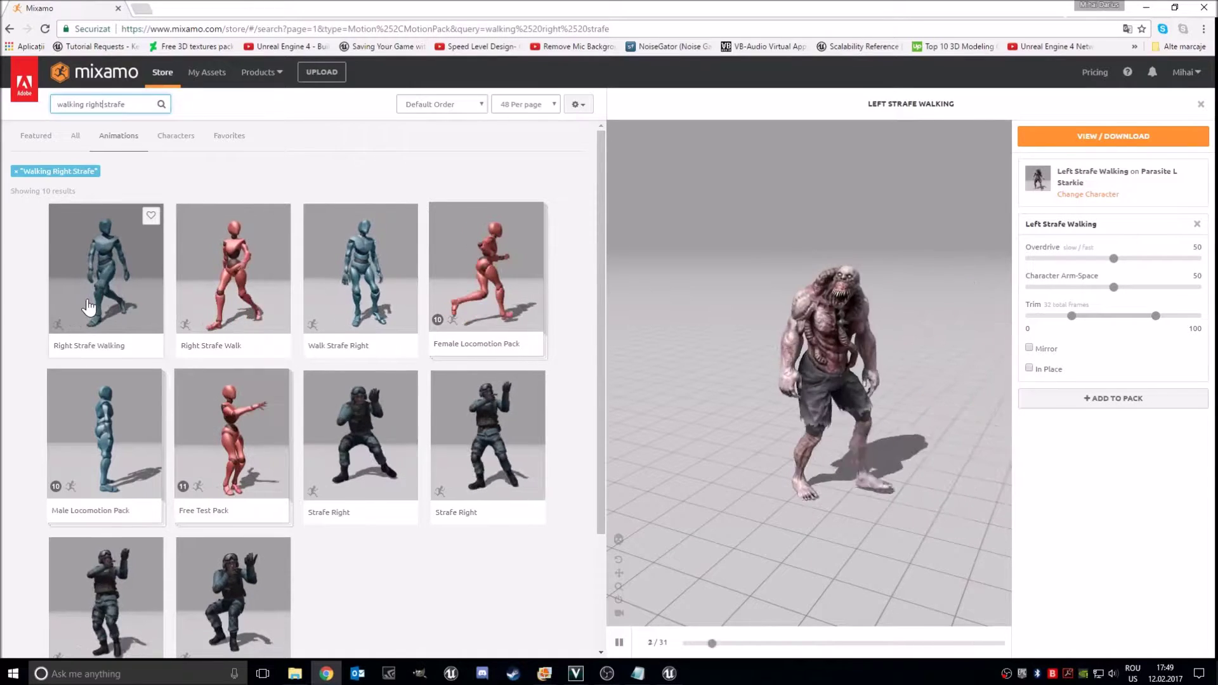
left_click(113, 320)
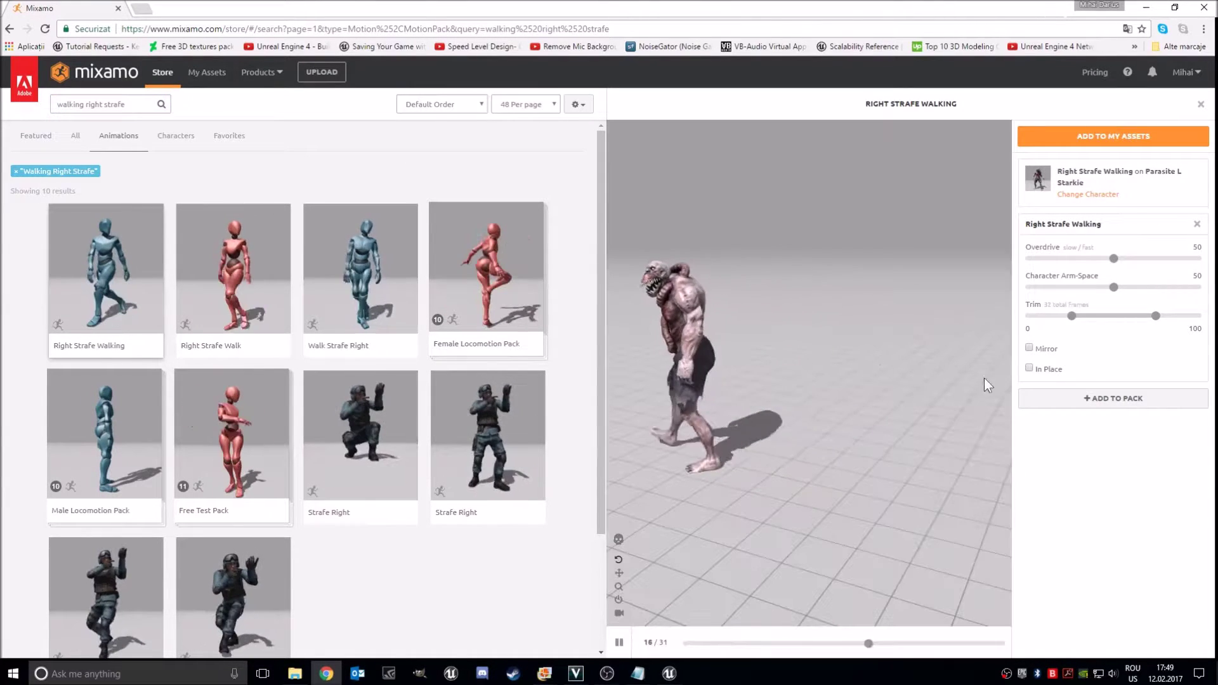
left_click(1098, 137)
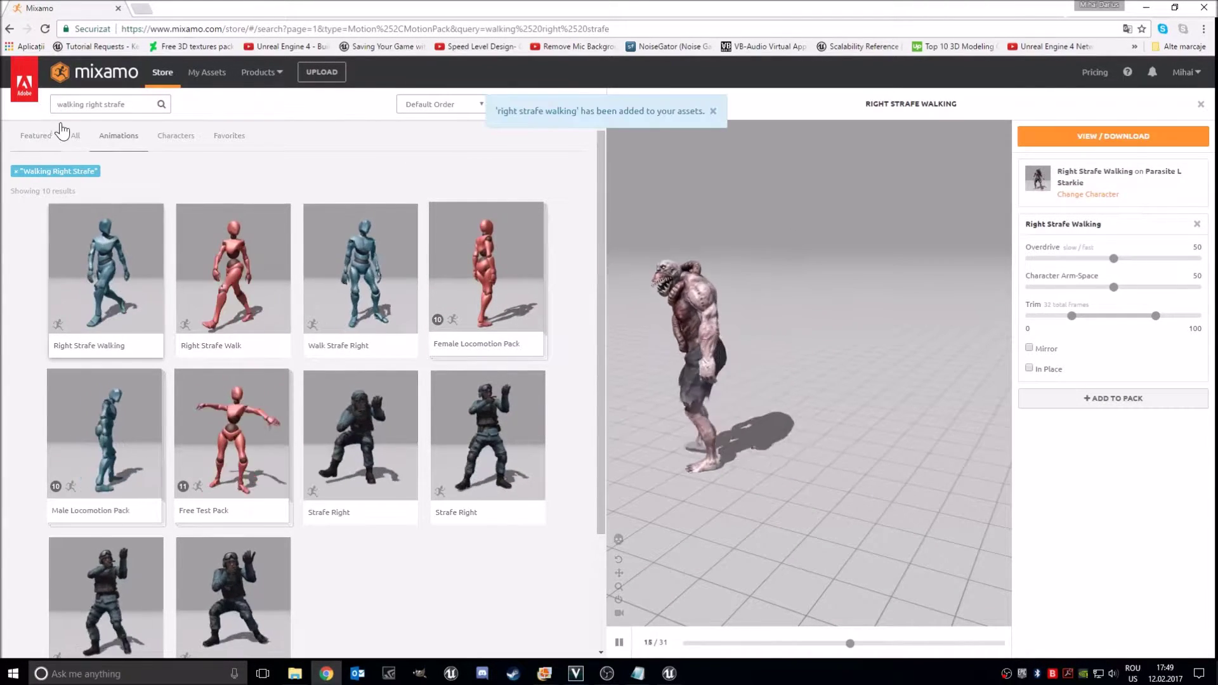
Shorten the search to "right strafe" and add the blue-figure Right Strafe running animation to the assets.
double_click(86, 104)
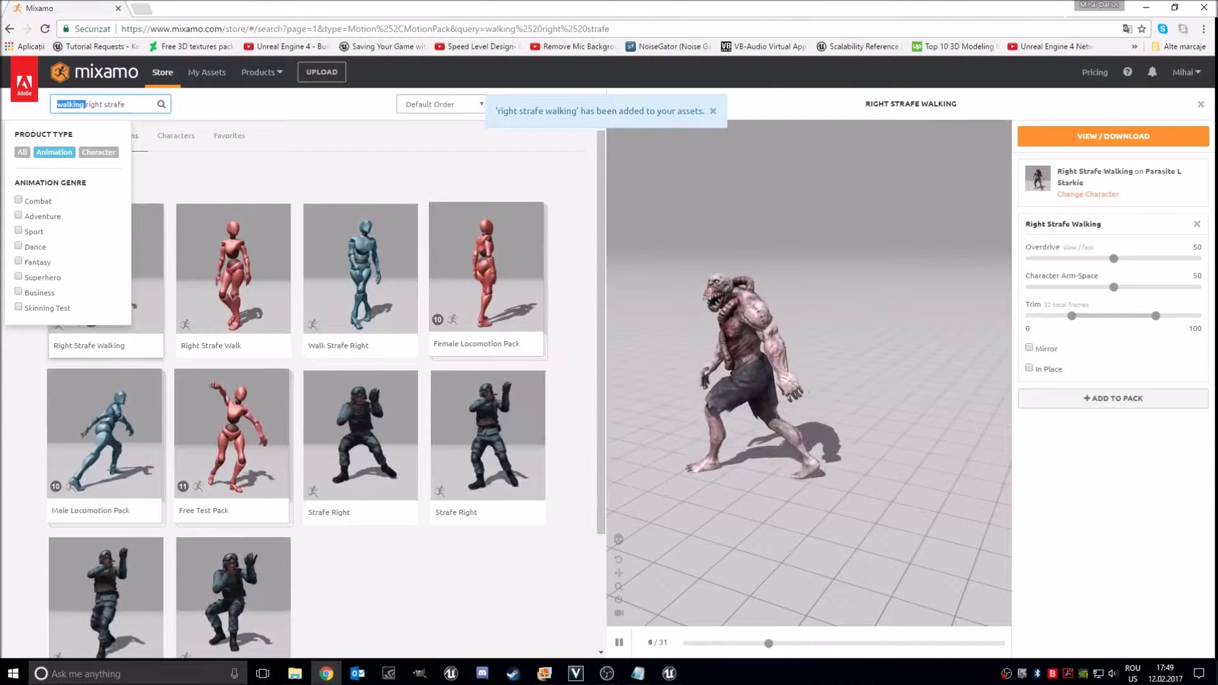
key("Return")
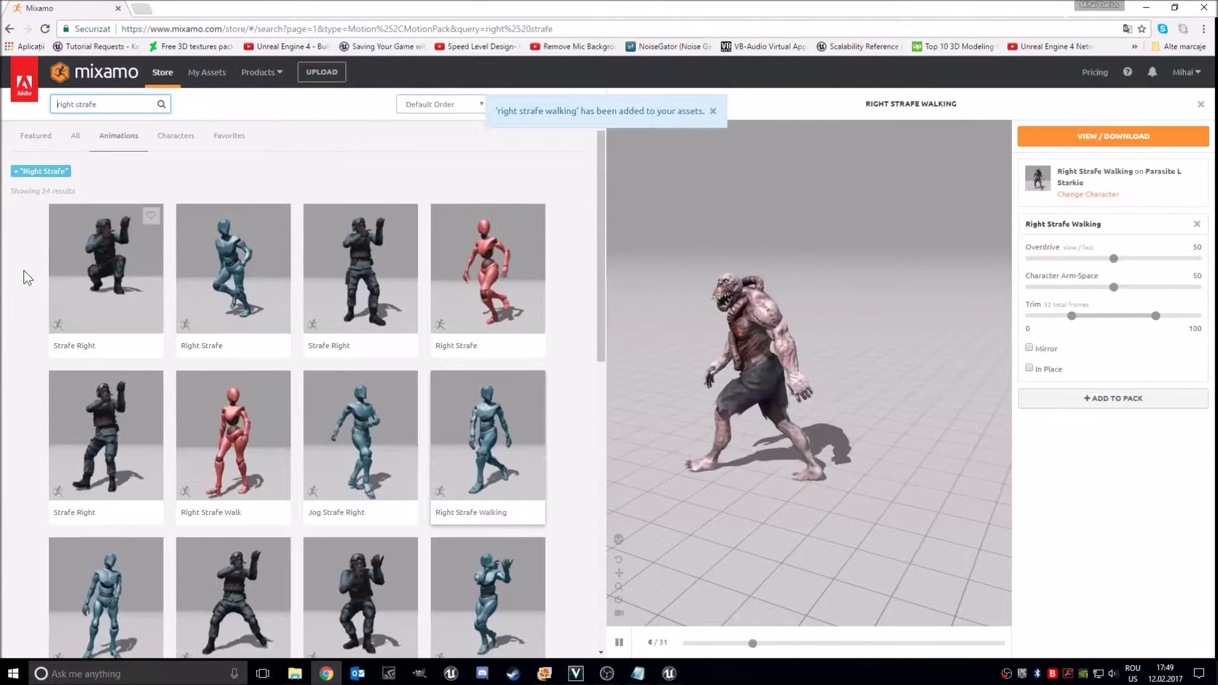
left_click(232, 285)
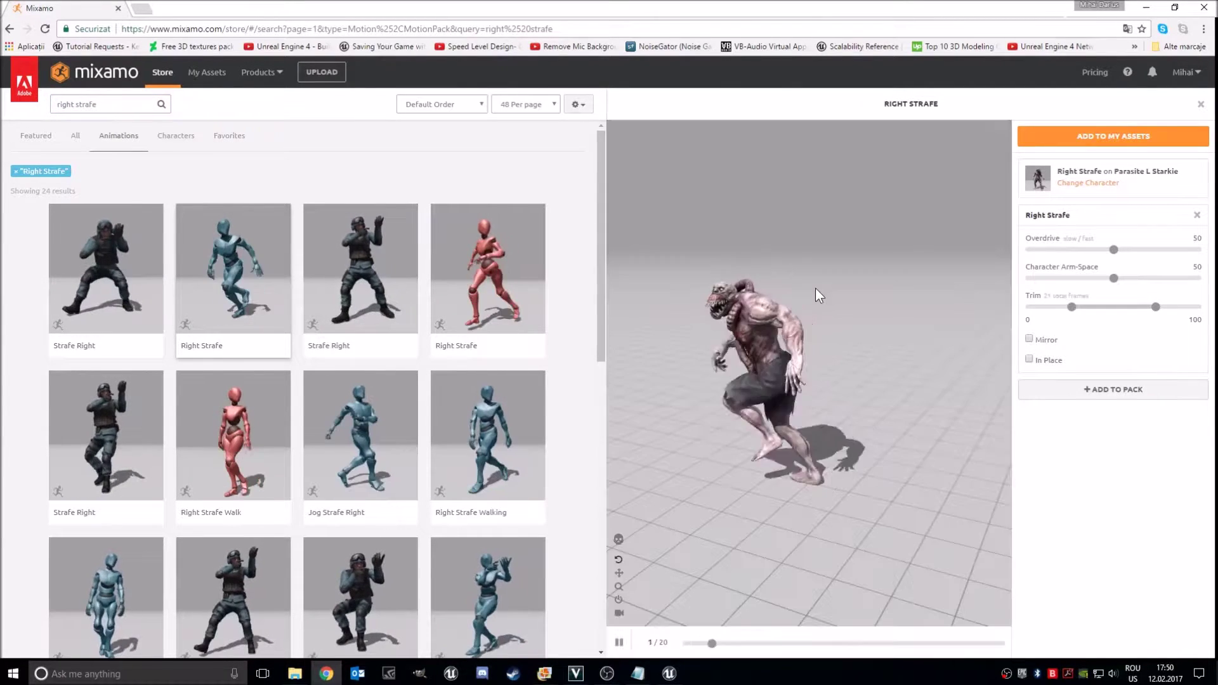
left_click(1111, 140)
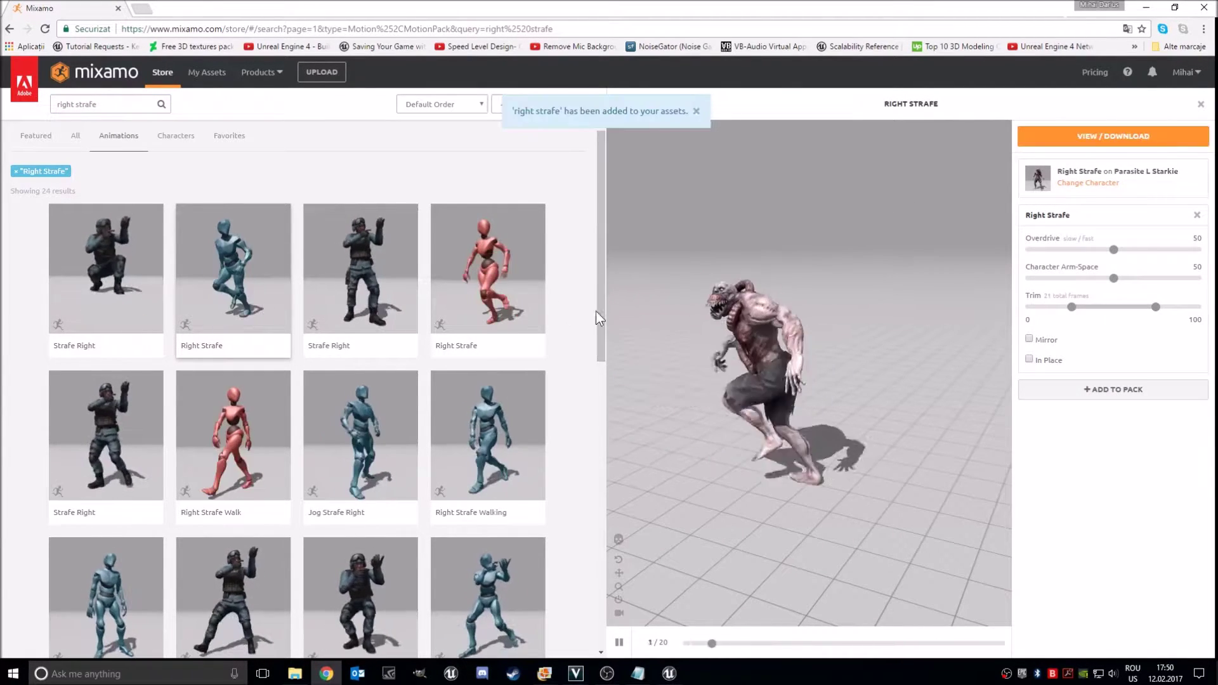
Search the Mixamo animations for "walk backward" and dismiss the filter options covering the results.
left_click(114, 101)
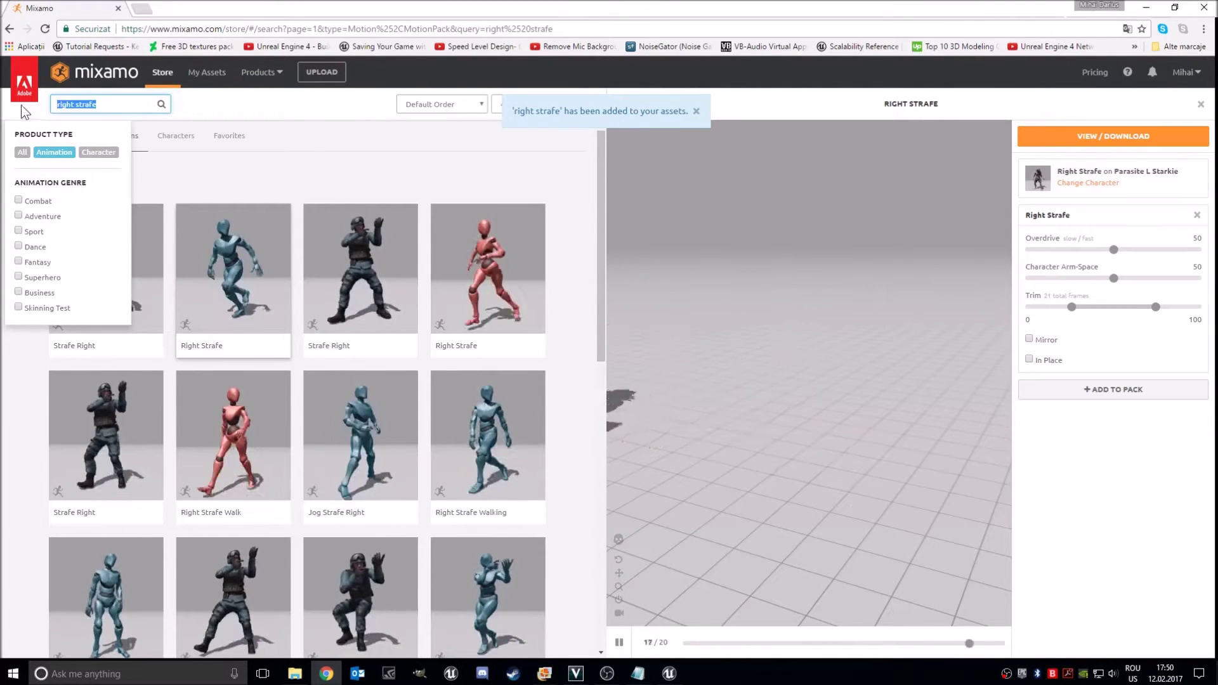
type("walki")
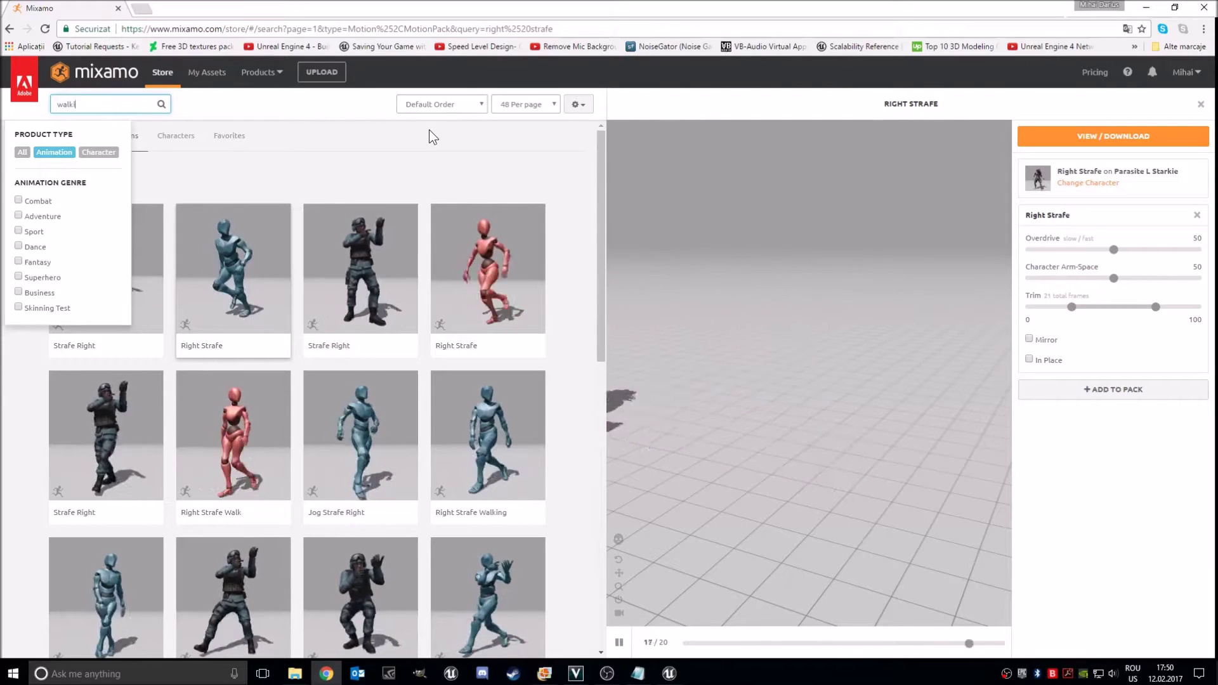
key("BackSpace")
type("bwd")
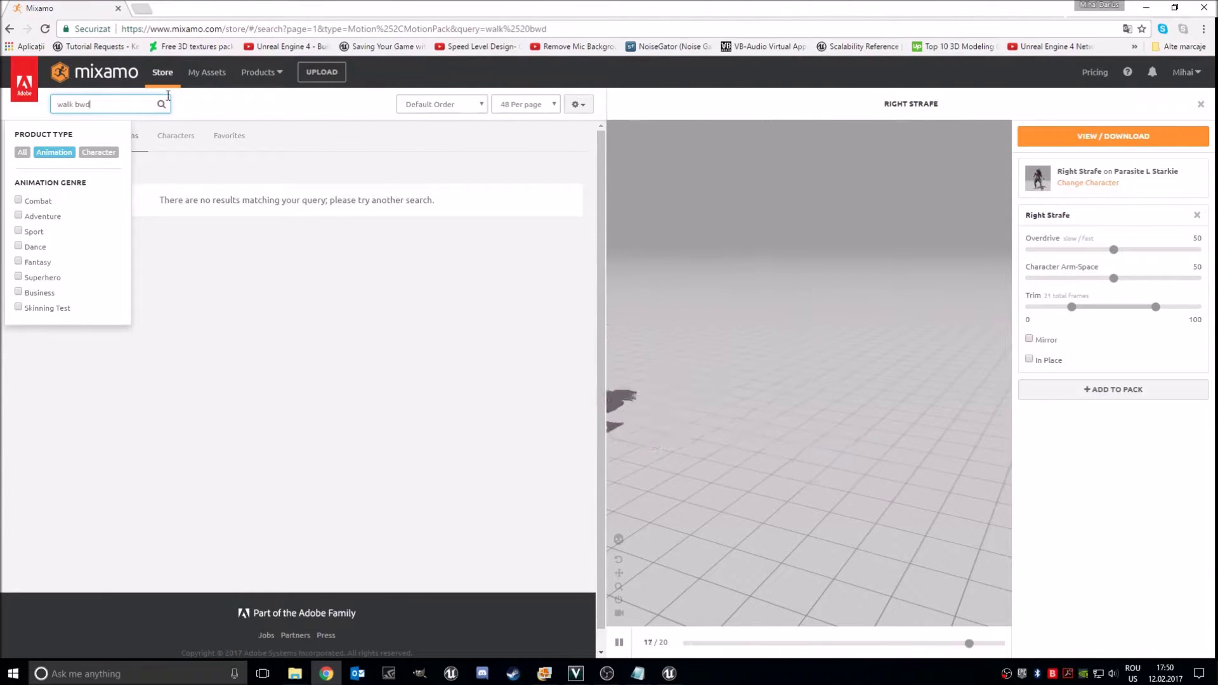
key("BackSpace")
key("BackSpace")
type("ackward")
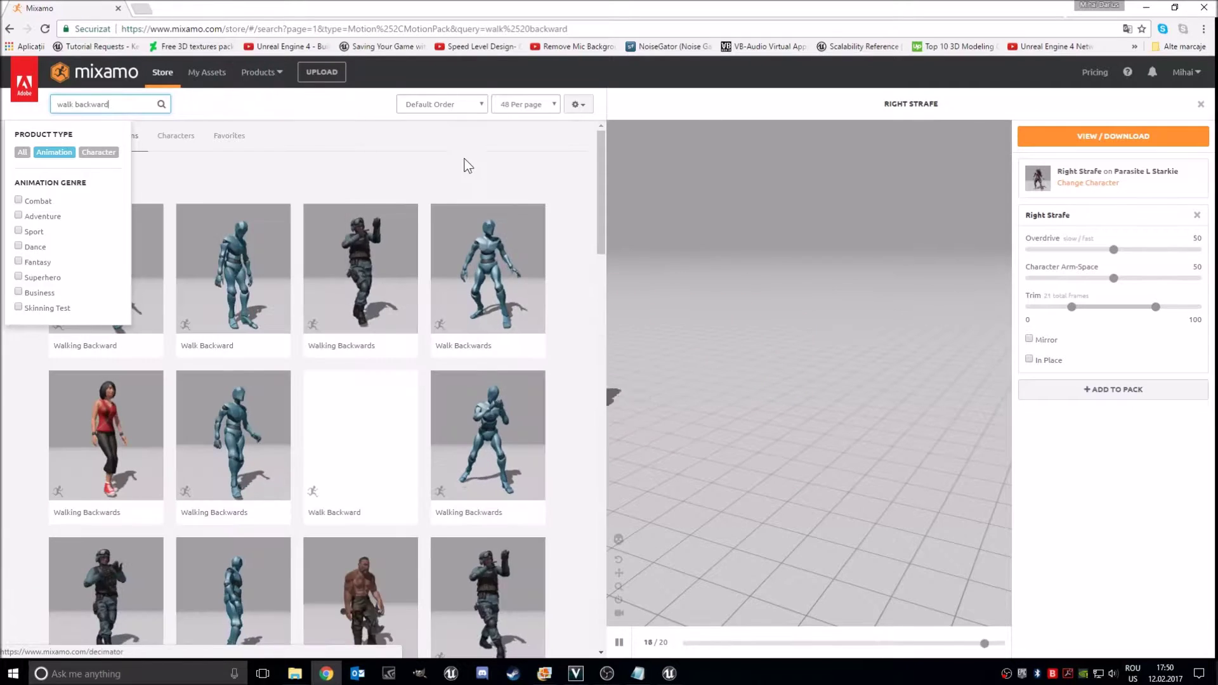
left_click(464, 163)
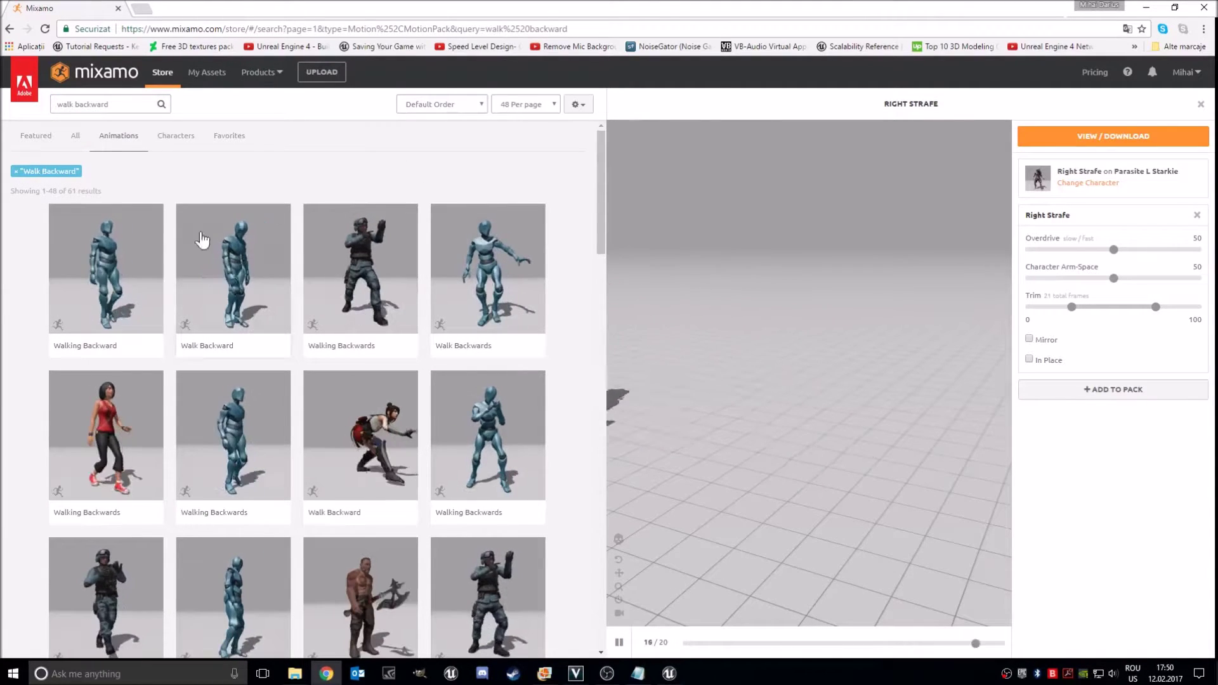
Add the blue-figure Walking Backward animation to the assets.
mouse_move(87, 302)
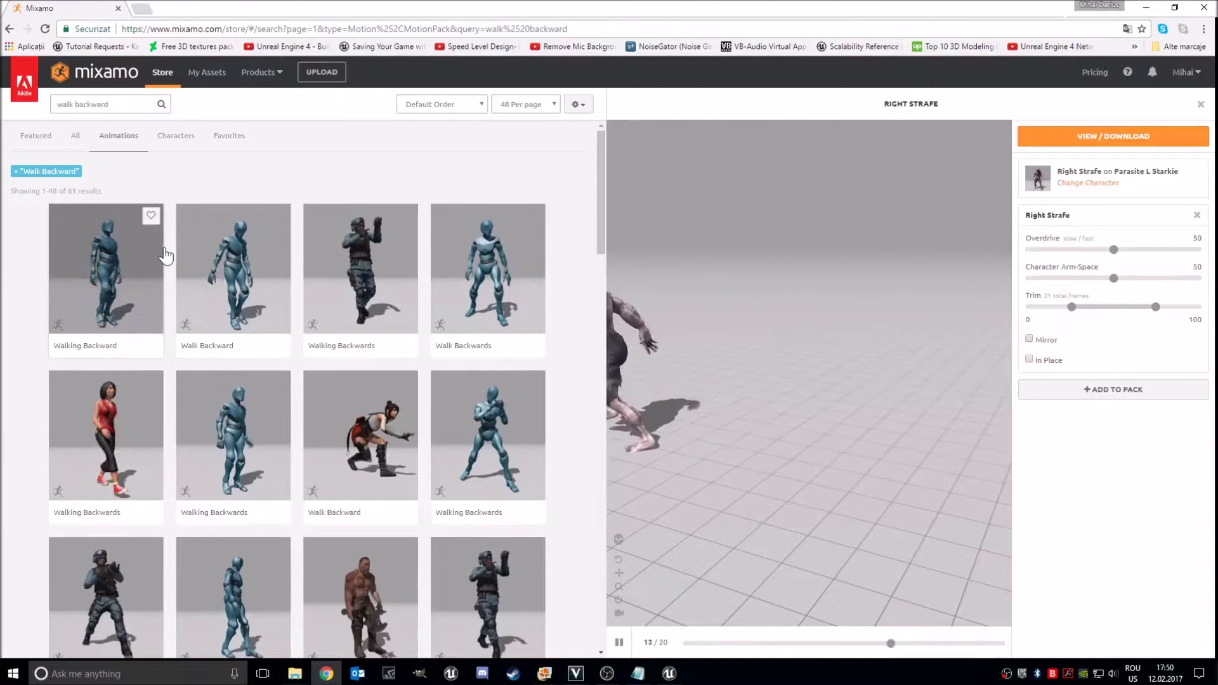
left_click(89, 303)
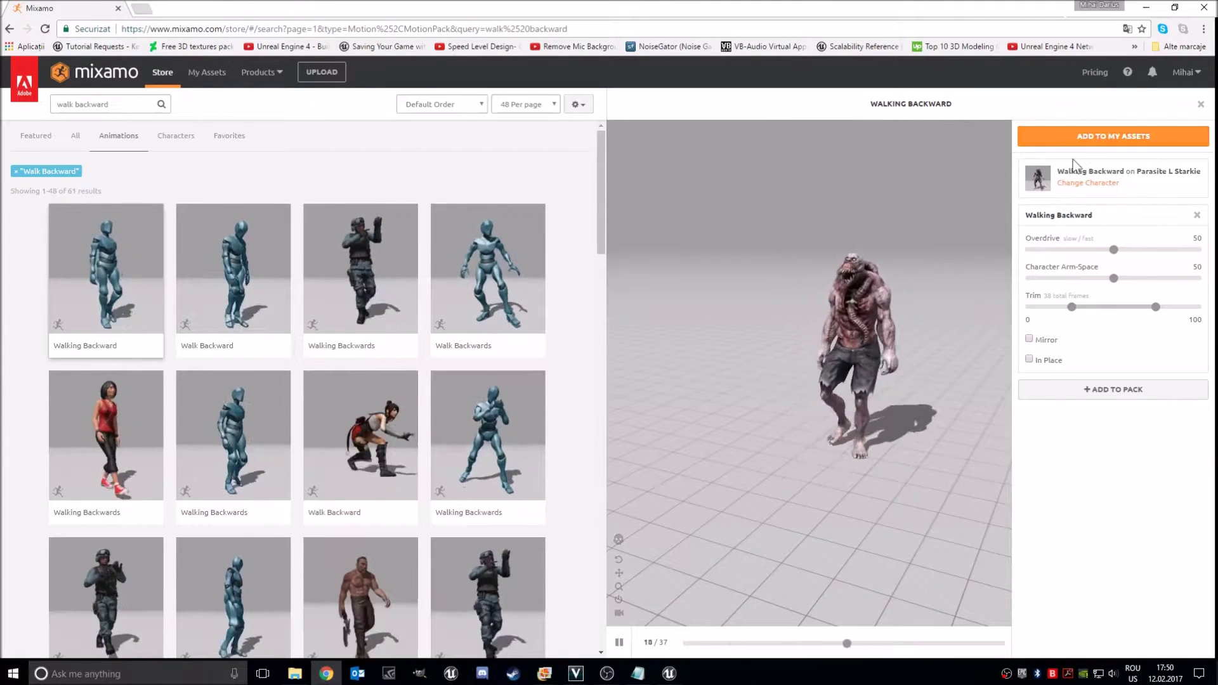
left_click(1089, 135)
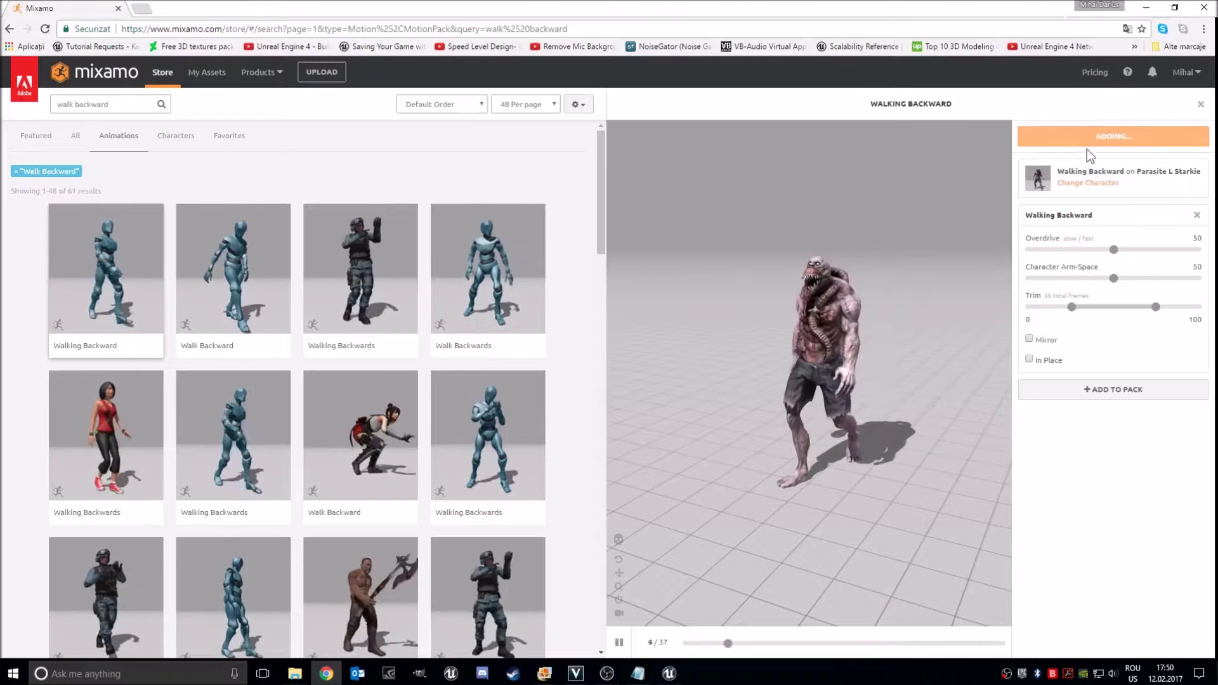
Search for "running backward" and add the blue-figure Running Backward animation to the assets.
double_click(70, 103)
type("run")
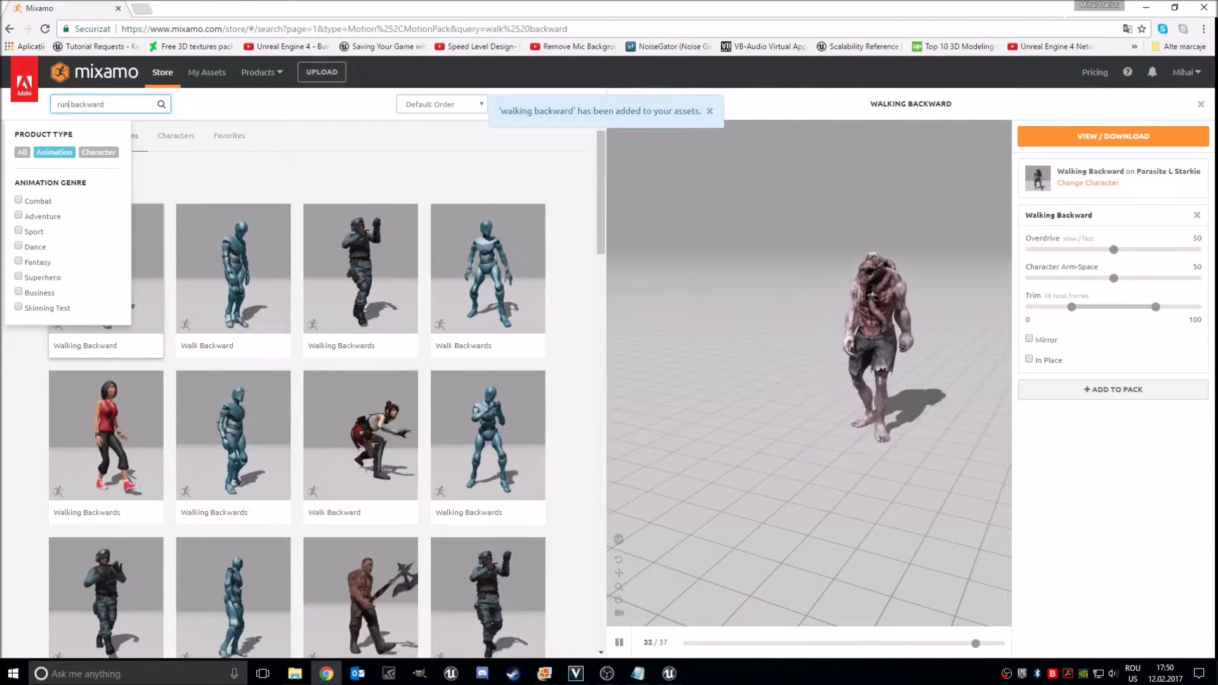
type("ning")
key("Return")
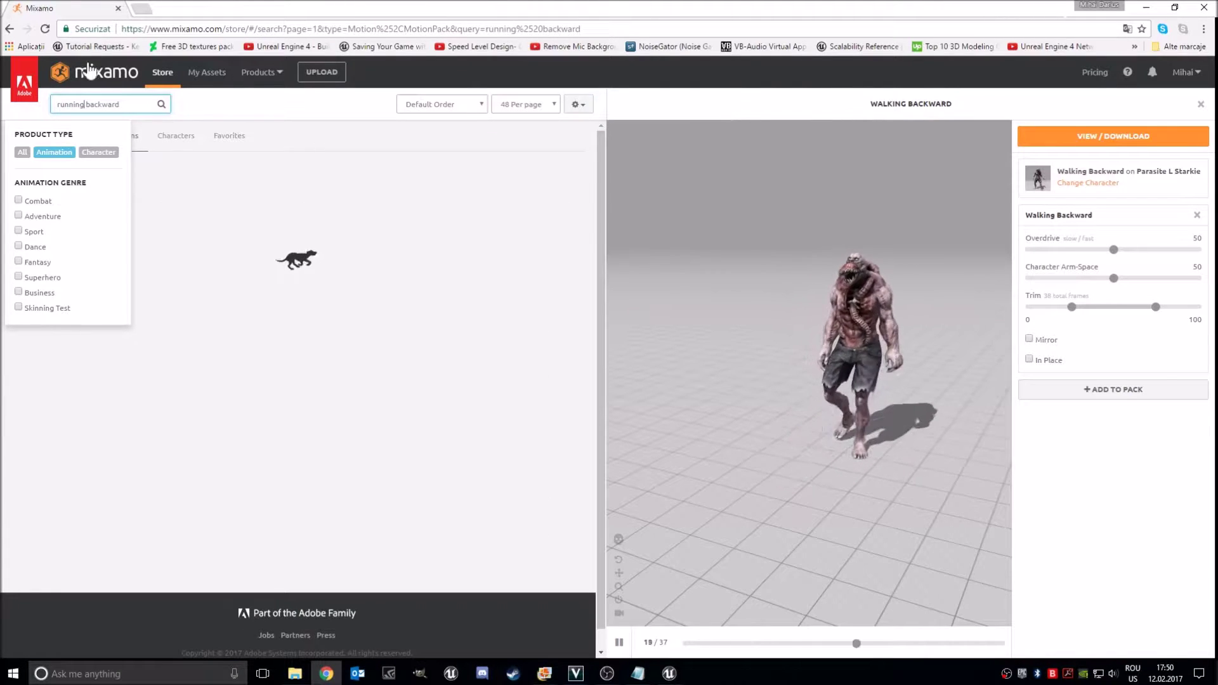
left_click(22, 389)
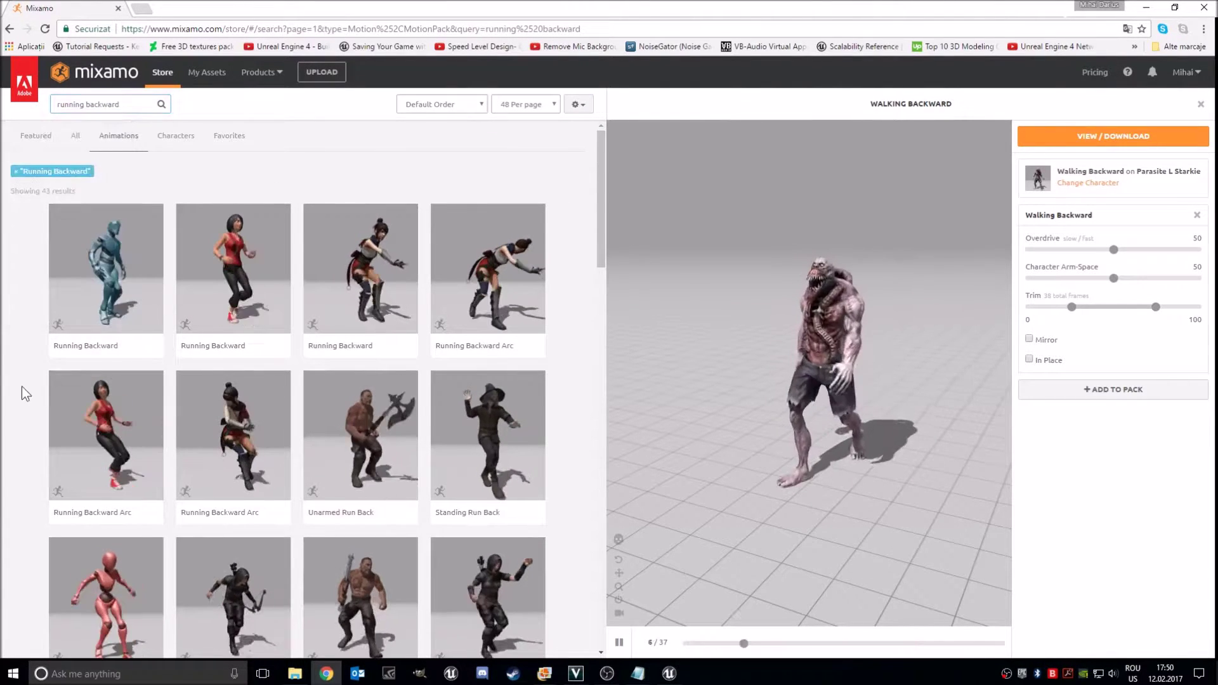
left_click(105, 273)
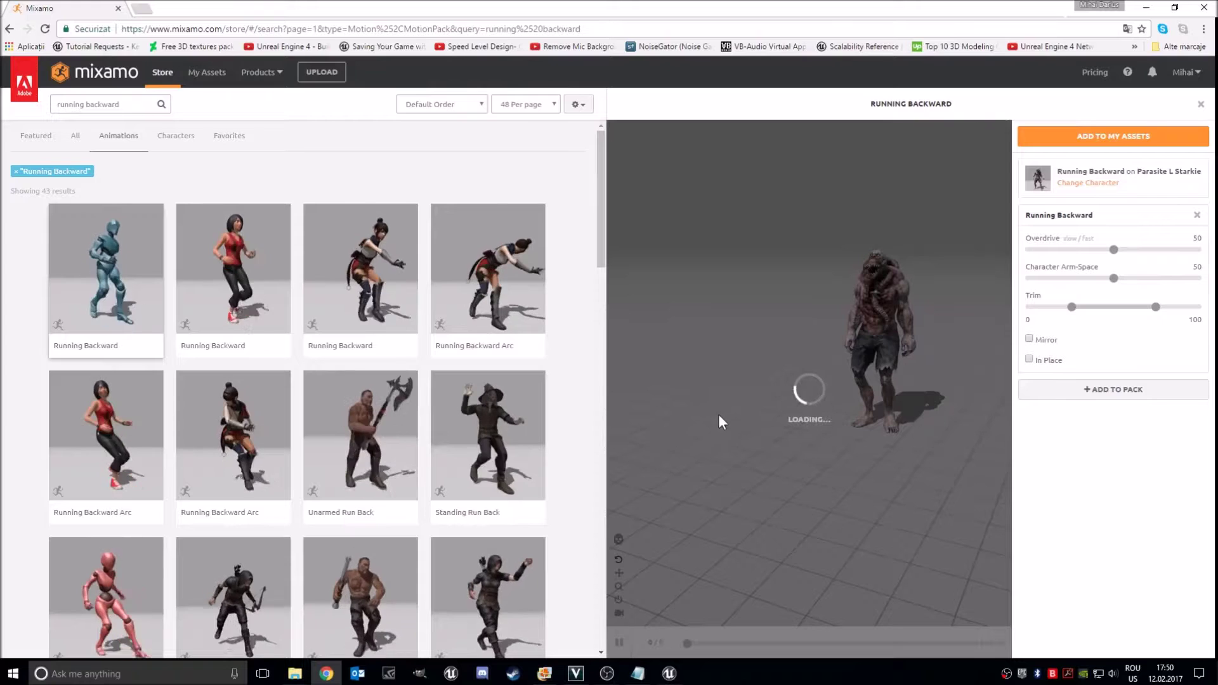
left_click(1117, 136)
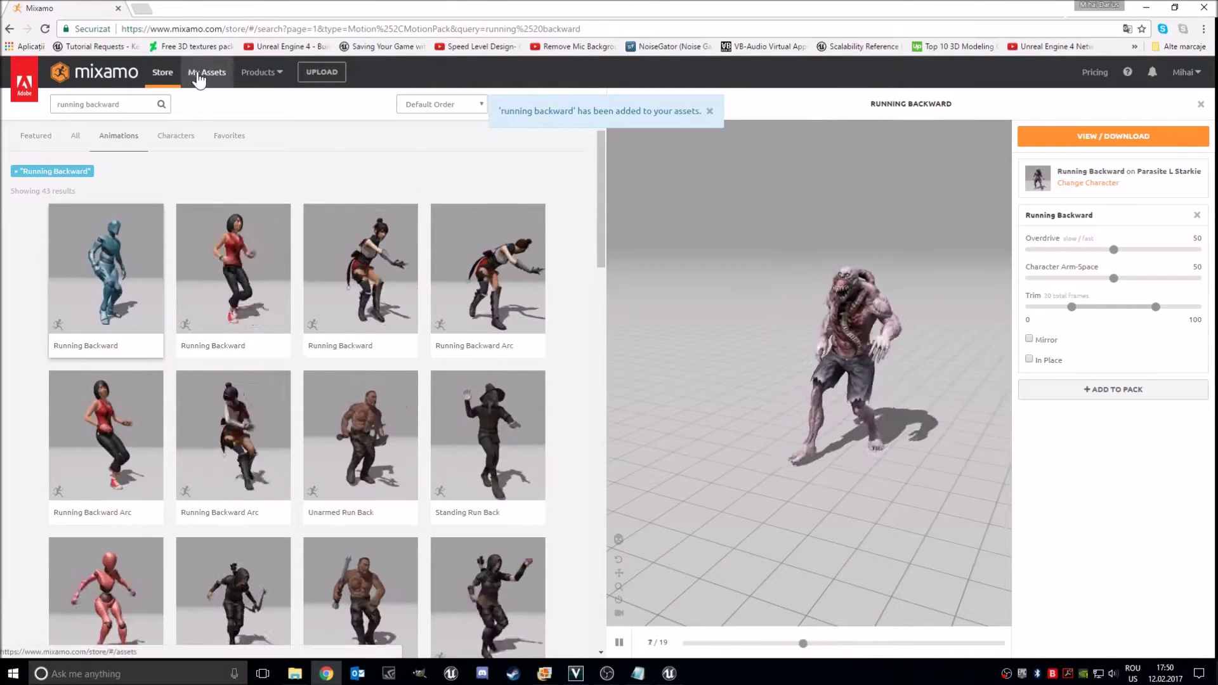
Open the owned animations and start a new animation pack with the monster's Left Strafe animation.
left_click(199, 77)
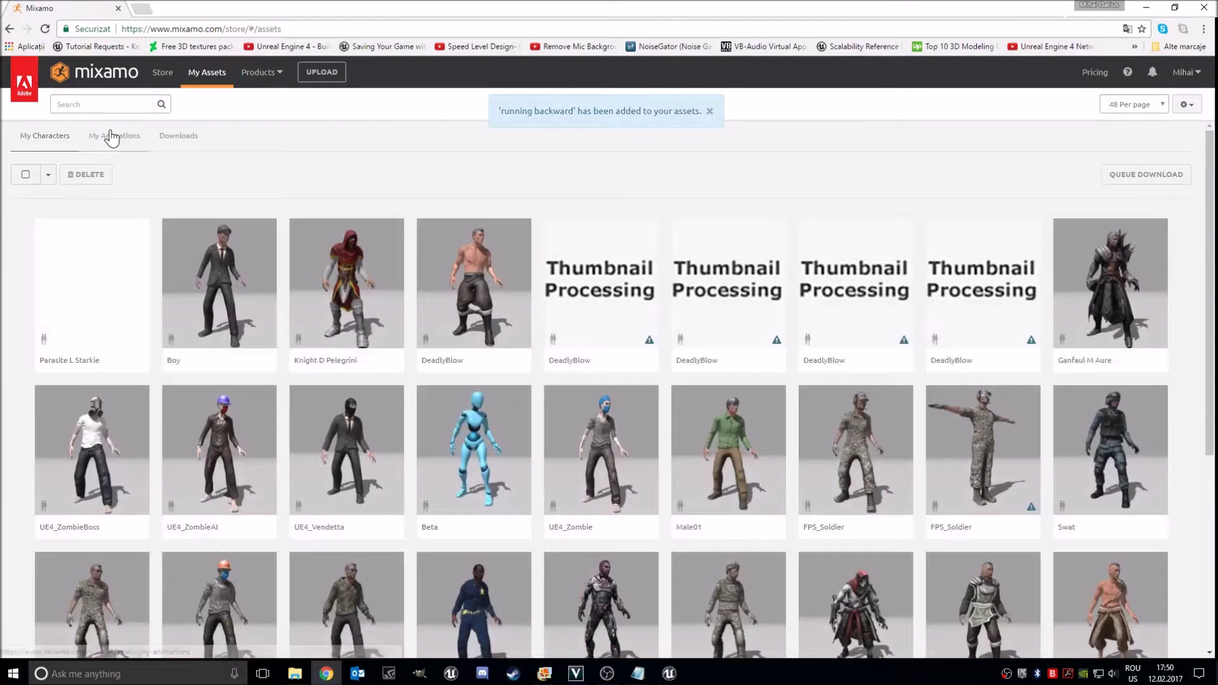
left_click(111, 137)
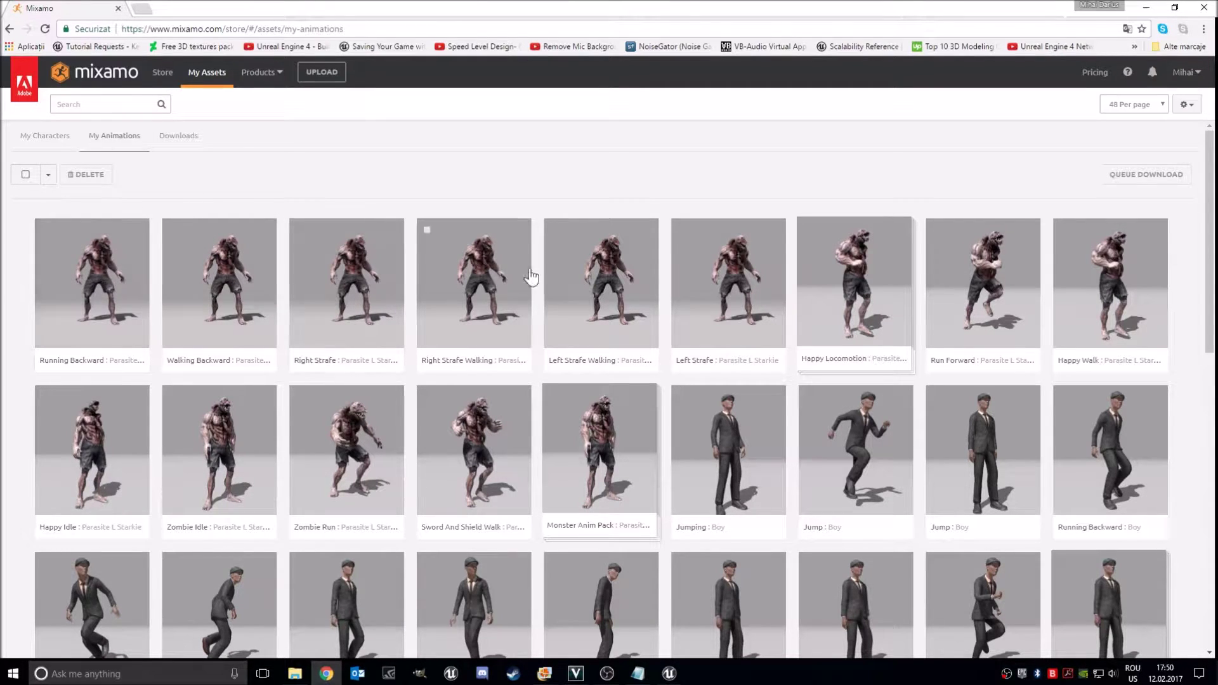
left_click(699, 282)
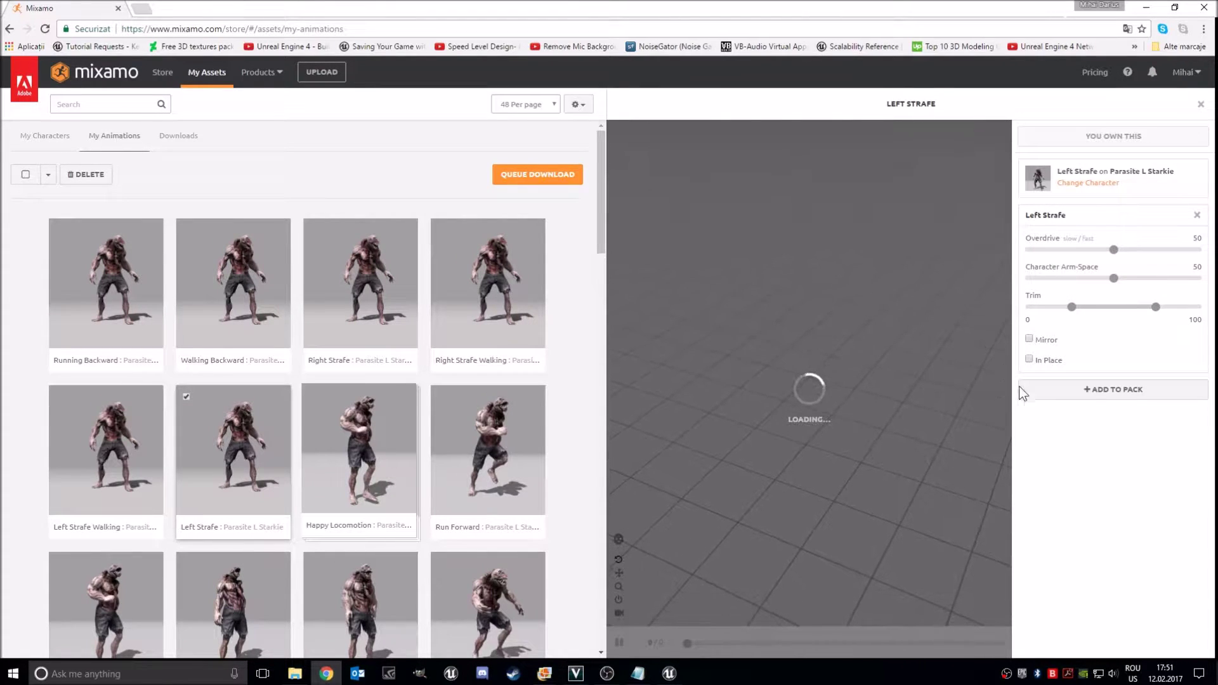
left_click(1097, 395)
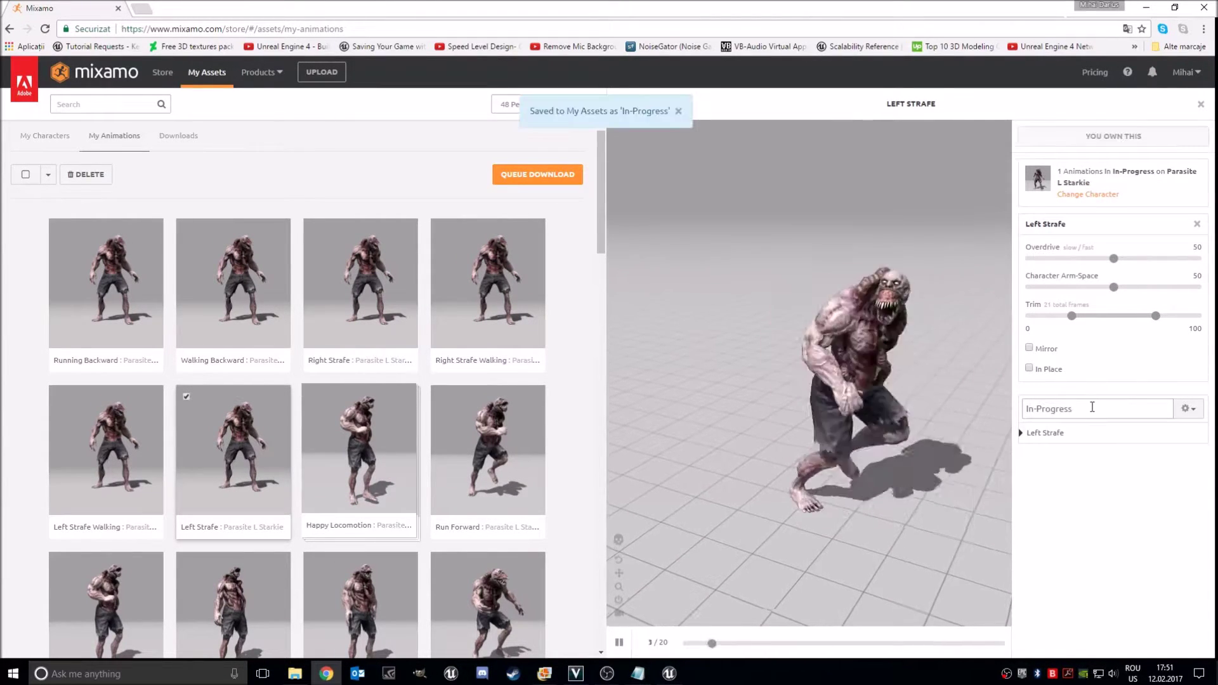
Name the pack MonsterLocomotionPack and set its Left Strafe animation to In Place.
left_click(1117, 406)
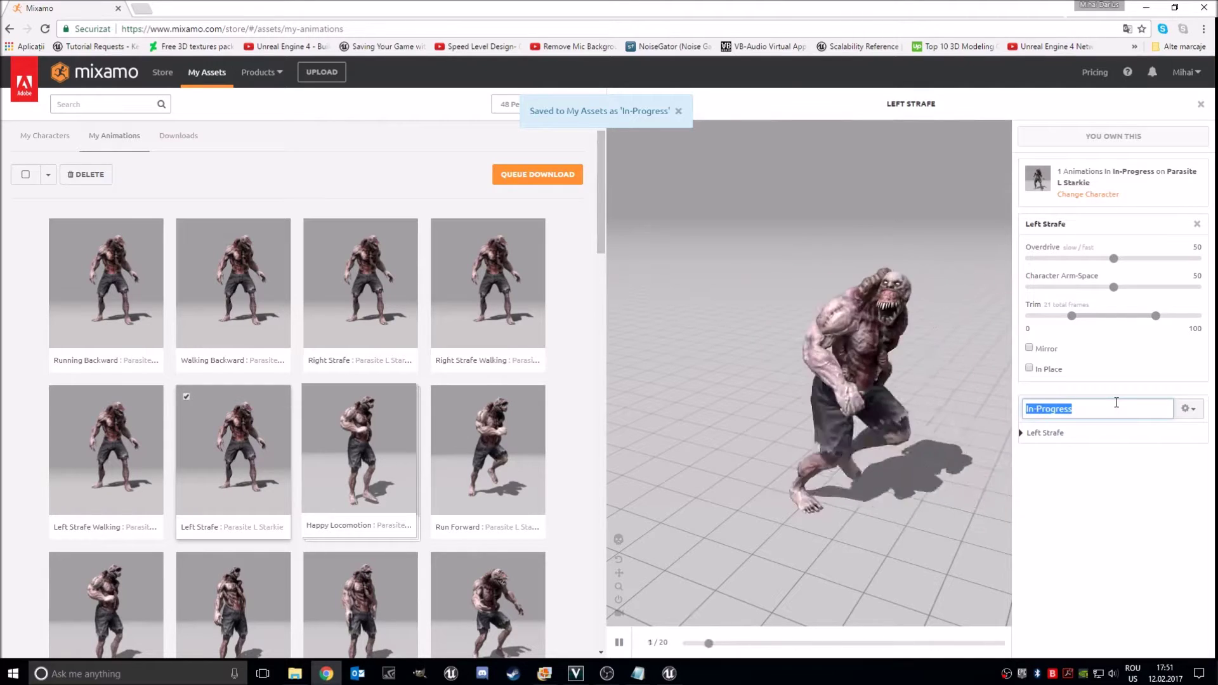
type("Monster")
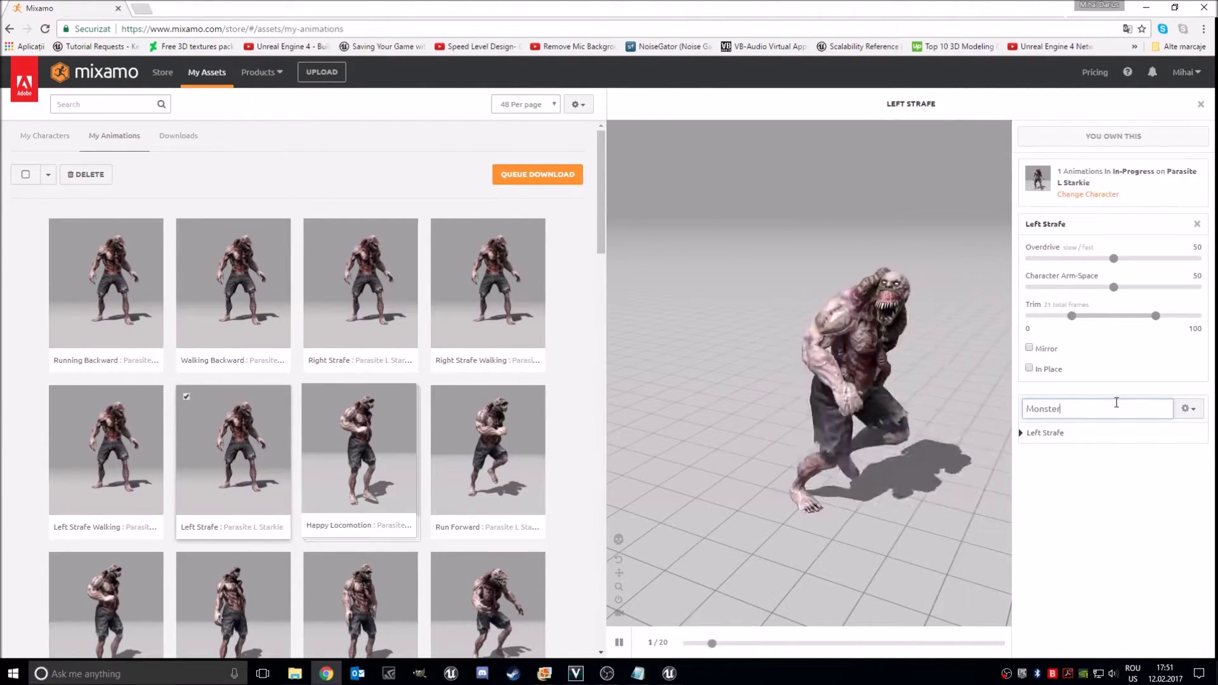
type("LocomotionPac")
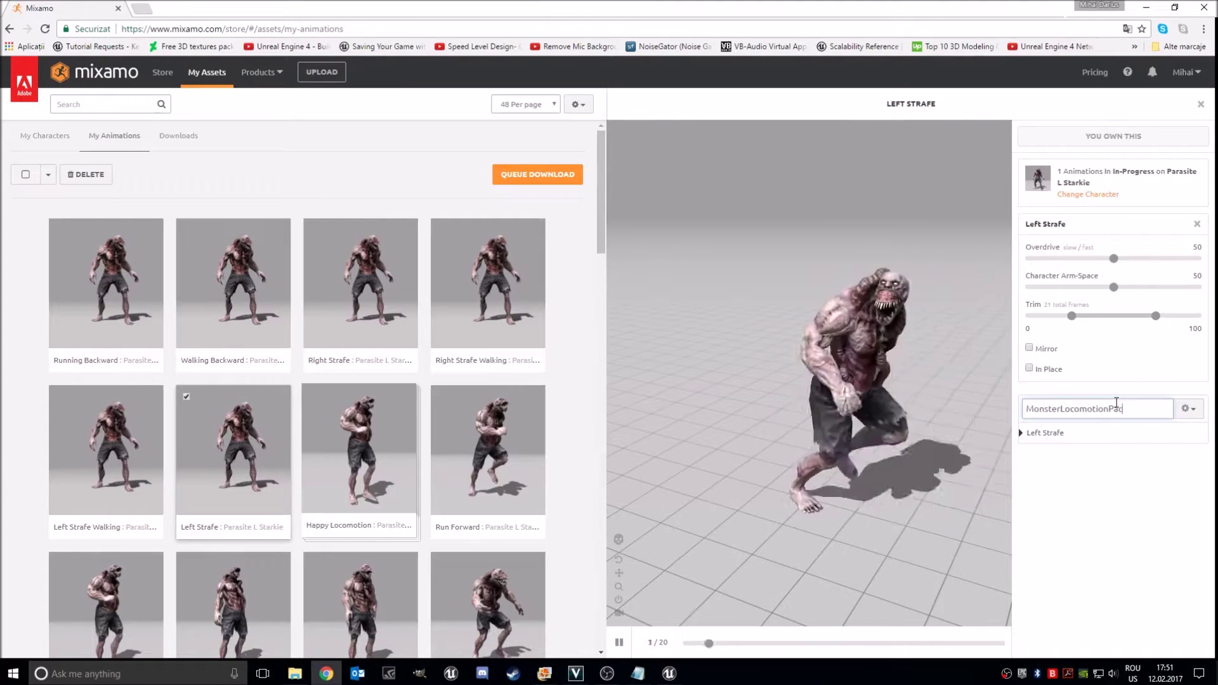
type("k")
key("Return")
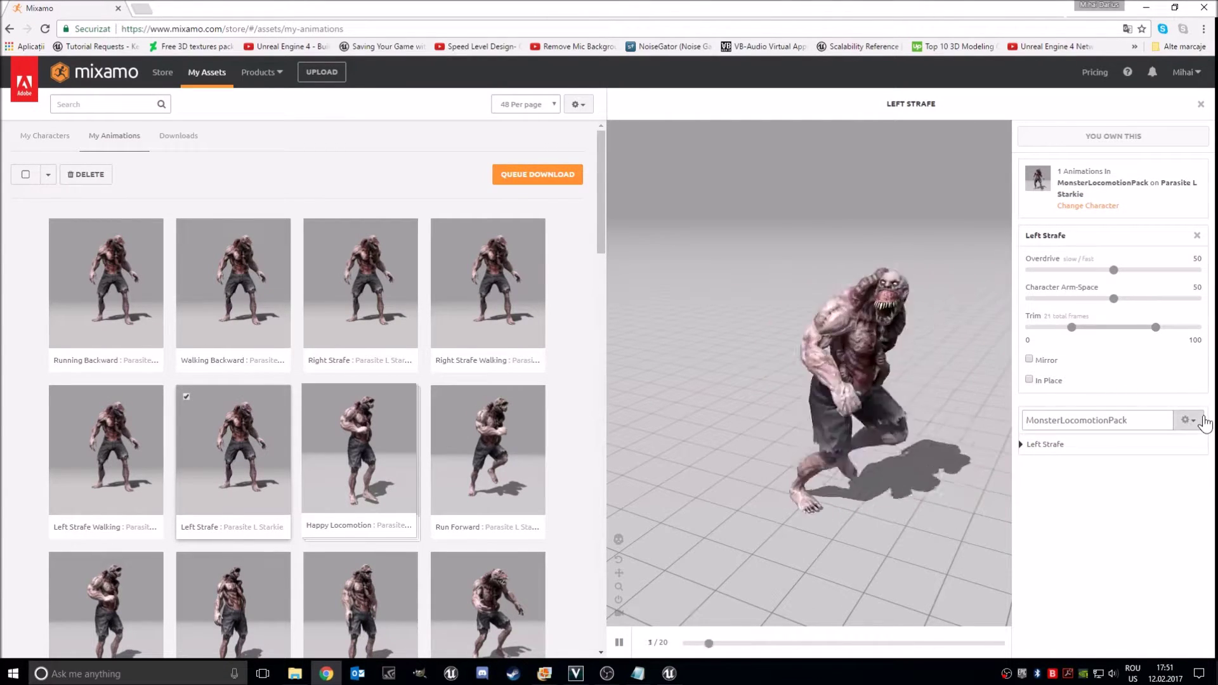
left_click(1029, 380)
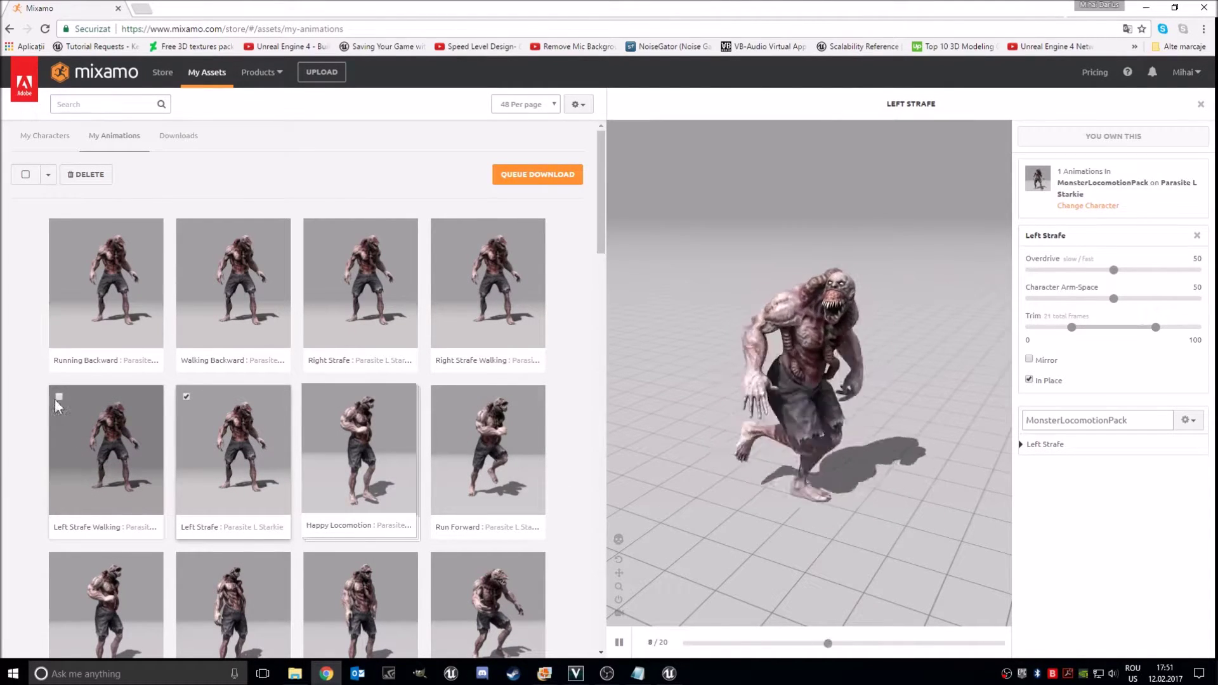
Add the Left Strafe Walking animation to MonsterLocomotionPack as In Place and check the pack's Left Strafe entry.
left_click(106, 447)
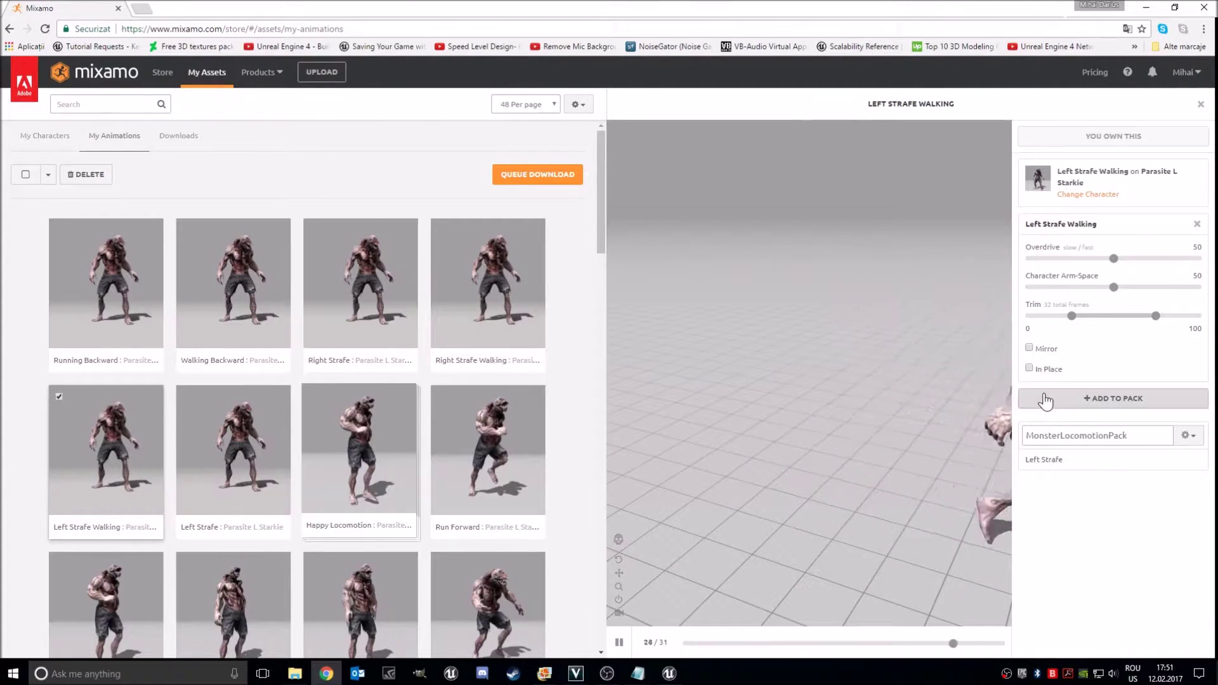
left_click(1046, 400)
left_click(1029, 380)
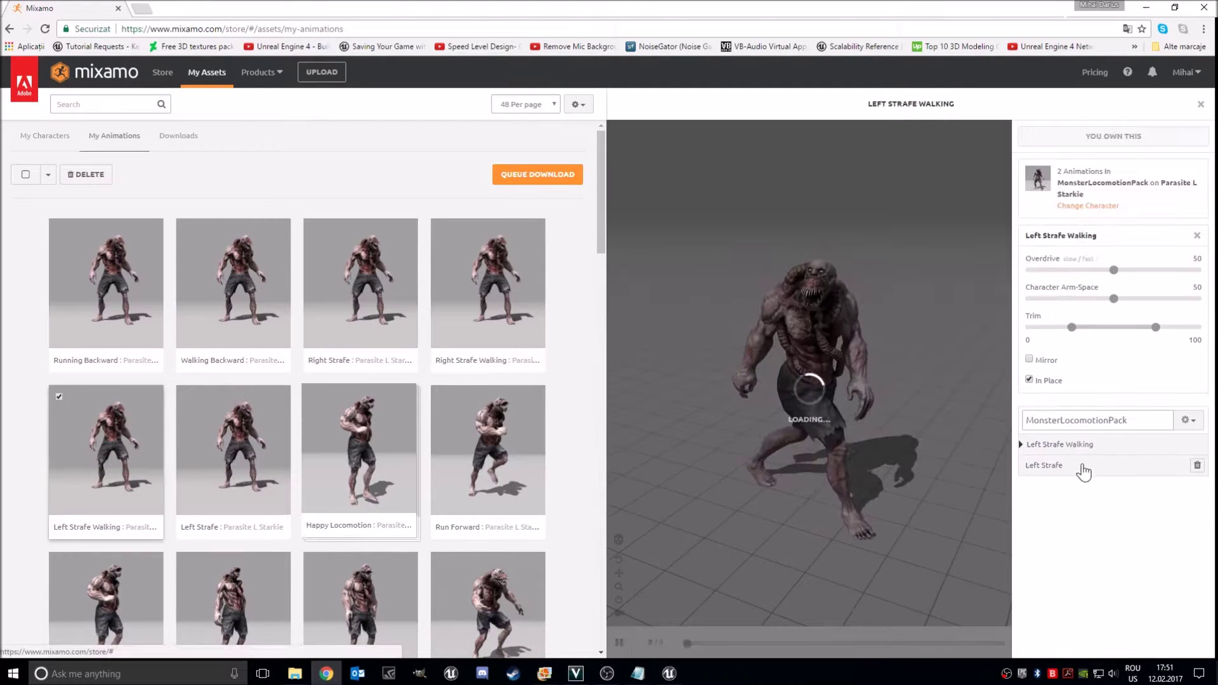
left_click(1063, 466)
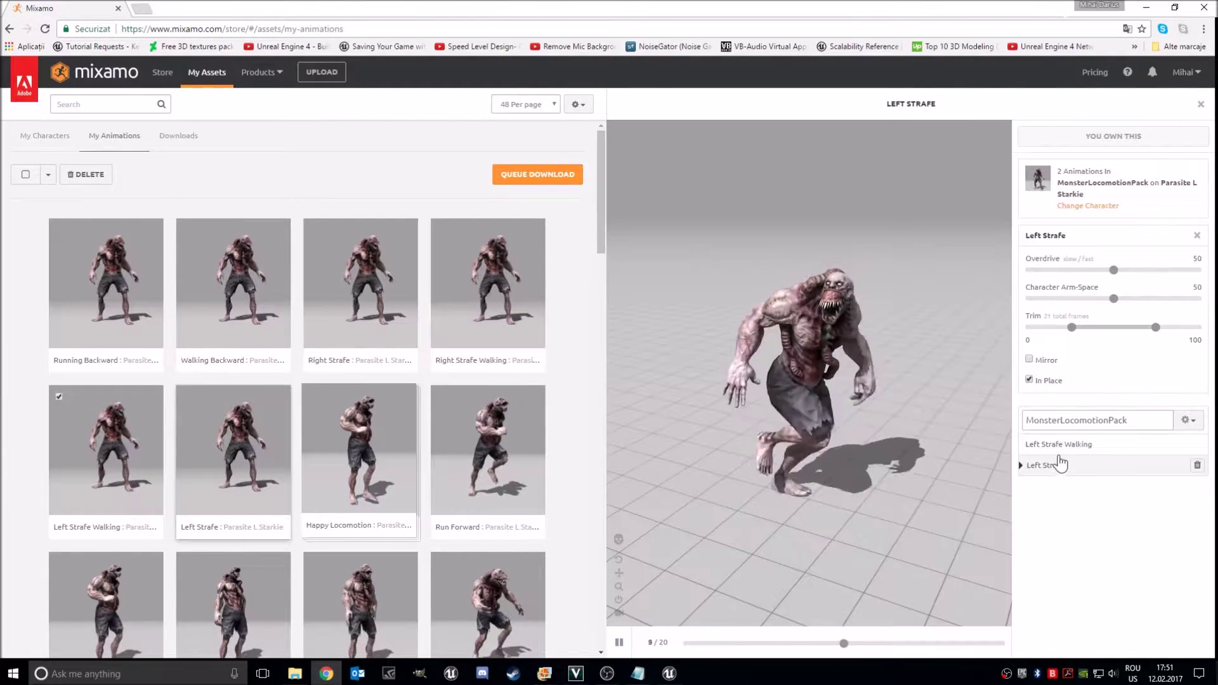
left_click(1192, 424)
left_click(1134, 445)
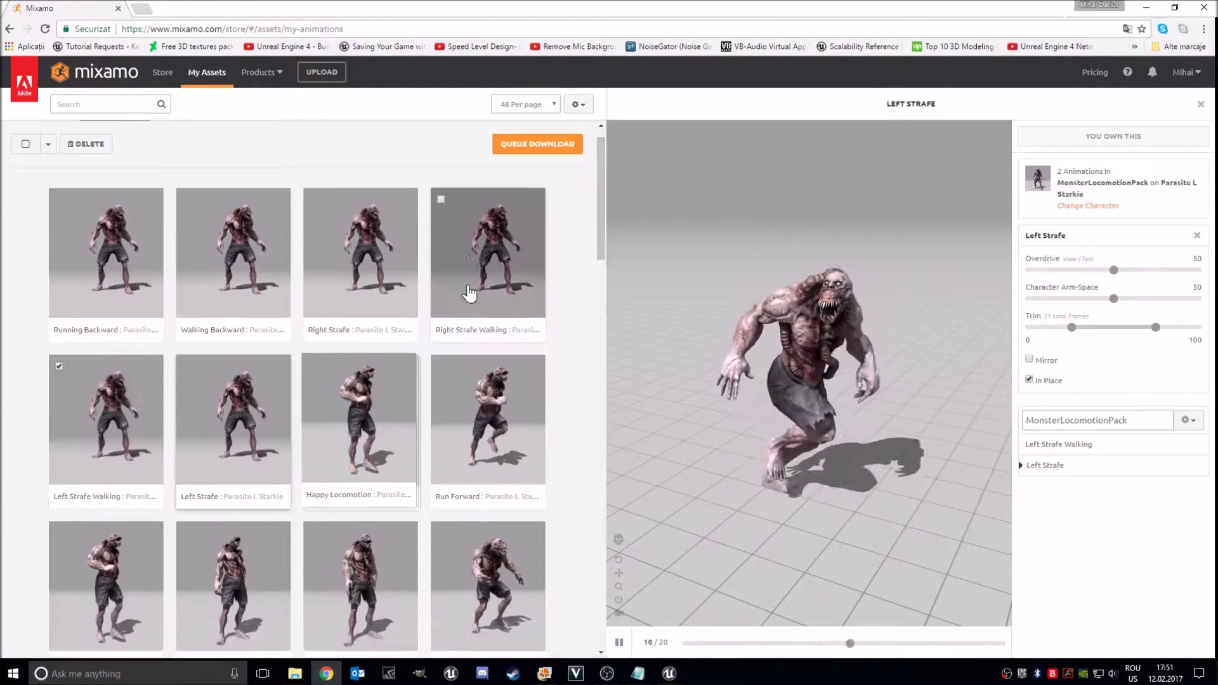
Add the Right Strafe Walking and Right Strafe animations to MonsterLocomotionPack, both set to In Place.
left_click(444, 256)
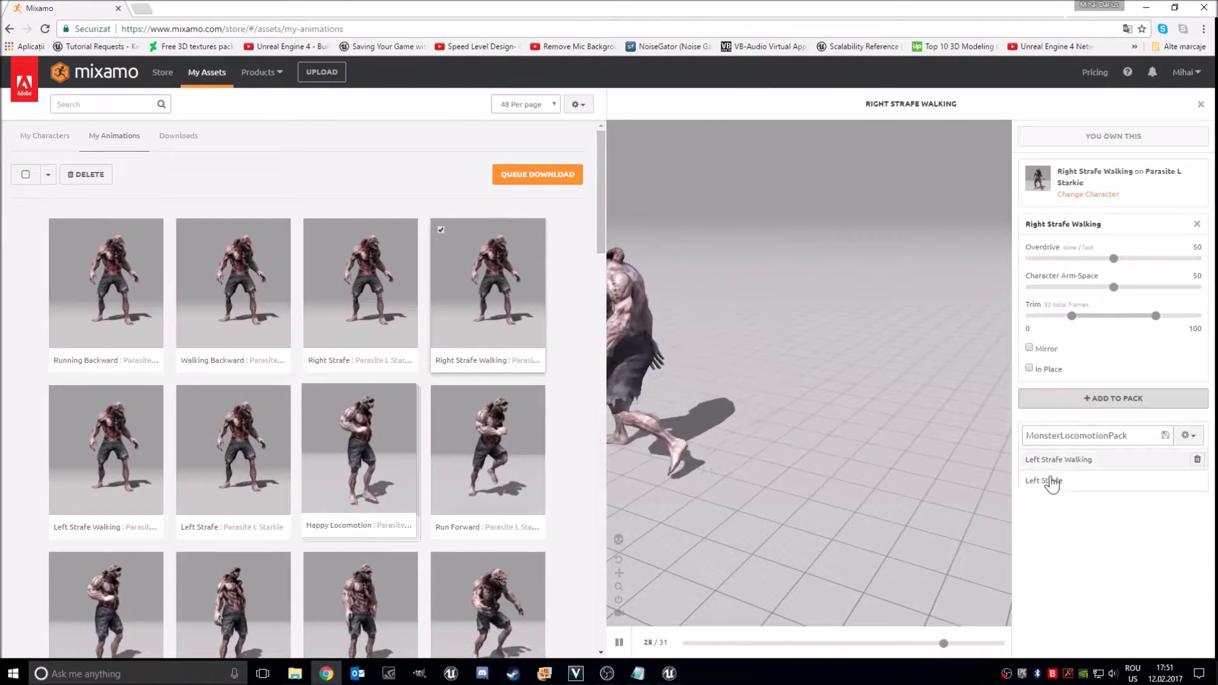
left_click(1028, 380)
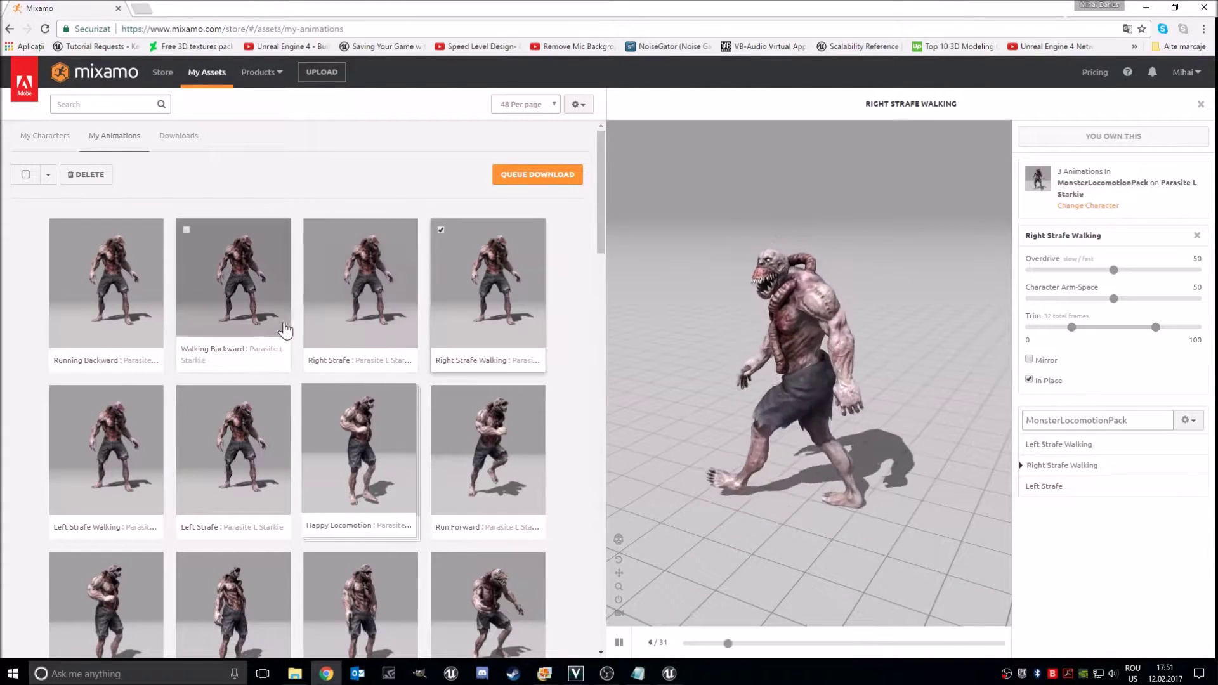
left_click(367, 307)
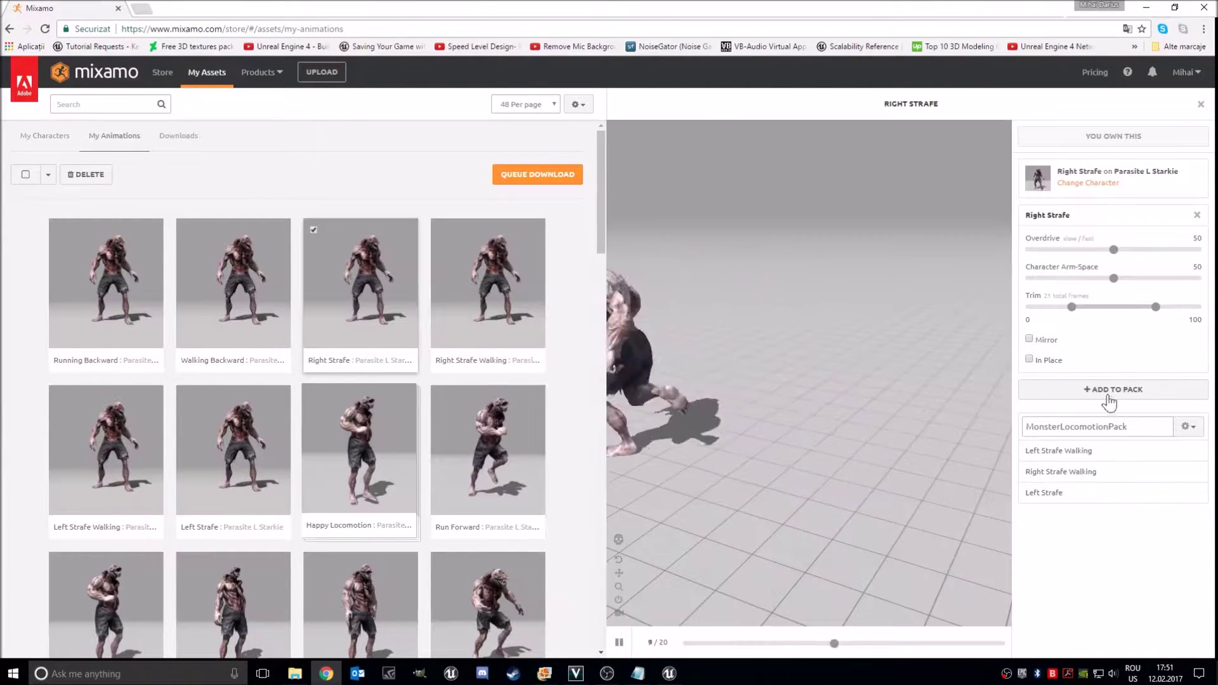
left_click(1111, 389)
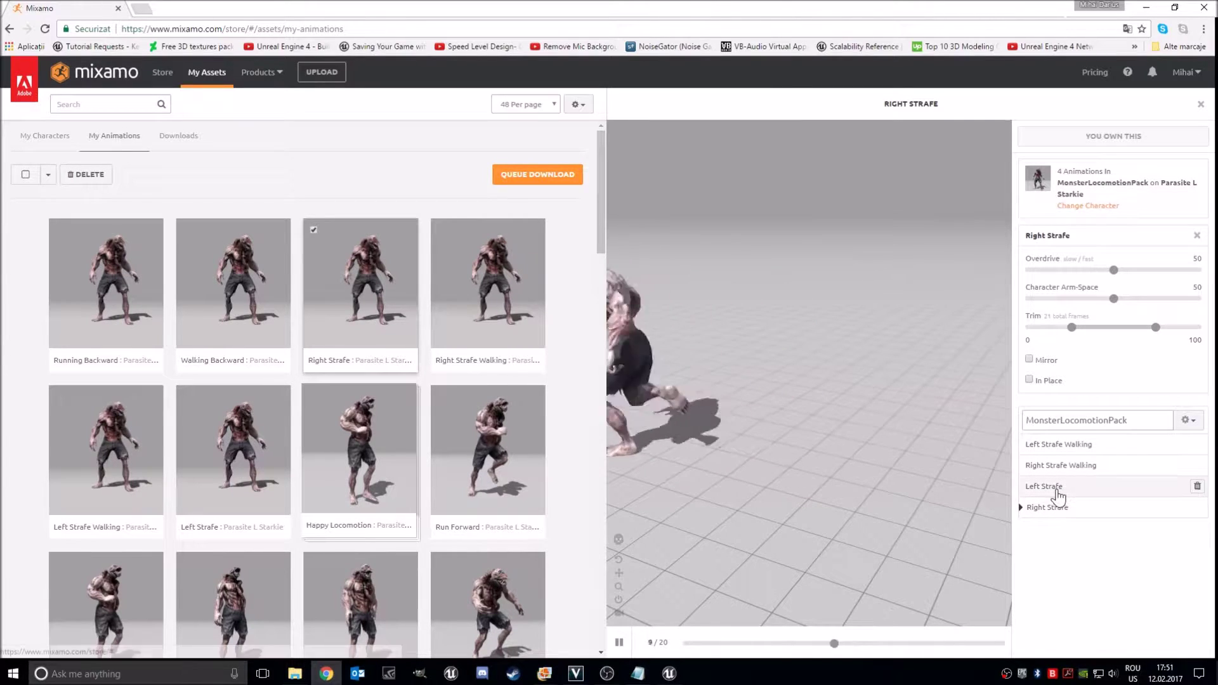
left_click(1059, 508)
left_click(1029, 380)
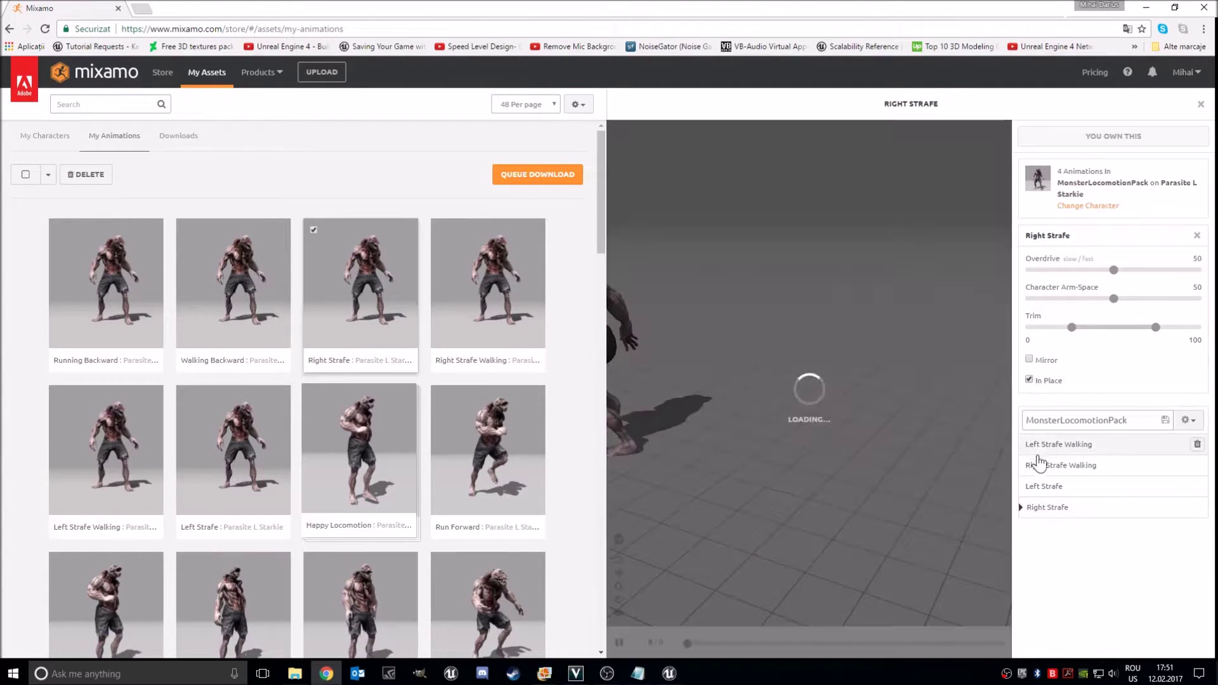
left_click(1075, 470)
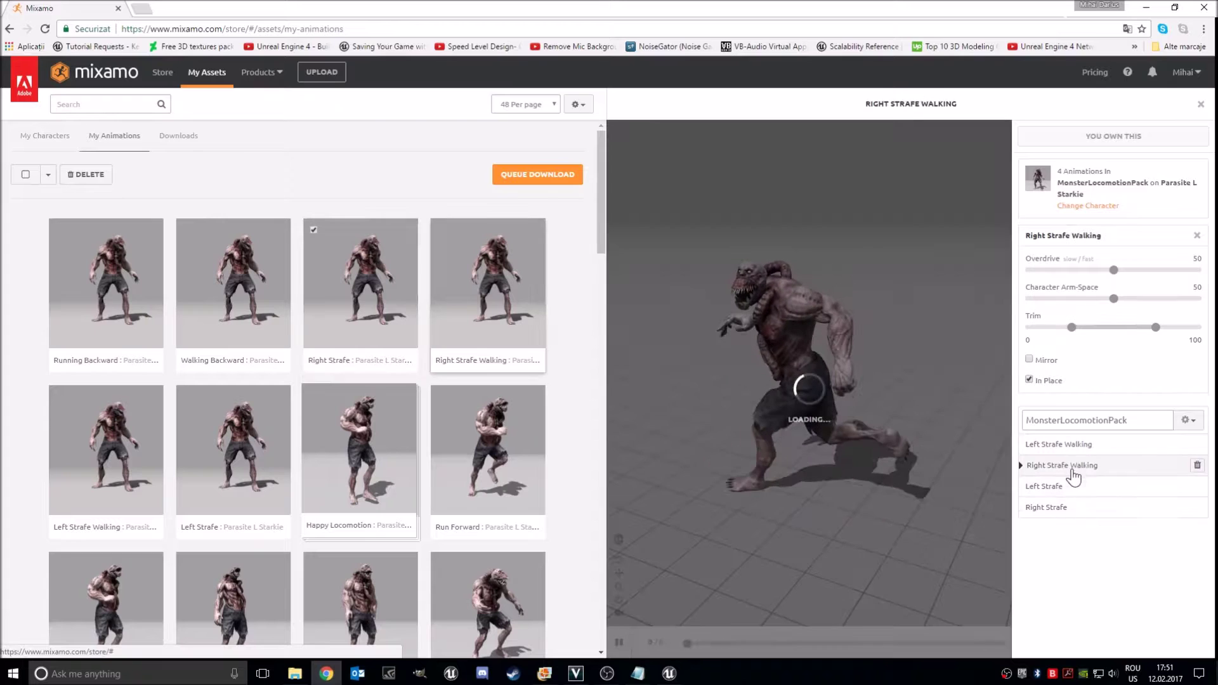
left_click(1196, 421)
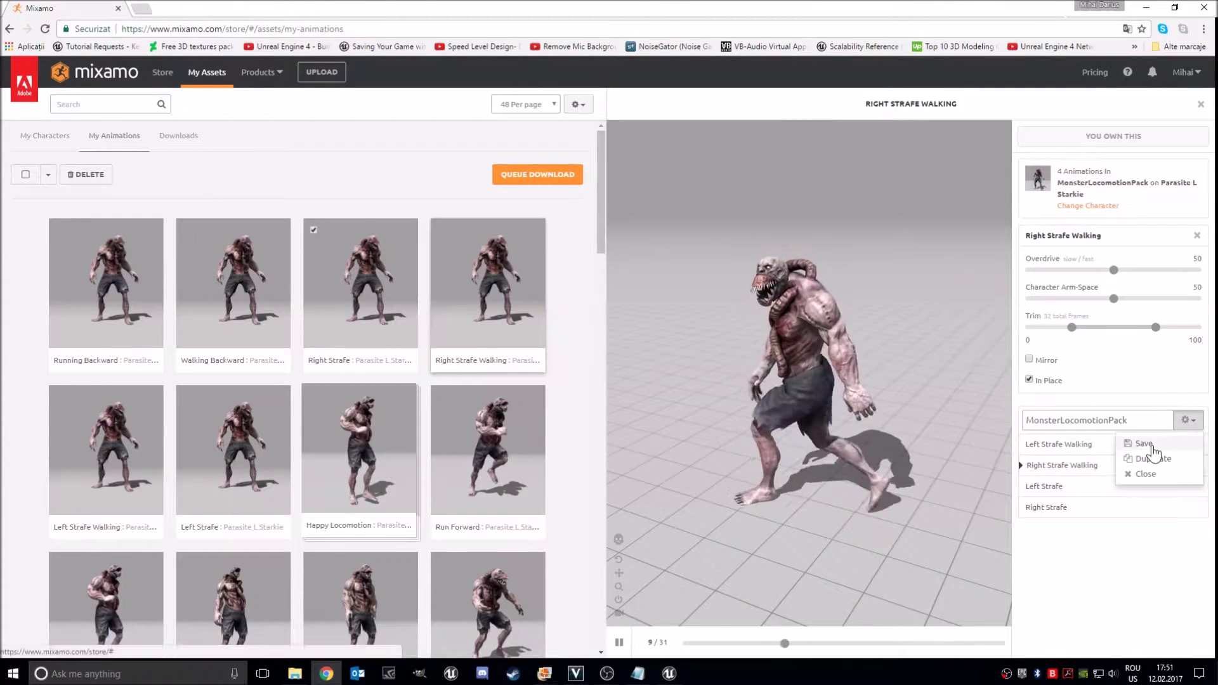
Add the Walking Backward animation to MonsterLocomotionPack and set it to In Place.
left_click(240, 293)
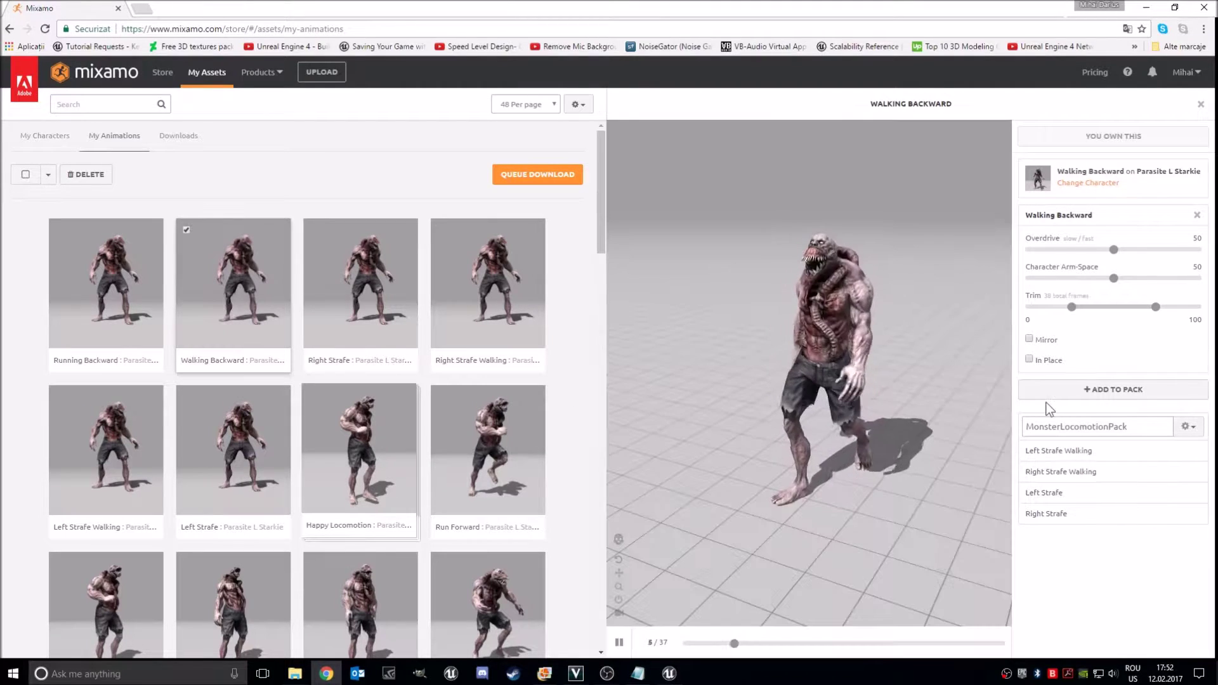
left_click(1053, 389)
left_click(1054, 530)
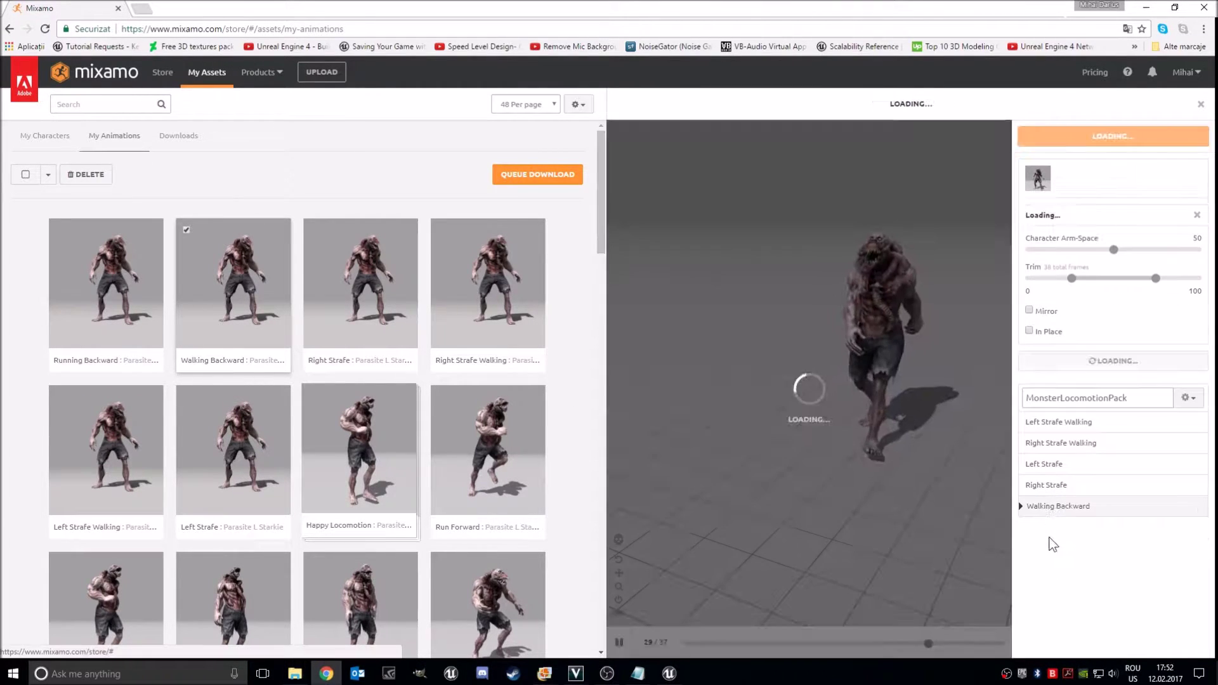
left_click(1029, 379)
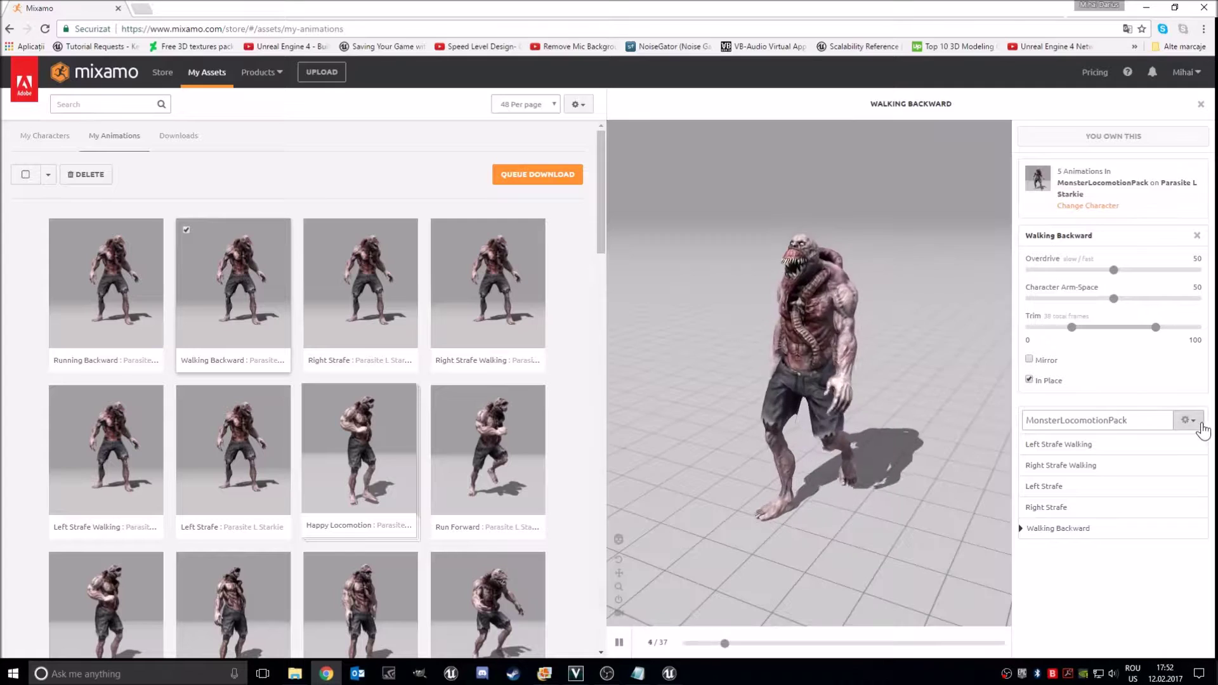
Set the Running Backward animation to In Place and add it to MonsterLocomotionPack.
left_click(70, 308)
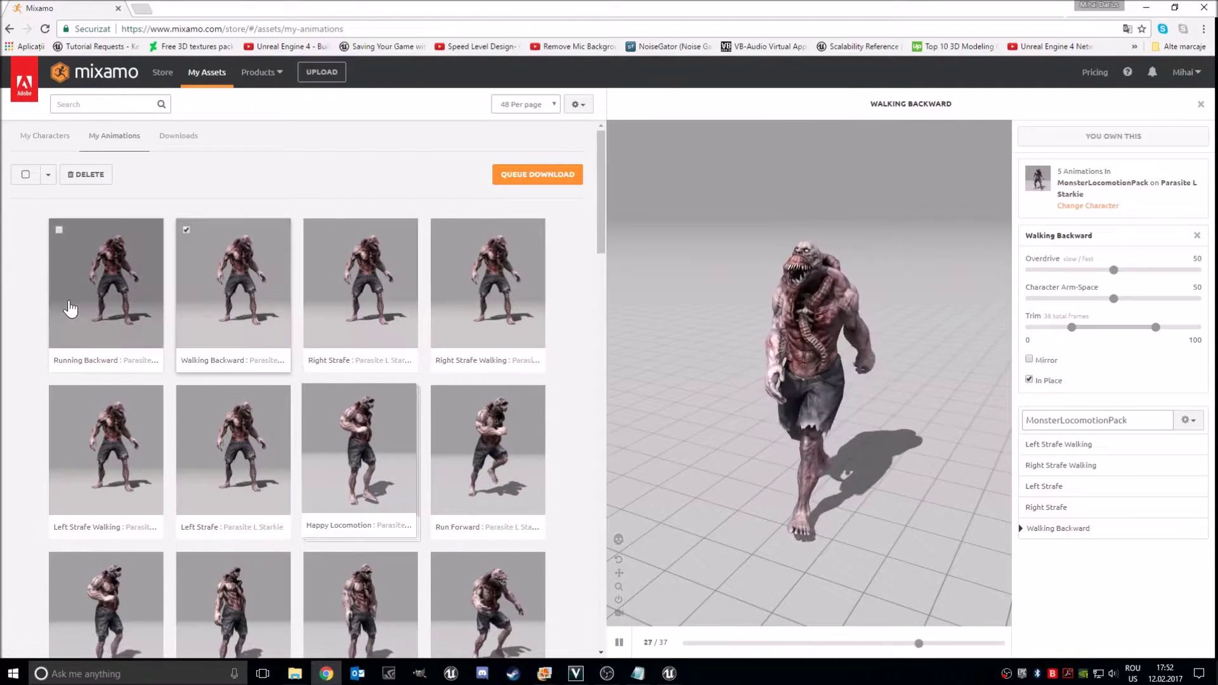
left_click(1028, 359)
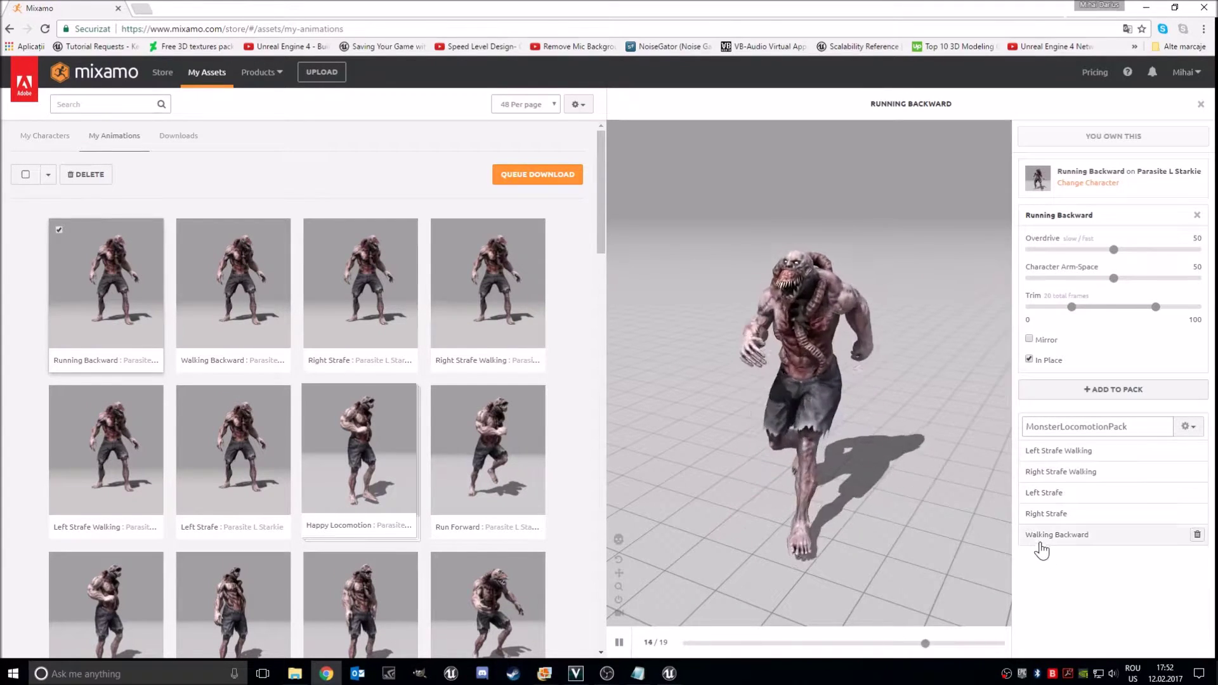
left_click(1092, 391)
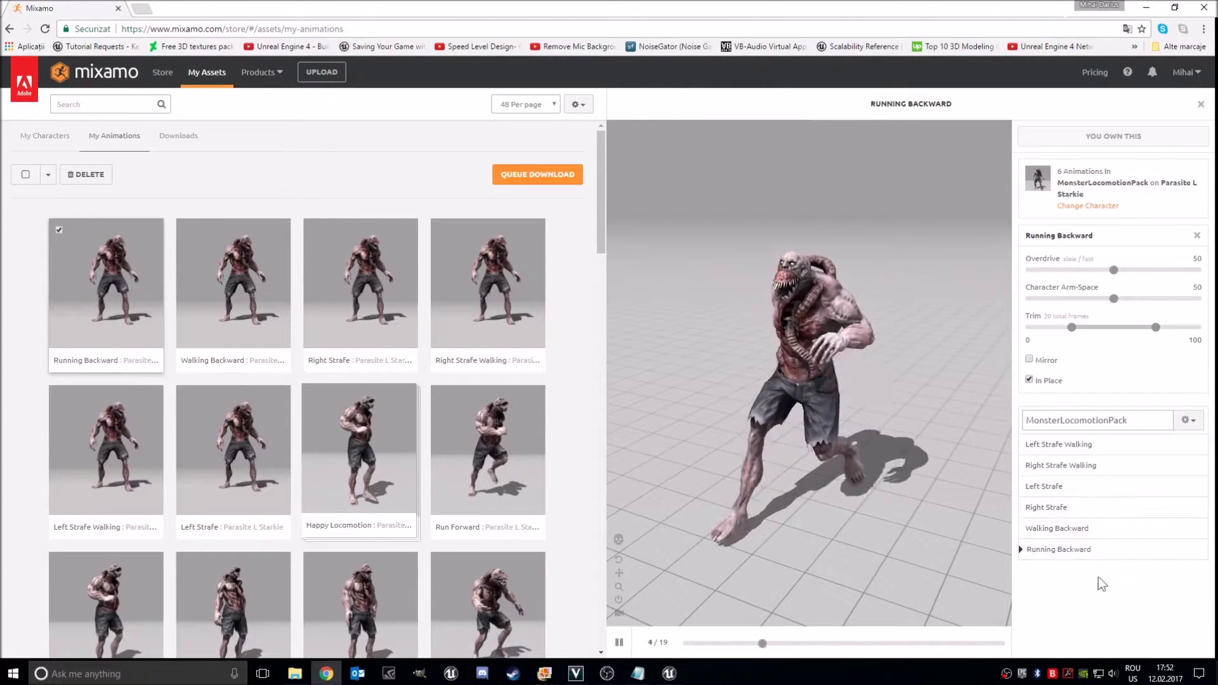
left_click(1061, 546)
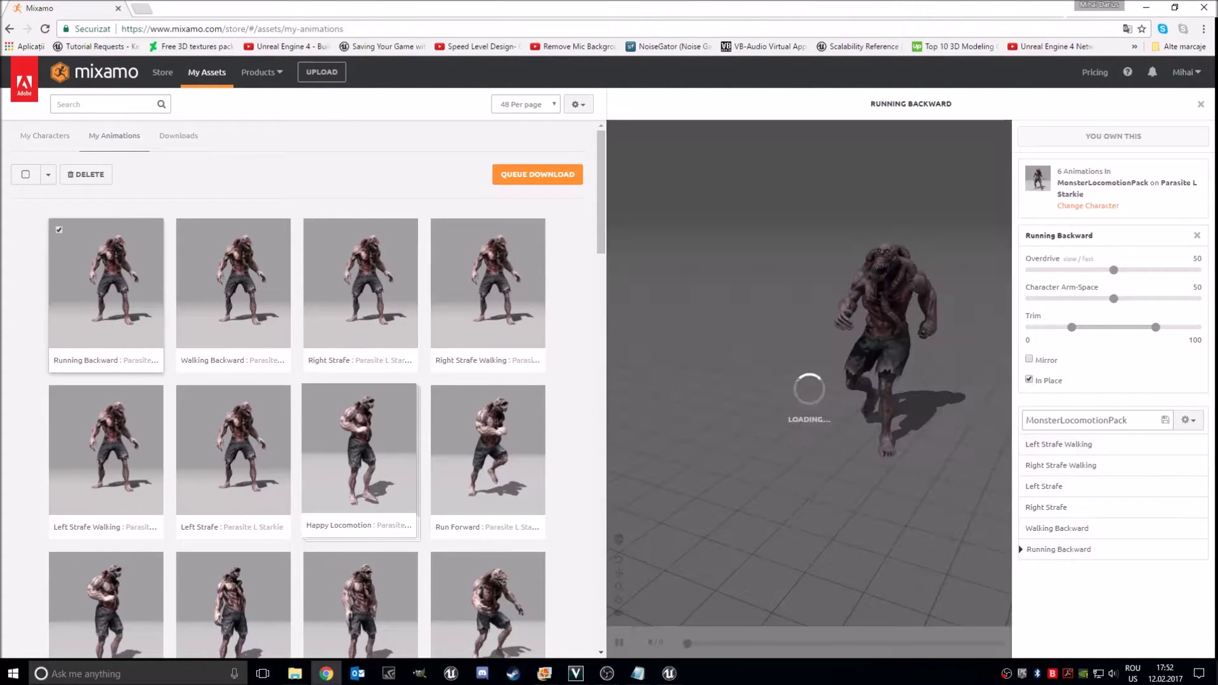
left_click(1166, 443)
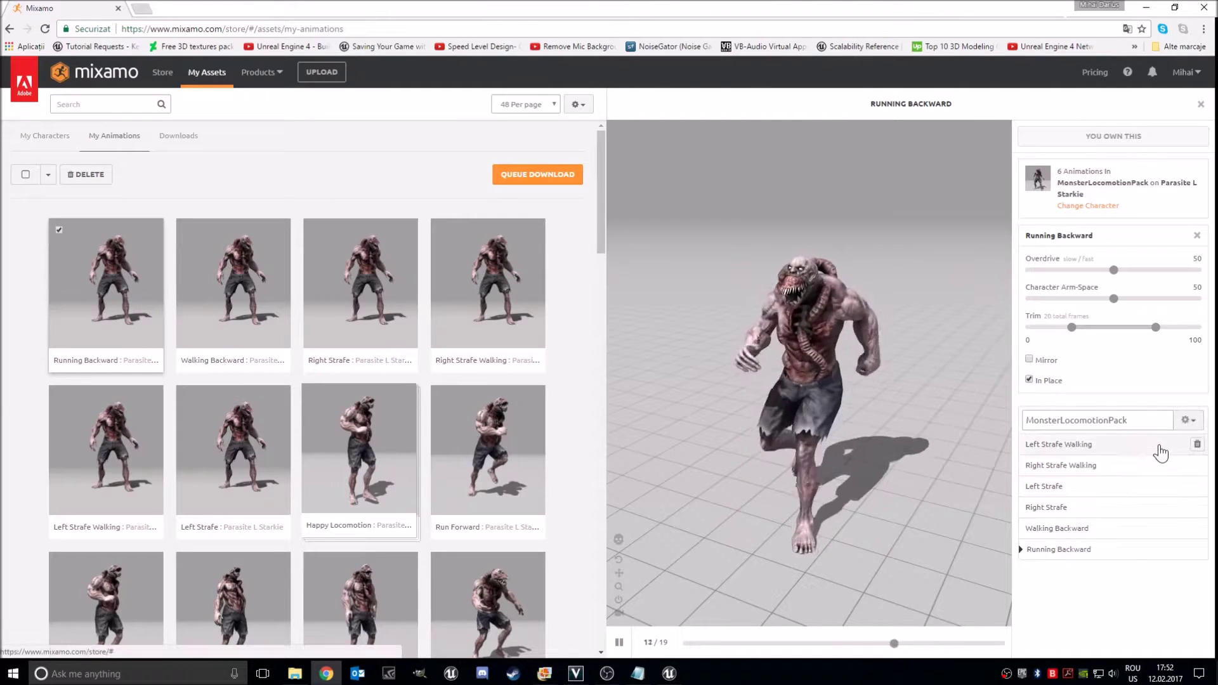
Save MonsterLocomotionPack, clear the selection in My Animations and reload the list.
left_click(1184, 425)
left_click(1145, 443)
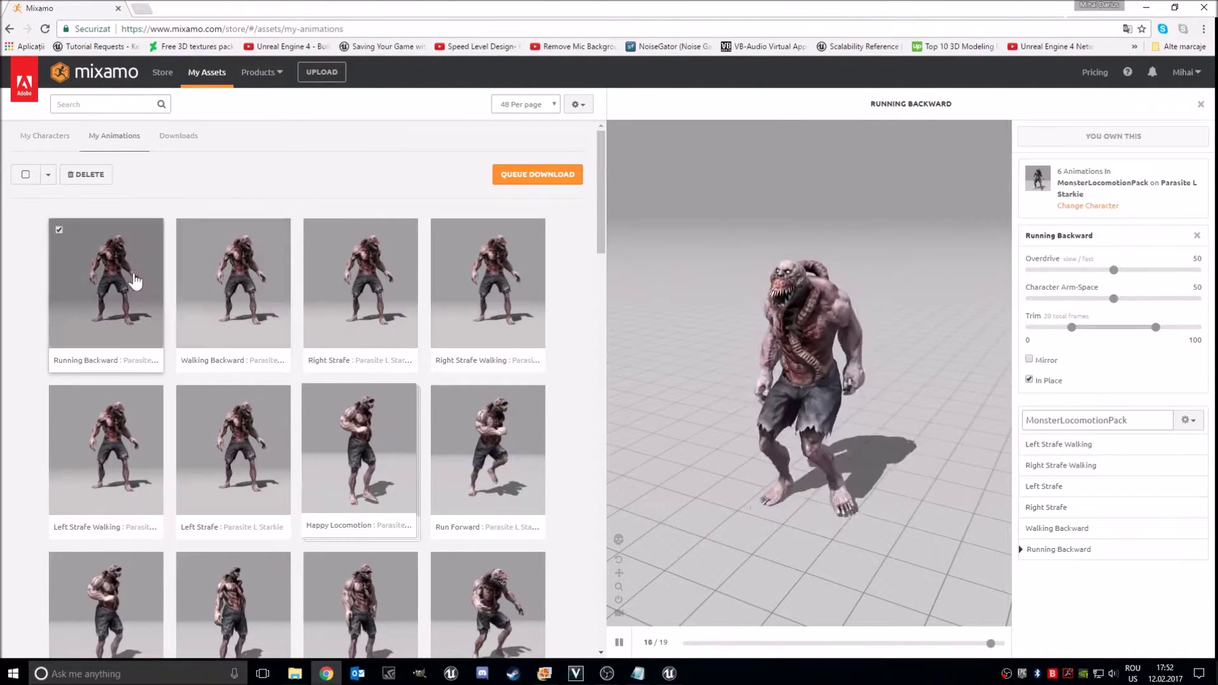
scroll(77, 349, "down", 1)
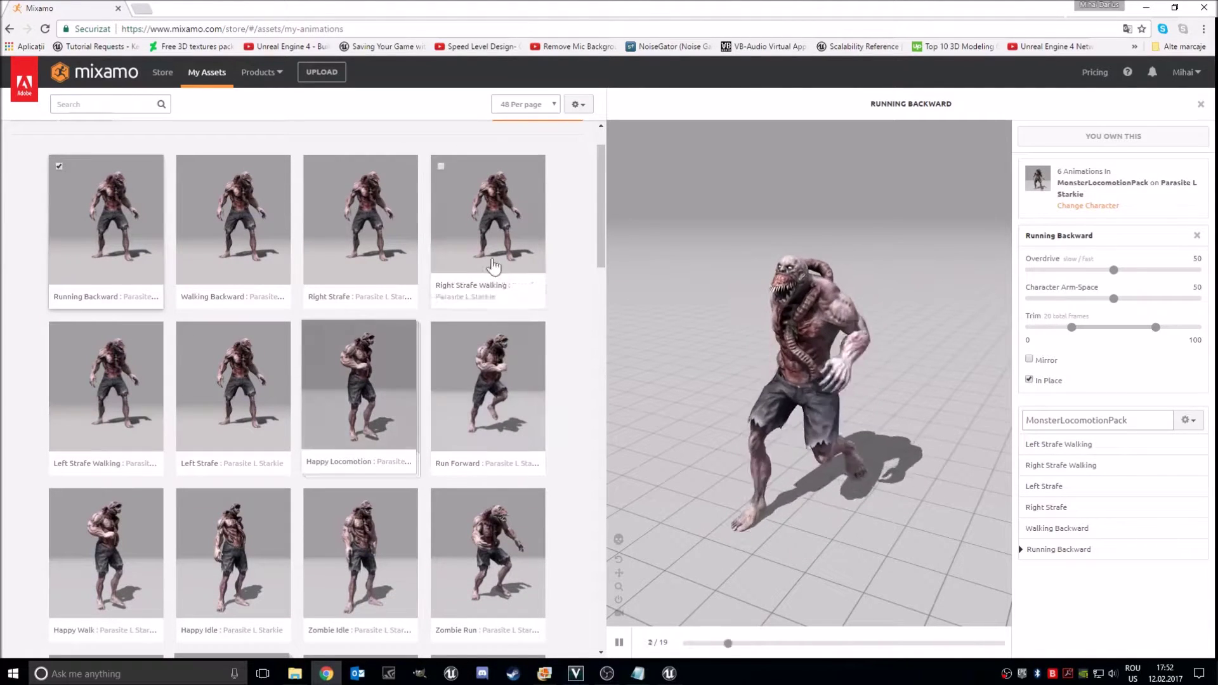
scroll(489, 209, "up", 1)
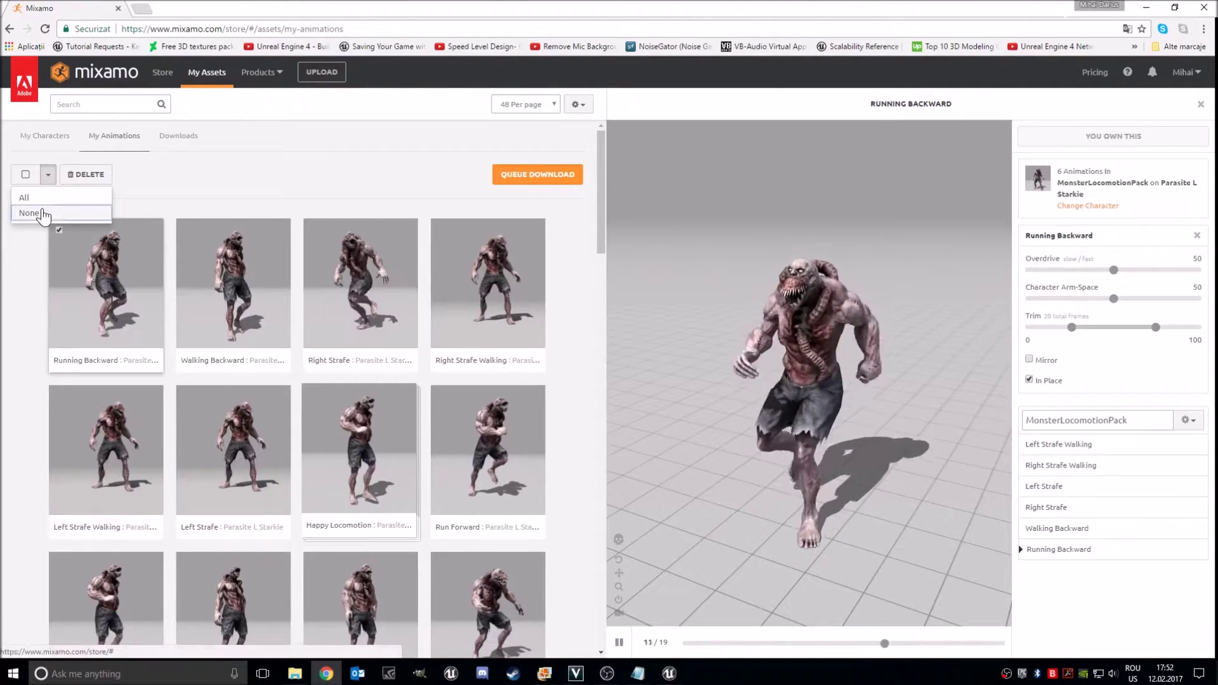
left_click(32, 213)
scroll(310, 305, "down", 2)
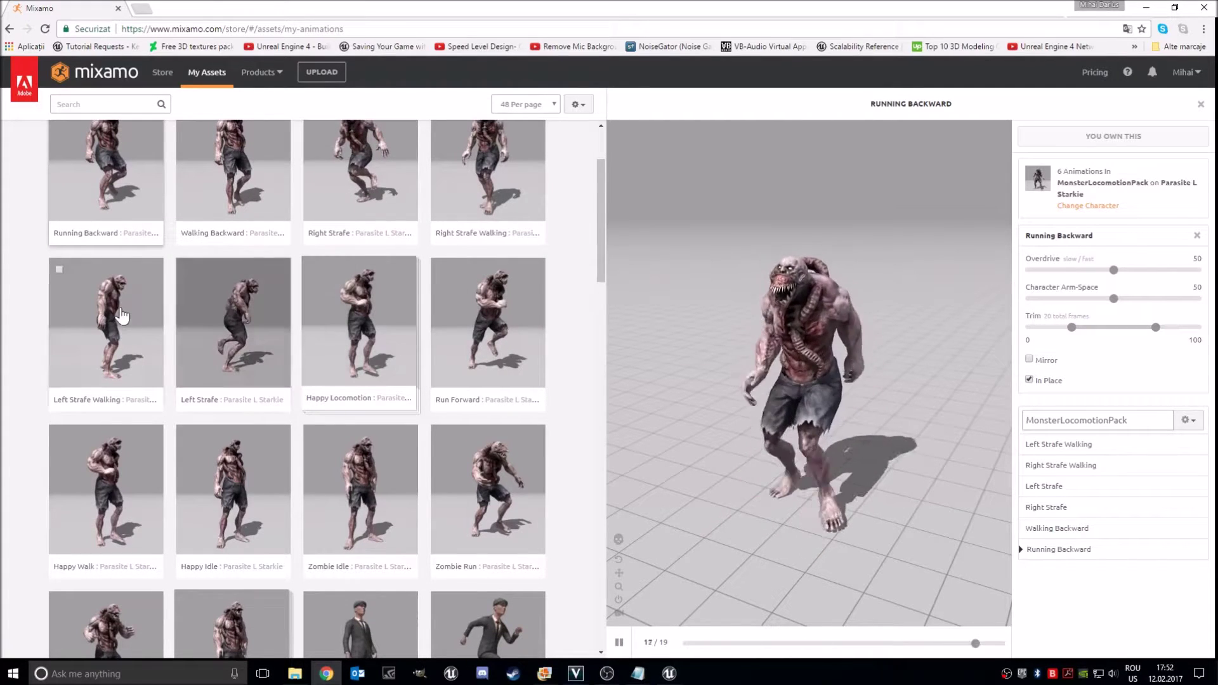
scroll(121, 317, "down", 3)
scroll(120, 315, "up", 5)
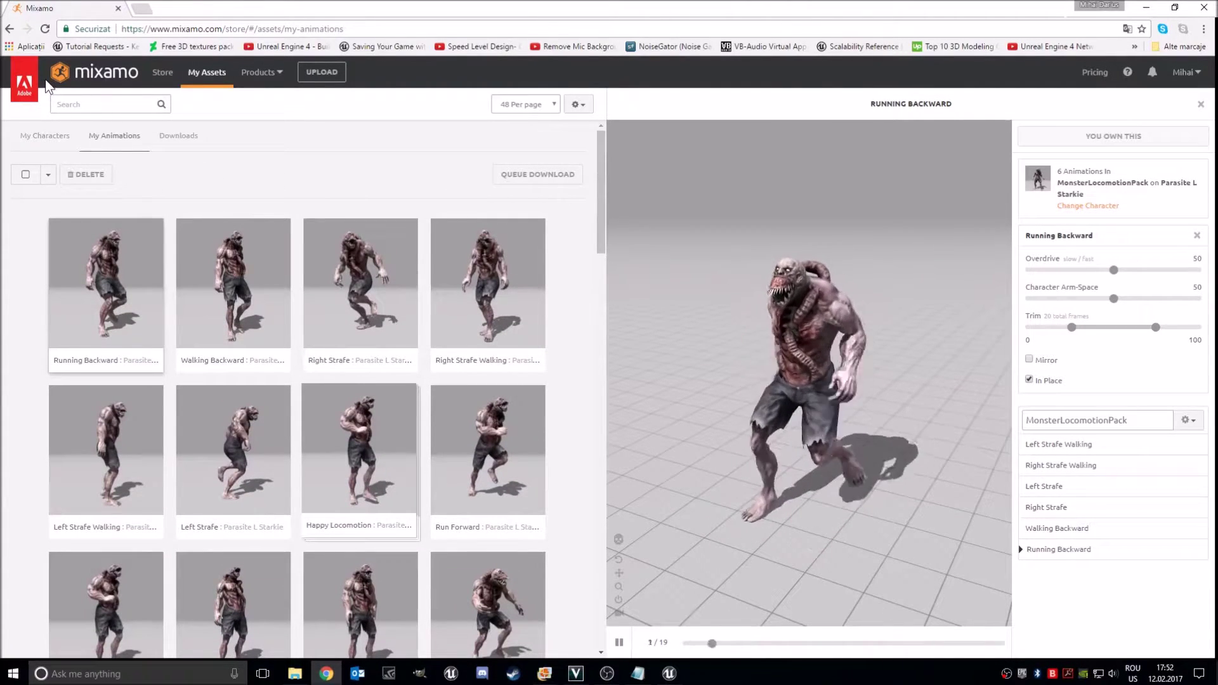
left_click(44, 28)
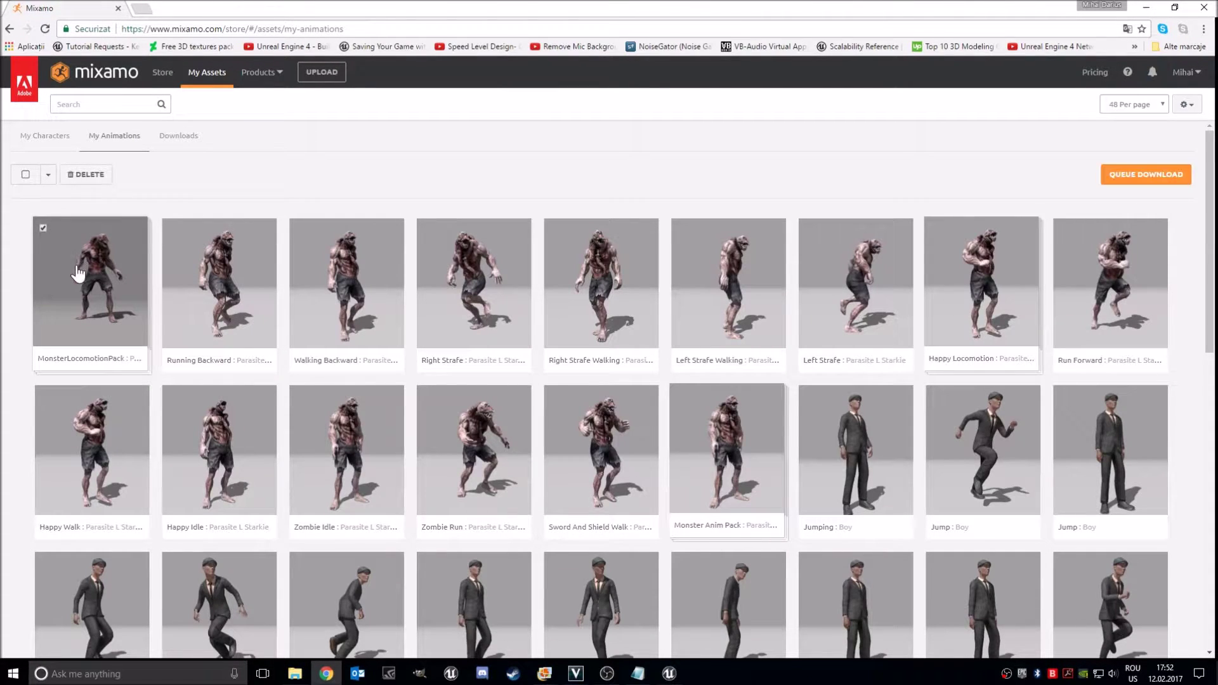
Queue MonsterLocomotionPack for download as FBX at 60 frames per second with the pose set to No Character.
left_click(77, 273)
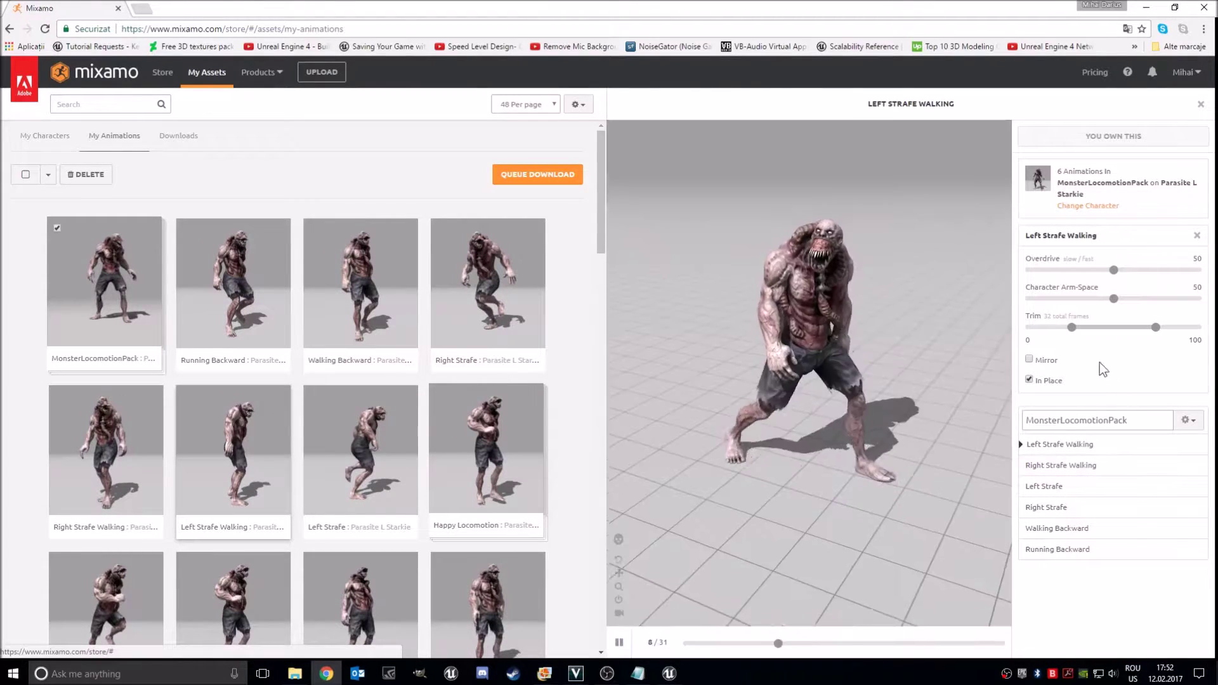
left_click(554, 171)
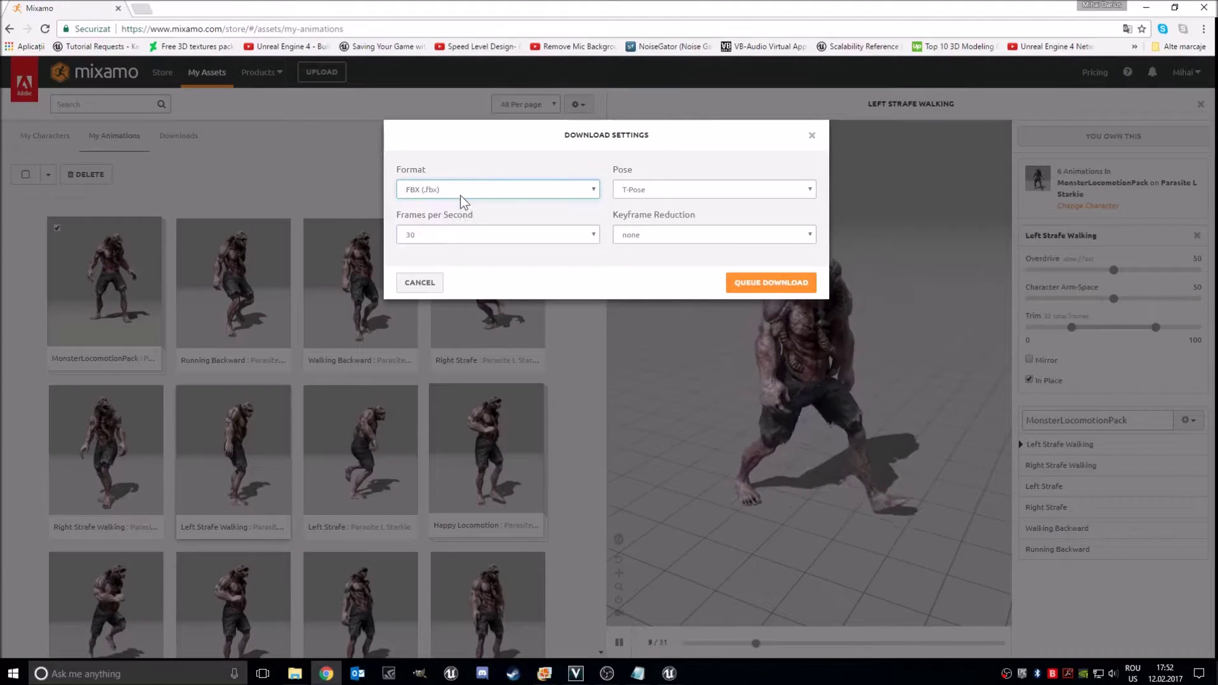
left_click(449, 235)
left_click(431, 268)
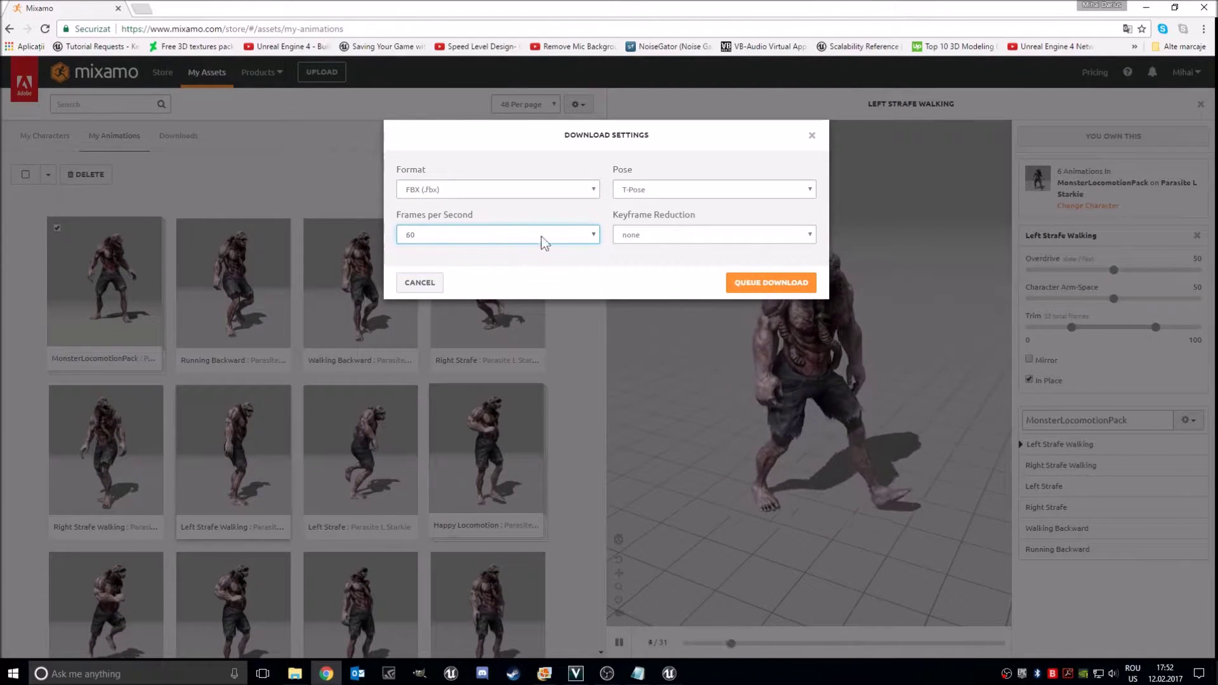
left_click(639, 189)
left_click(653, 226)
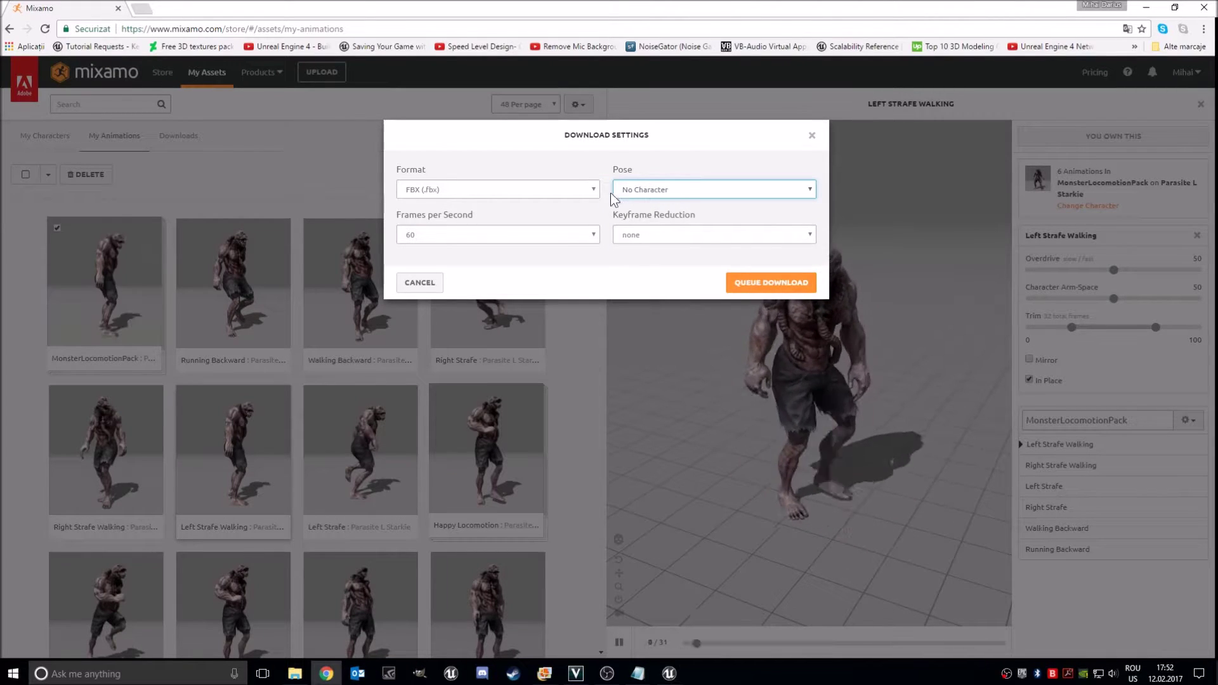
left_click(771, 282)
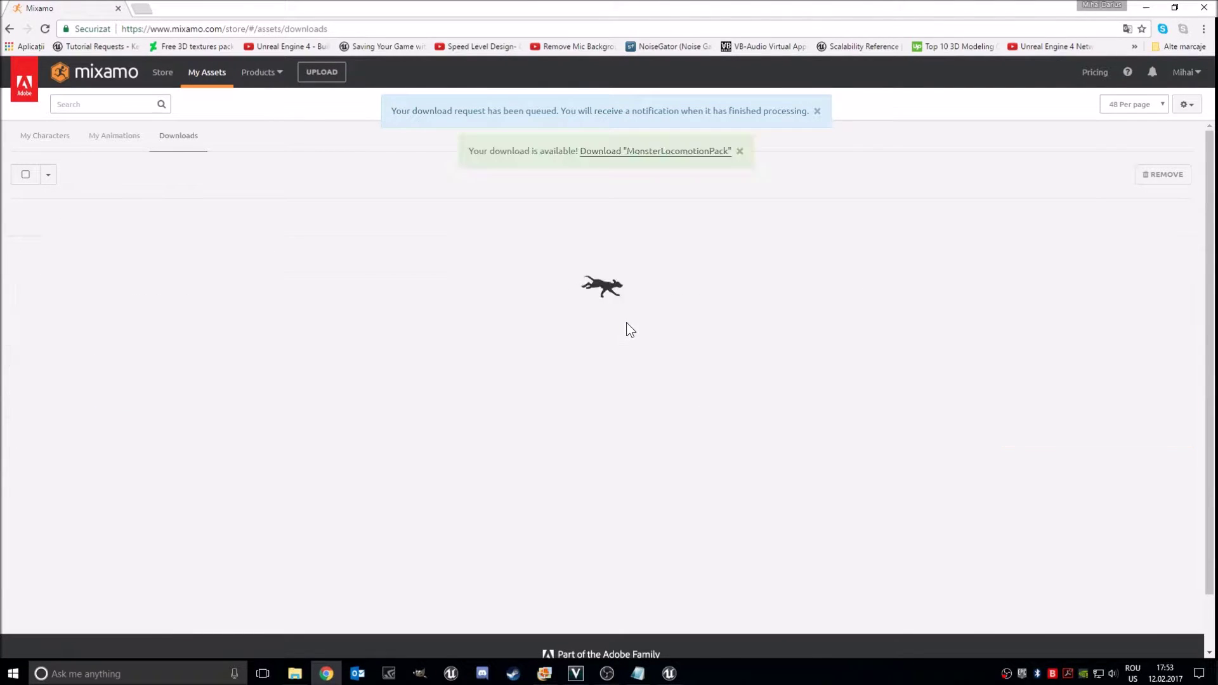
Download the finished MonsterLocomotionPack, show the zip file in its Downloads folder and copy it.
left_click(641, 152)
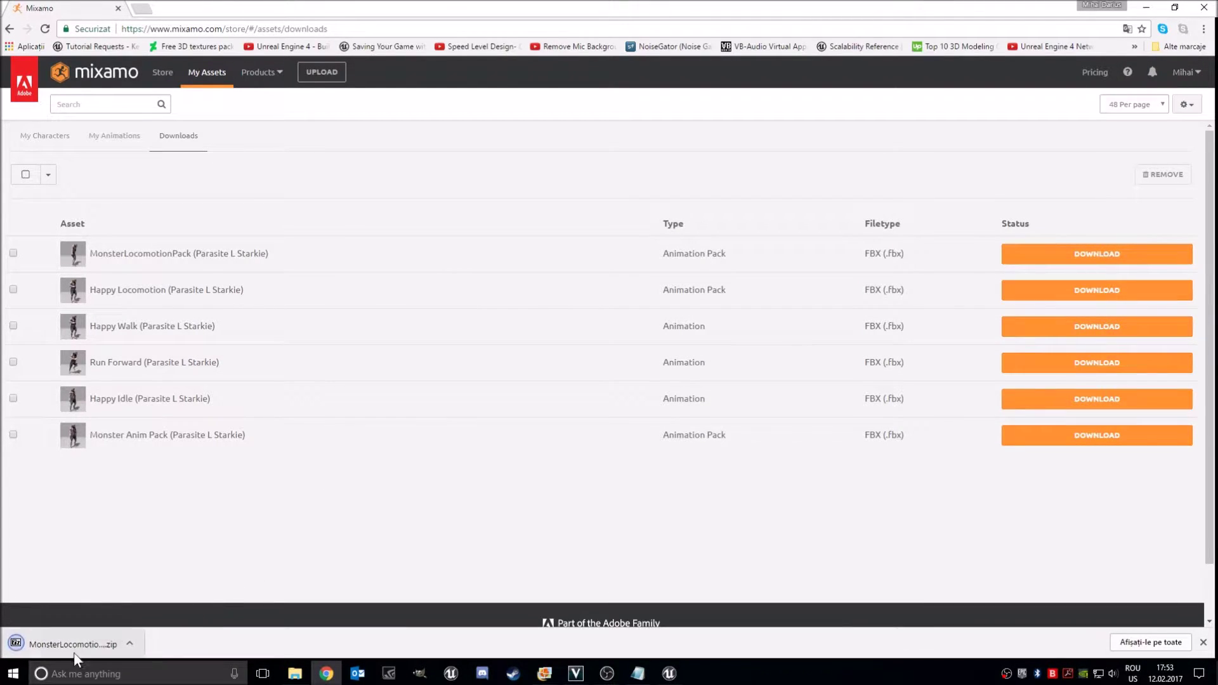
left_click(131, 645)
left_click(160, 604)
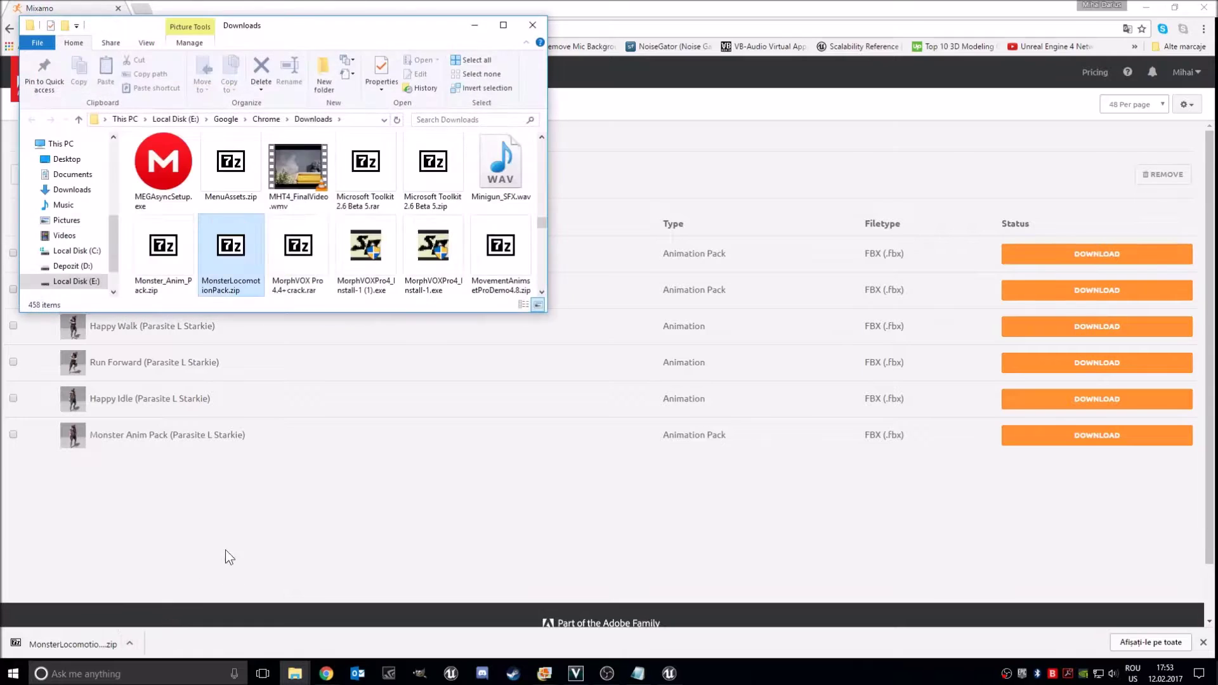
right_click(195, 260)
left_click(229, 244)
right_click(227, 239)
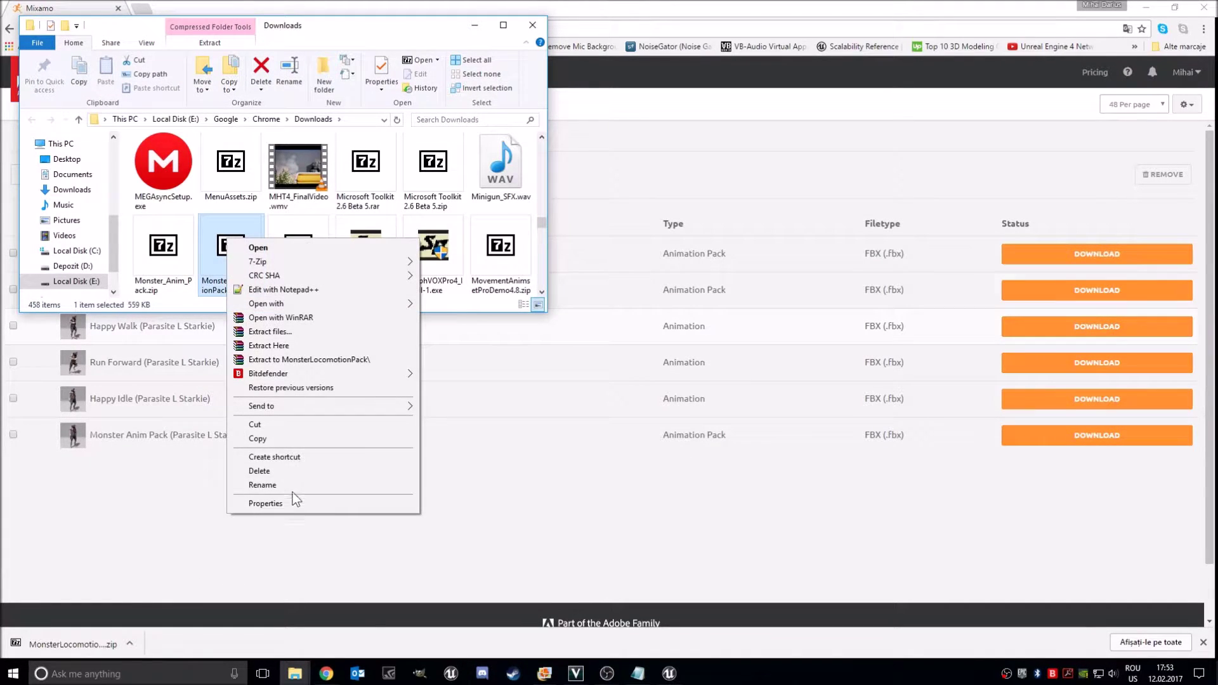
left_click(257, 439)
Paste the copied MonsterLocomotionPack.zip into the Monster folder of UE4 Animations on Local Disk (E:).
left_click(503, 25)
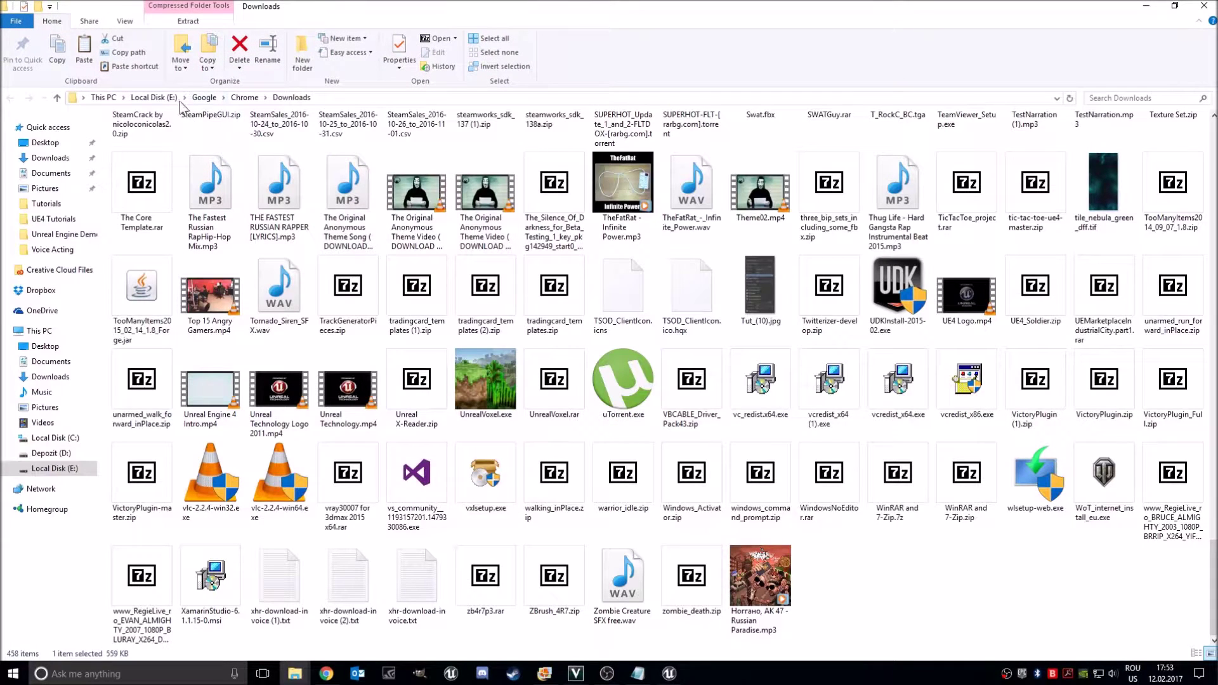
left_click(158, 97)
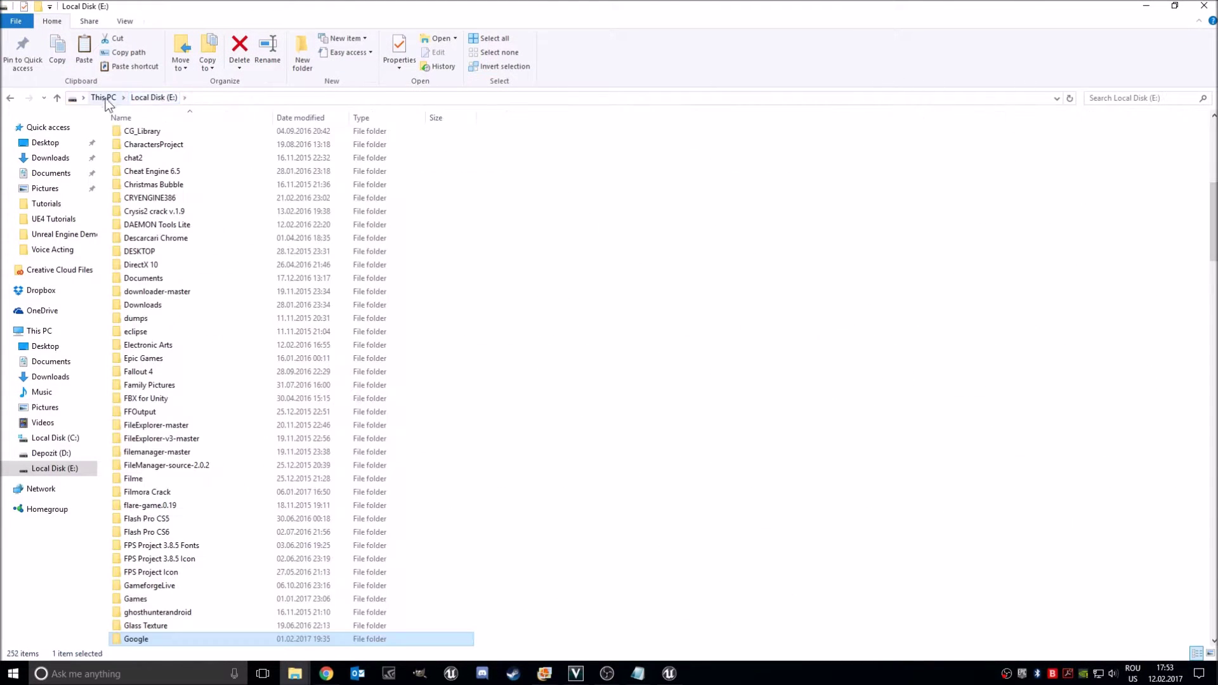
scroll(272, 305, "down", 20)
scroll(331, 300, "down", 20)
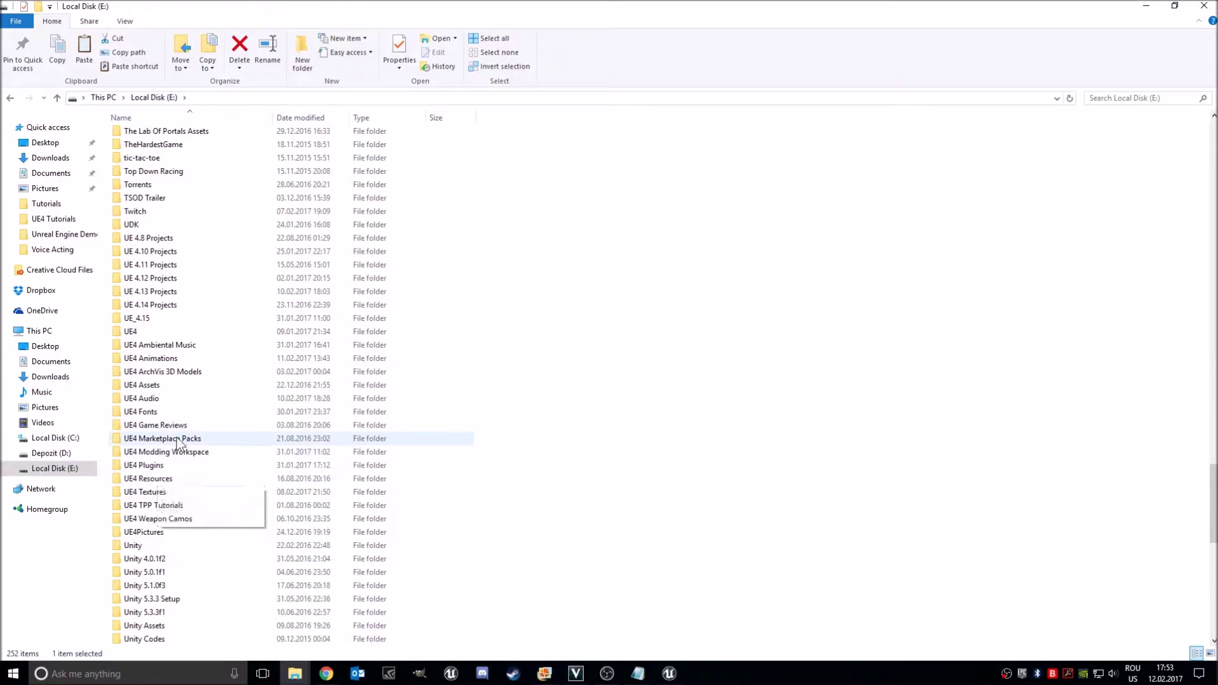
left_click(169, 372)
double_click(169, 362)
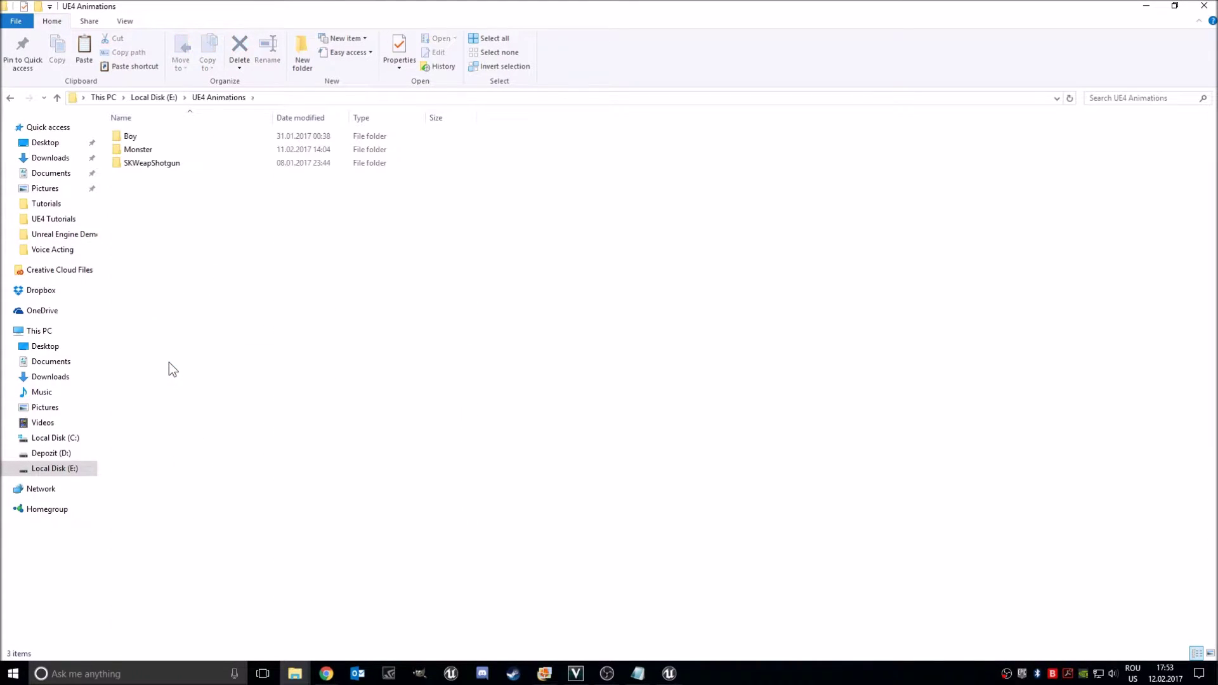
double_click(159, 149)
left_click_drag(170, 265, 321, 276)
right_click(321, 276)
left_click(337, 361)
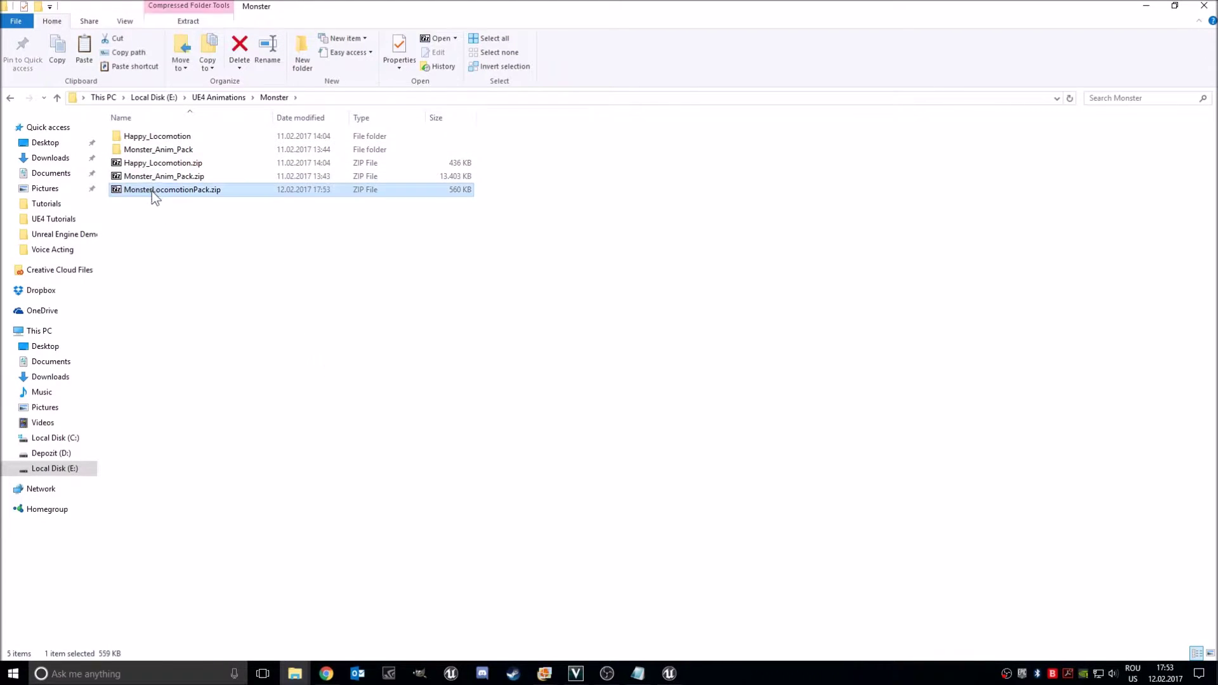
Extract MonsterLocomotionPack.zip with 7-Zip into its own MonsterLocomotionPack folder and open that folder.
right_click(154, 190)
mouse_move(227, 214)
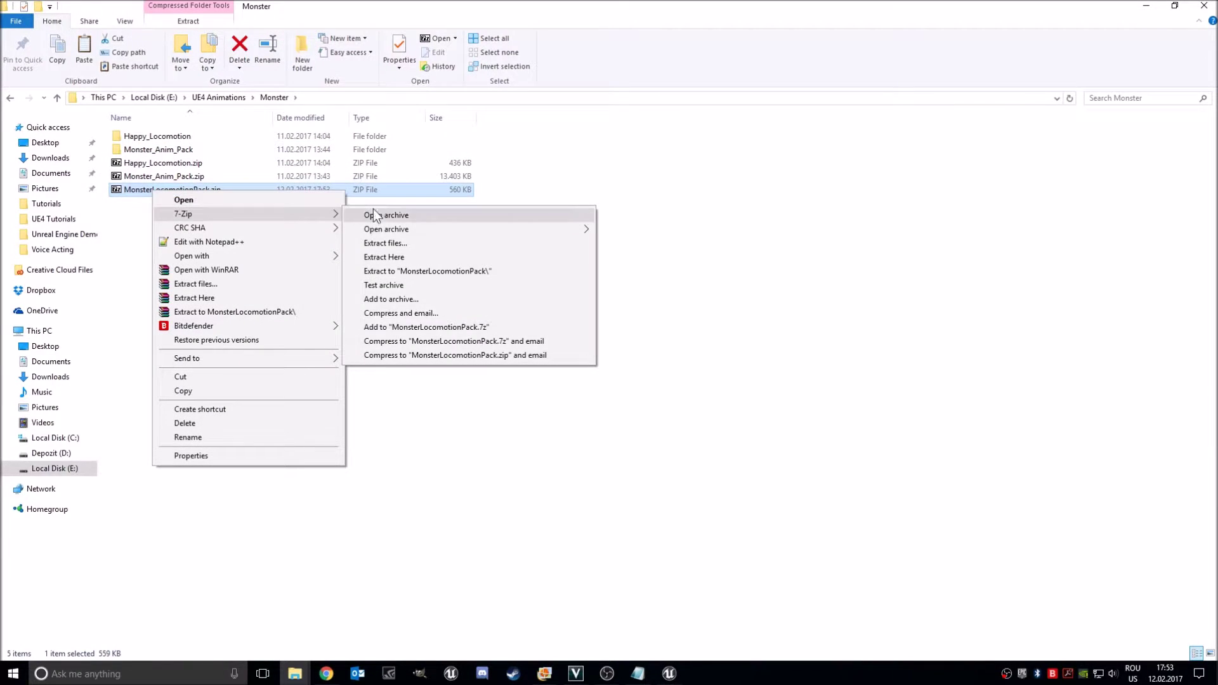
left_click(464, 271)
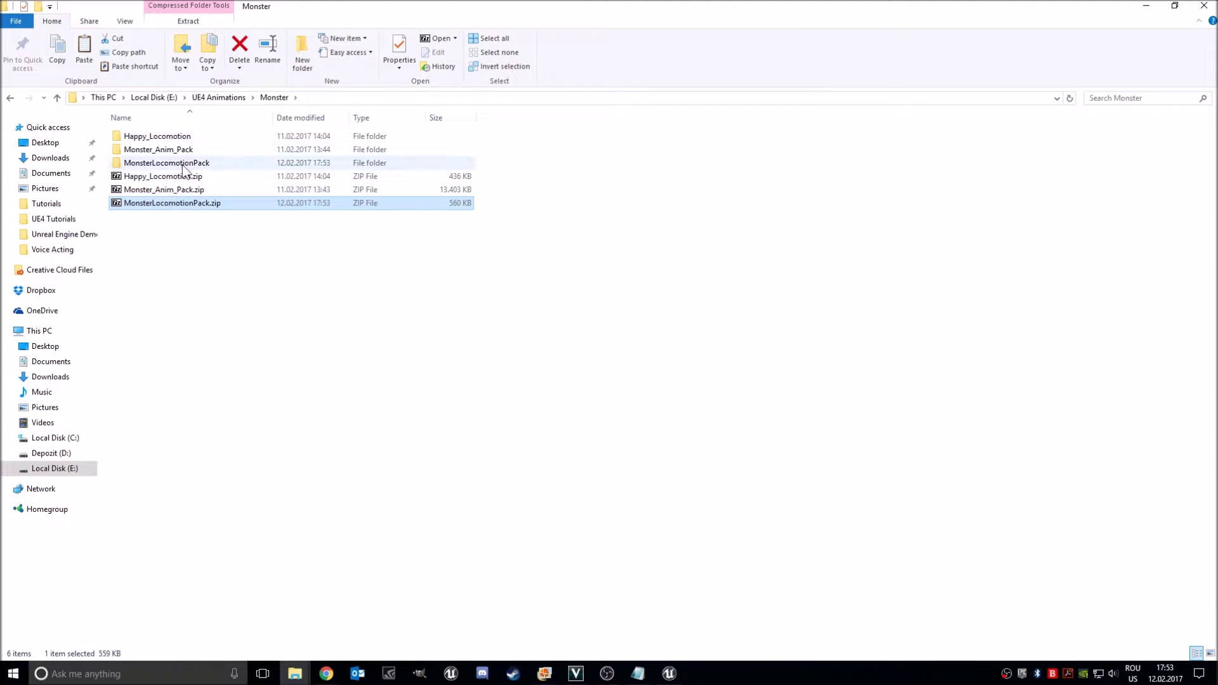
double_click(179, 159)
left_click_drag(163, 358, 565, 402)
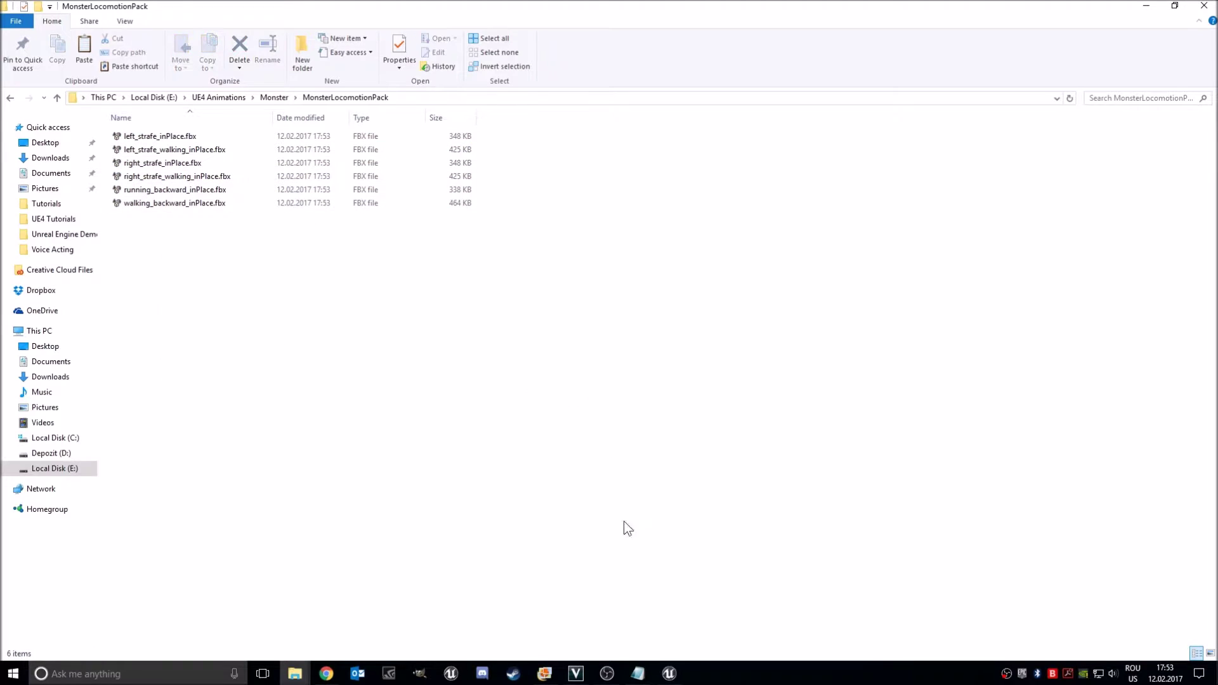
Switch to the Unreal Editor, create a MonsterLocomotion folder in Content > Characters > Animations and open it.
left_click(669, 679)
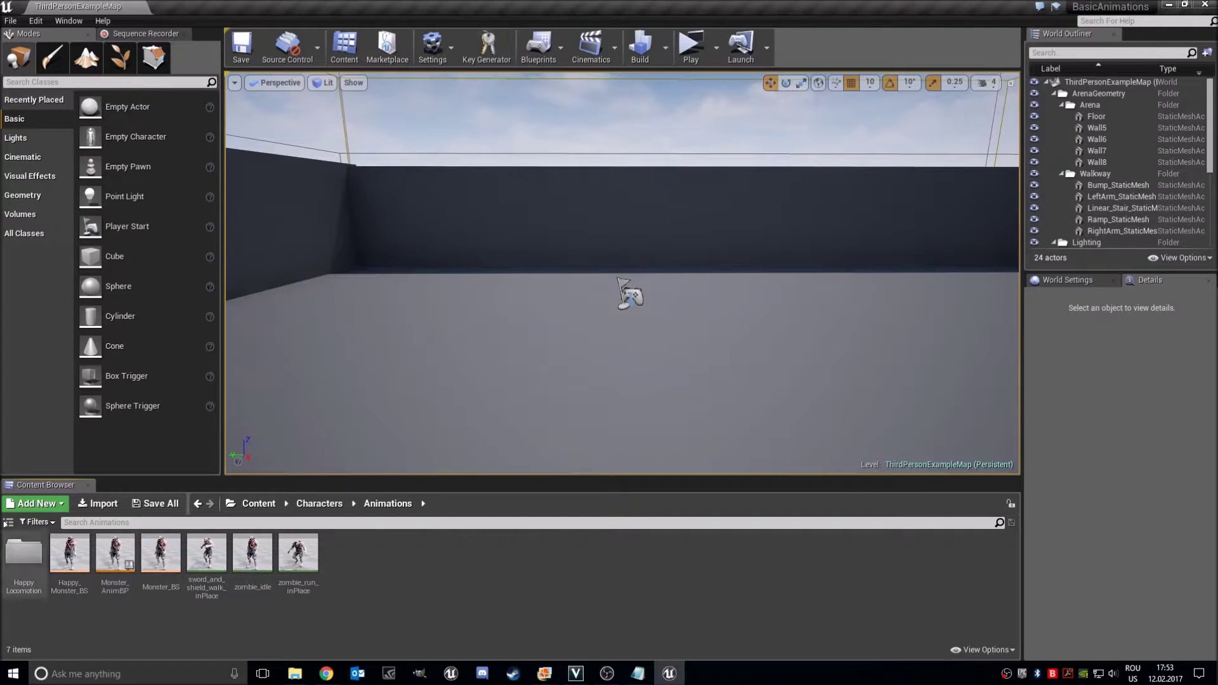
right_click(463, 599)
left_click(507, 280)
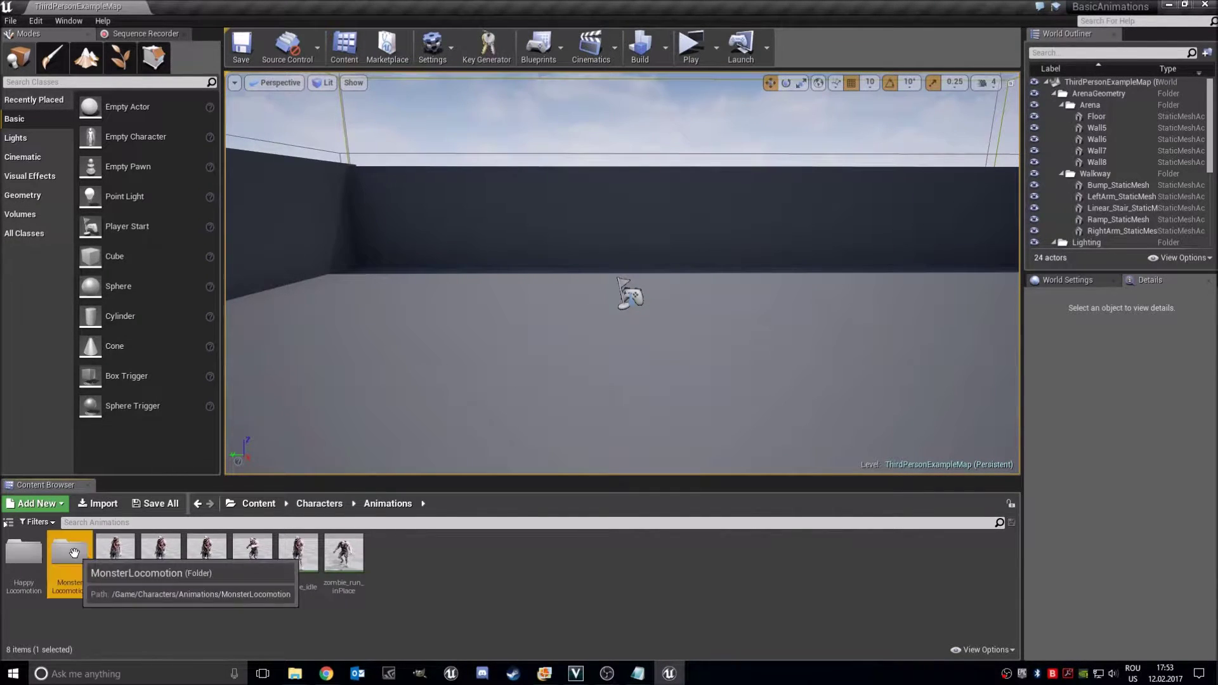
double_click(70, 555)
Import all six in-place FBX animations from MonsterLocomotionPack into the MonsterLocomotion folder using Parasite_L_Starkie_Skeleton.
left_click(295, 673)
left_click(373, 614)
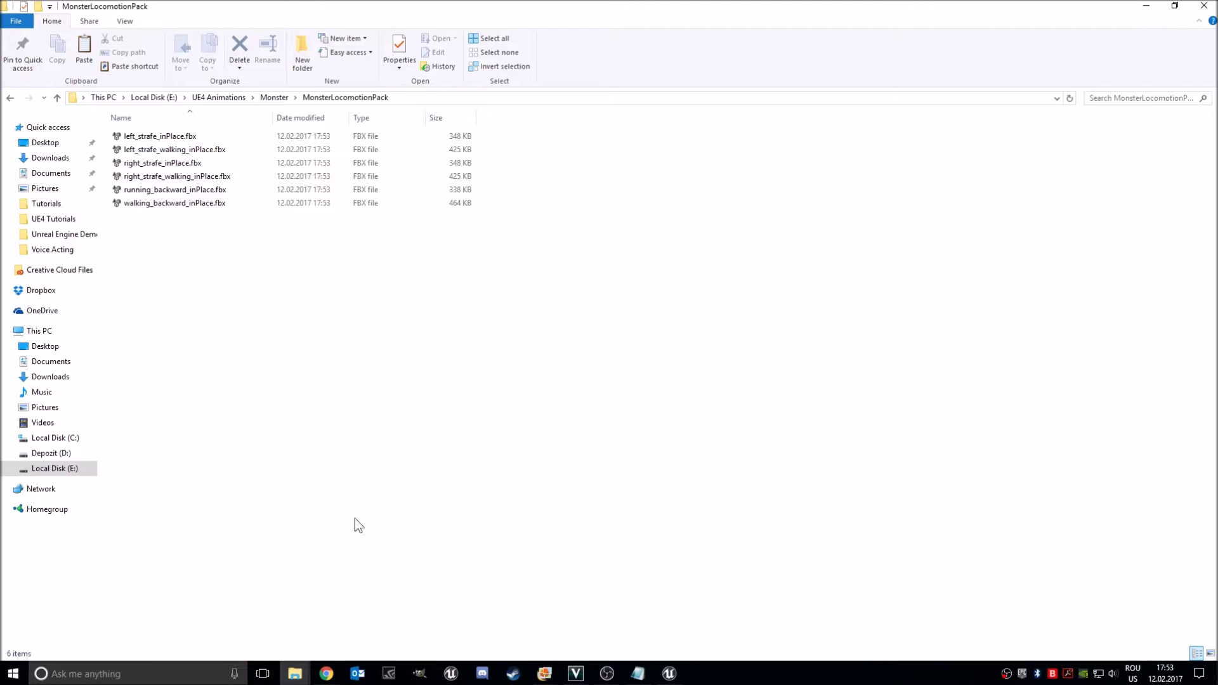
left_click_drag(173, 274, 210, 88)
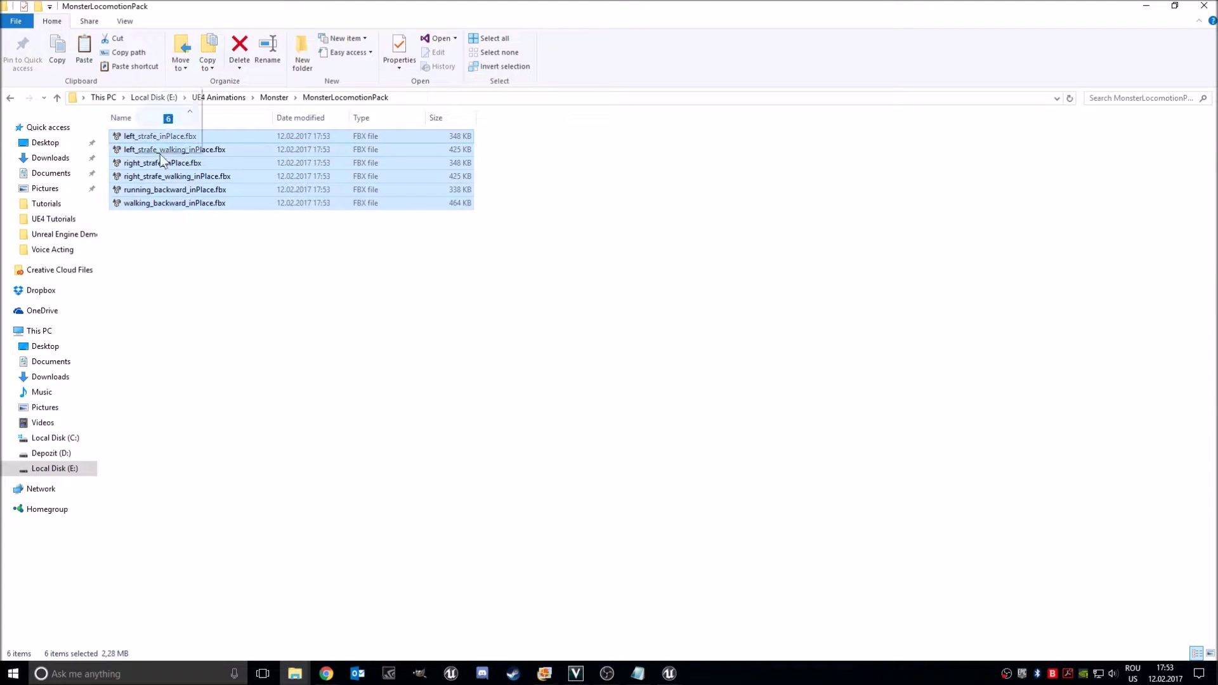
left_click_drag(666, 663, 214, 576)
left_click_drag(128, 581, 130, 580)
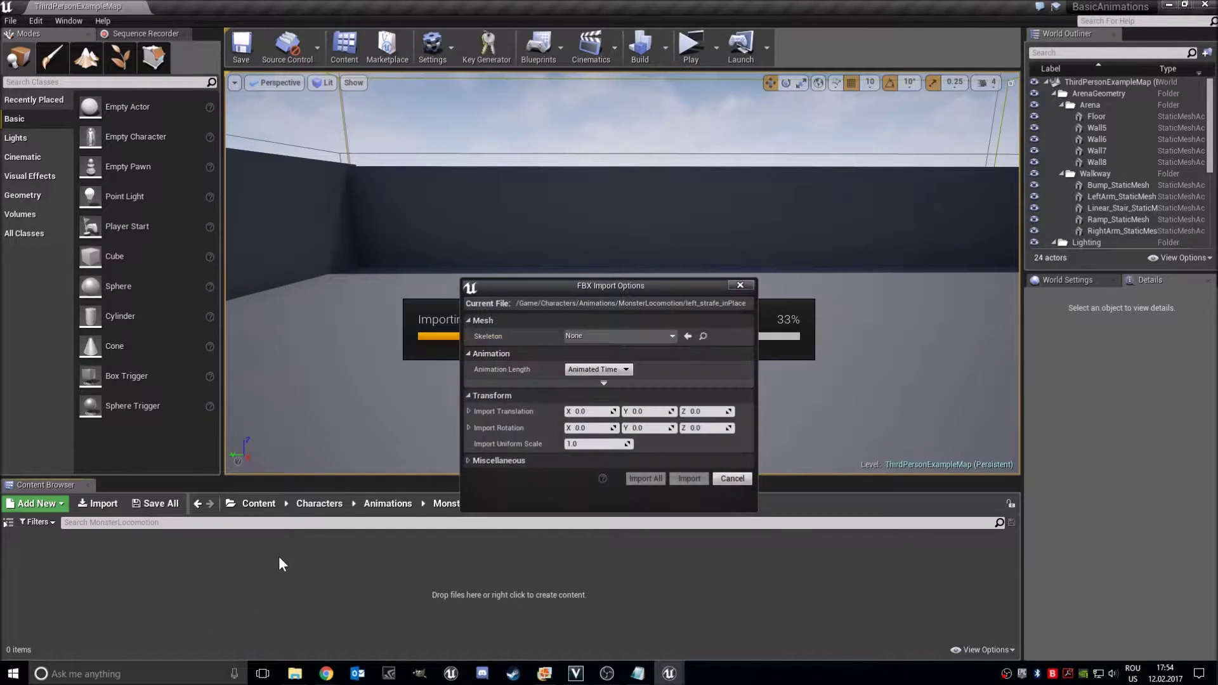
left_click(599, 338)
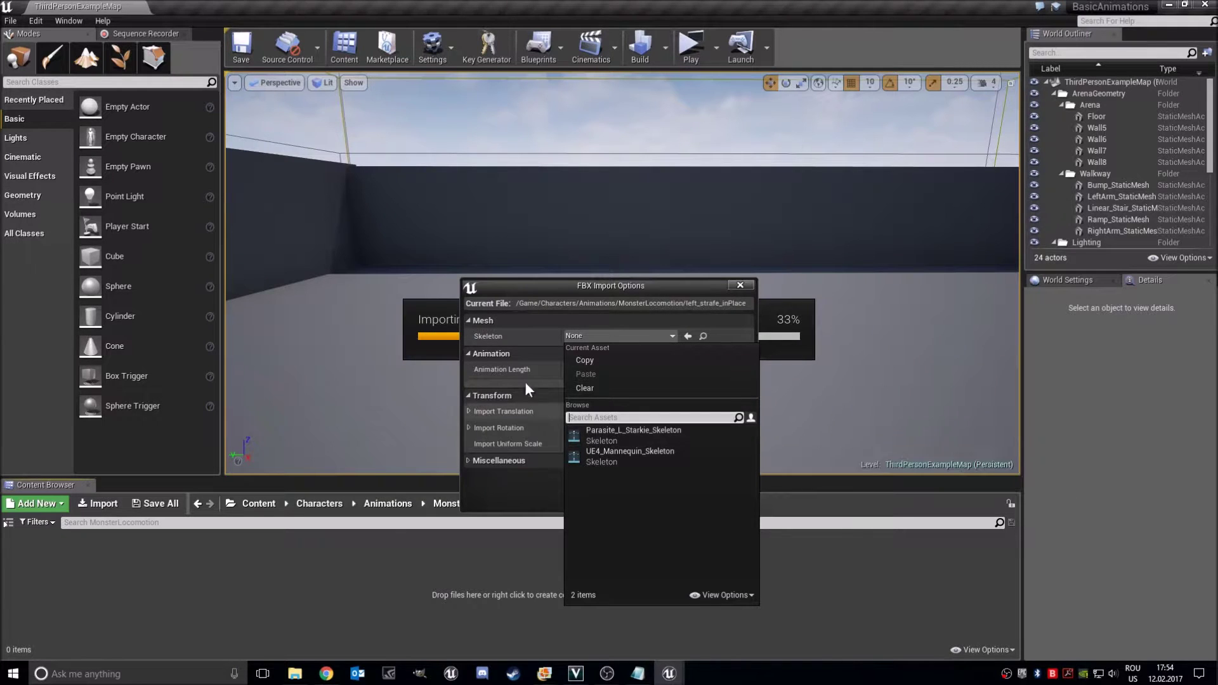
left_click(659, 428)
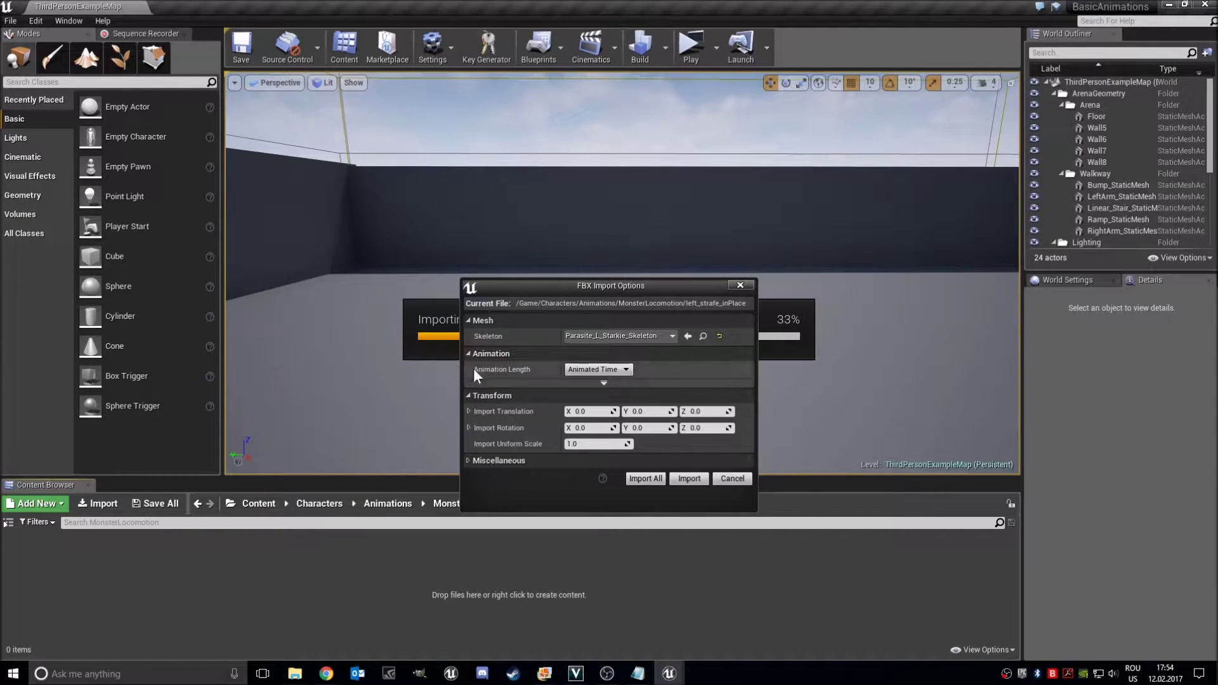
left_click(657, 481)
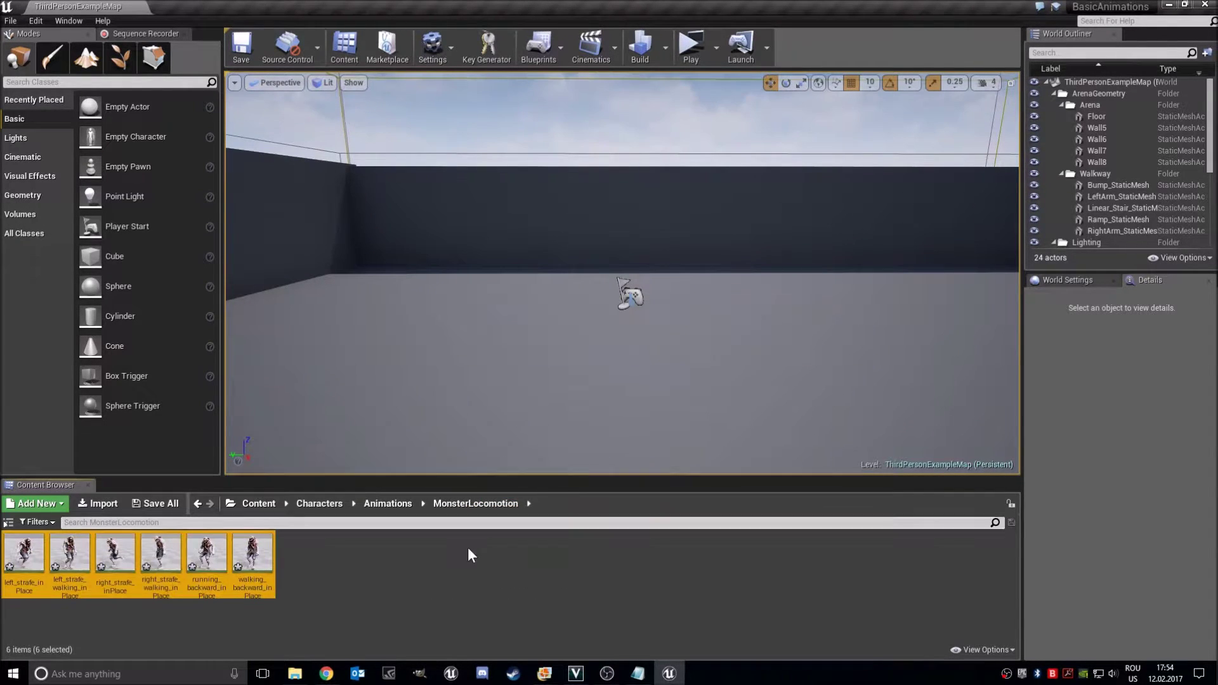
Preview the imported strafe and backward animations in the animation editor, from left_strafe_inPlace to walking_backward_inPlace, and close it.
left_click(295, 594)
left_click(16, 575)
double_click(17, 577)
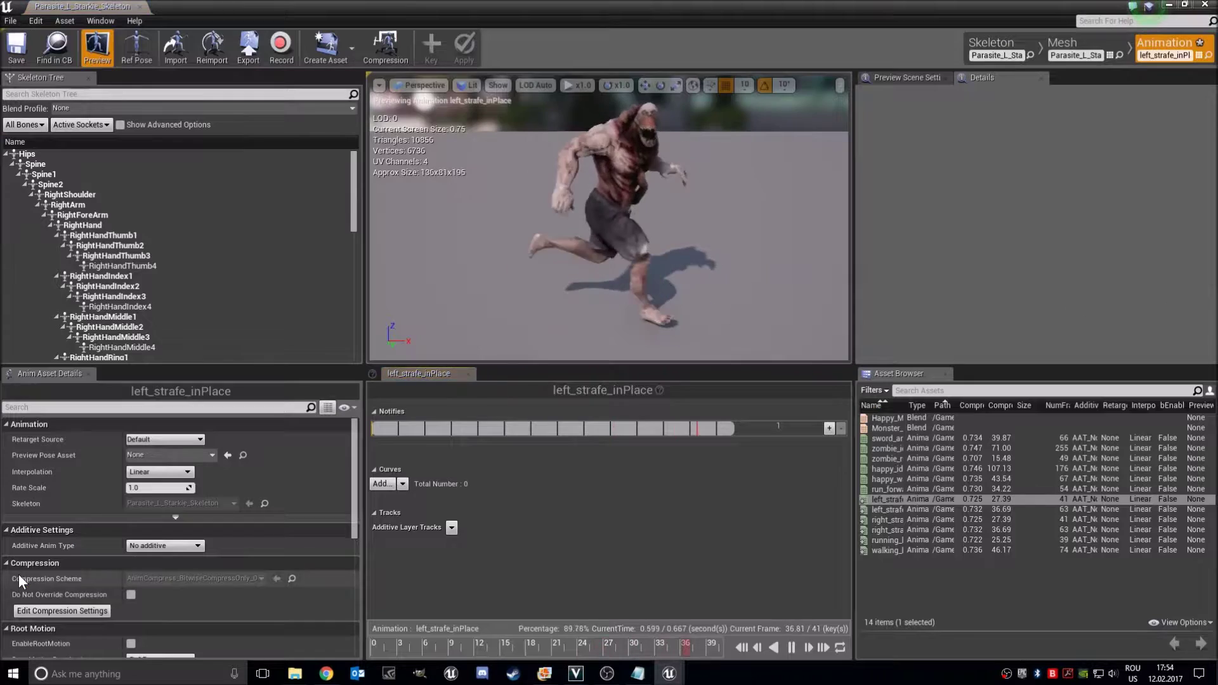
left_click(888, 508)
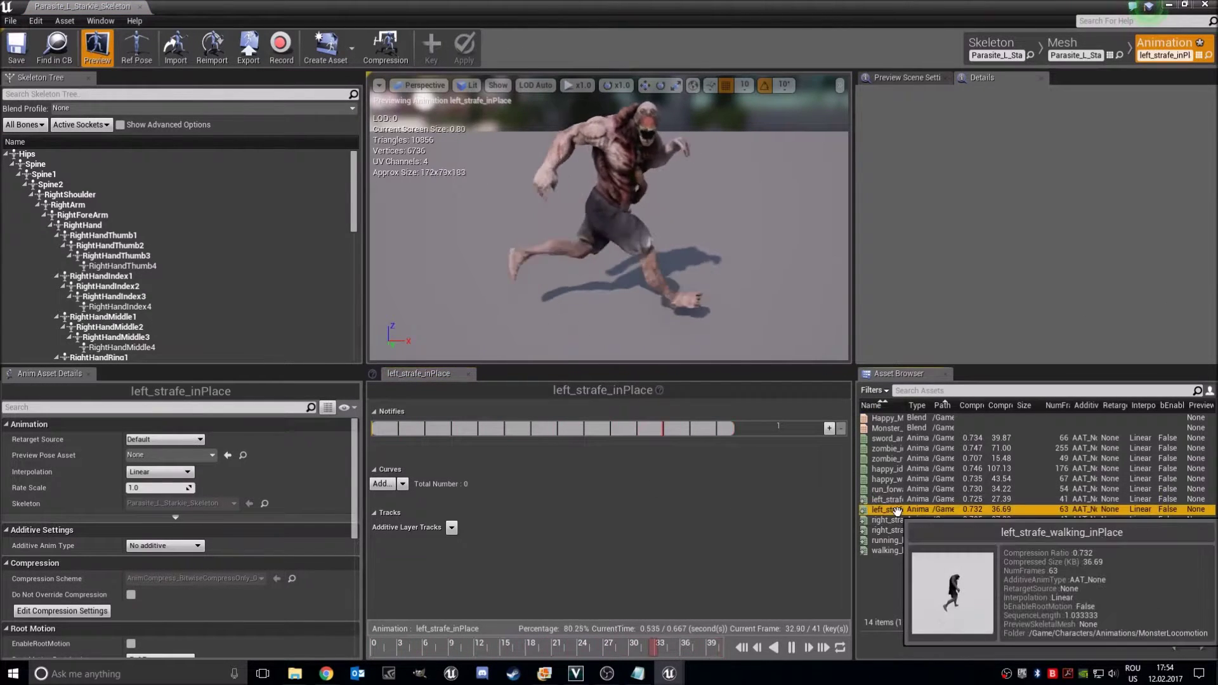
double_click(898, 528)
double_click(897, 519)
left_click(897, 537)
left_click(888, 550)
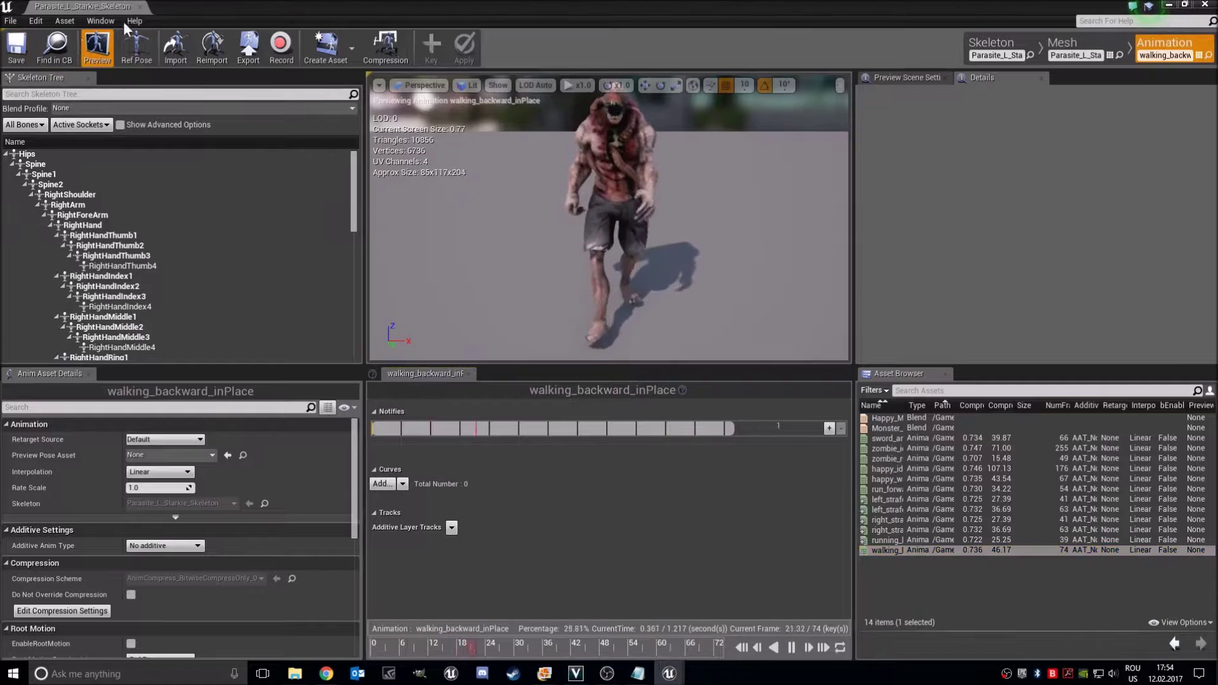
left_click(137, 7)
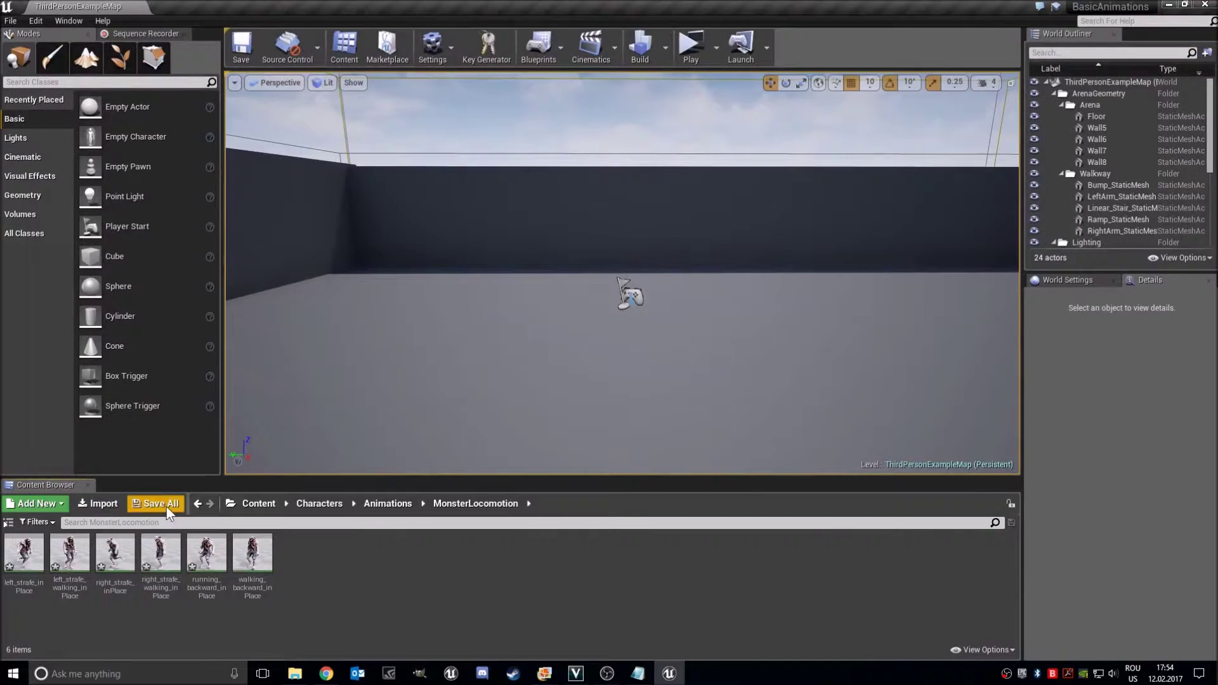
Save all the newly imported MonsterLocomotion animation assets.
left_click(167, 507)
left_click(723, 452)
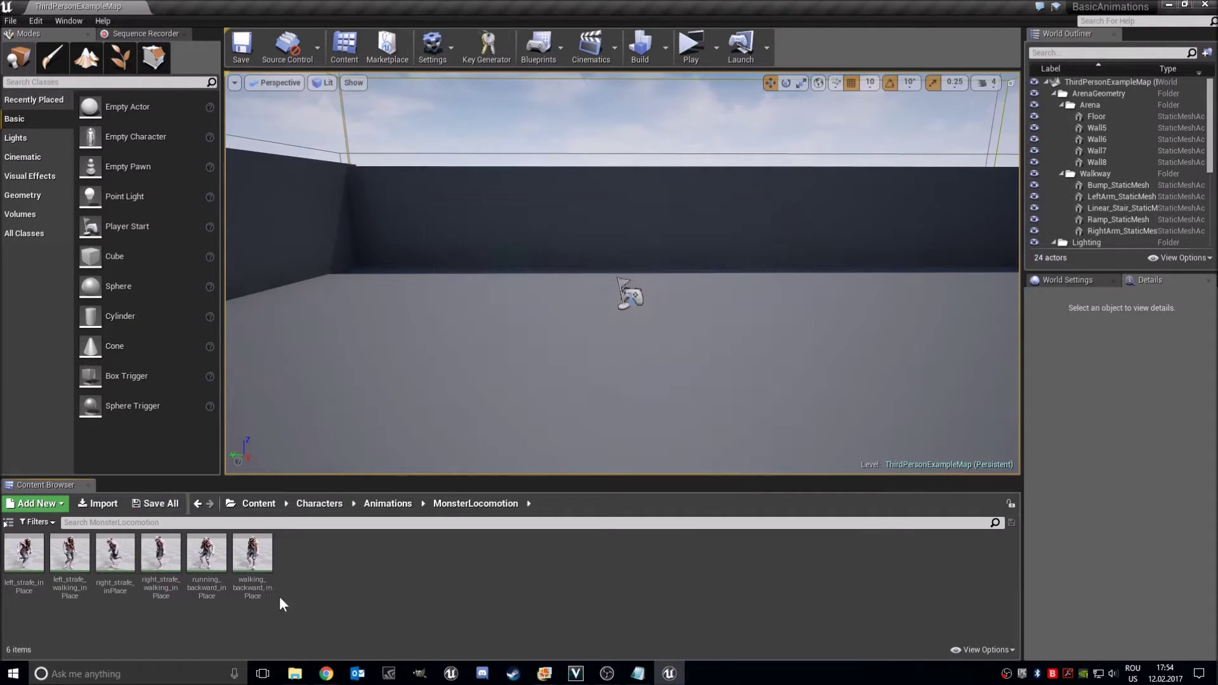
Create a two-dimensional Blend Space for Parasite_L_Starkie_Skeleton in MonsterLocomotion, name it AdvancedMonster_BS and open it.
right_click(380, 562)
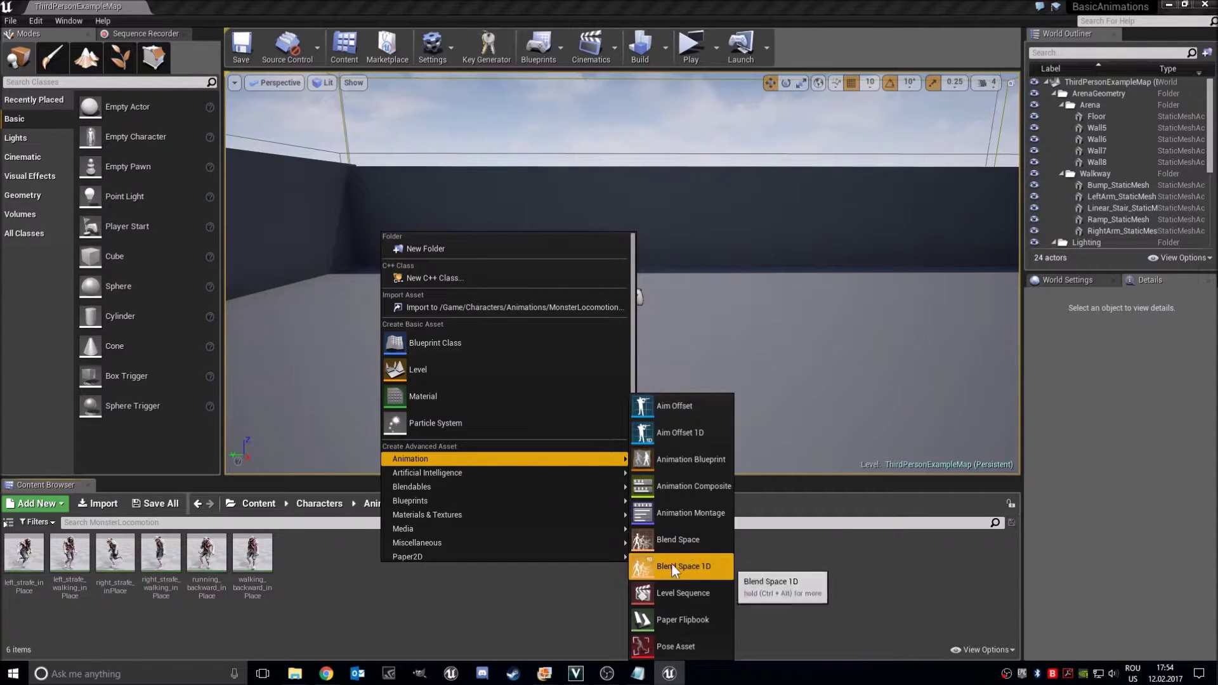
left_click(676, 538)
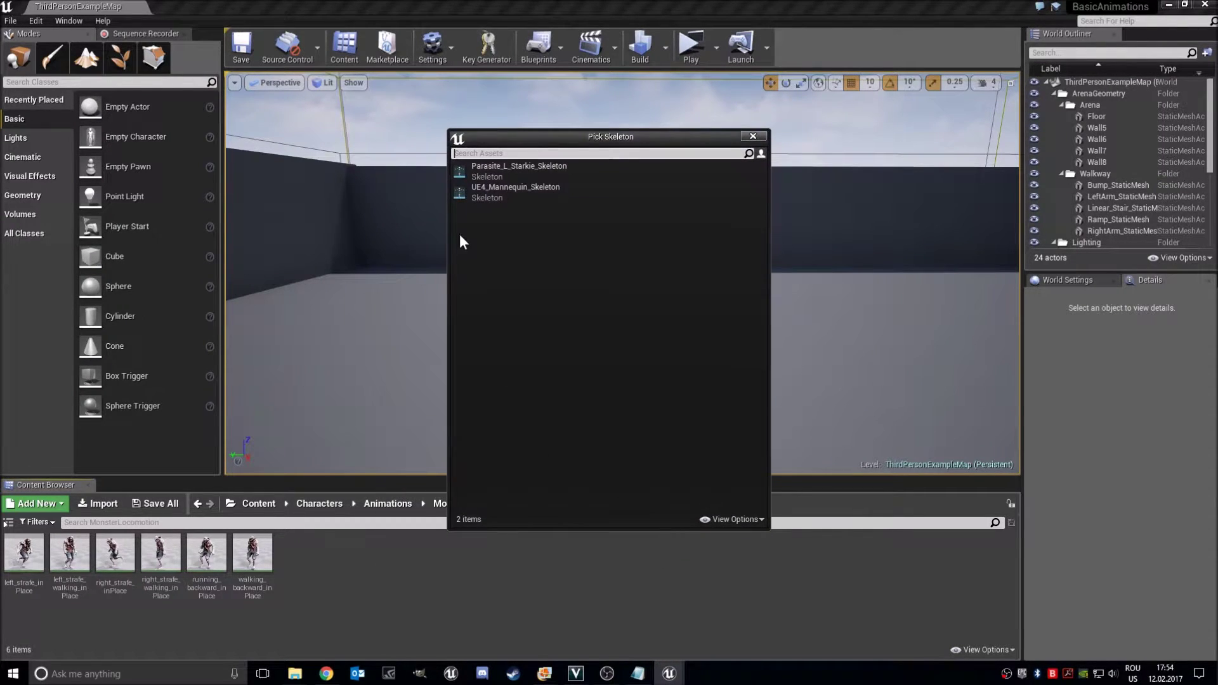
left_click(485, 173)
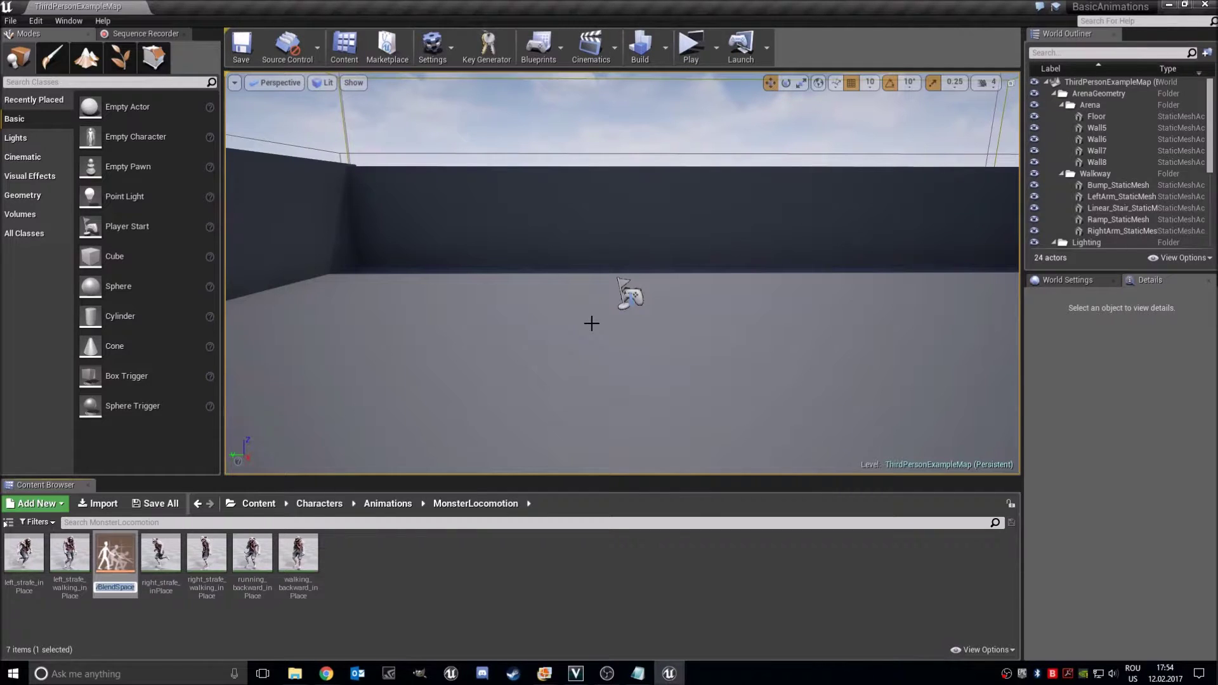
type("Advanc")
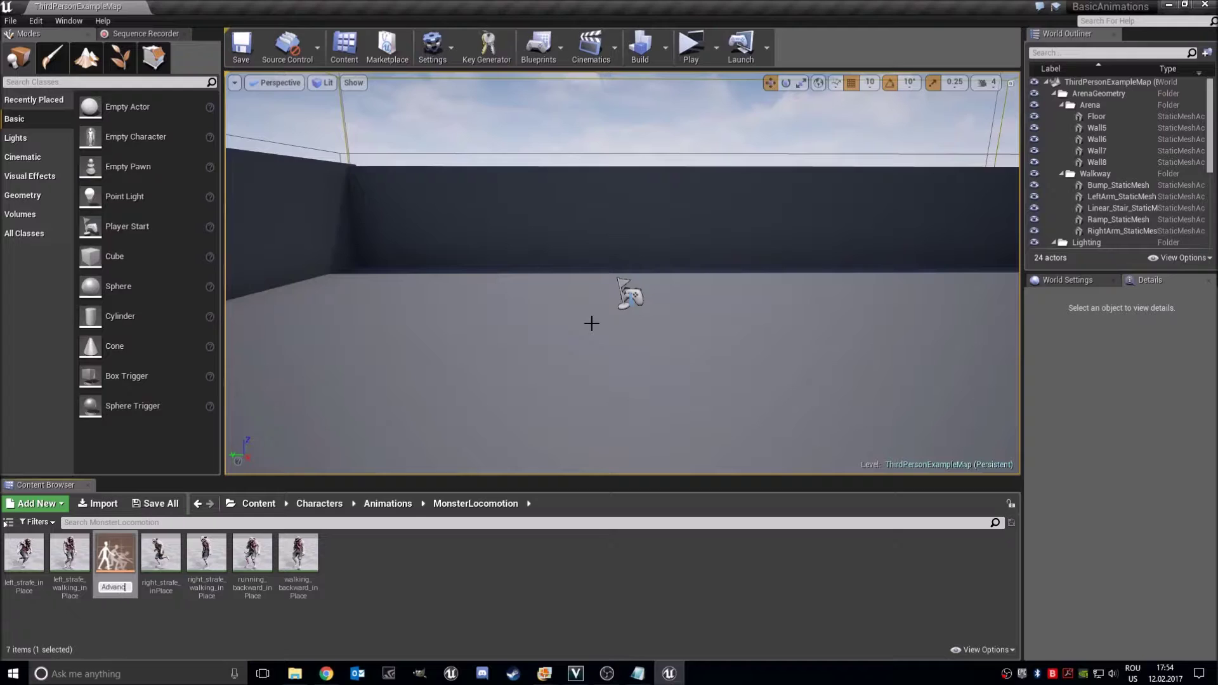
type("edMonster")
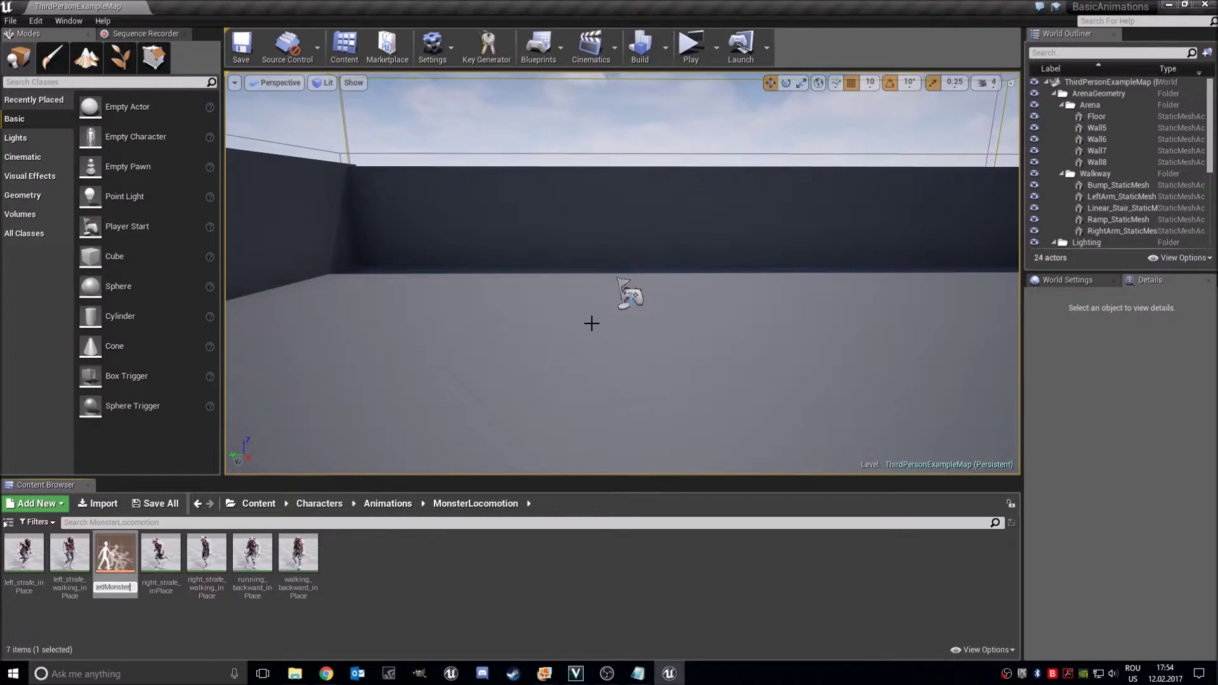
type("_BS")
key("Return")
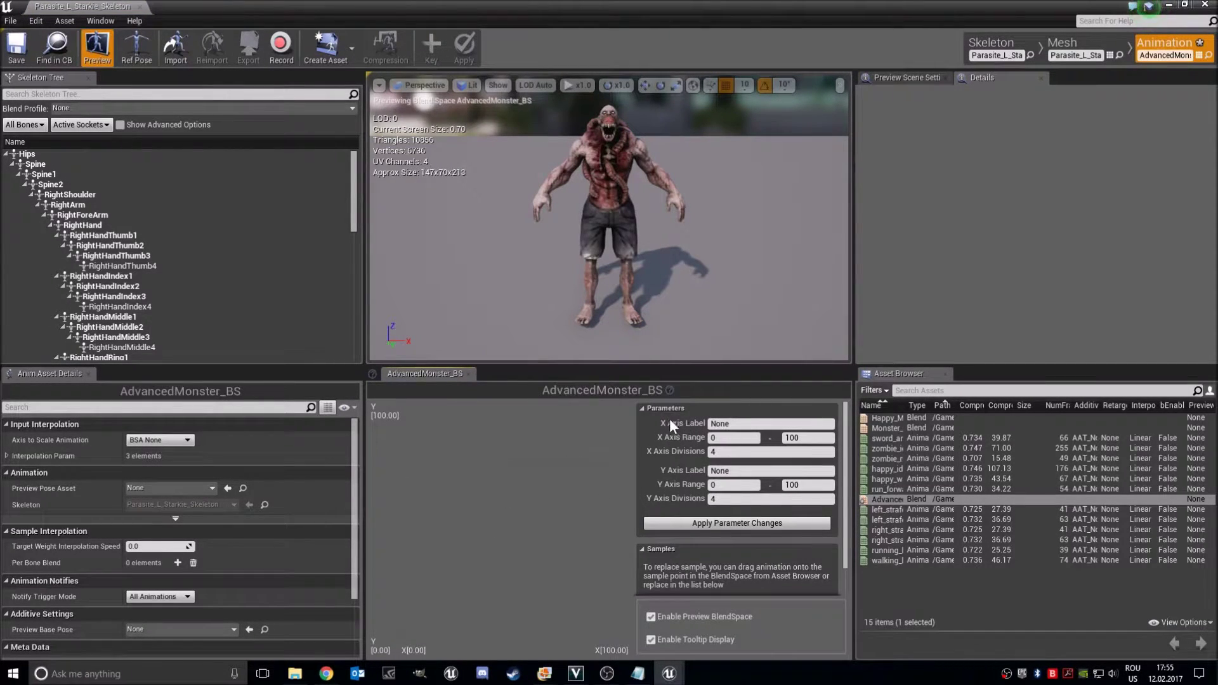
Label the blend space's X axis Direction, with a range of -180 to 180 and 8 divisions.
left_click(747, 425)
type("Direction")
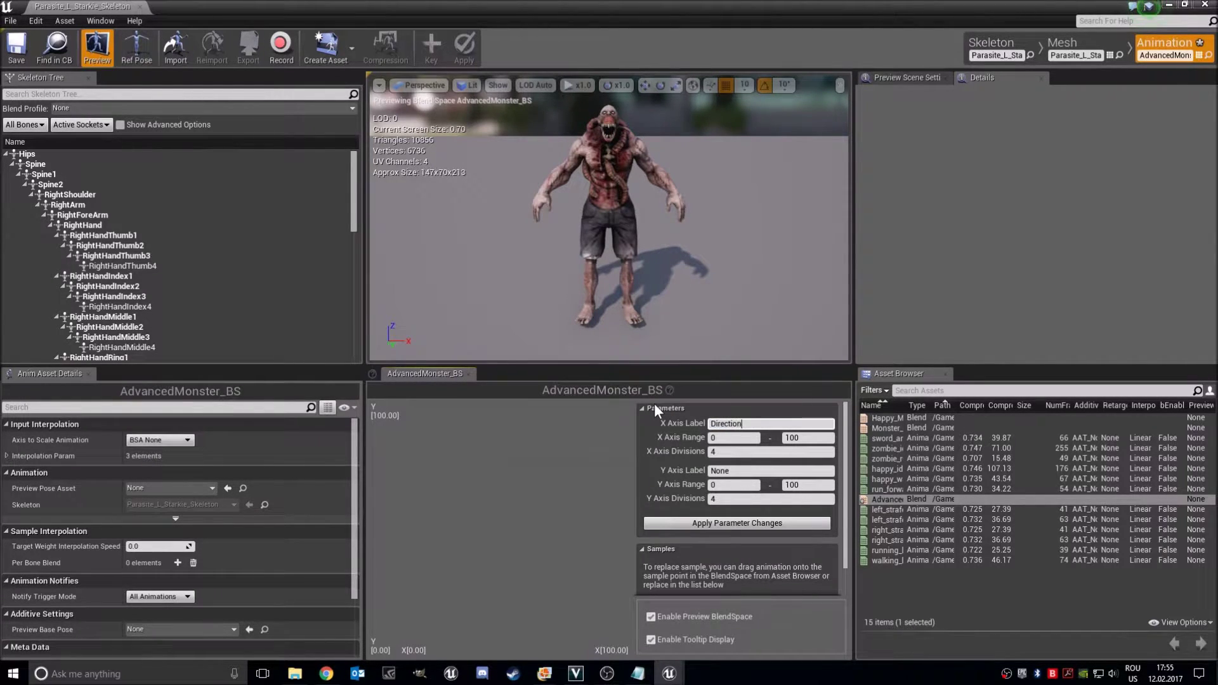
key("Return")
left_click(722, 442)
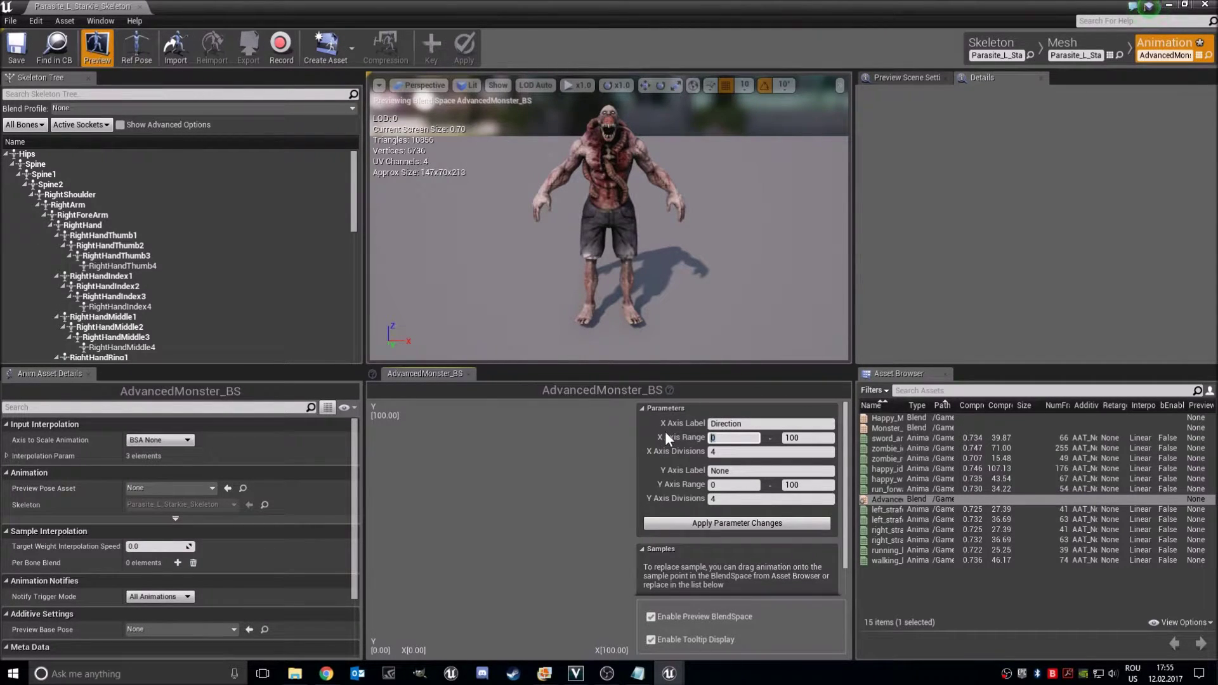
type("-180")
key("Return")
left_click(793, 437)
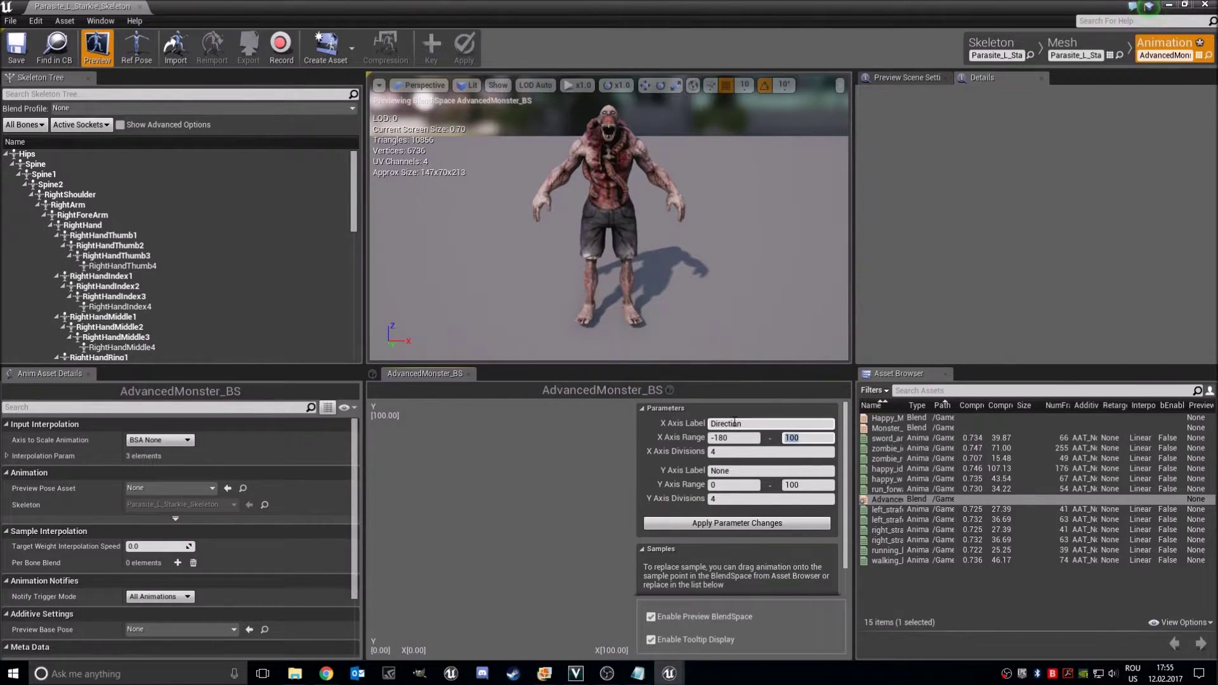
type("180")
key("Return")
key("Tab")
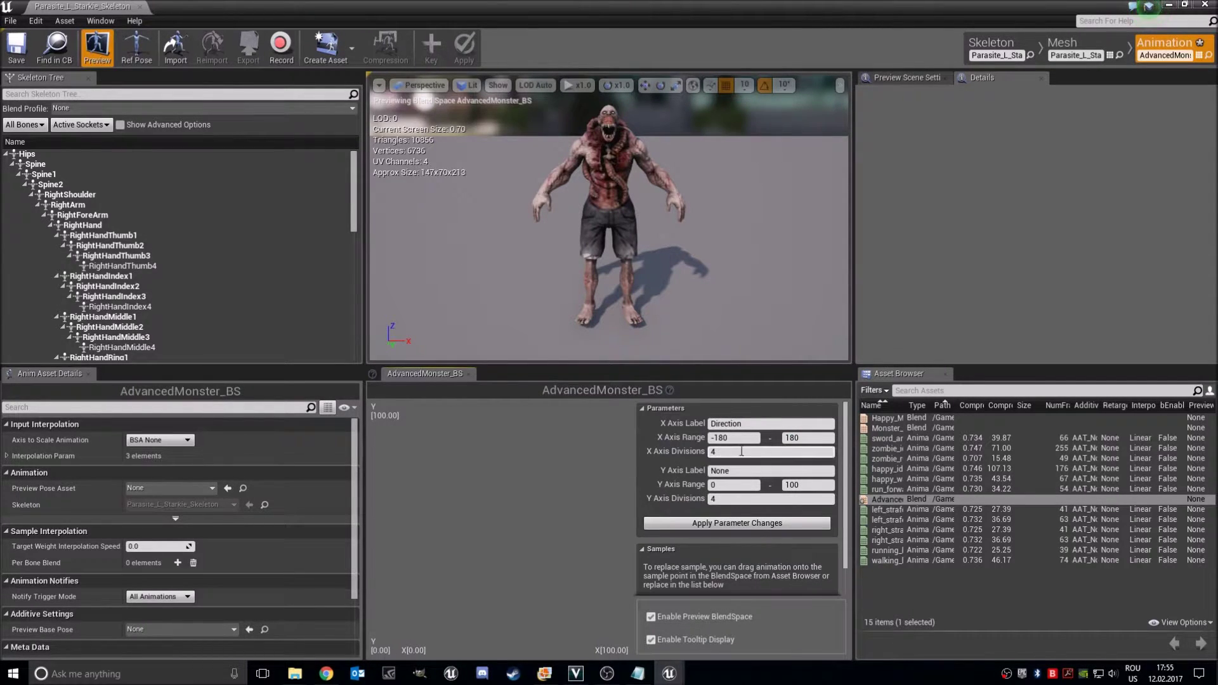
type("8")
key("Return")
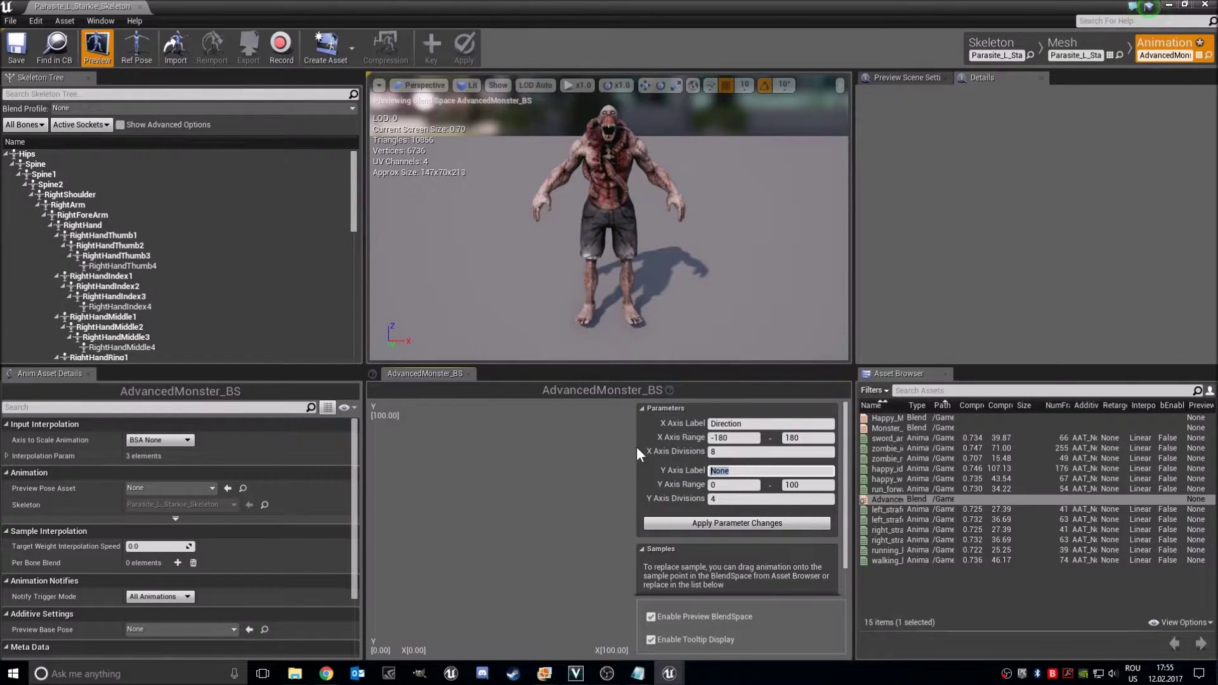
Label the Y axis Speed with a maximum of 375 and 3 divisions, and apply the parameter changes.
type("Speed")
key("Return")
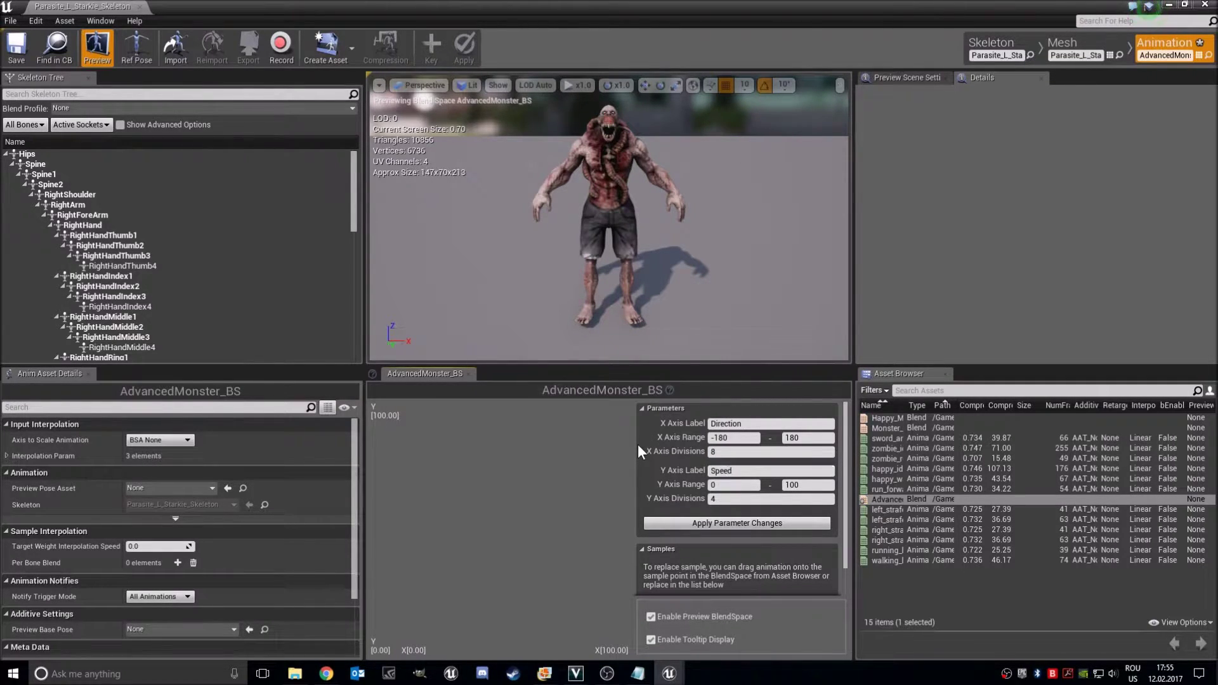
left_click(800, 486)
type("375")
key("Return")
key("Return")
left_click(693, 524)
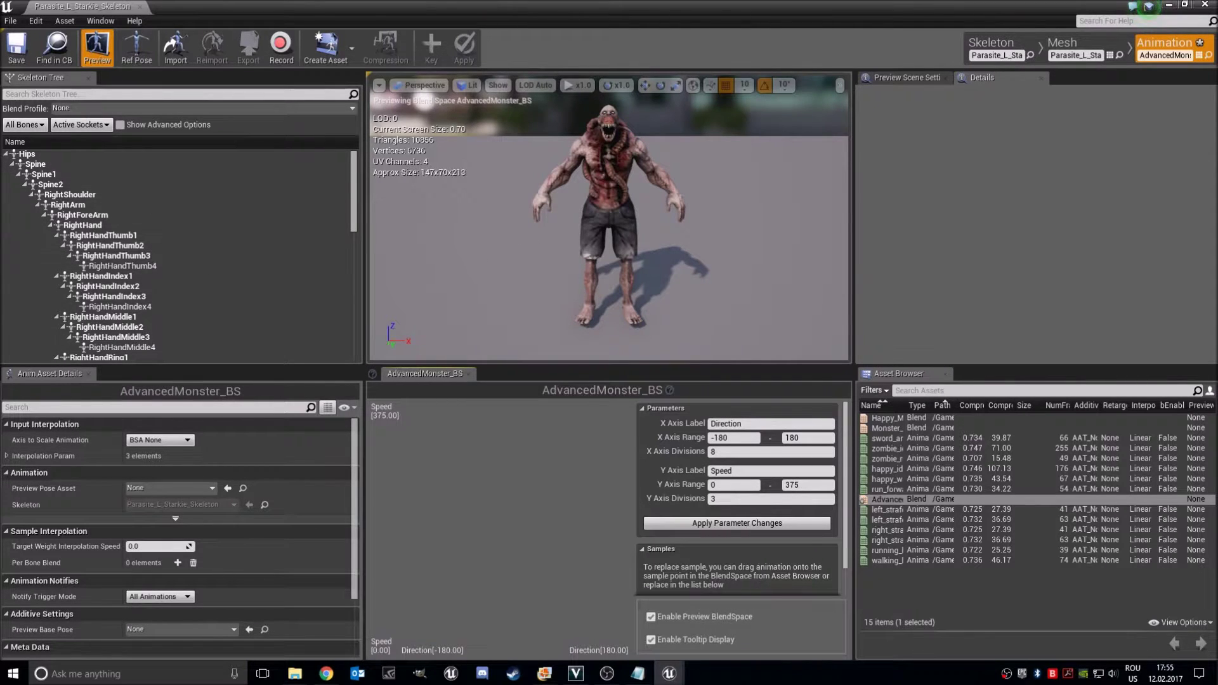
Examine the AdvBS.png reference diagram for the sample layout of the blend space, and move it out of view.
left_click_drag(0, 170, 64, 170)
left_click_drag(197, 172, 770, 73)
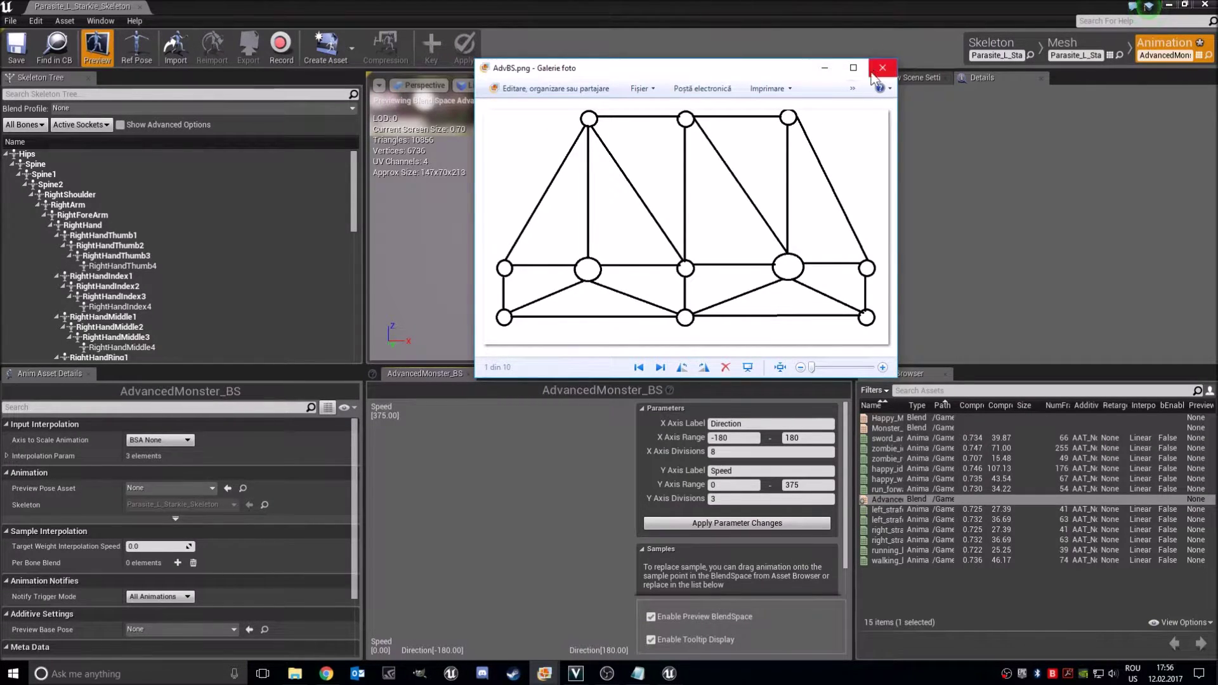
left_click_drag(822, 67, 0, 168)
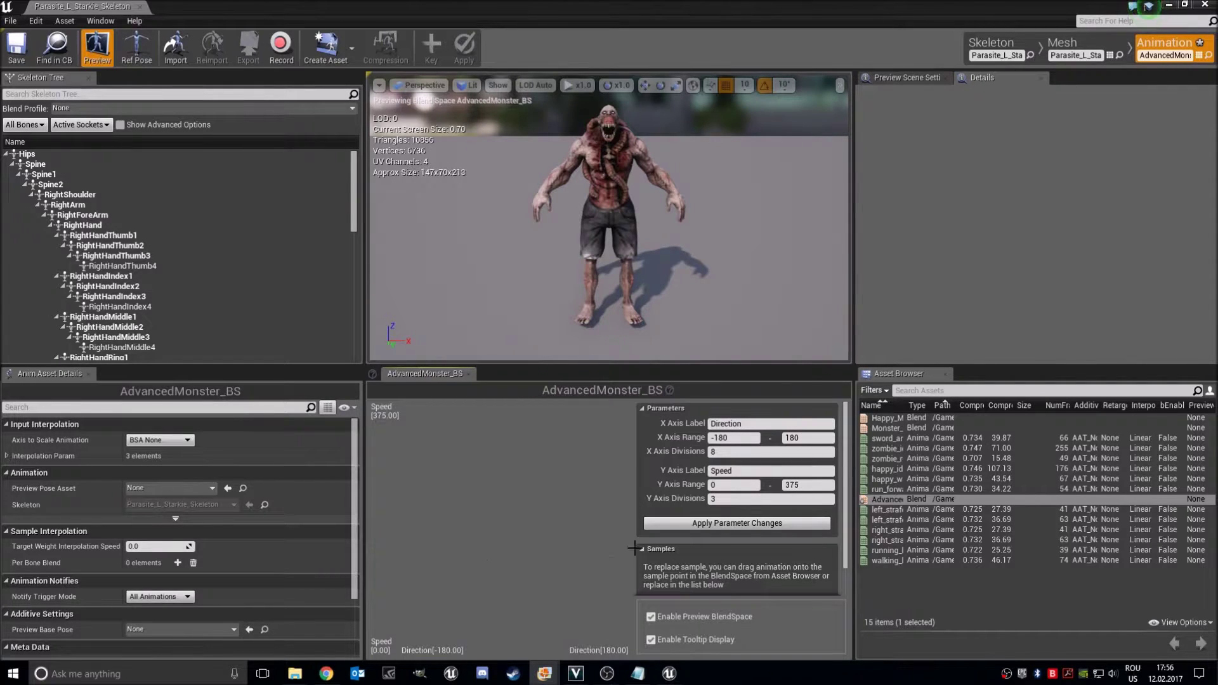
Place zombie_idle samples at Speed 0 for Directions -180, 180 and 0 in the blend space grid.
scroll(723, 584, "down", 1)
scroll(755, 519, "up", 1)
scroll(754, 519, "down", 1)
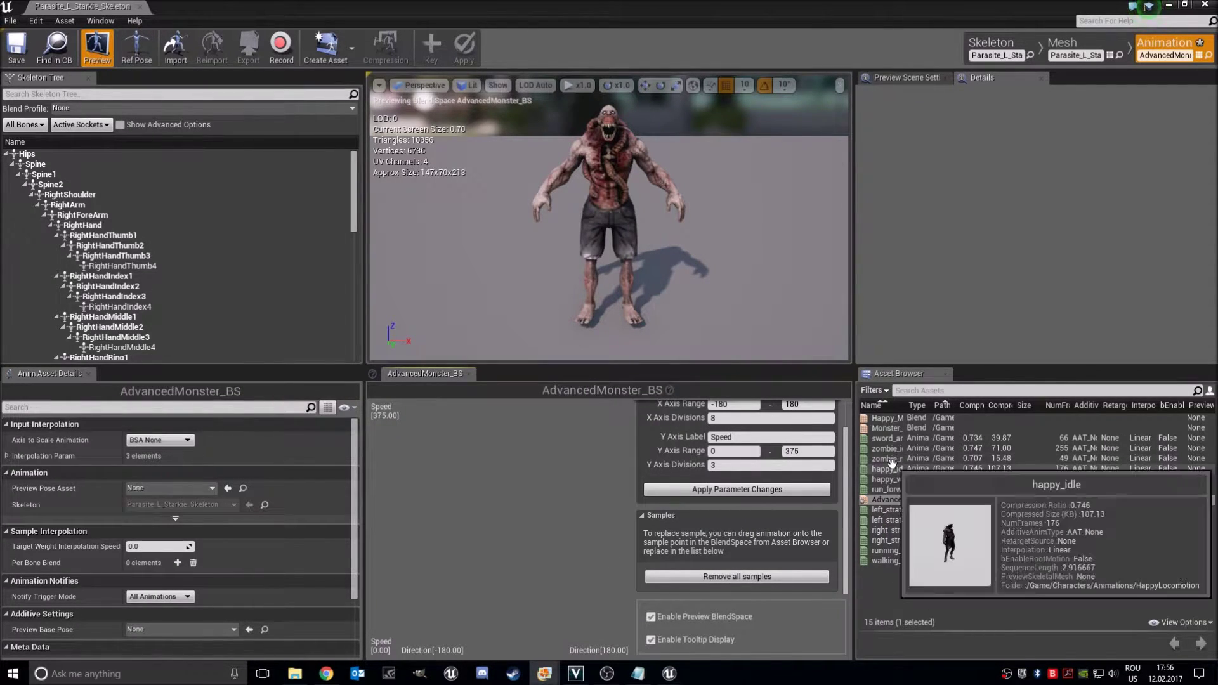
mouse_move(893, 468)
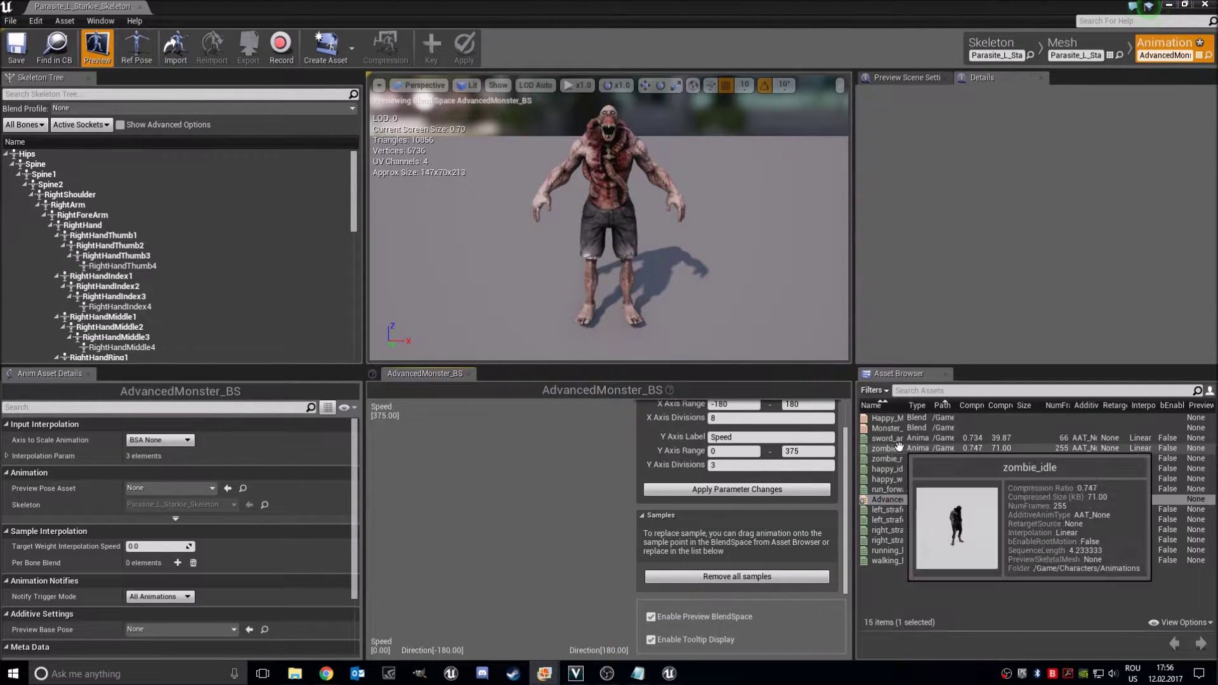
left_click_drag(899, 448, 405, 642)
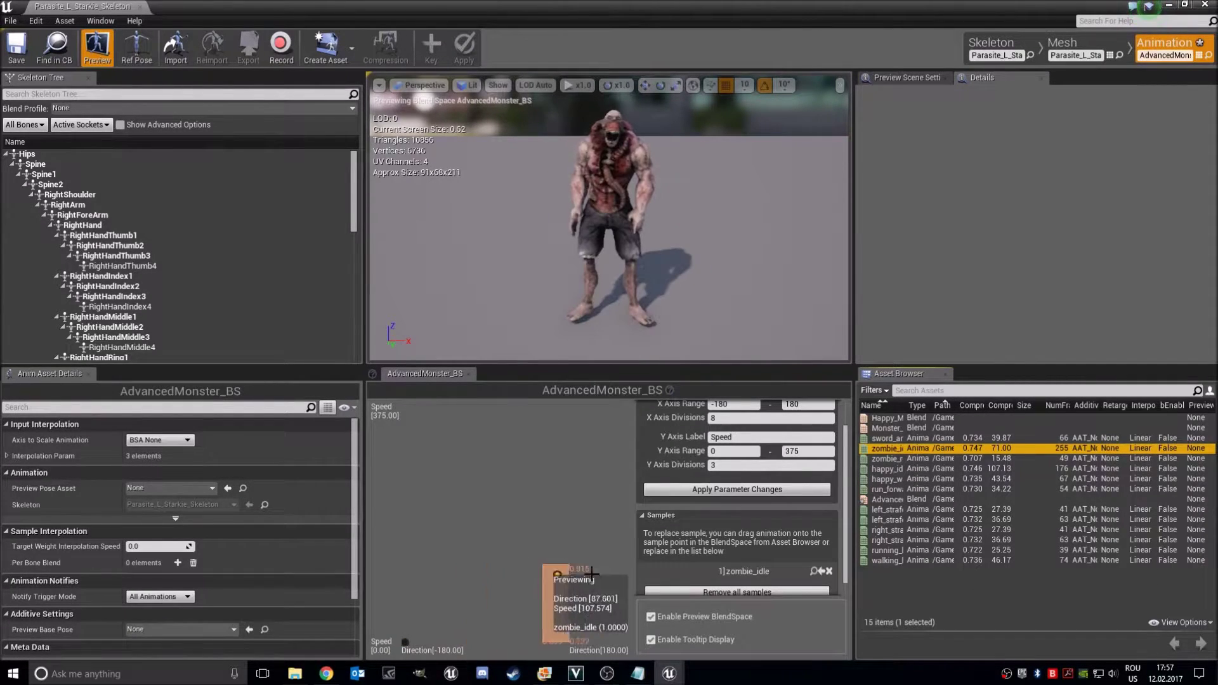
left_click_drag(885, 448, 624, 642)
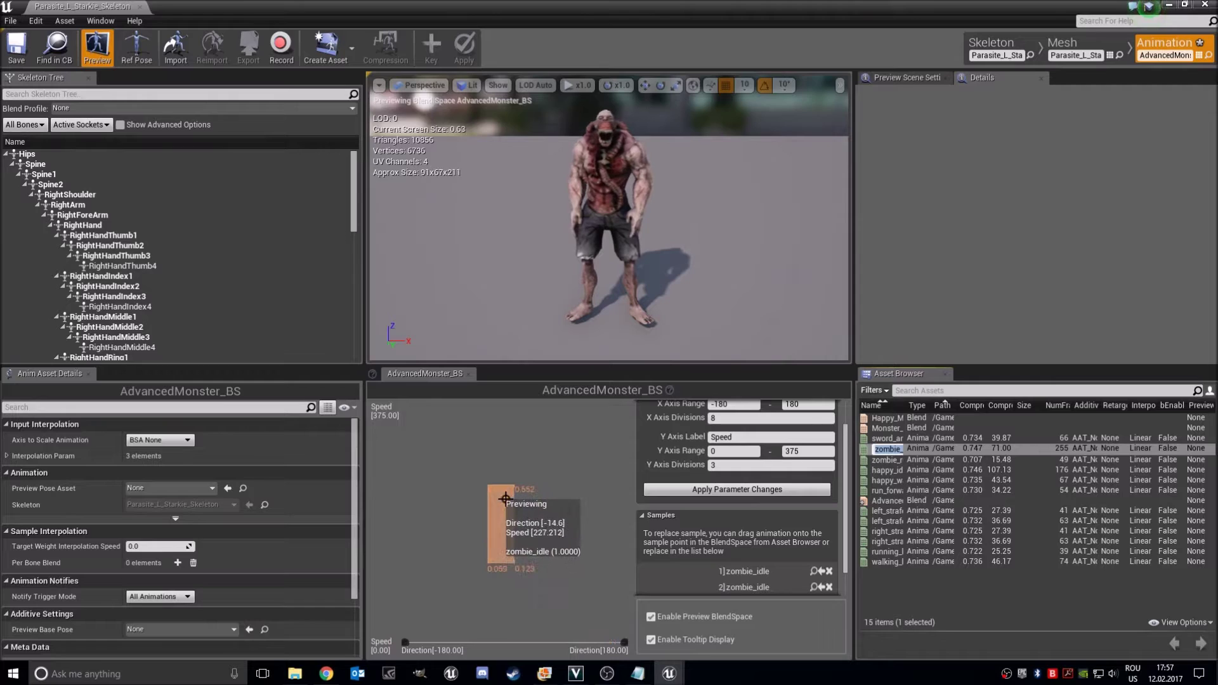
left_click_drag(913, 448, 515, 642)
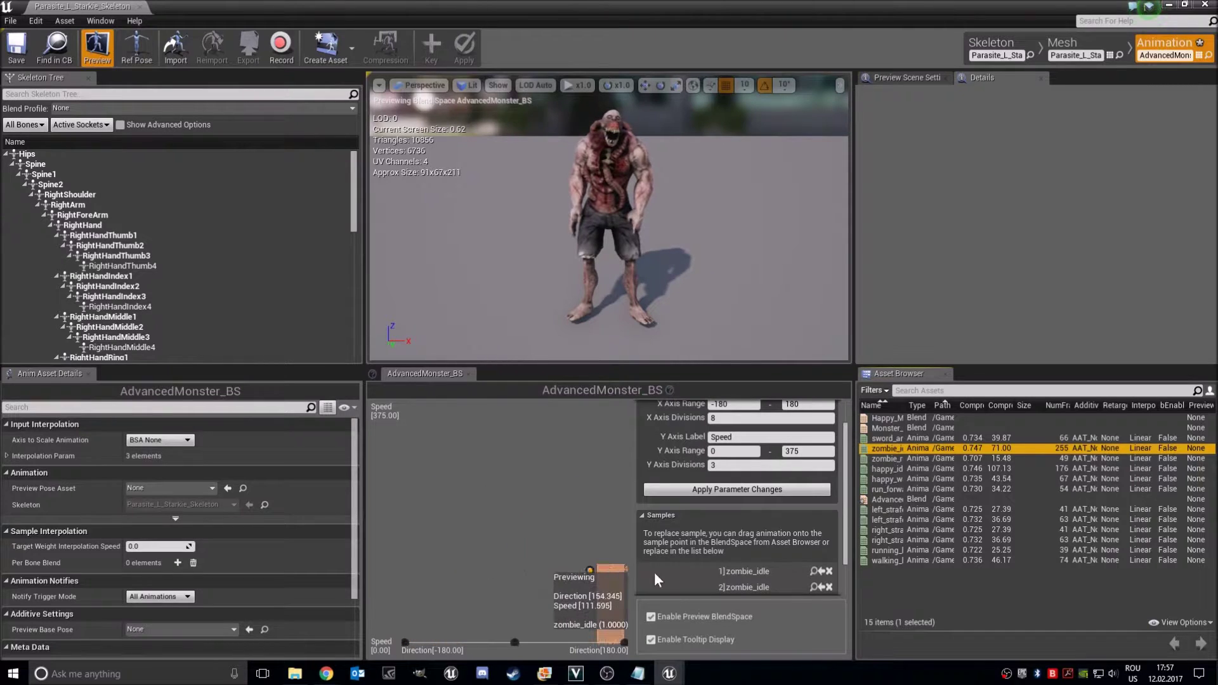
Place walking_backward_inPlace samples on the first Speed division above 0 at Directions -180 and 180.
left_click(882, 560)
left_click_drag(886, 560, 404, 564)
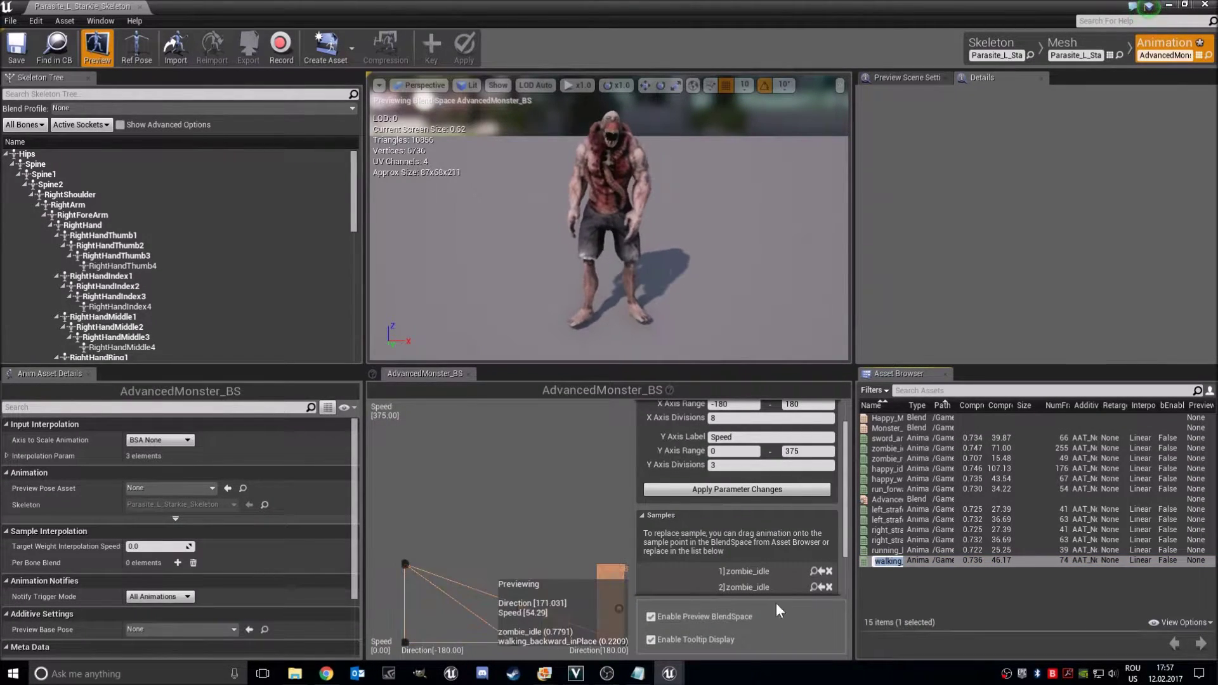
left_click_drag(922, 564, 624, 564)
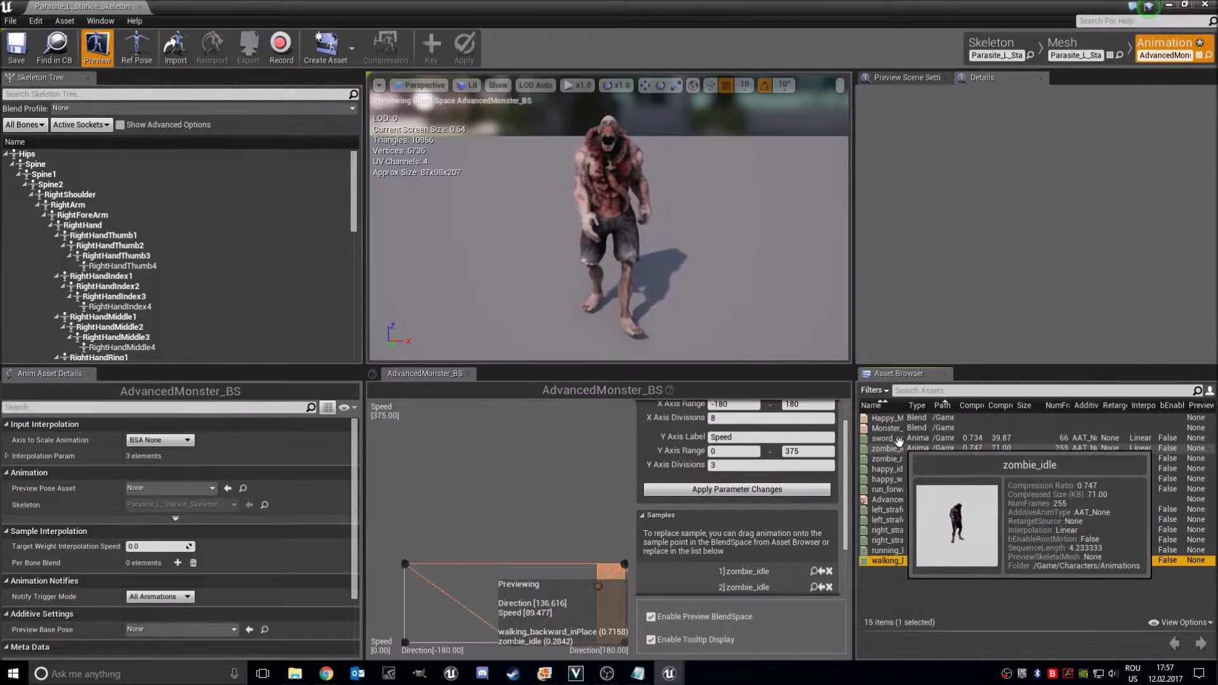
On the first Speed division above 0, place sword_and_shield_walk_inPlace at Direction 0, left_strafe_walking_inPlace at -90 and right_strafe_walking_inPlace at 90.
left_click_drag(885, 439, 514, 564)
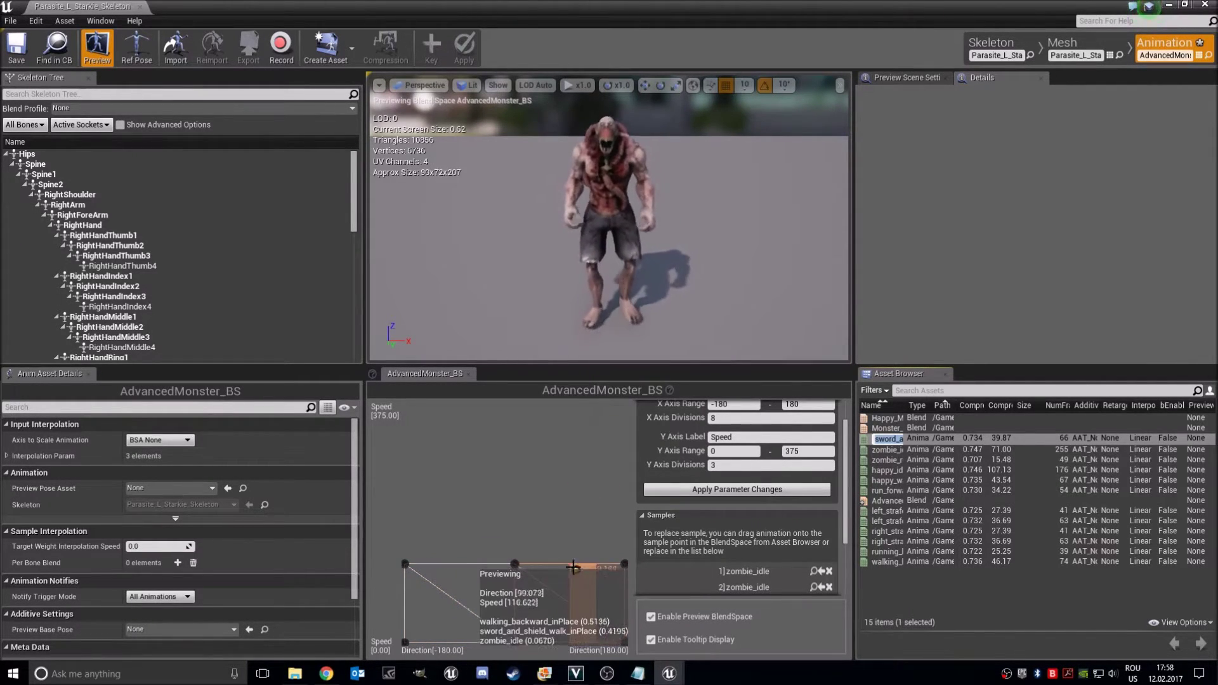
left_click(886, 469)
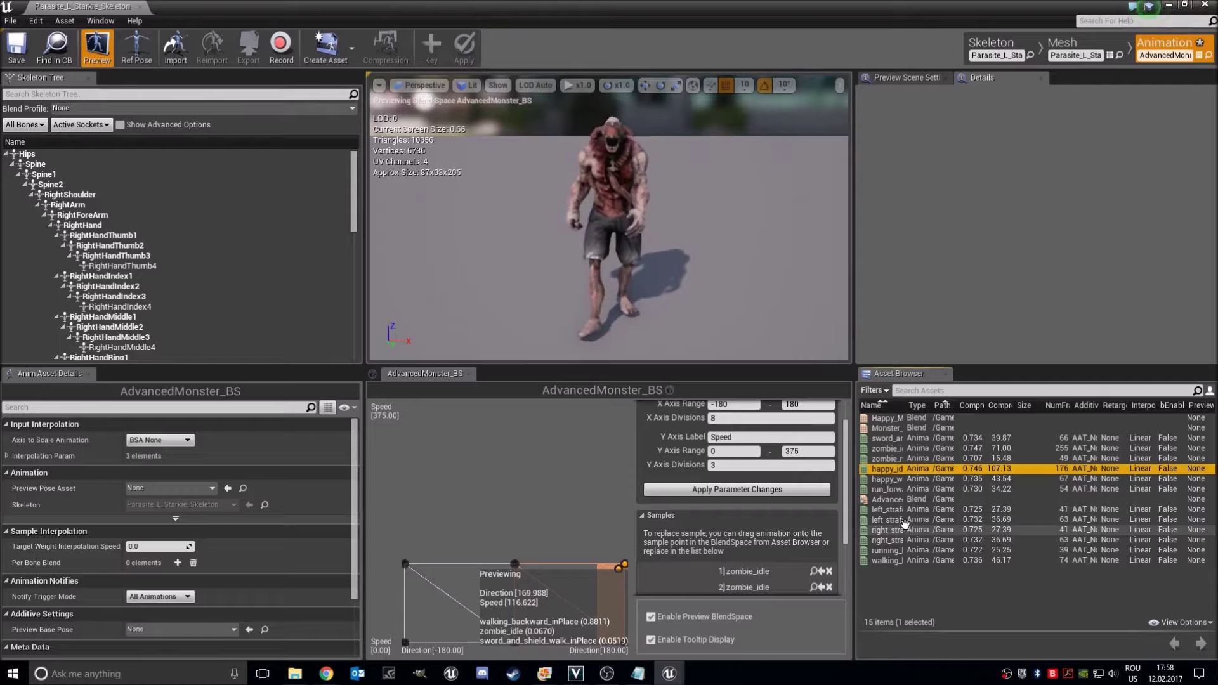
mouse_move(896, 510)
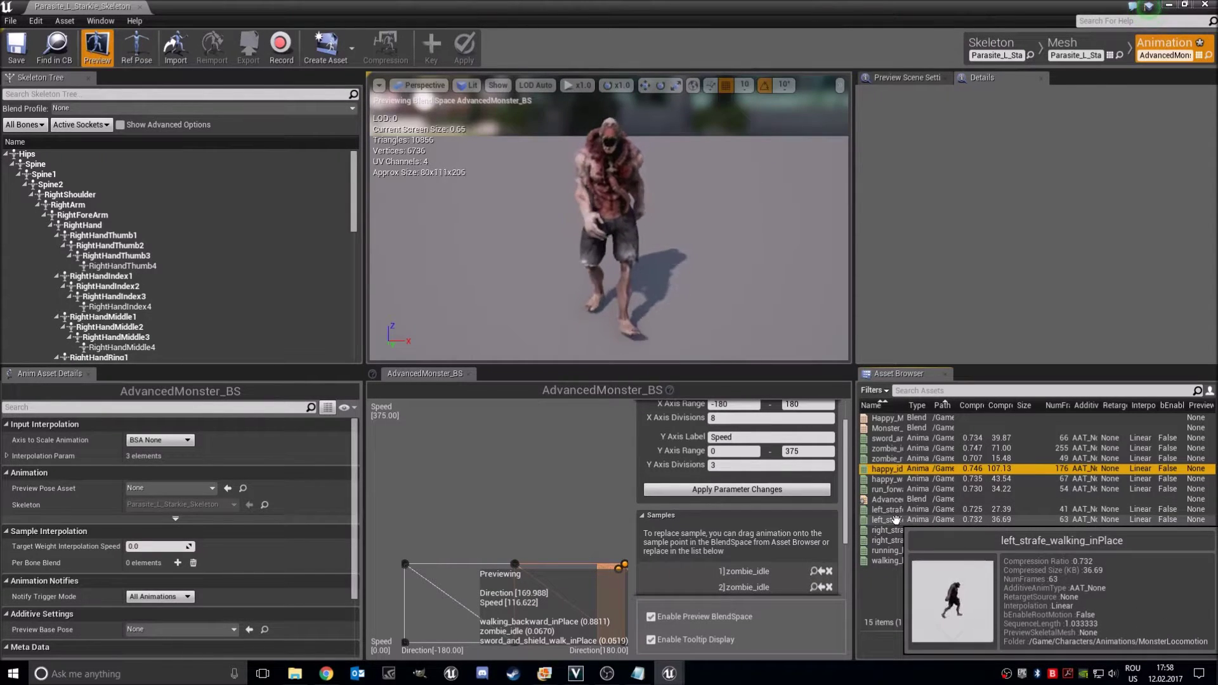
left_click_drag(897, 519, 459, 564)
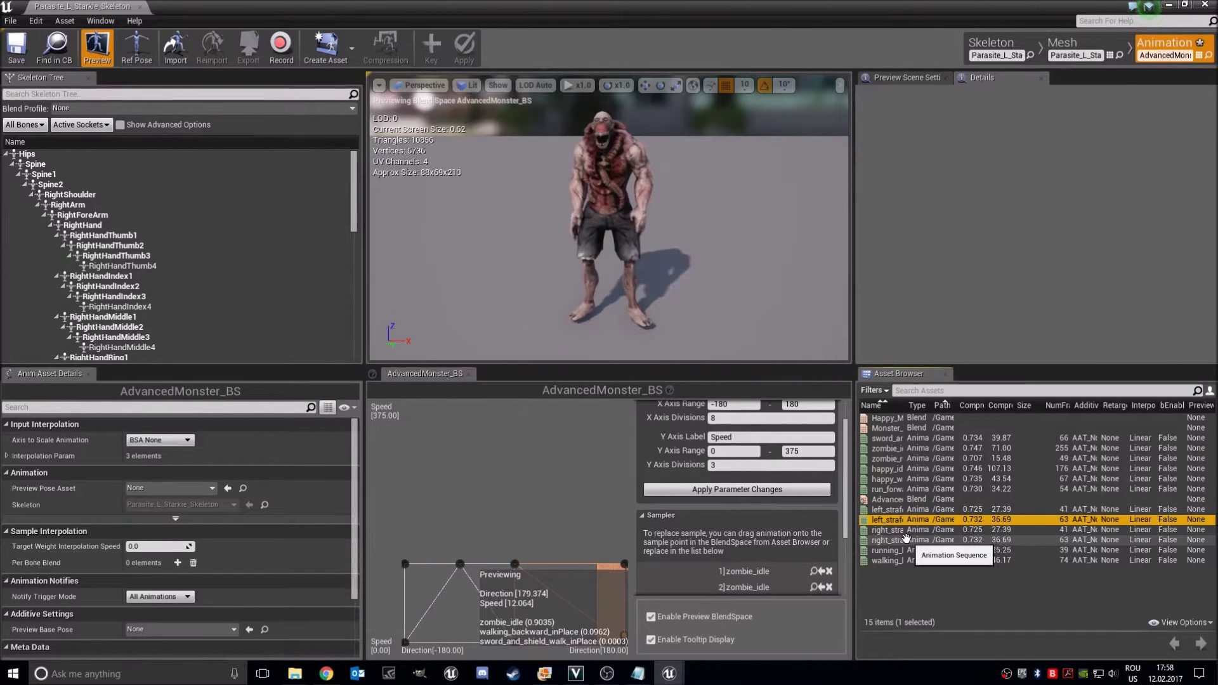
left_click_drag(905, 540, 570, 564)
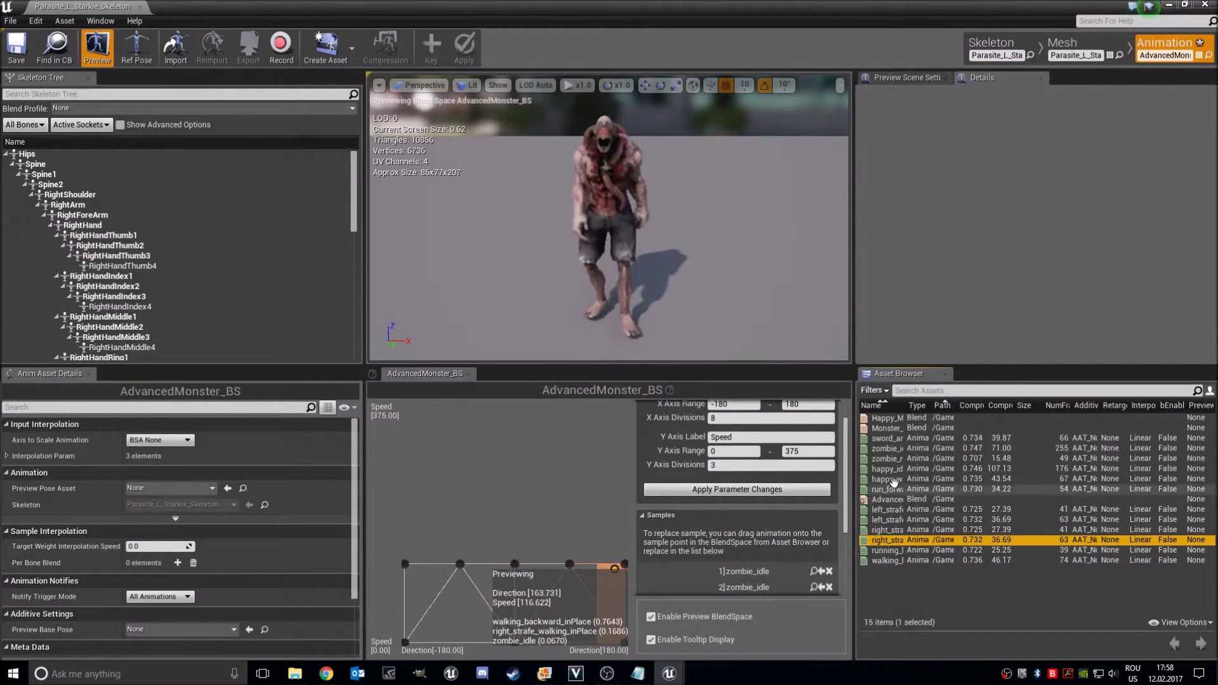
At Speed 375, place the zombie running animation at Direction 0, left_strafe_inPlace at -90 and right_strafe_inPlace at 90.
mouse_move(894, 486)
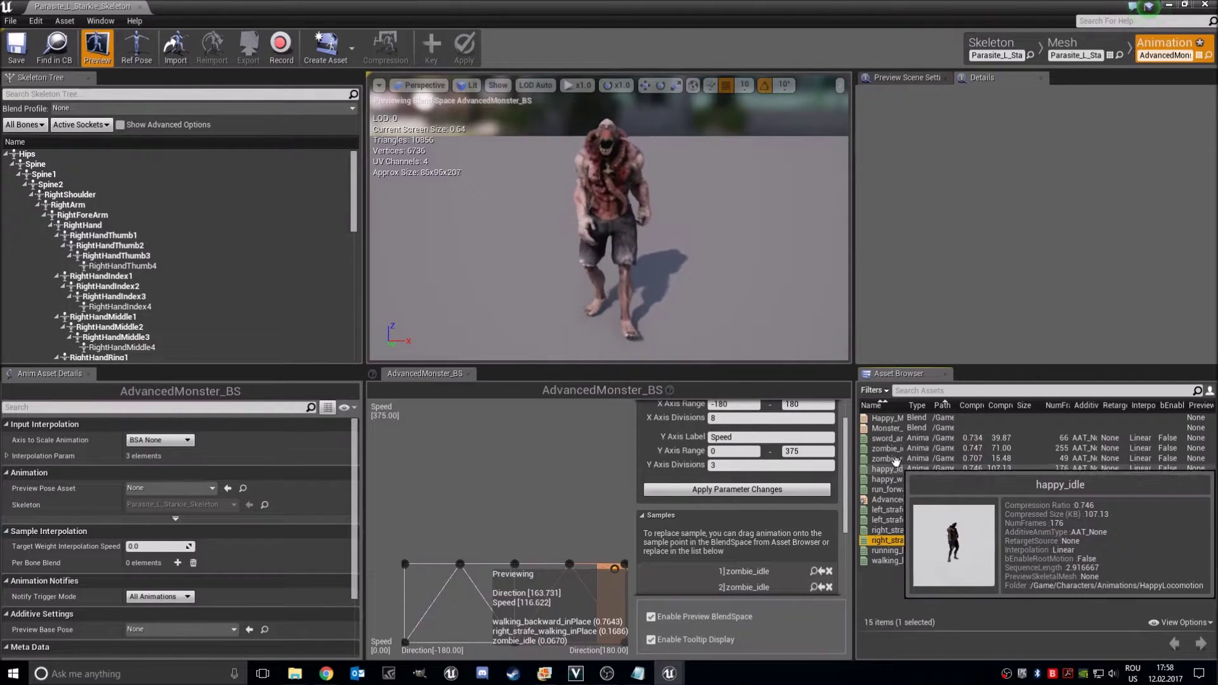
left_click_drag(896, 458, 514, 405)
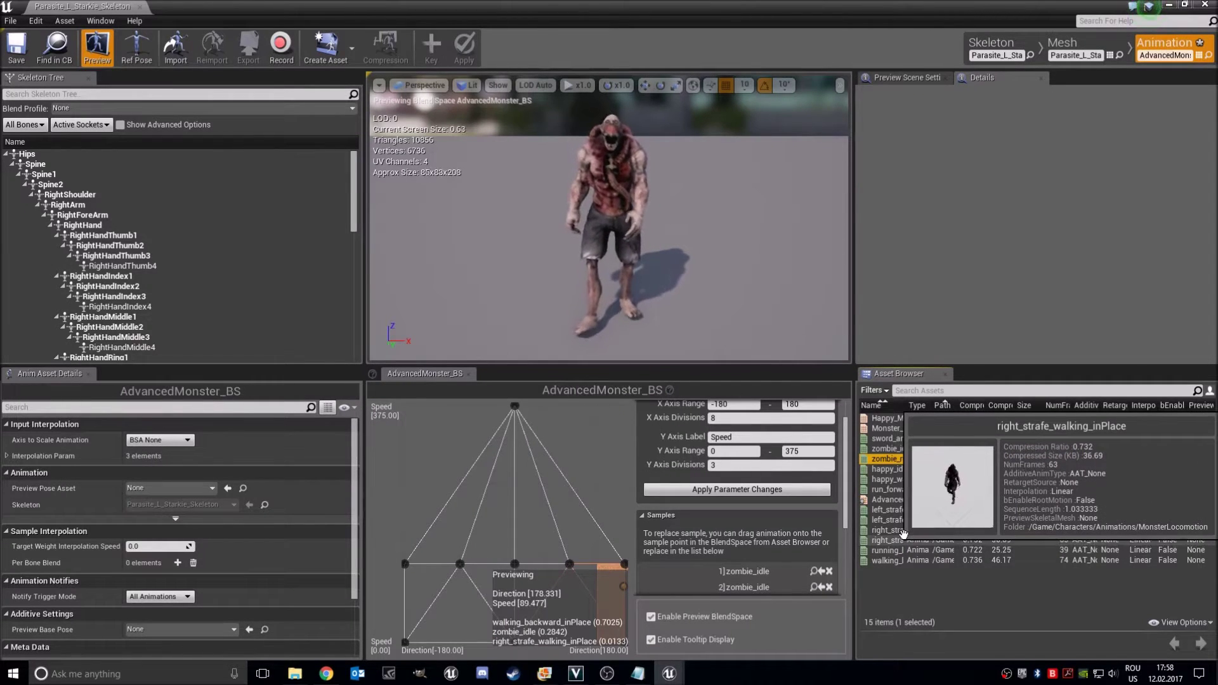
mouse_move(901, 510)
left_mouse_down()
mouse_move(460, 449)
mouse_move(471, 437)
mouse_move(460, 406)
left_mouse_up()
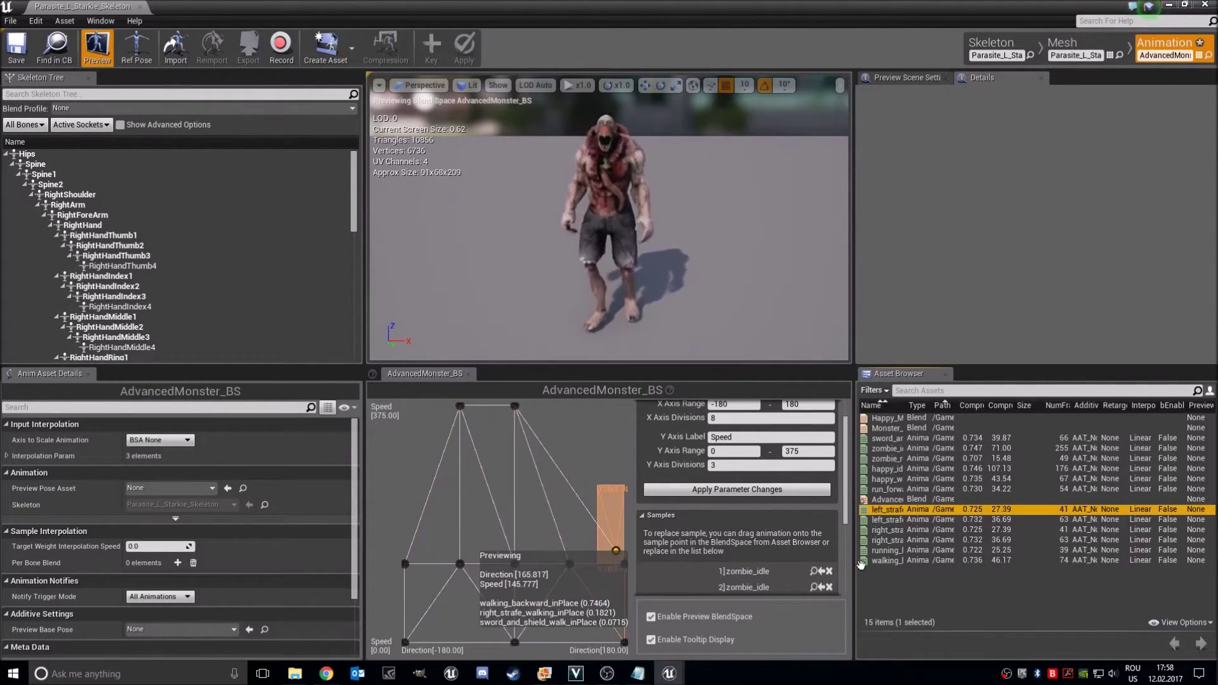
left_click_drag(899, 531, 558, 435)
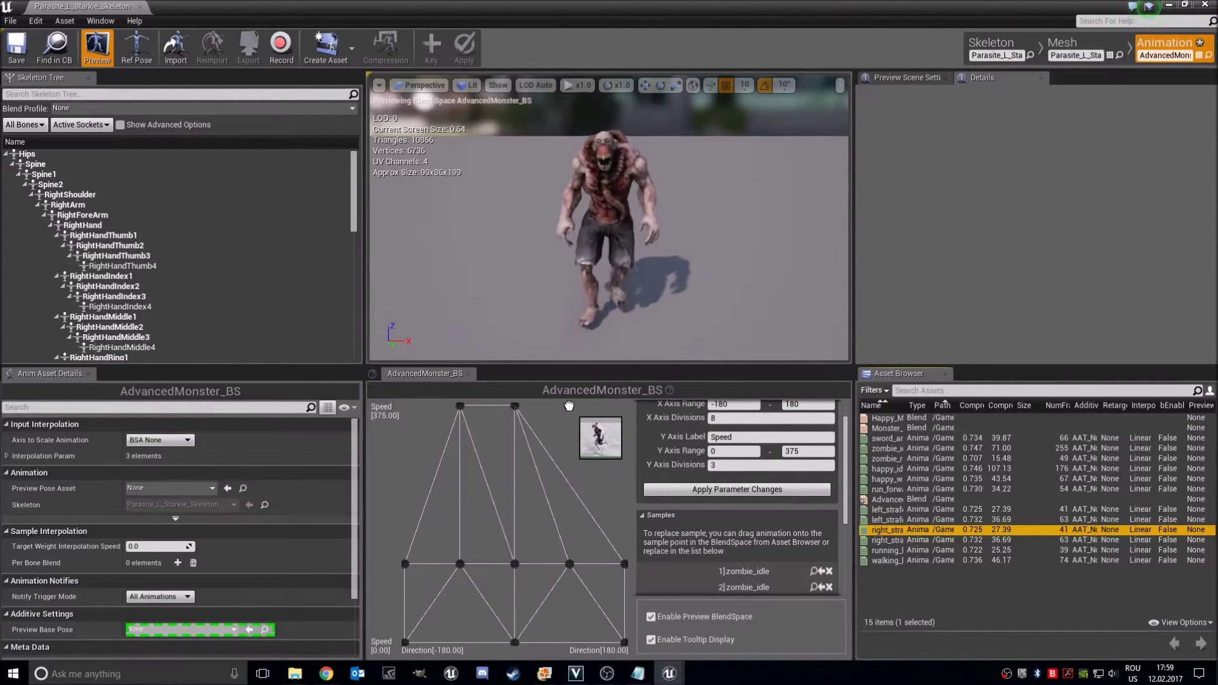
left_click_drag(570, 408, 569, 406)
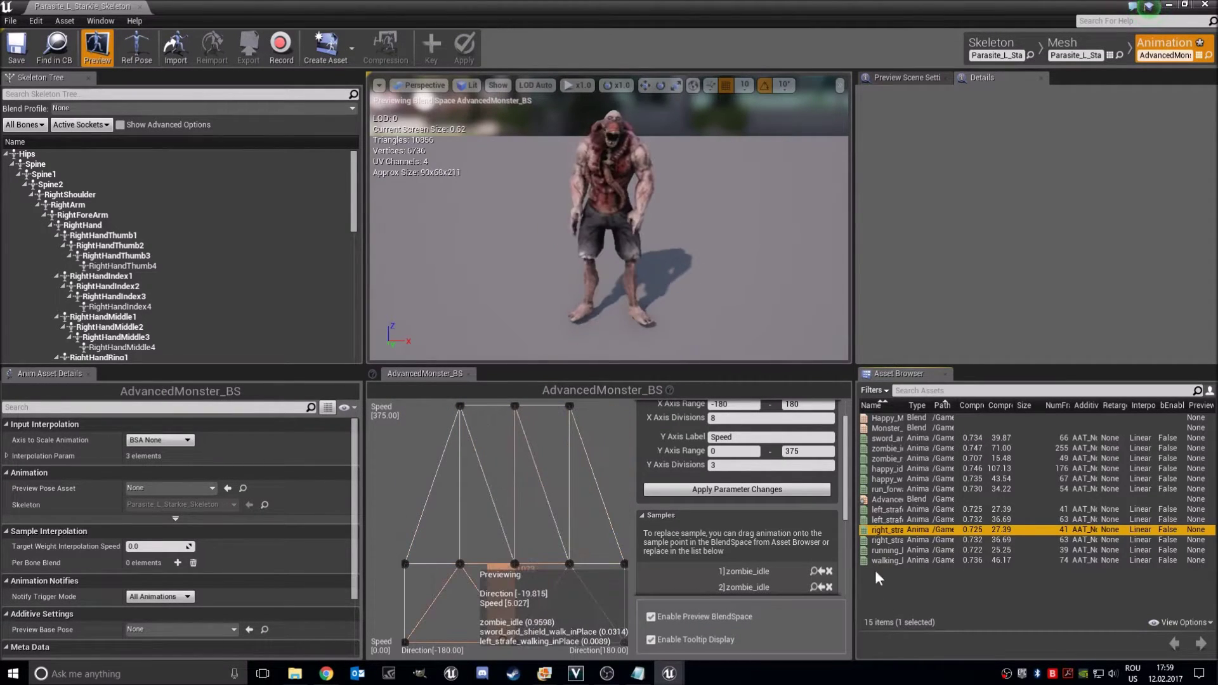
Place the backward running in-place animation at Speed 375 for Directions -180 and 180.
left_click(883, 550)
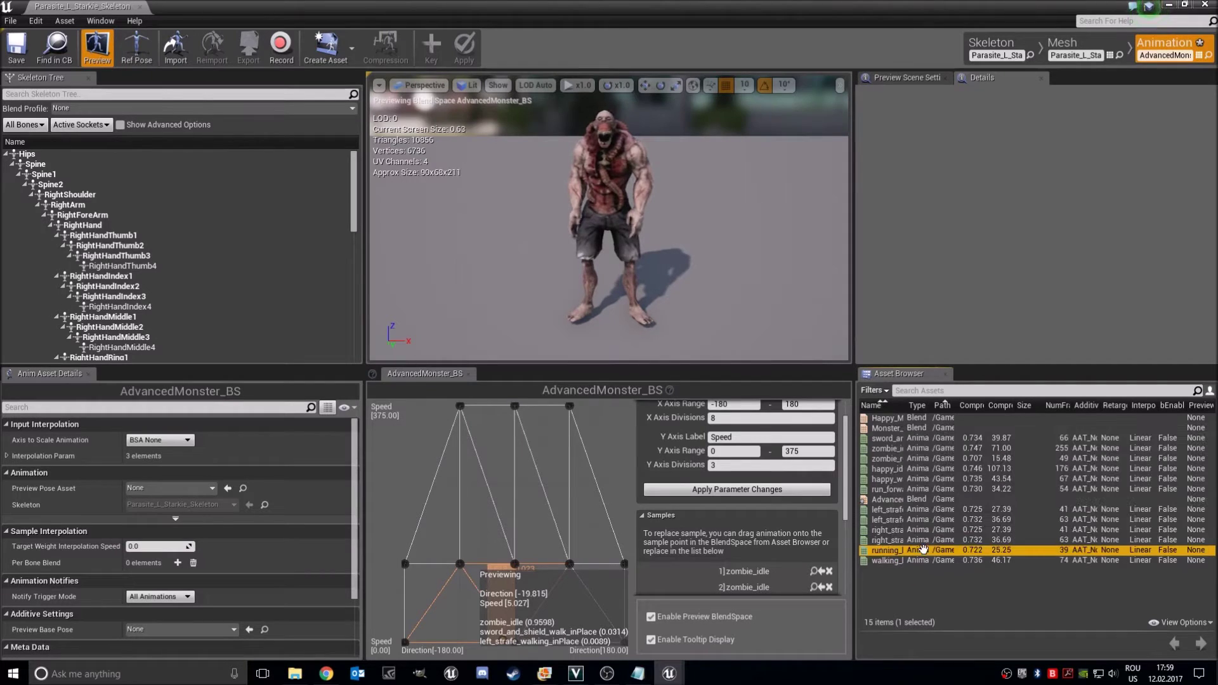
left_click_drag(923, 550, 405, 406)
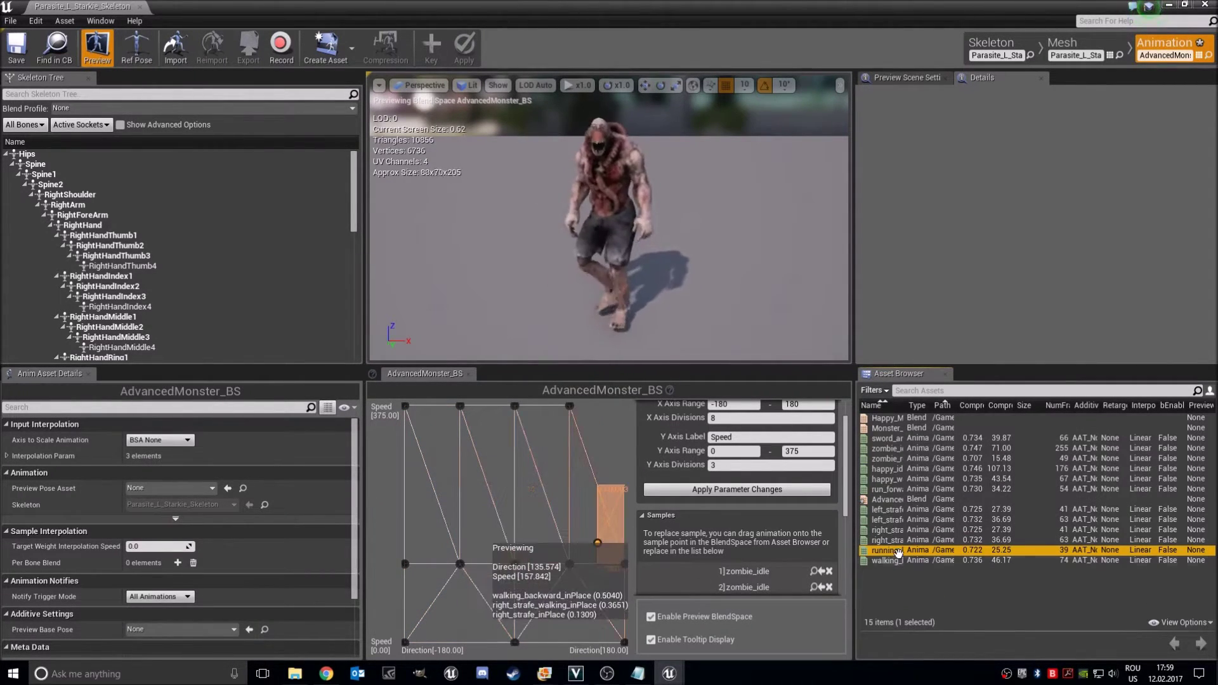
left_click_drag(906, 550, 624, 406)
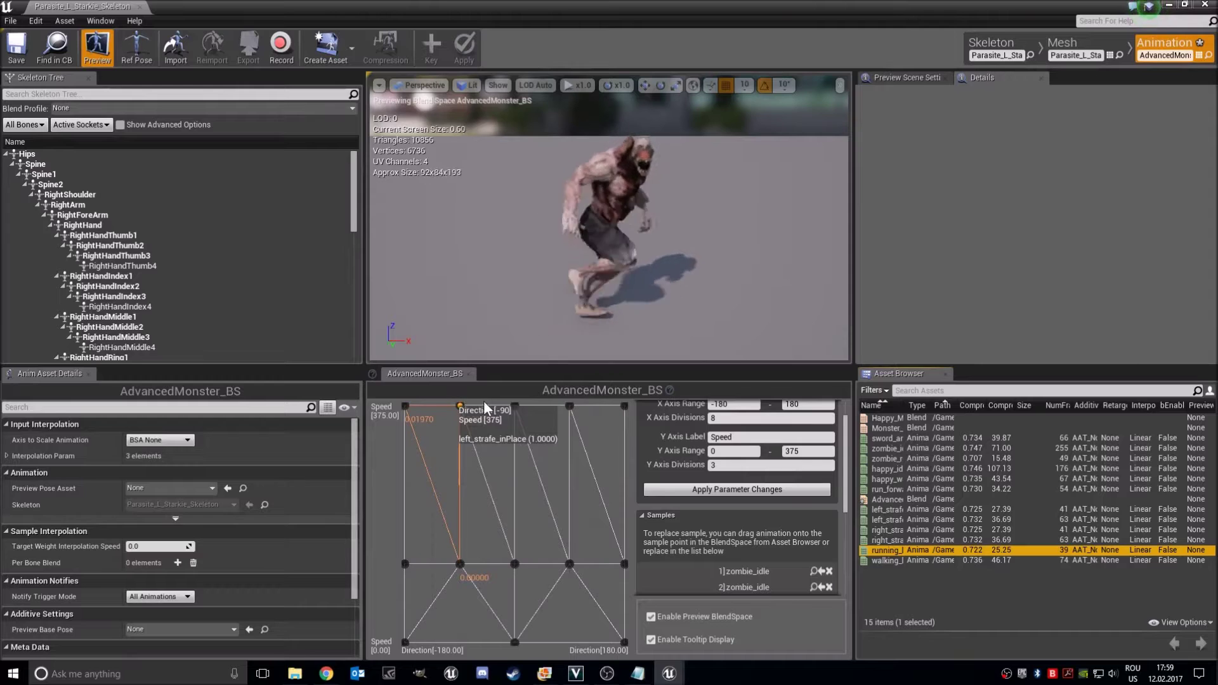
Undo the last sample addition, and place running_backward_inPlace again at Direction 180, Speed 375.
left_click_drag(515, 406, 858, 684)
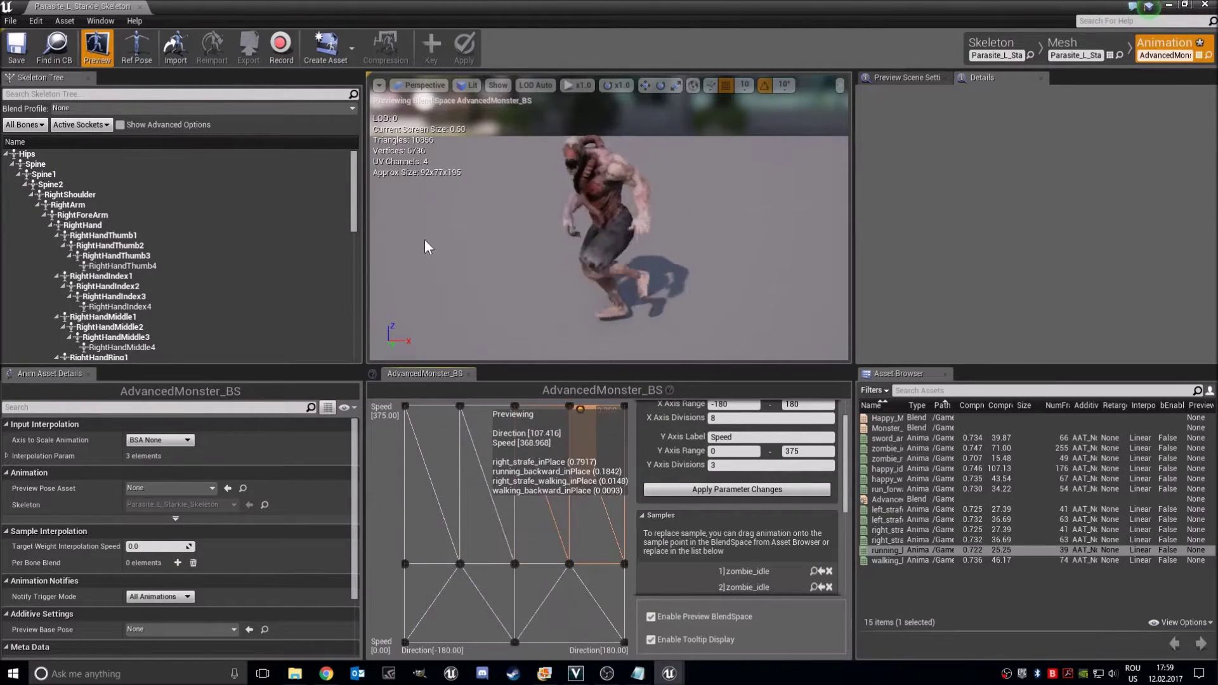
left_click(40, 22)
mouse_move(100, 21)
left_click(293, 6)
left_click(37, 21)
left_click(77, 47)
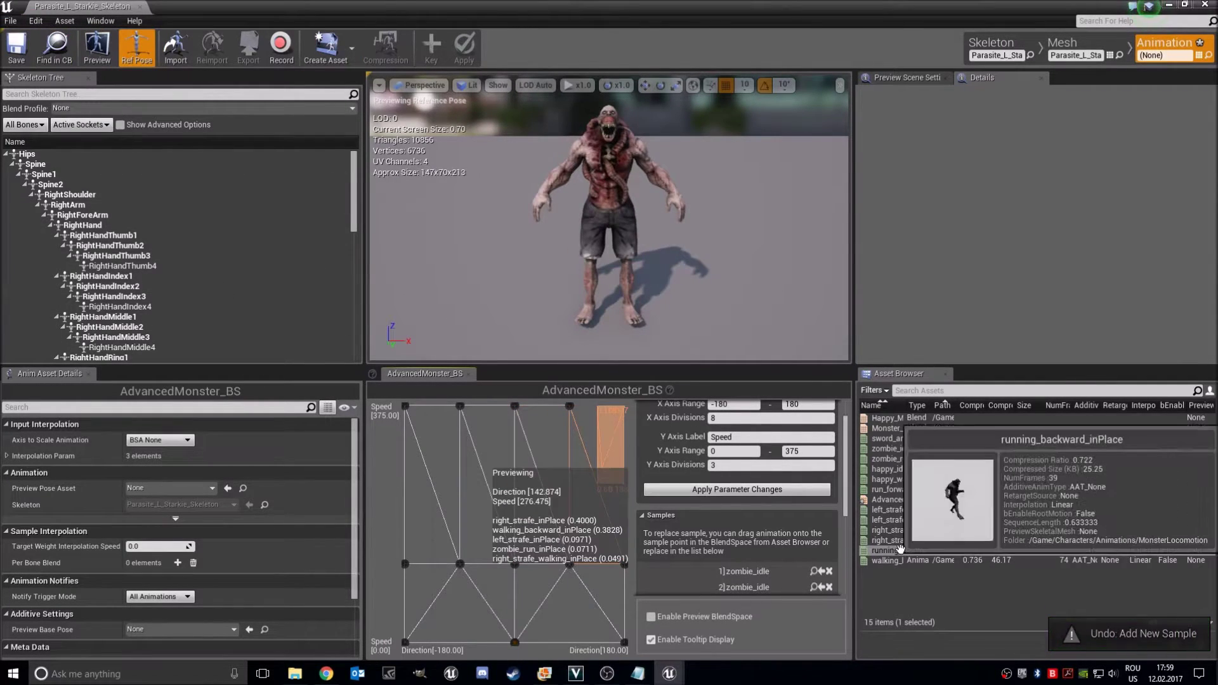
left_click_drag(898, 550, 623, 406)
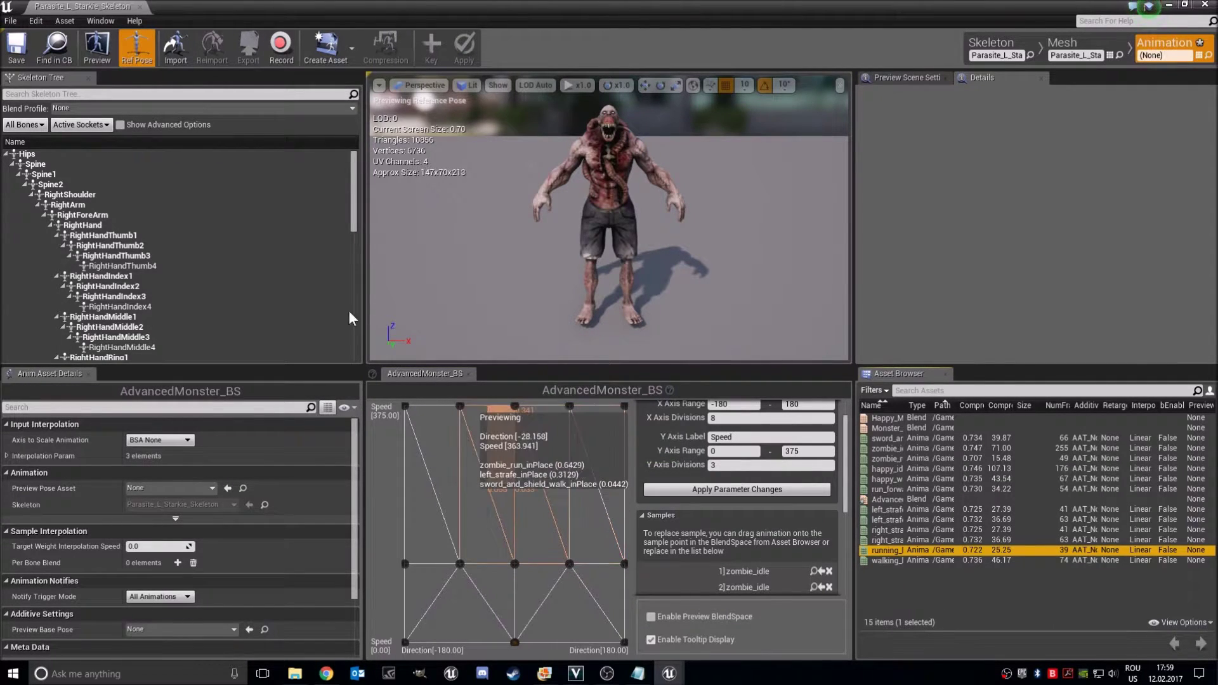
Save the AdvancedMonster_BS blend space and close its editor.
left_click(17, 44)
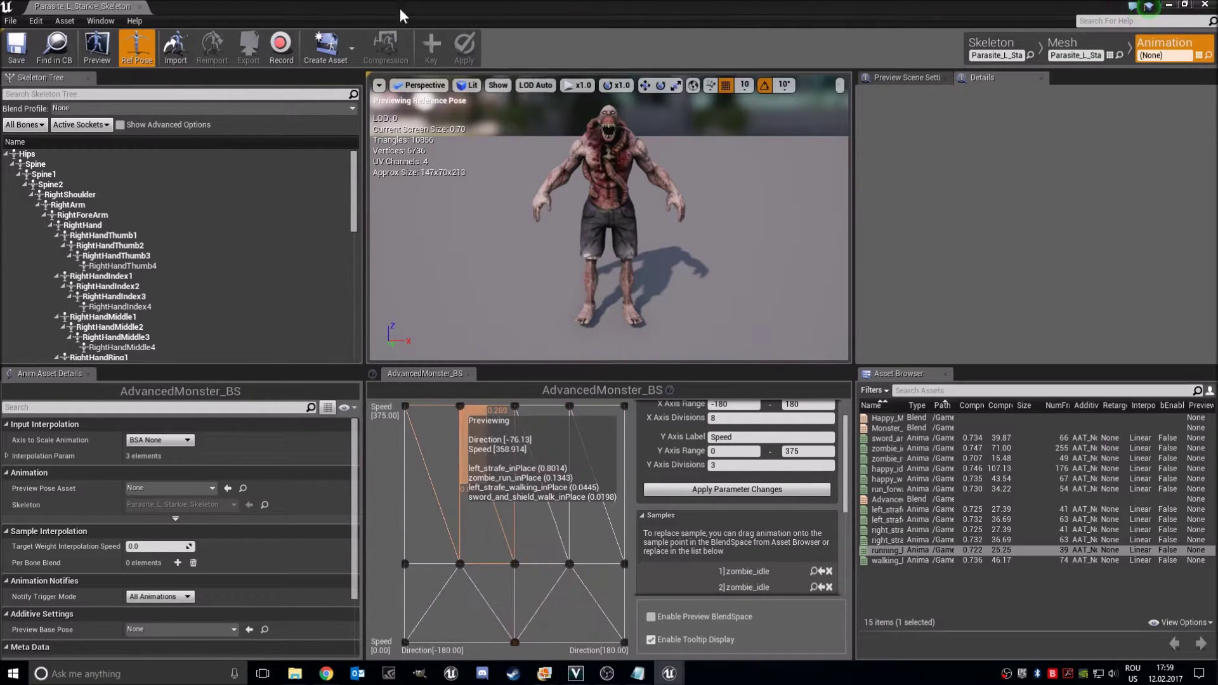
double_click(891, 499)
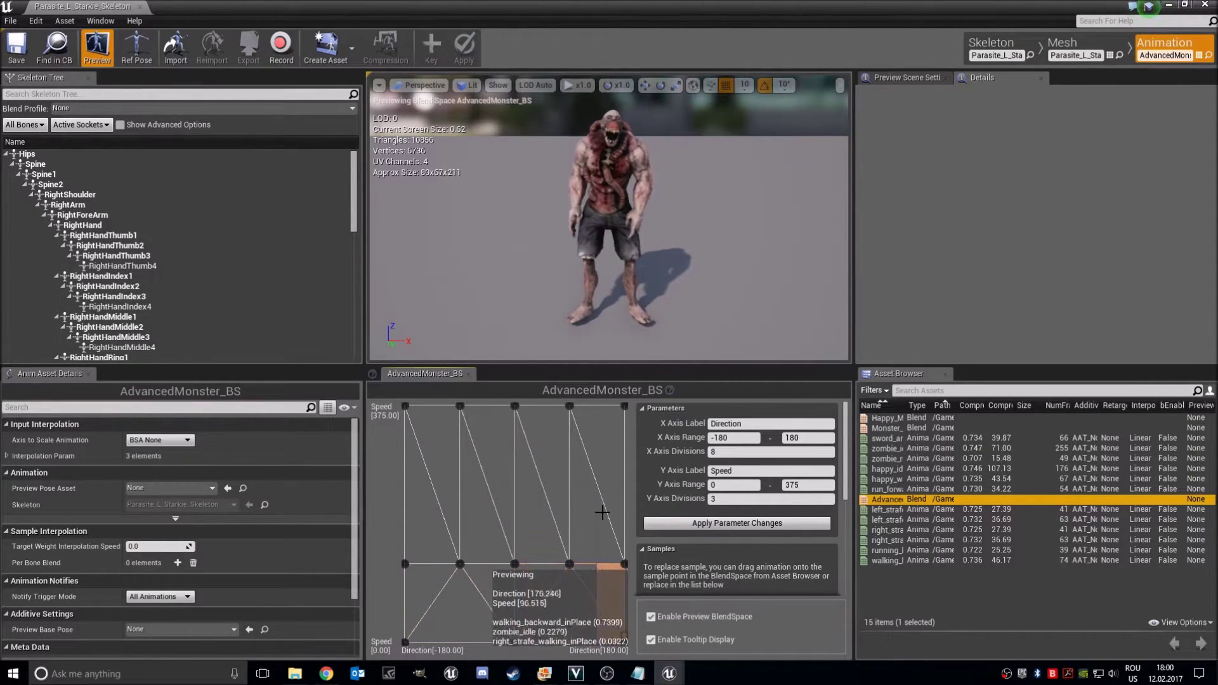
left_click(19, 56)
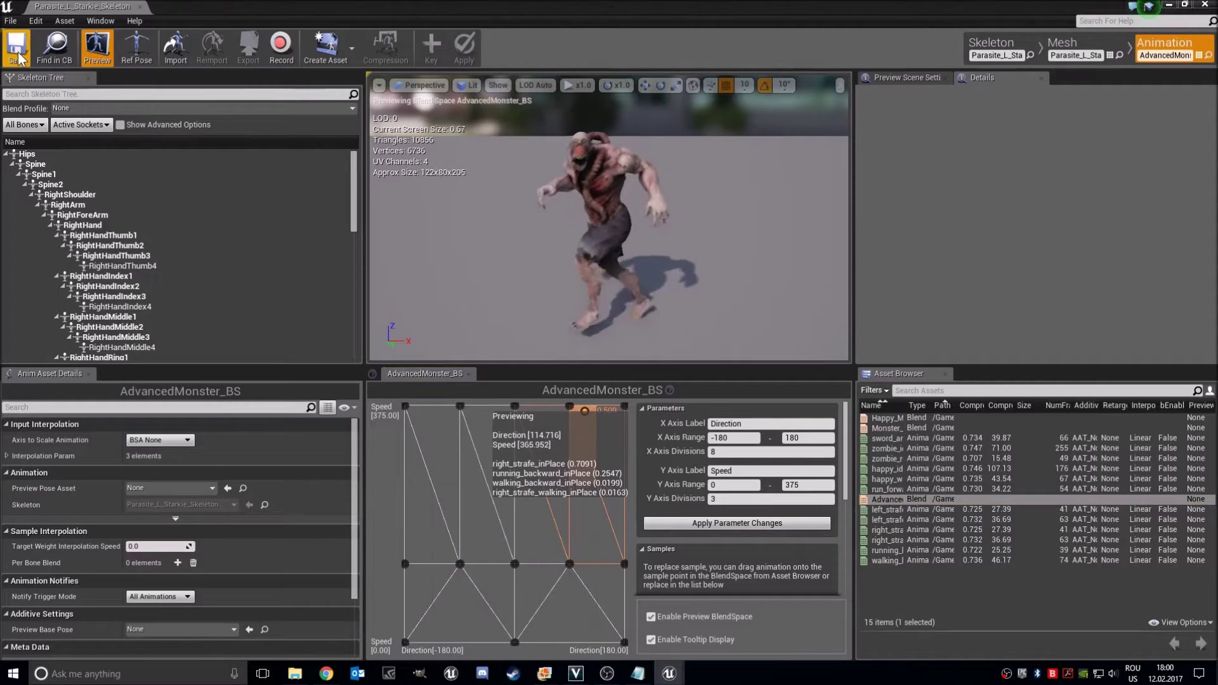
left_click(140, 6)
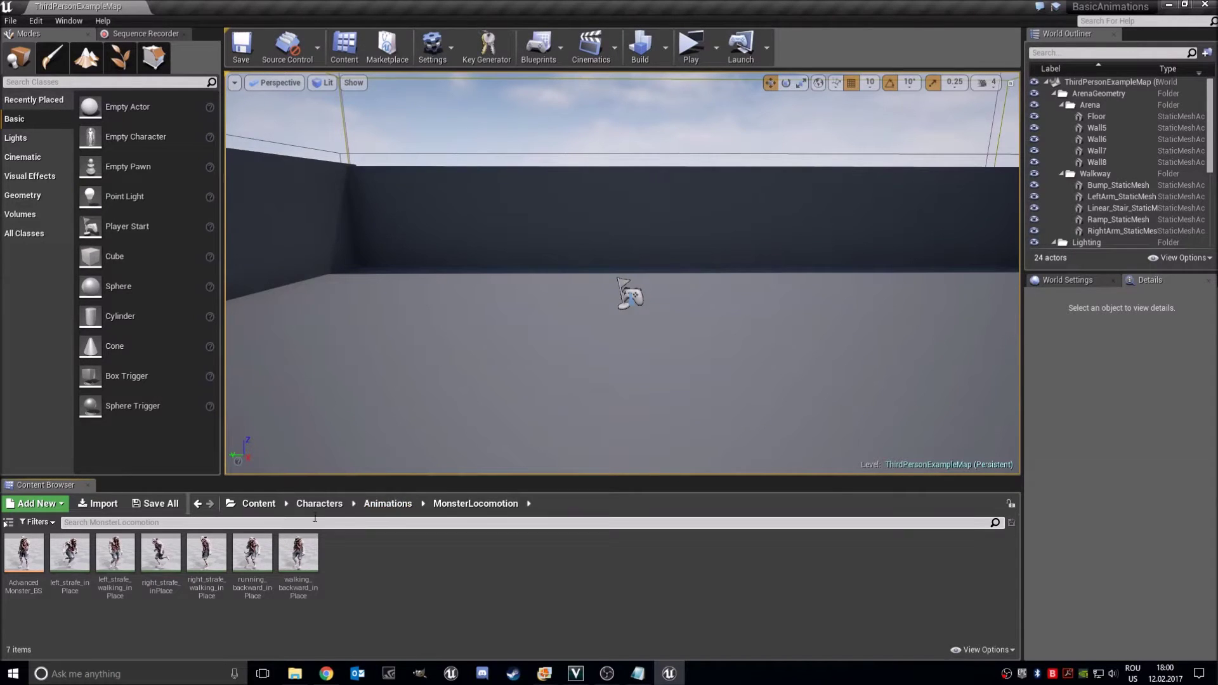
Open Monster_AnimBP from the Characters/Animations folder and enter the Idle/Run state of its Locomotion state machine.
left_click(385, 505)
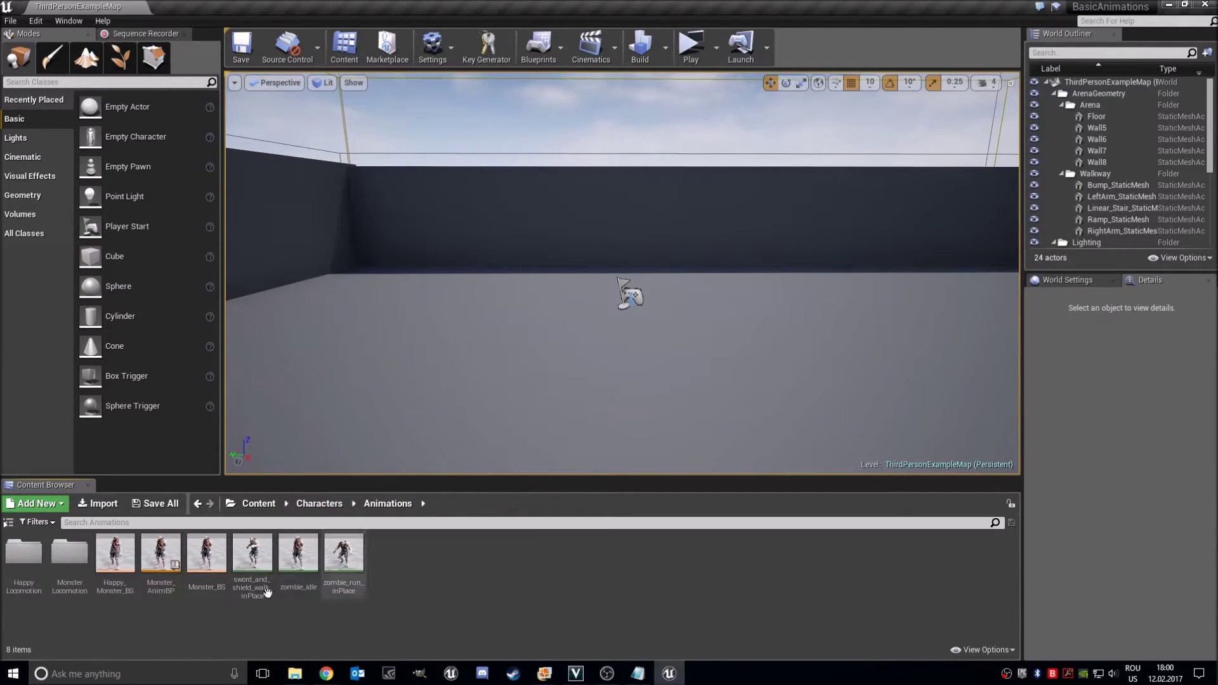
double_click(155, 552)
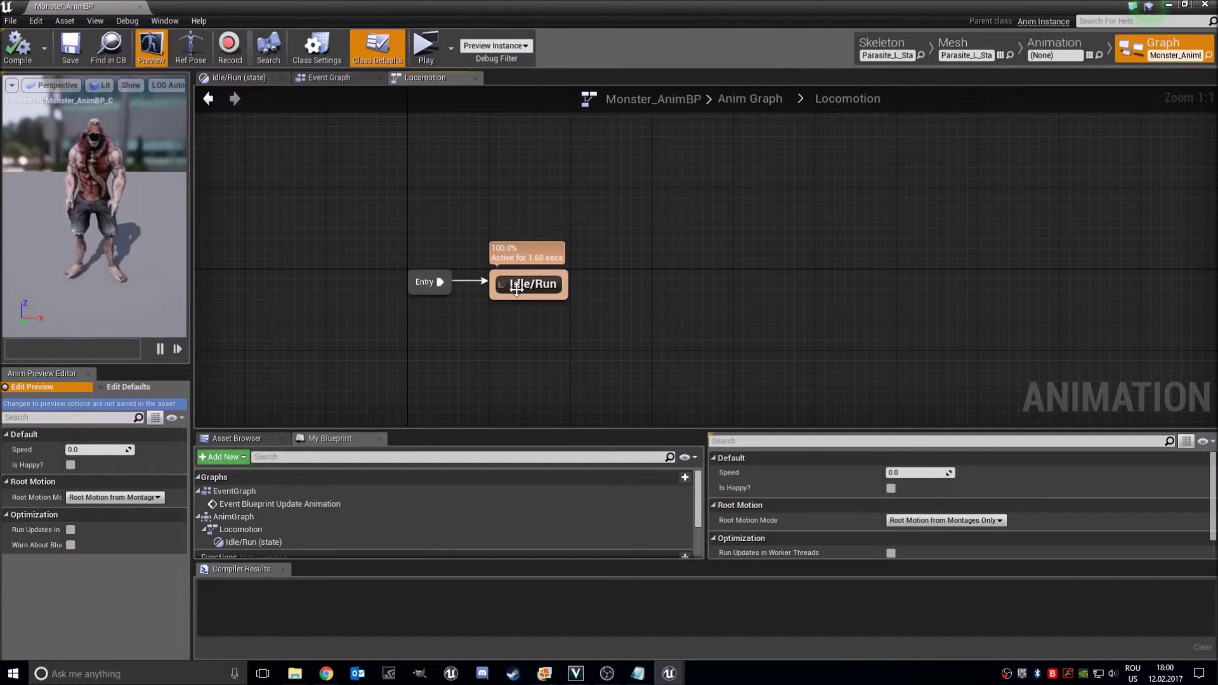
double_click(516, 285)
right_click_drag(542, 373, 631, 355)
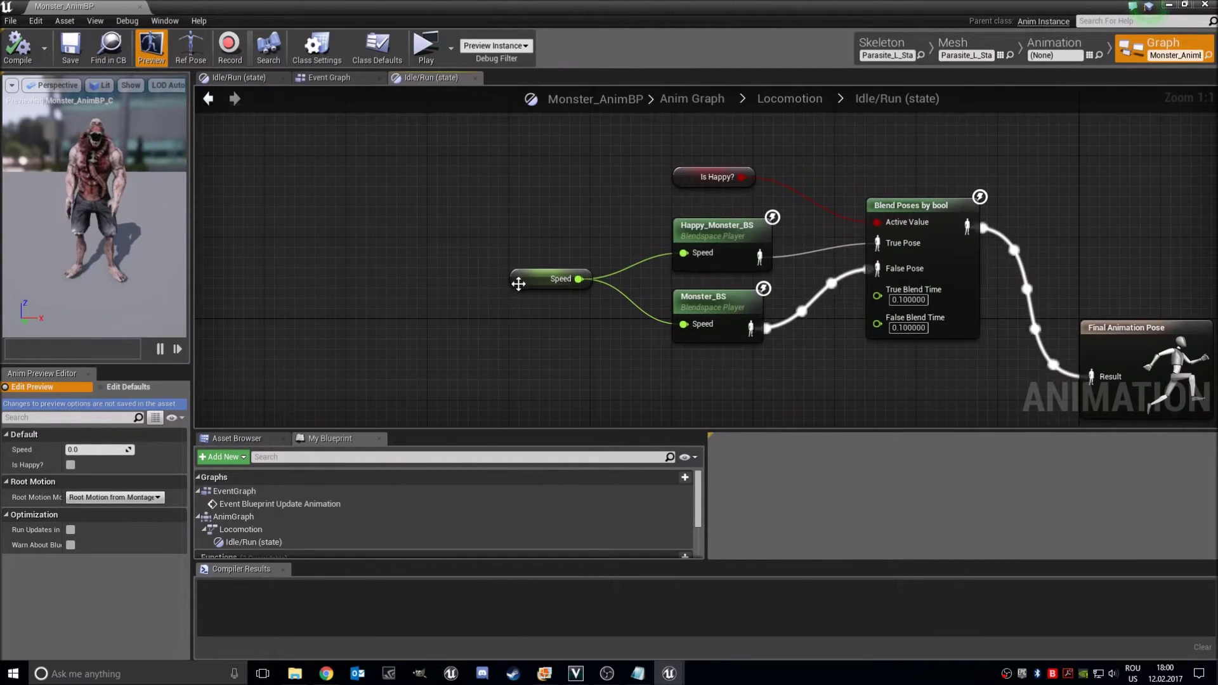
Examine how the Speed variable and the two blend space players feed the Blend Poses by bool node.
left_click(727, 316)
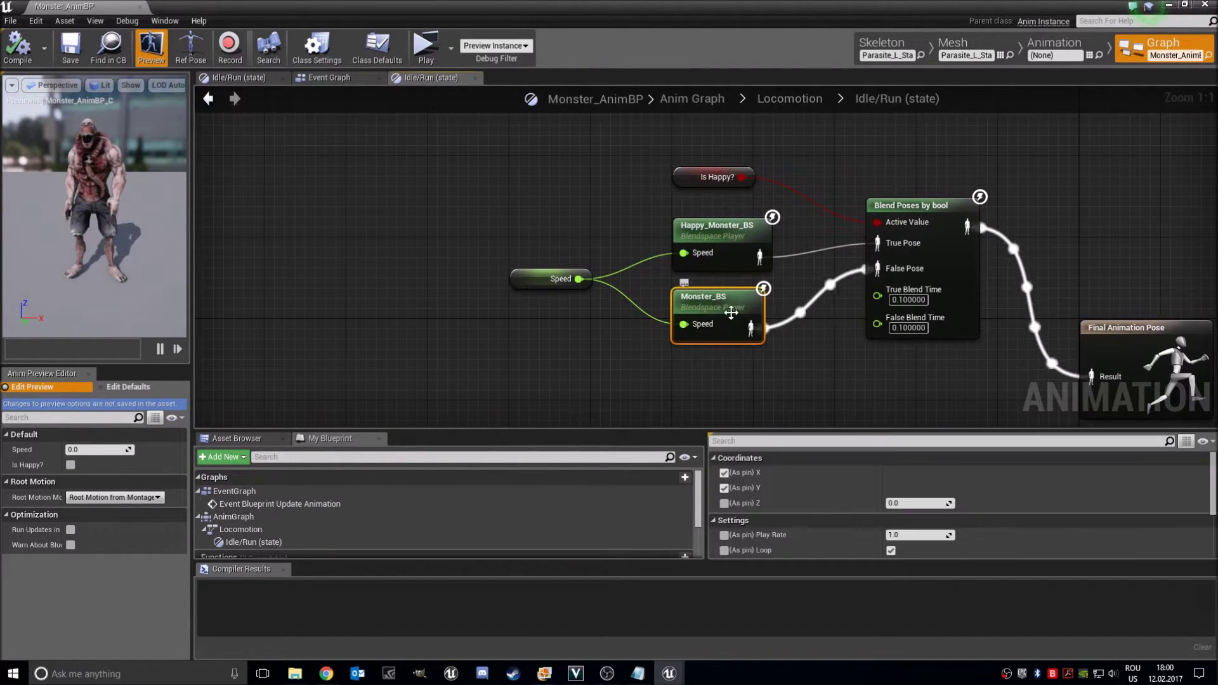
right_click_drag(601, 352, 516, 321)
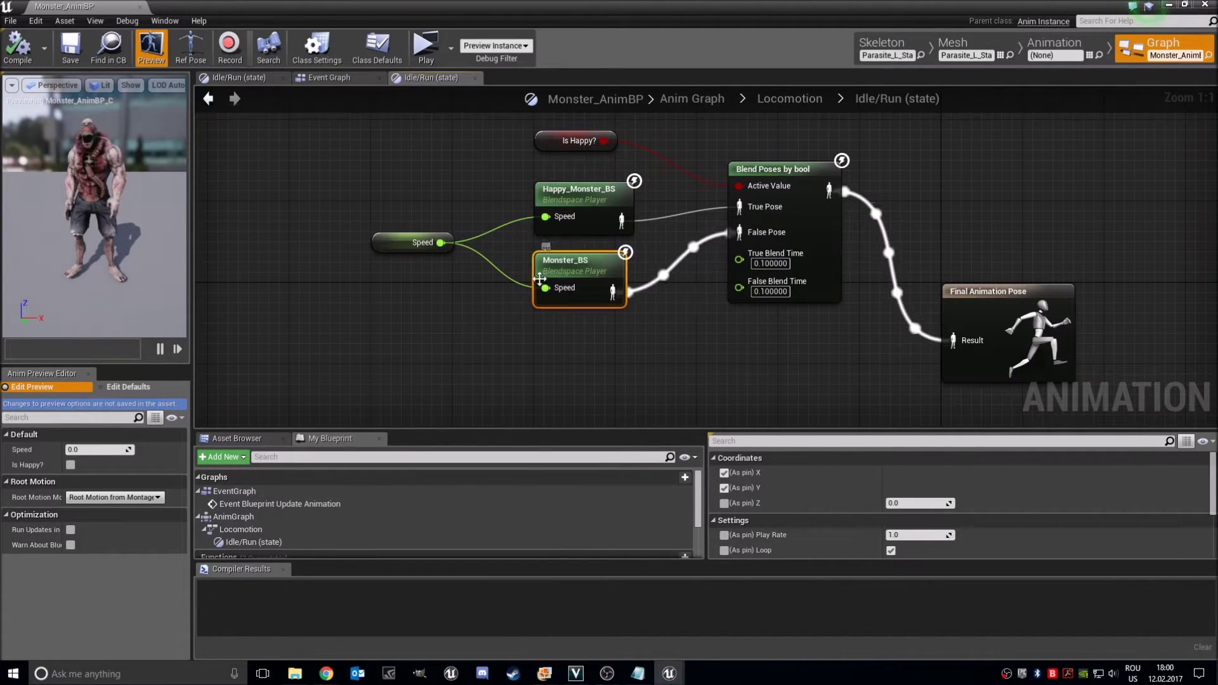
left_click(547, 191)
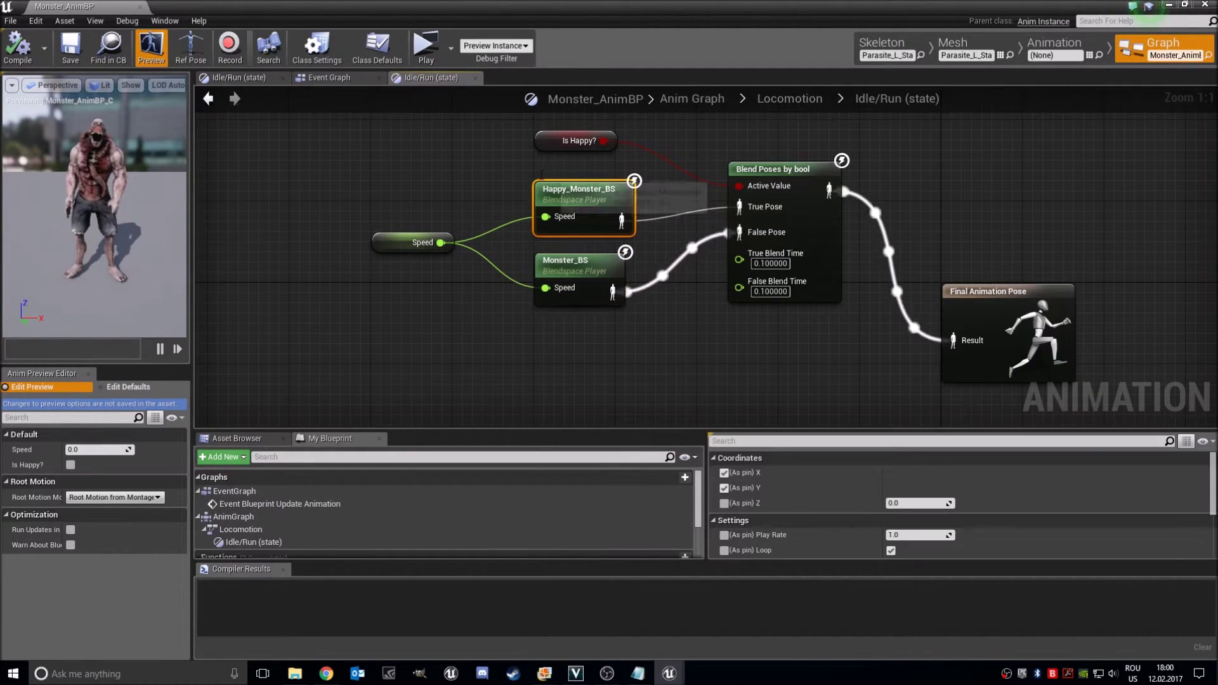
left_click(521, 180)
right_click_drag(520, 181, 539, 207)
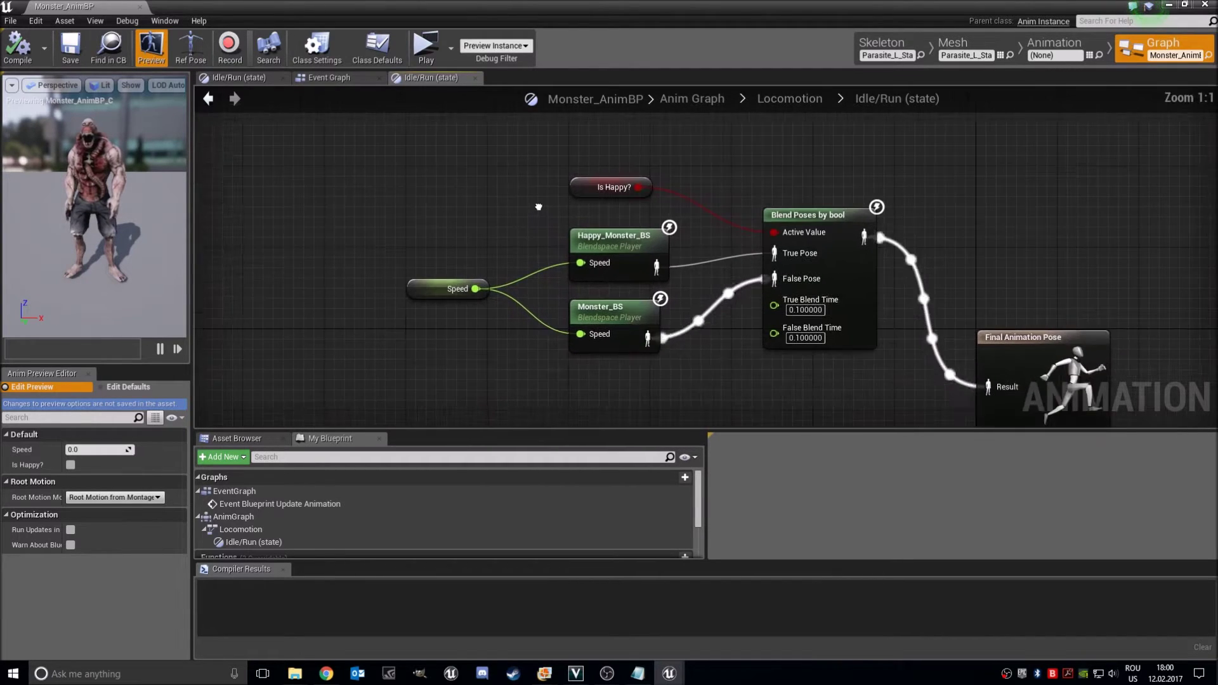
left_click_drag(678, 263, 539, 214)
left_click(539, 215)
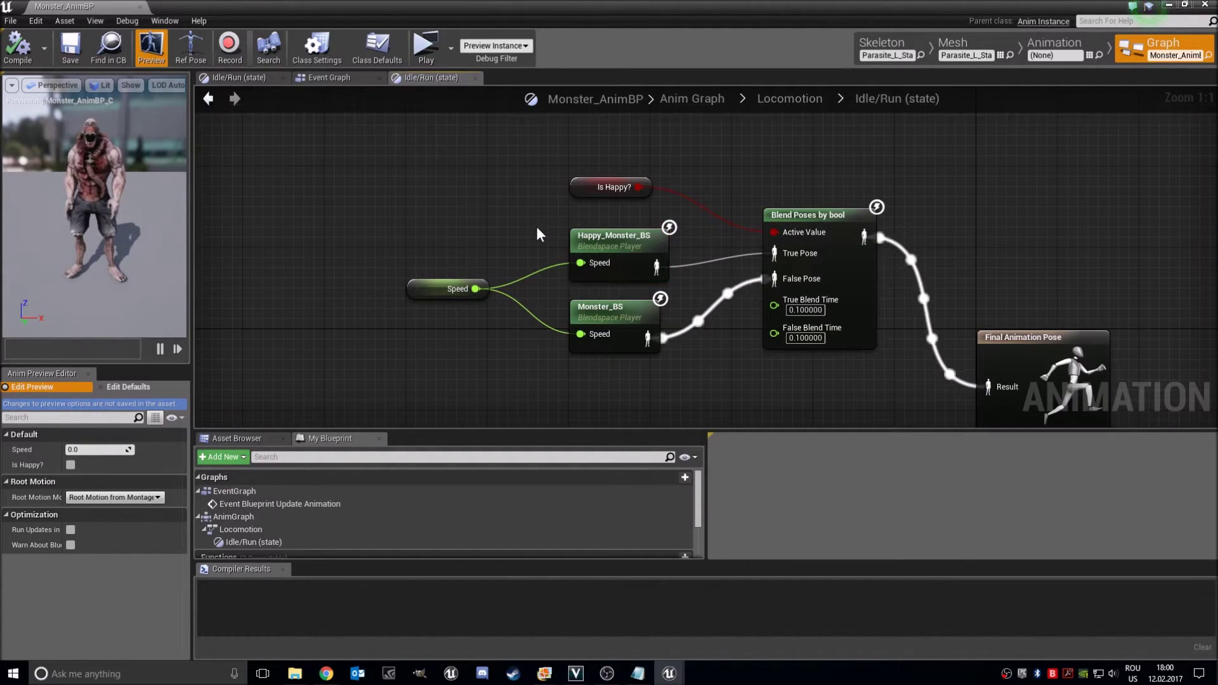
left_click(667, 252)
left_click(679, 241)
left_click_drag(551, 212, 680, 287)
left_click(500, 275)
Nudge the Speed node slightly upward and delete the Monster_BS blend space player.
mouse_move(411, 290)
left_mouse_down()
mouse_move(411, 269)
mouse_move(411, 286)
left_mouse_up()
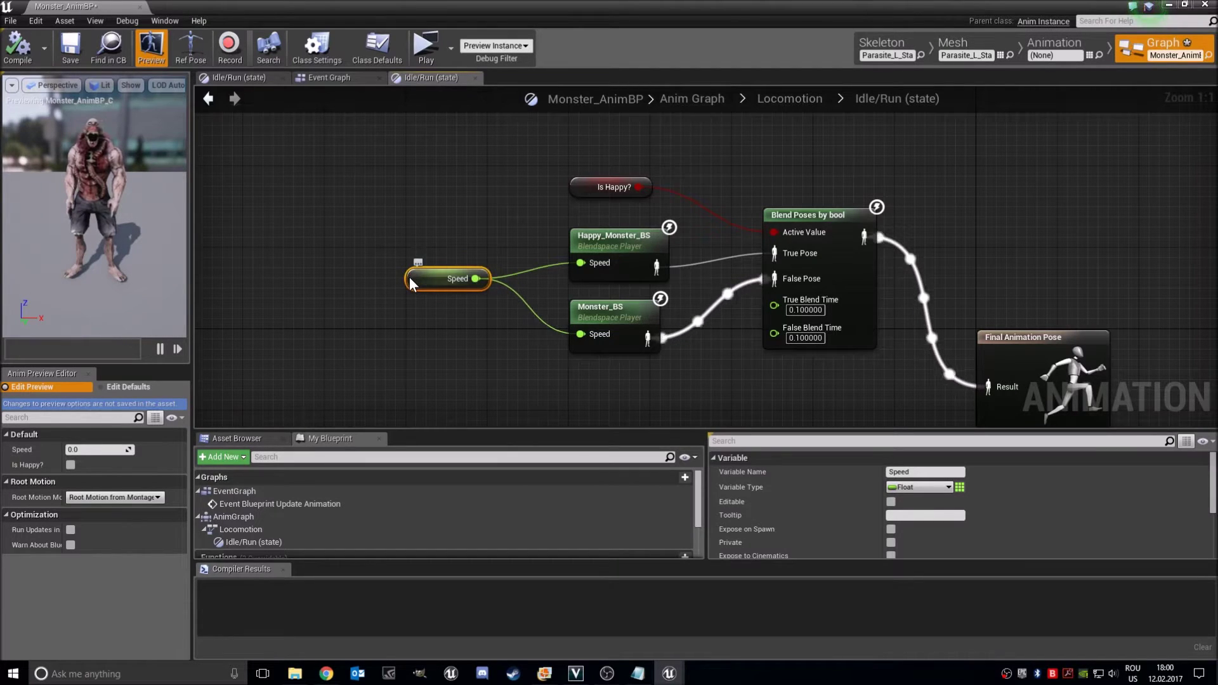
left_click(622, 319)
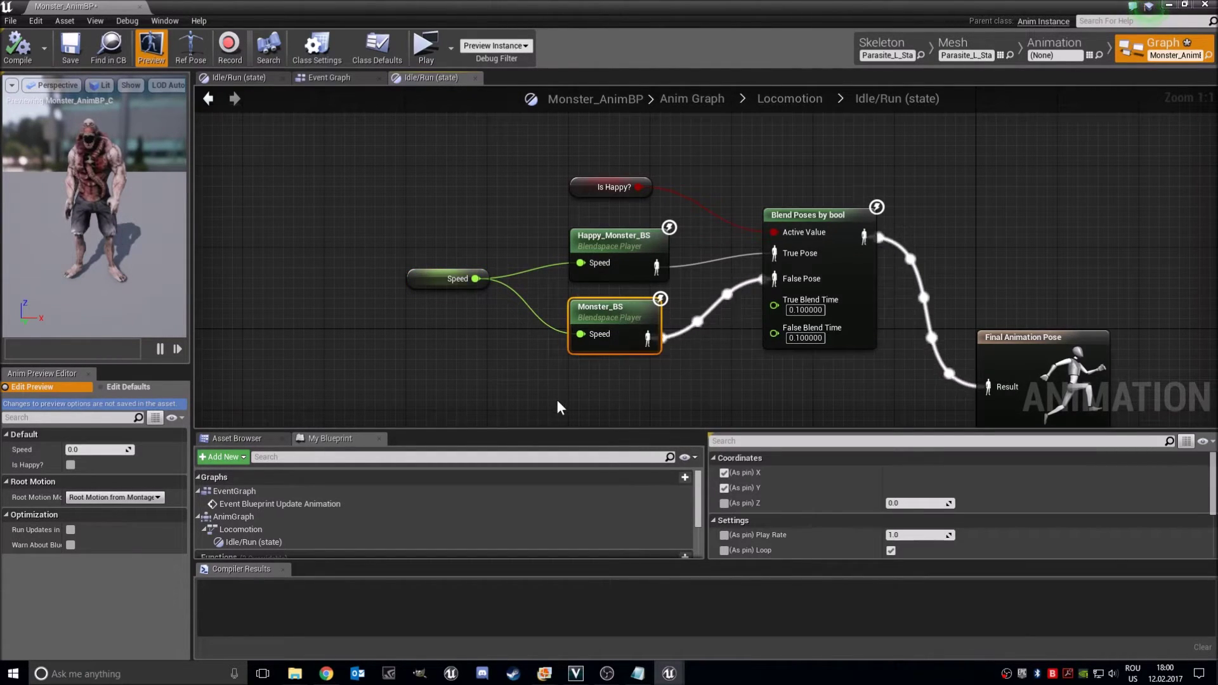
key("Delete")
Add AdvancedMonster_BS as the False Pose of Blend Poses by bool and connect the Speed variable to its Speed input.
left_click(241, 439)
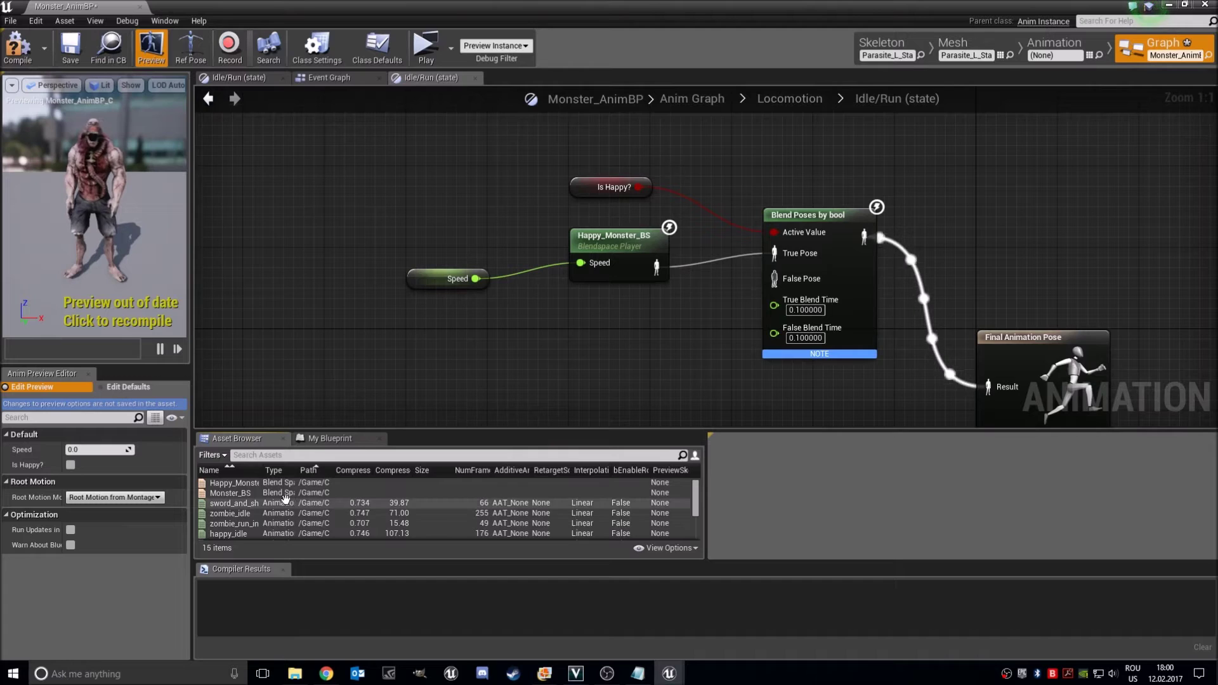
mouse_move(227, 494)
scroll(234, 485, "down", 1)
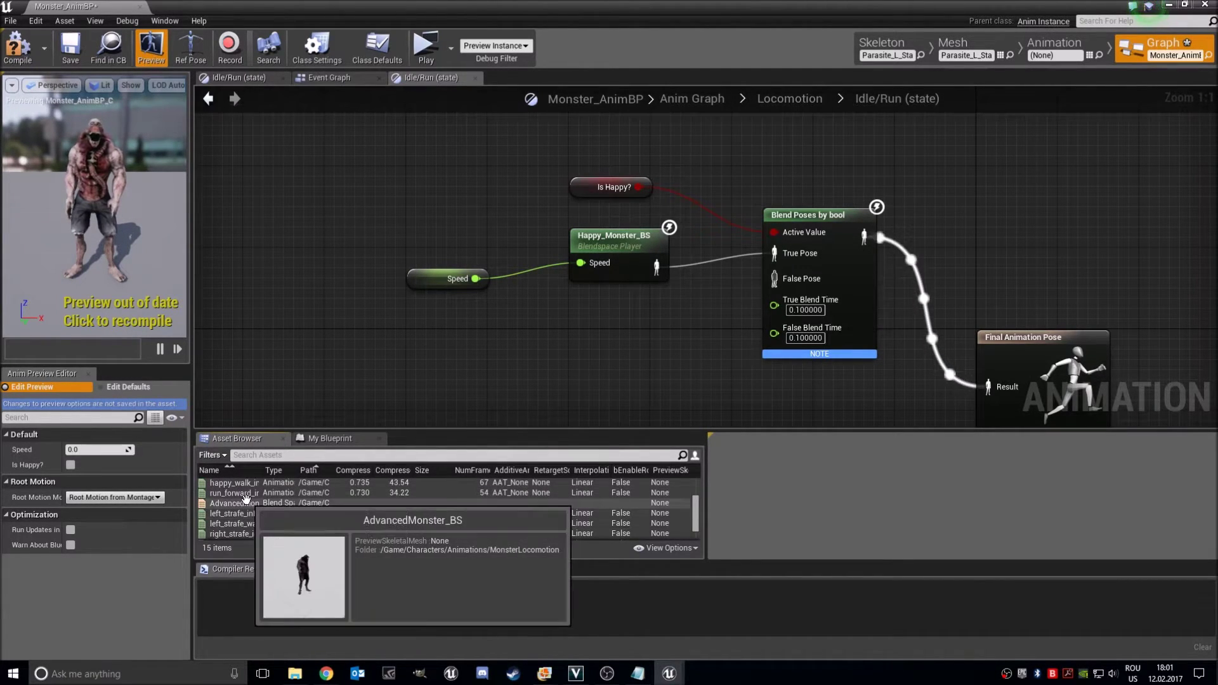
left_click_drag(246, 501, 785, 287)
left_click_drag(470, 279, 564, 364)
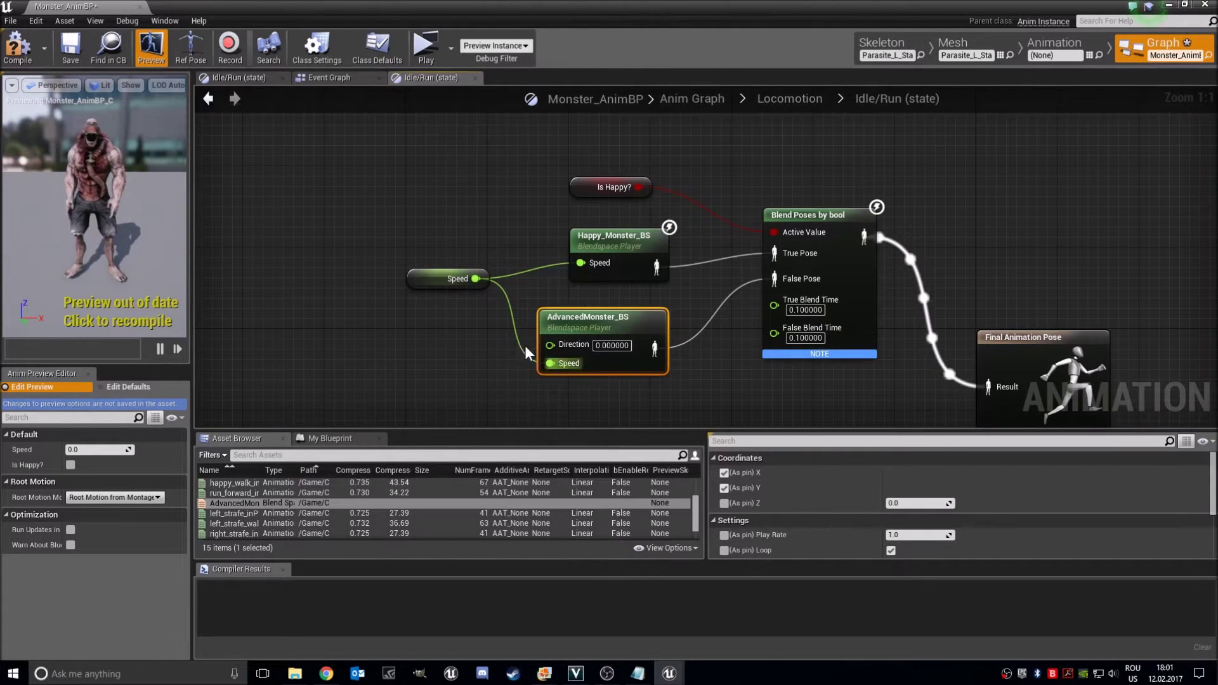
Promote the Direction input of the AdvancedMonster_BS player to a variable named Direction.
right_click(553, 345)
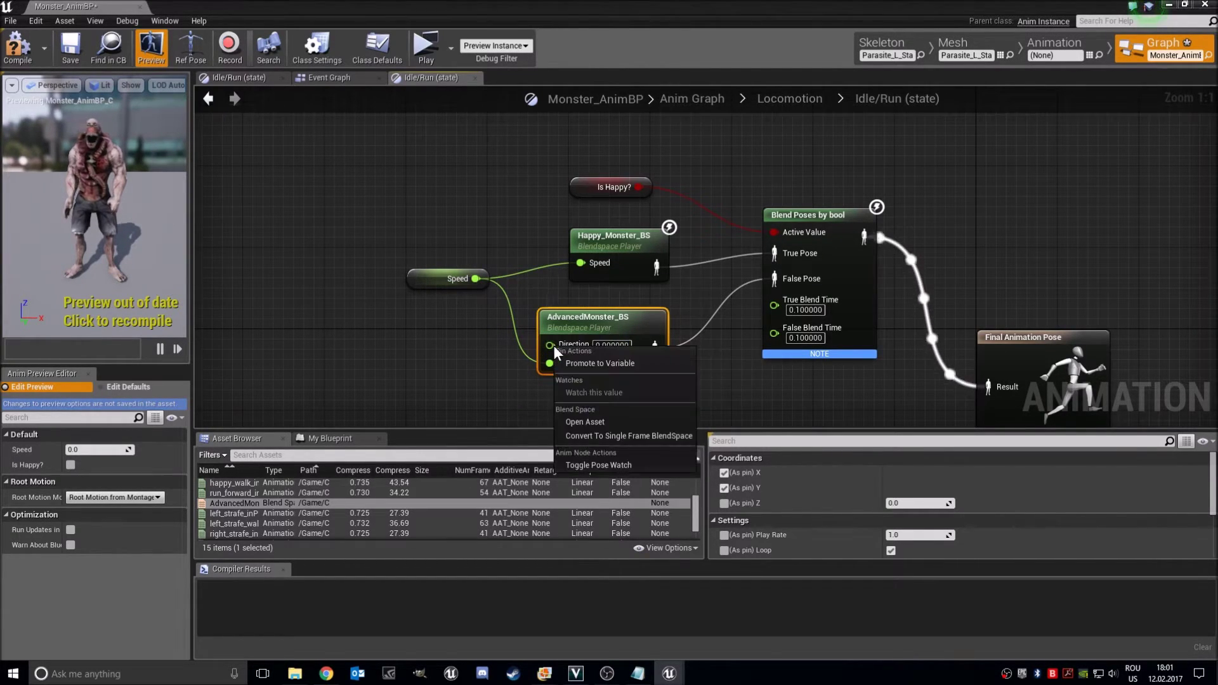
left_click(559, 363)
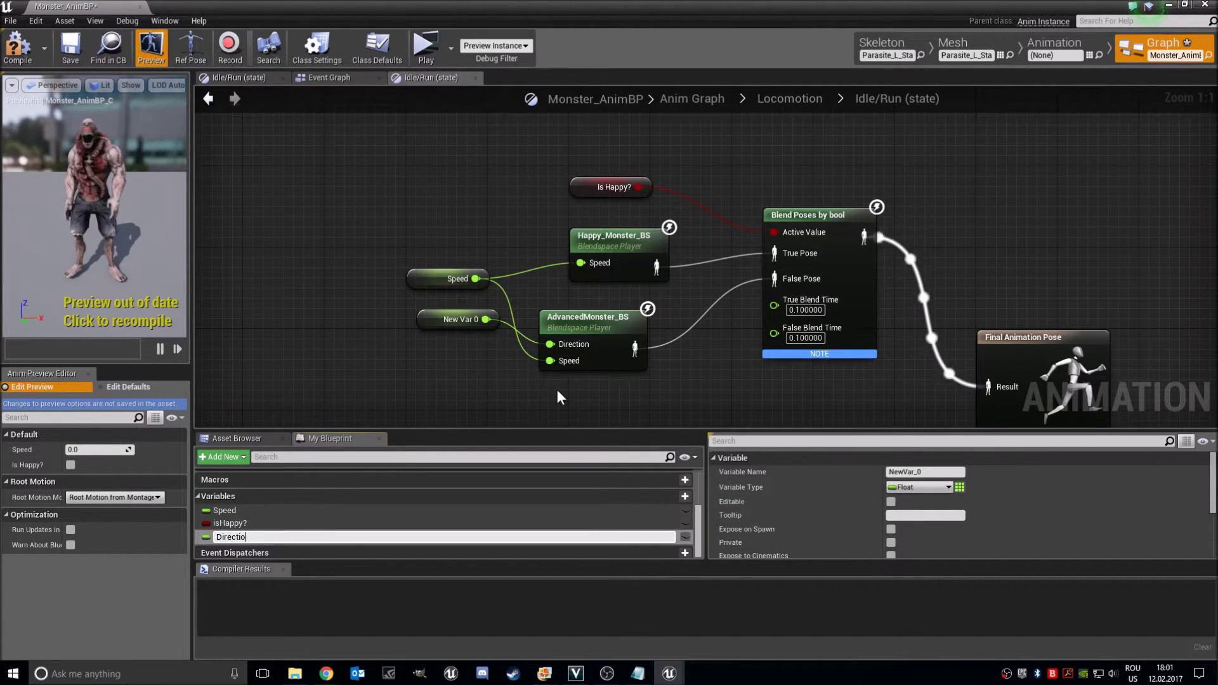
key("Return")
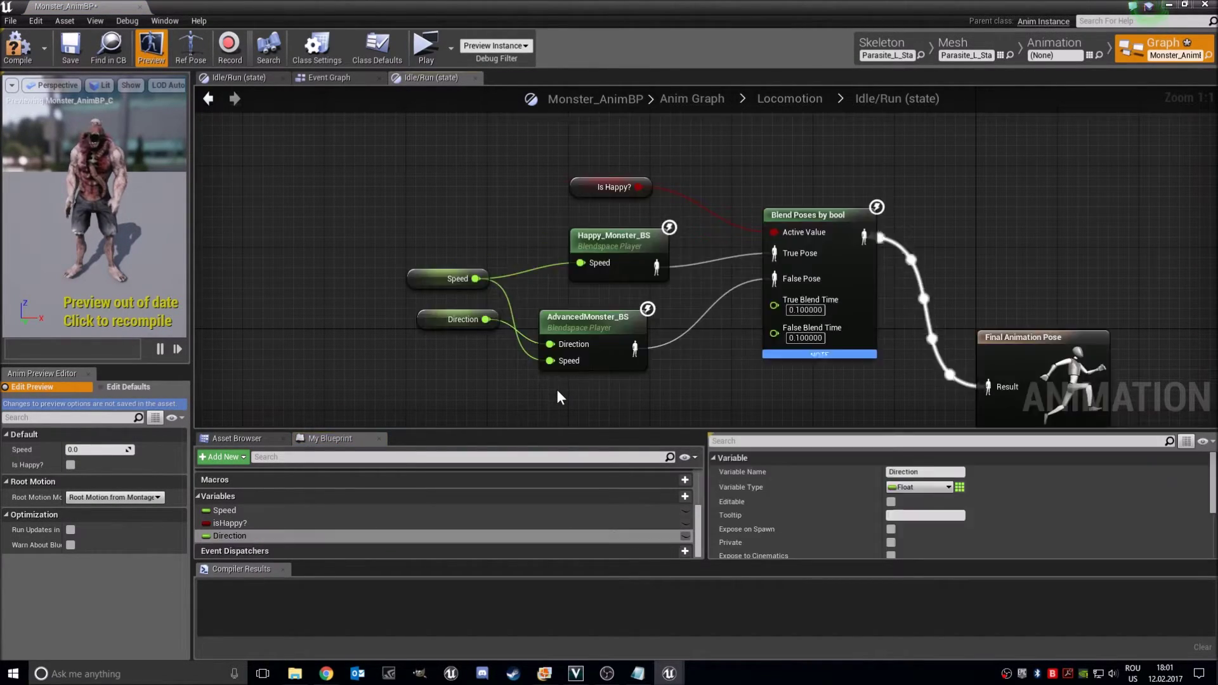
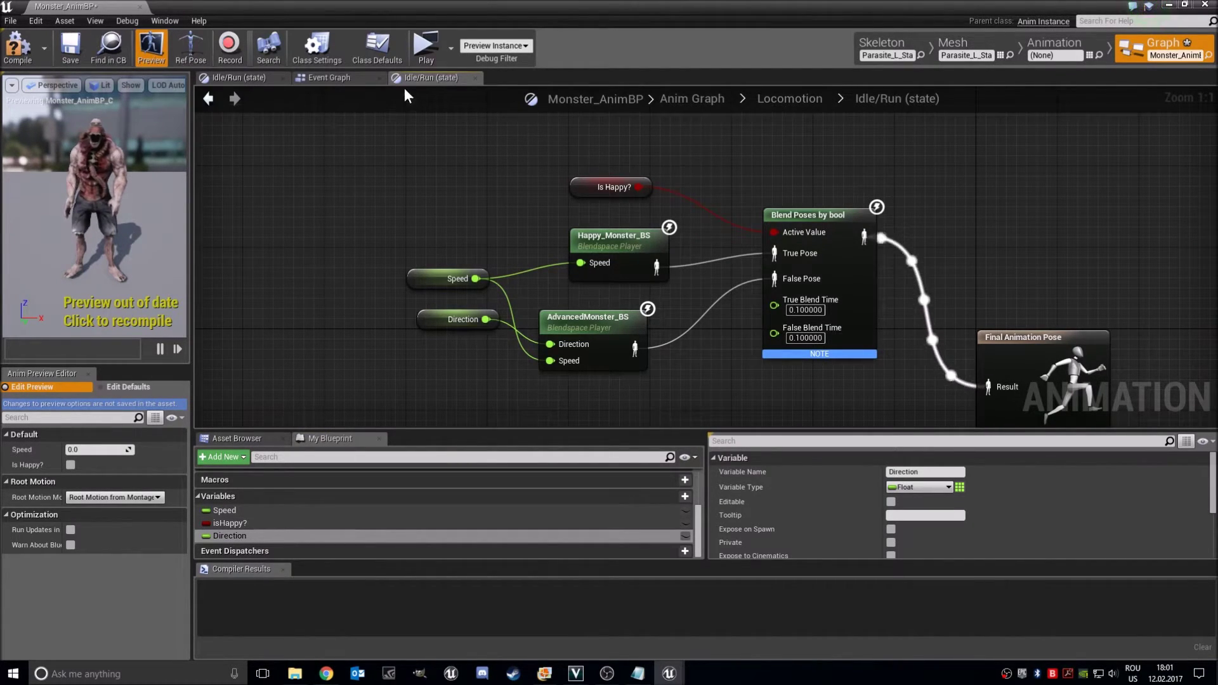
Disconnect Speed from Happy_Monster_BS and arrange the Direction node above the Speed node beside AdvancedMonster_BS.
left_click_drag(436, 319, 425, 349)
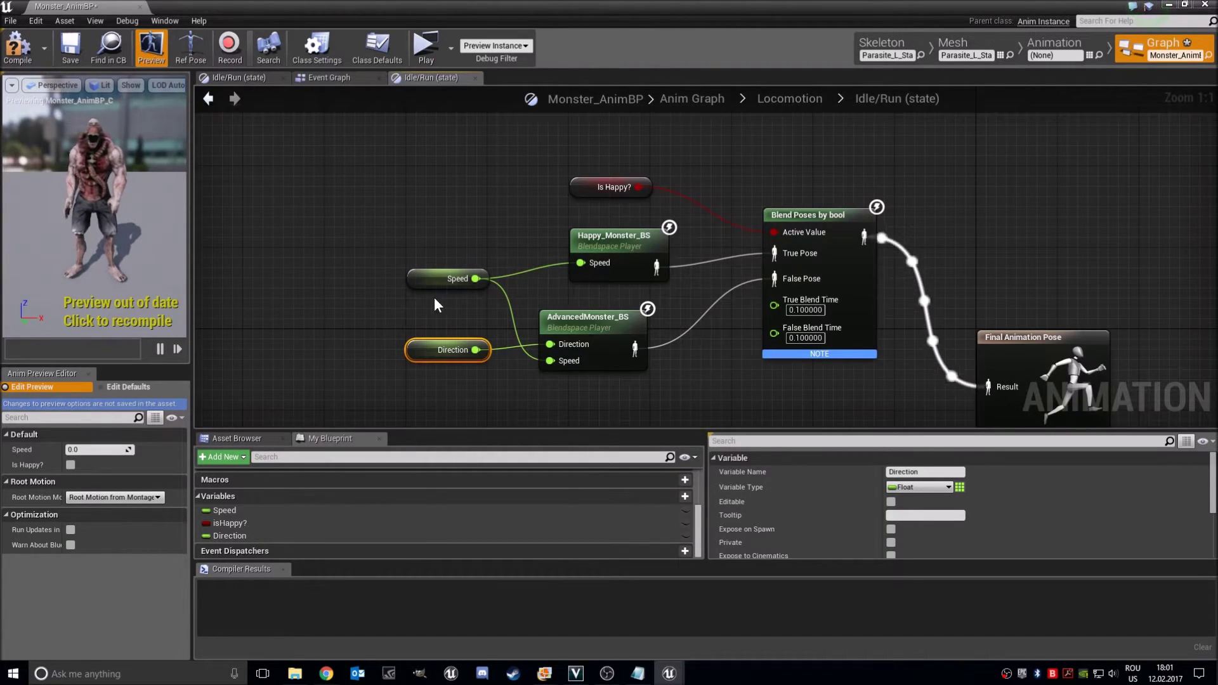
left_click(580, 263, "alt")
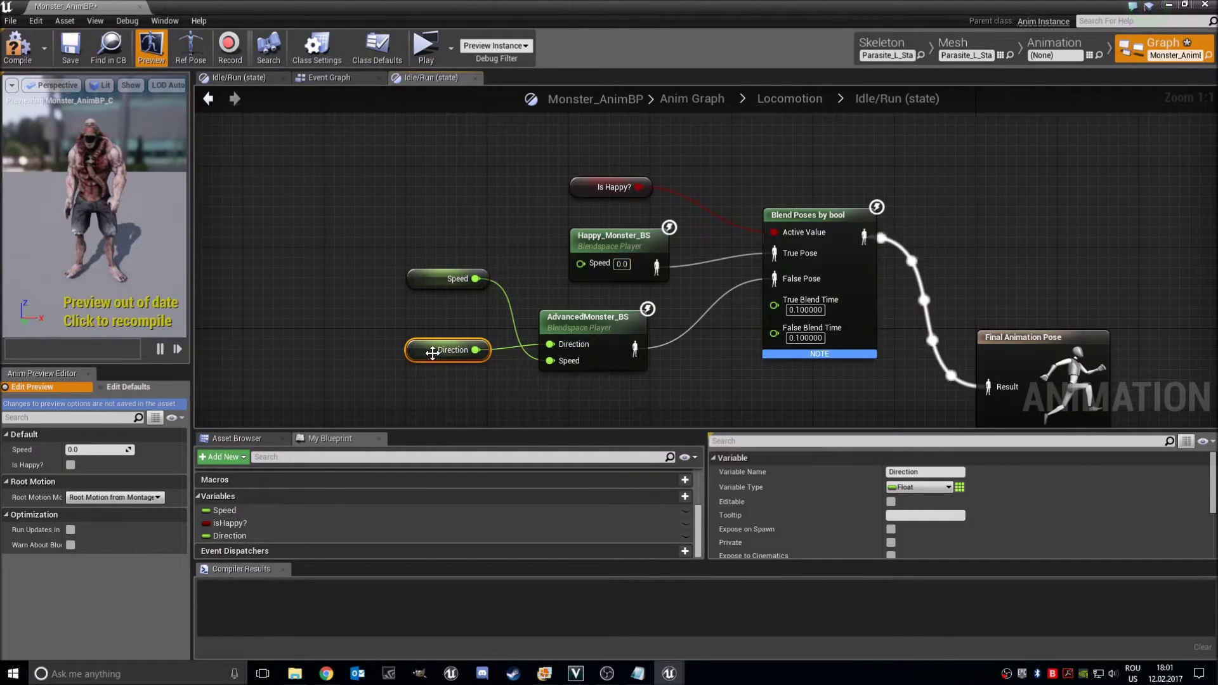
left_click_drag(428, 325, 413, 385)
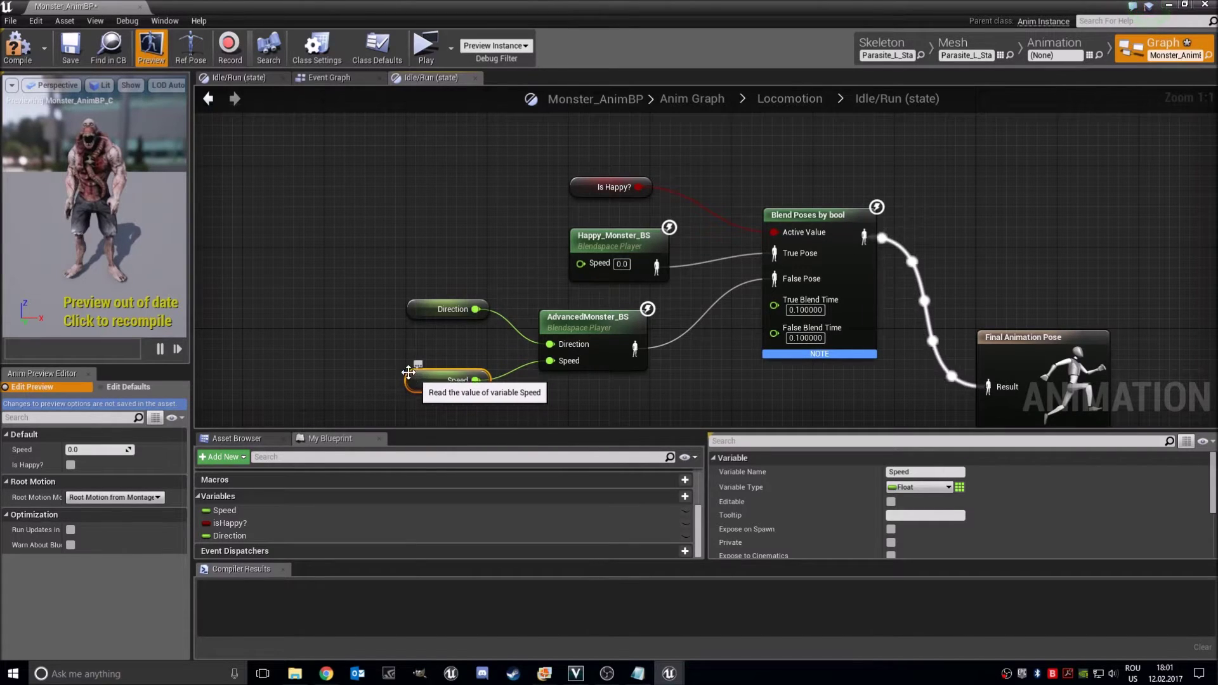
left_click(385, 406)
Add a separate Speed getter and connect it to the Speed input of Happy_Monster_BS.
left_click_drag(258, 514, 579, 264)
left_click(435, 249)
left_click(427, 254)
scroll(426, 254, "down", 1)
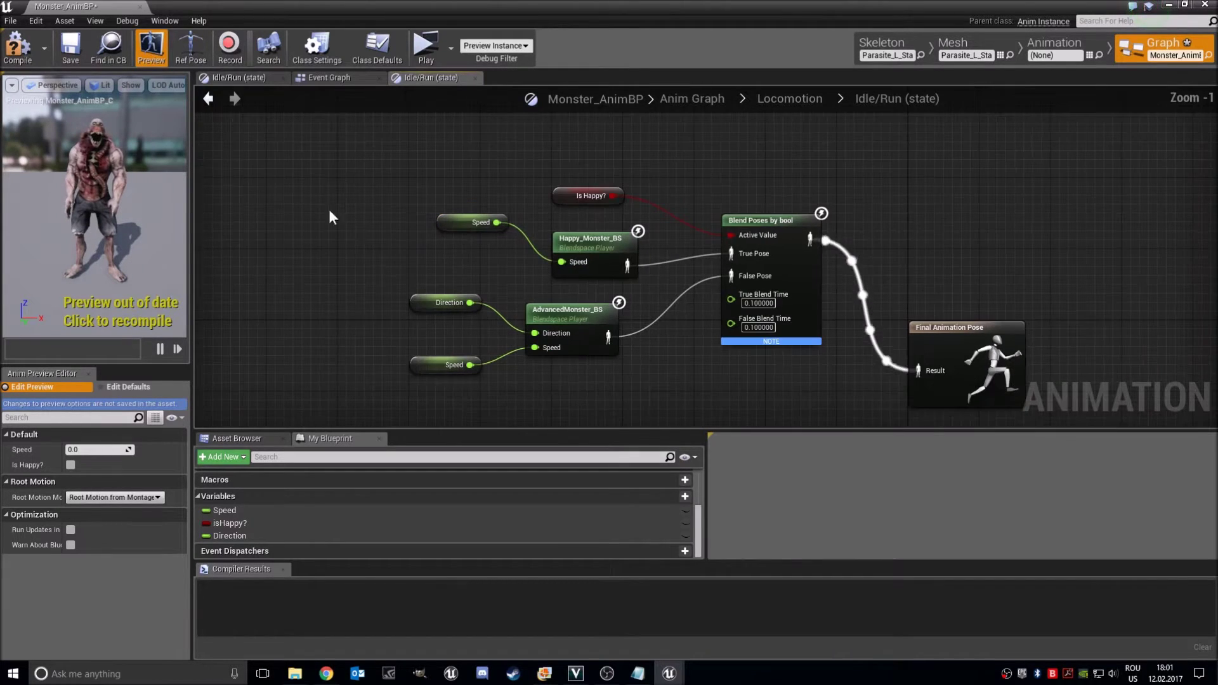
Compile and save the animation blueprint, and reset the preview Direction and Speed to 0.0.
left_click(25, 62)
left_click(61, 56)
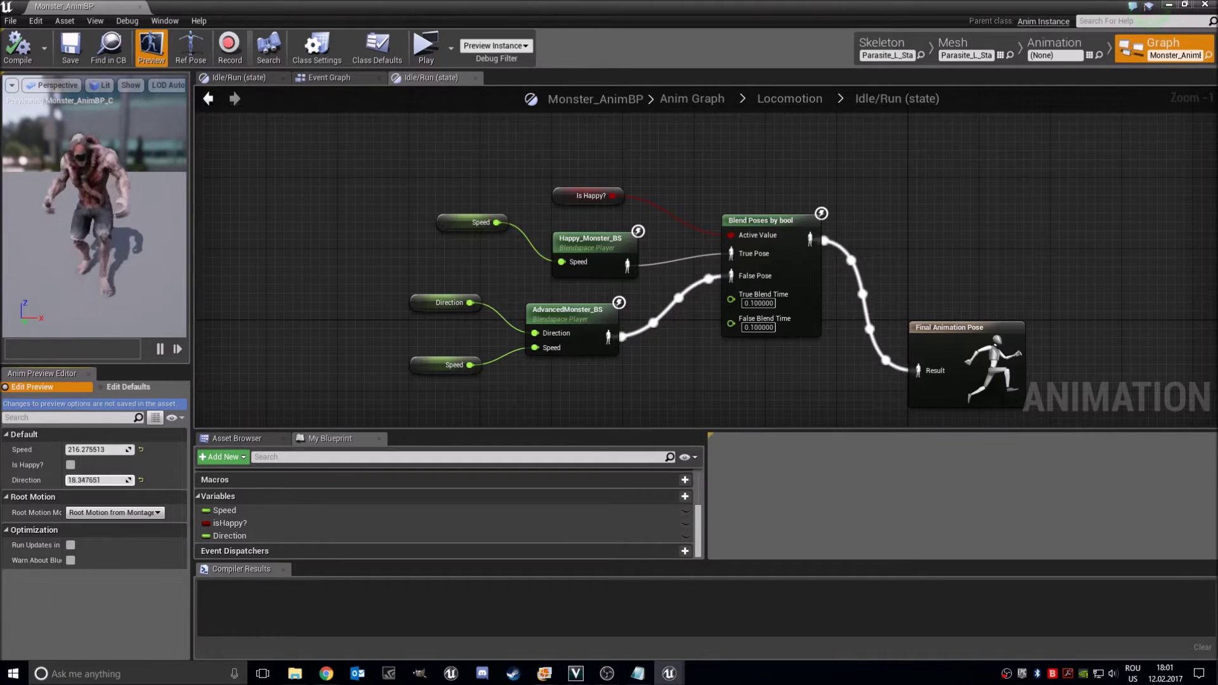
left_click(141, 480)
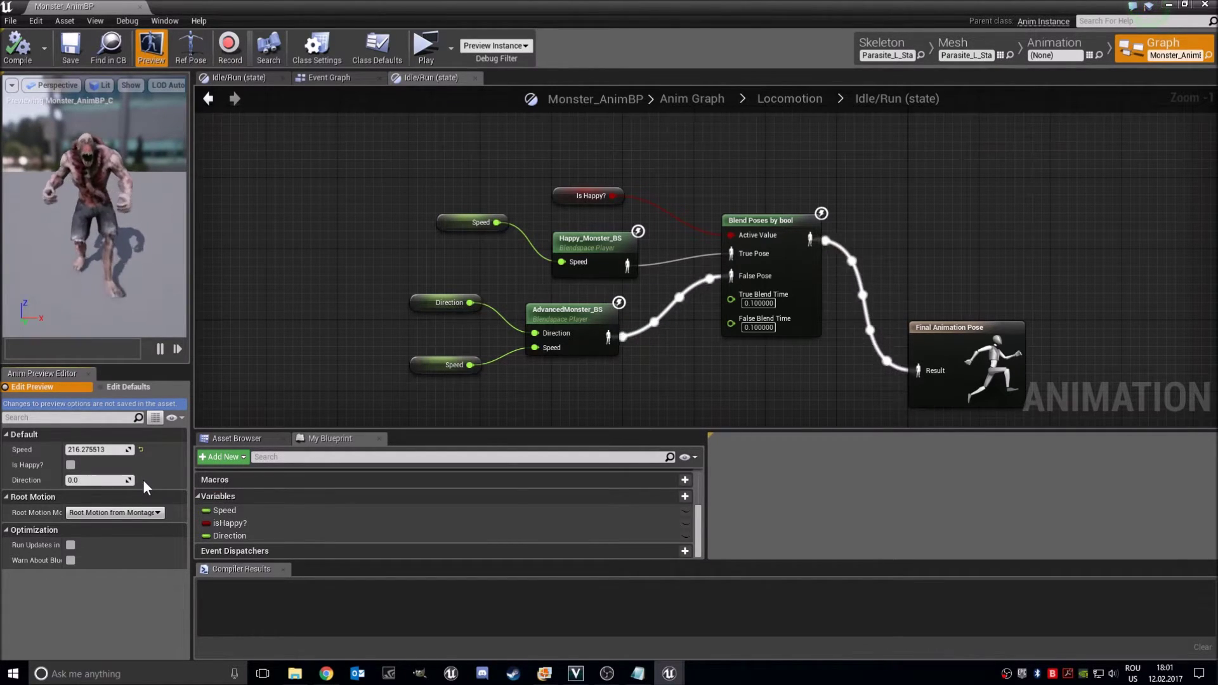
left_click(141, 449)
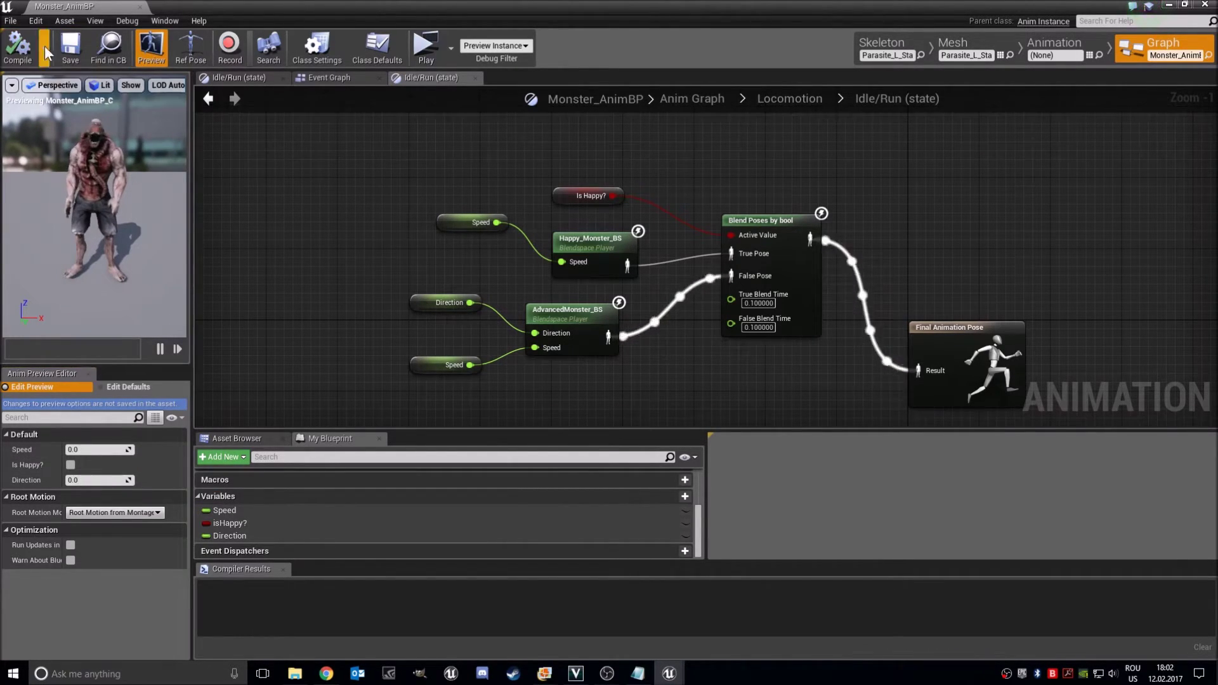
Open the Event Graph and examine how the pawn owner's velocity sets the Speed variable.
left_click(333, 78)
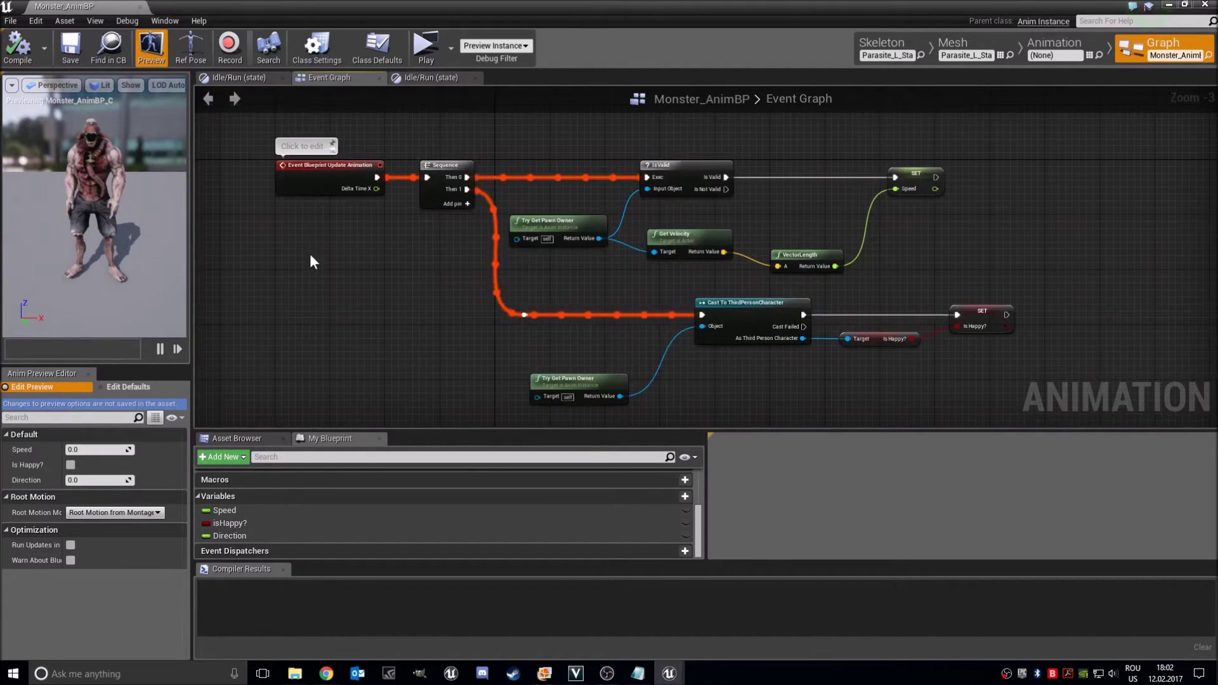
right_click_drag(440, 243, 327, 300)
scroll(362, 267, "down", 1)
scroll(353, 267, "up", 2)
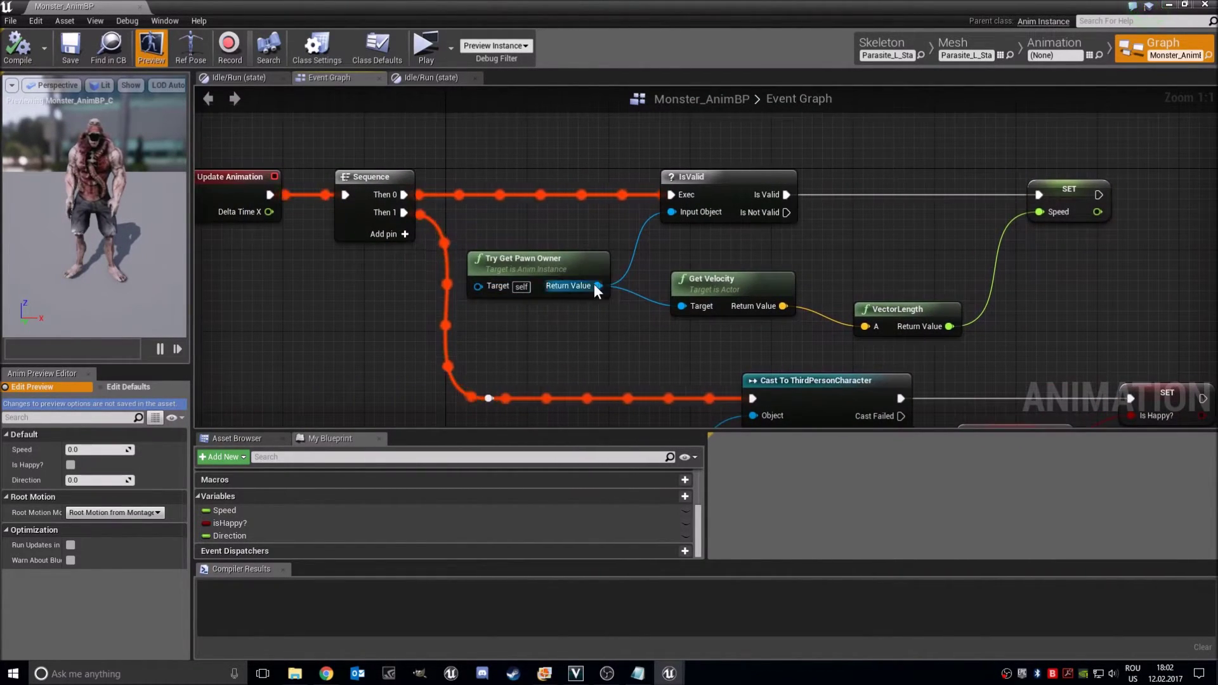
scroll(615, 321, "down", 2)
scroll(616, 321, "up", 2)
right_click_drag(652, 341, 530, 297)
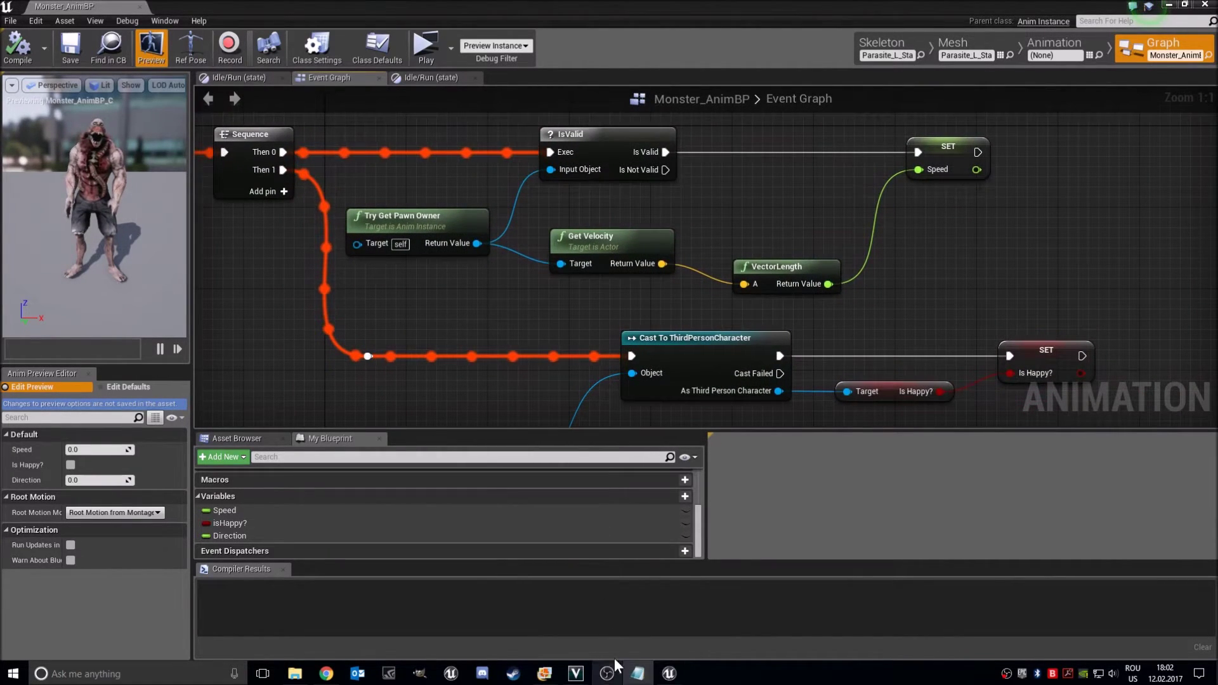
left_click(484, 372)
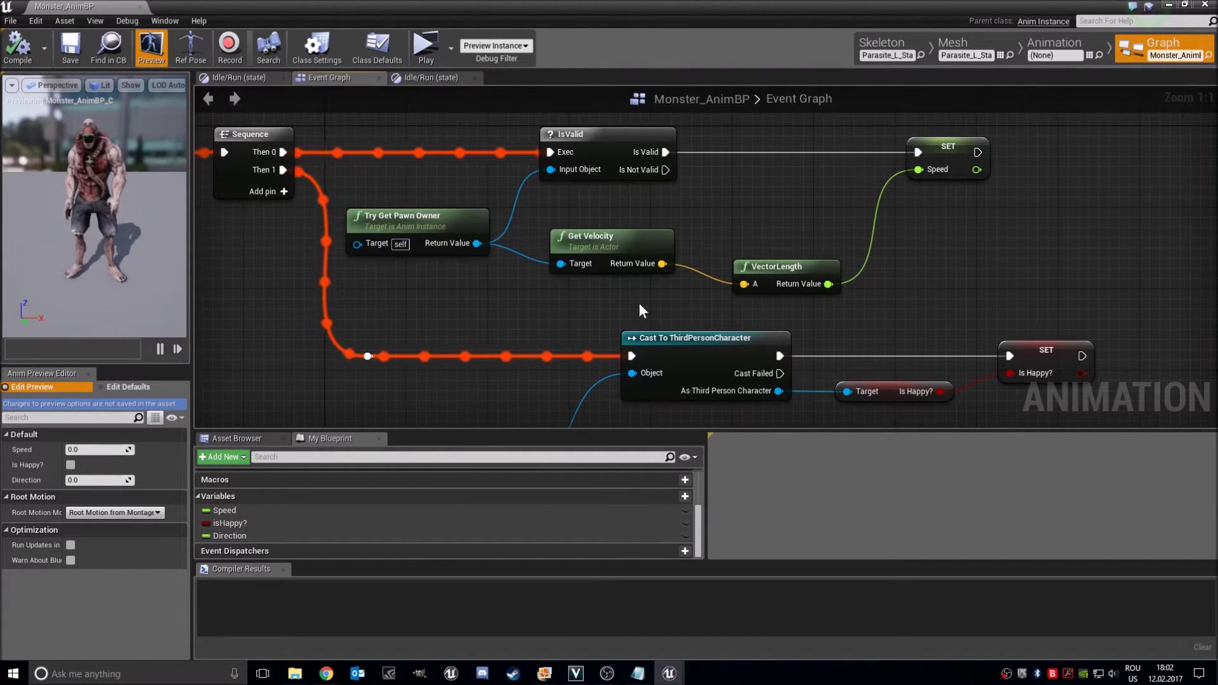
Duplicate the Try Get Pawn Owner and Get Velocity nodes into the empty area below the update animation event.
right_click_drag(341, 290, 401, 223)
left_click_drag(422, 252, 616, 179)
scroll(484, 280, "down", 3)
scroll(647, 359, "up", 2)
right_click_drag(695, 350, 733, 227)
key("ctrl+v")
left_click_drag(701, 287, 364, 178)
right_click_drag(365, 177, 576, 412)
left_click_drag(576, 413, 382, 333)
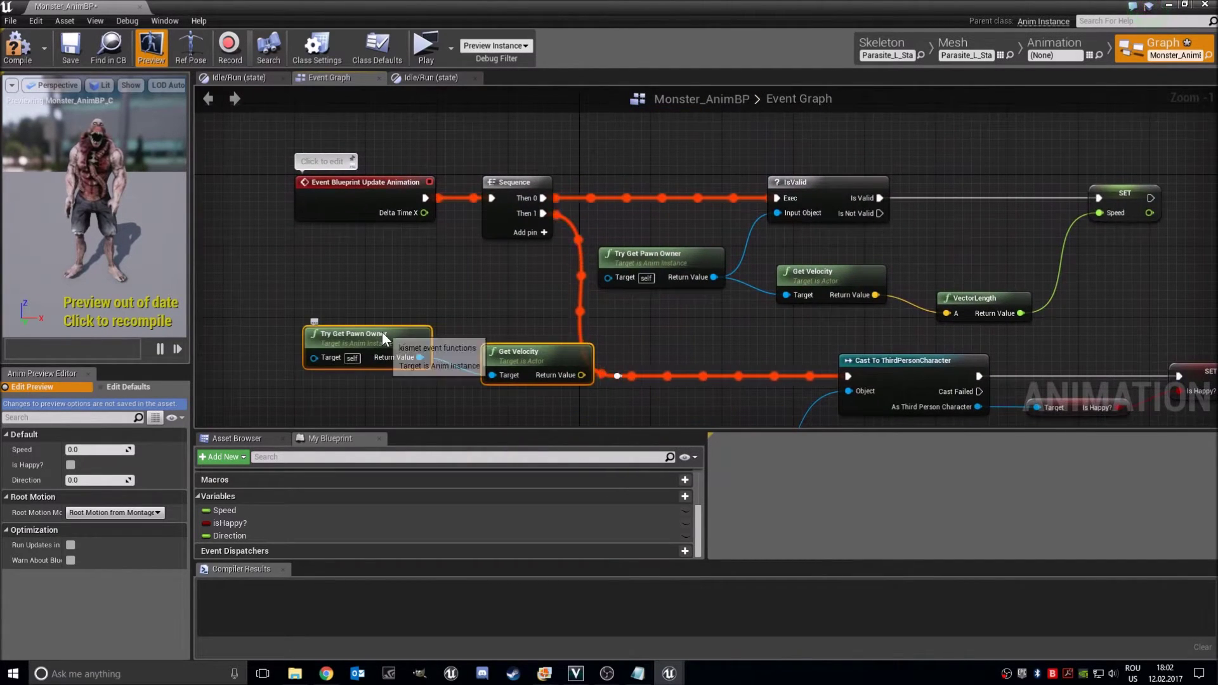
right_click_drag(439, 381, 505, 278)
Add a GetActorRotation node fed by the duplicated Try Get Pawn Owner and place it below Get Velocity.
left_click_drag(451, 245, 474, 384)
left_click(402, 293)
scroll(407, 345, "up", 1)
type("get a")
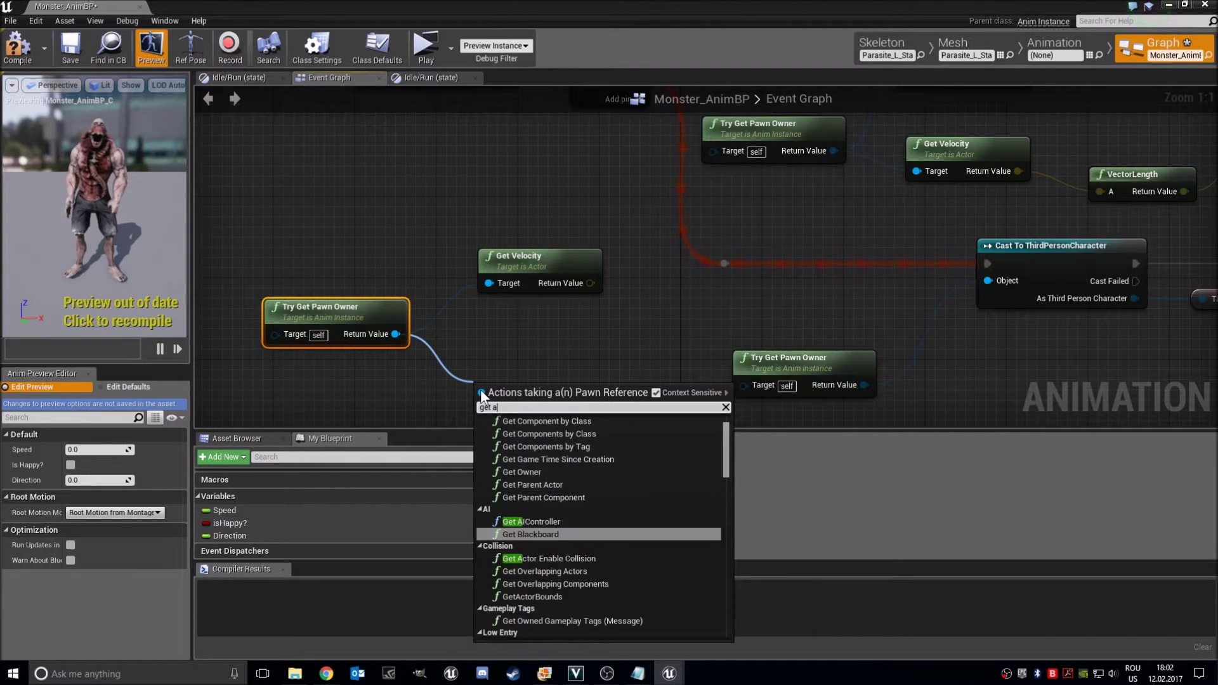
type("ctor rota")
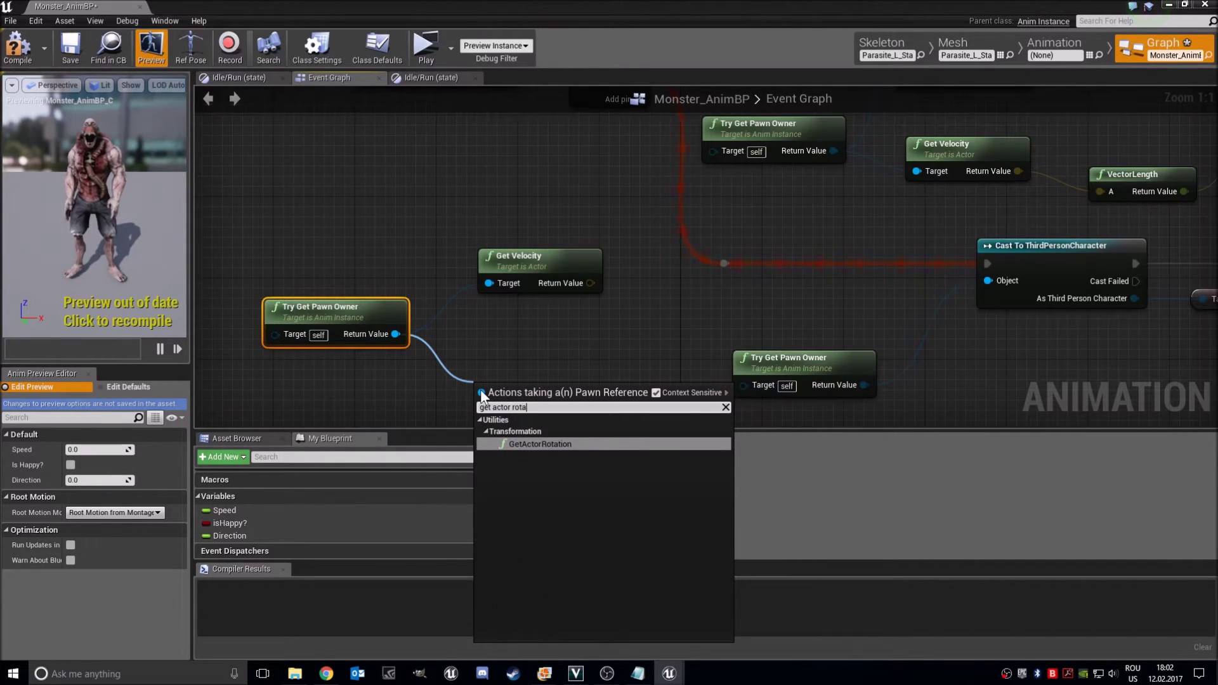
key("Return")
left_click_drag(493, 402, 490, 384)
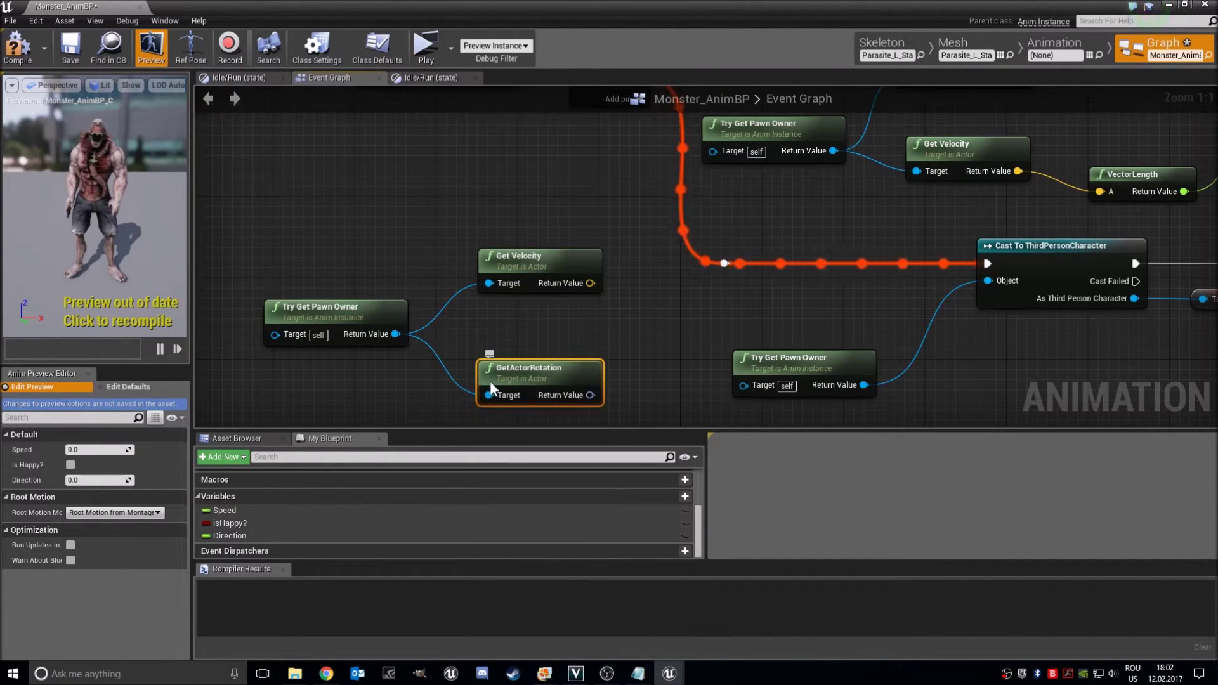
Add a Calculate Direction node beside the Get Velocity and GetActorRotation nodes.
right_click_drag(592, 333, 631, 245)
left_click_drag(346, 336, 619, 167)
left_click_drag(529, 178, 357, 199)
left_click(519, 231)
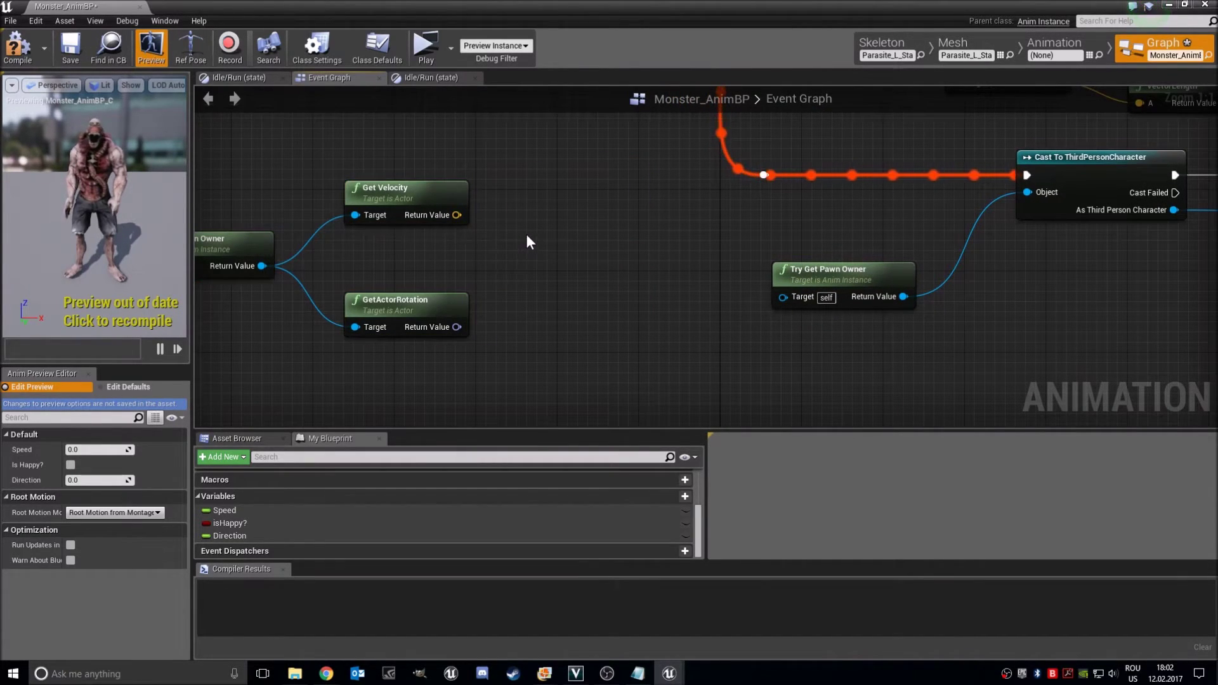
right_click(527, 233)
type("calculate dire")
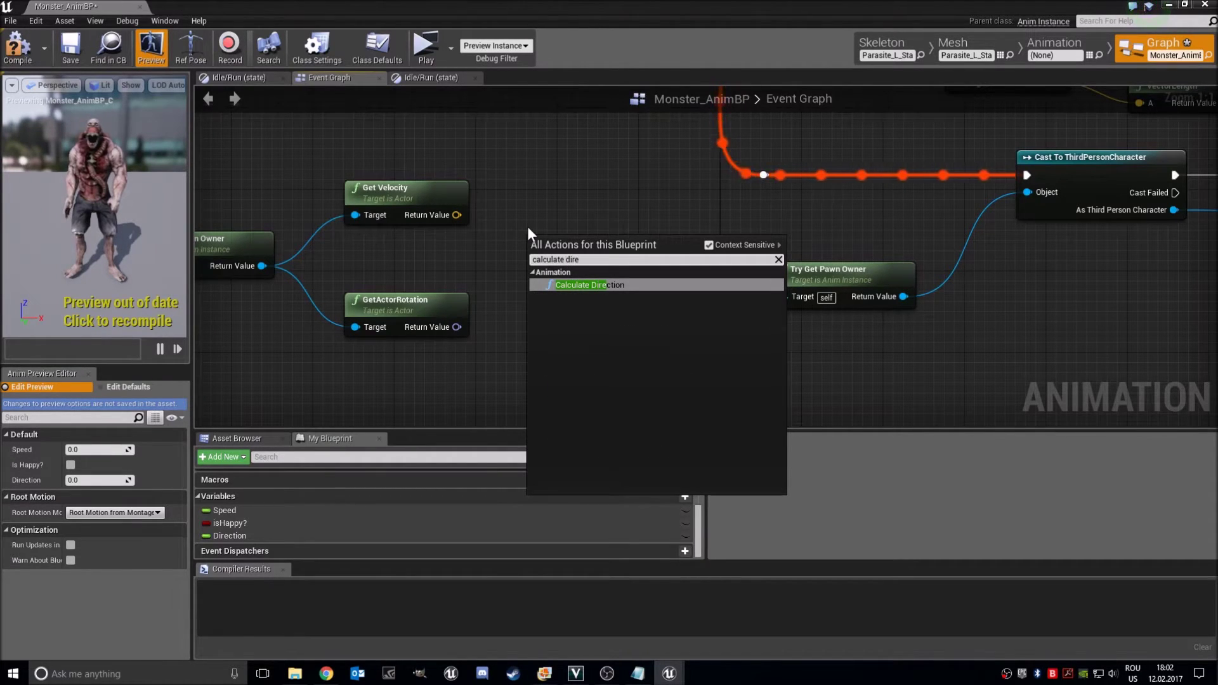
key("Return")
left_click_drag(582, 242, 602, 212)
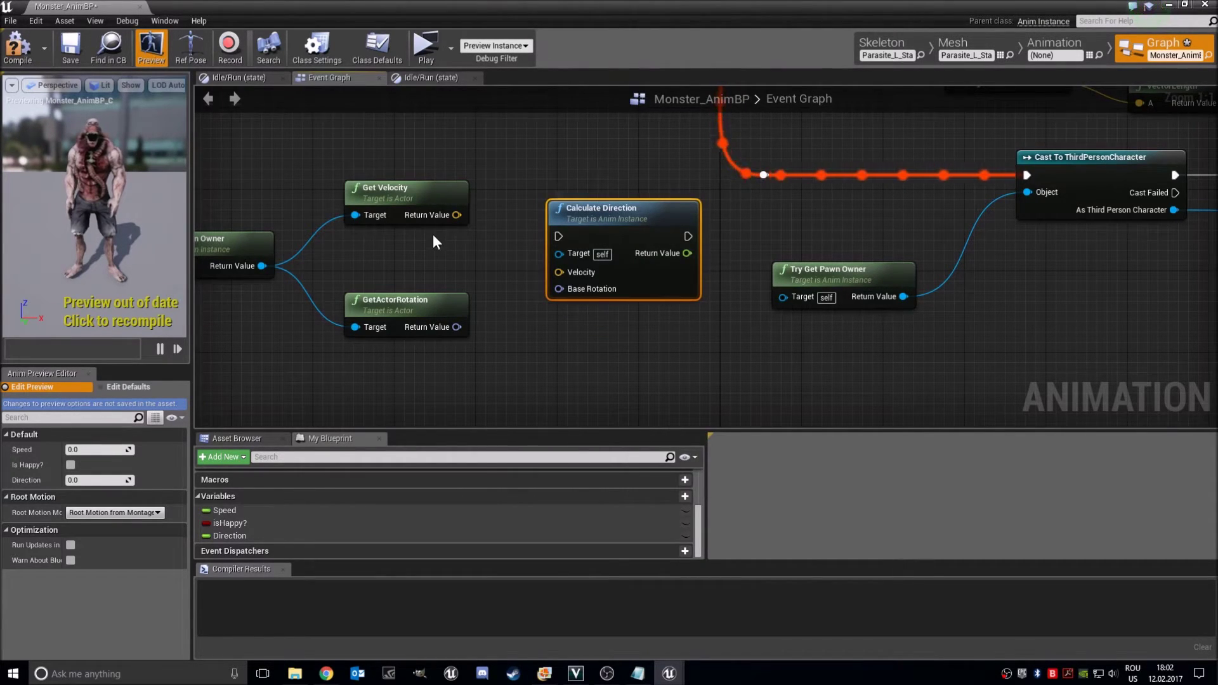
Connect Get Velocity to Calculate Direction's Velocity input and GetActorRotation to its Base Rotation input.
left_click_drag(457, 215, 460, 278)
left_click_drag(557, 265, 559, 272)
left_click_drag(457, 327, 559, 288)
right_click_drag(564, 287, 431, 317)
Add a SET node for the Direction variable and connect Calculate Direction's return value and execution output to it.
left_click_drag(716, 232, 694, 213)
right_click_drag(789, 302, 686, 295)
scroll(480, 340, "down", 3)
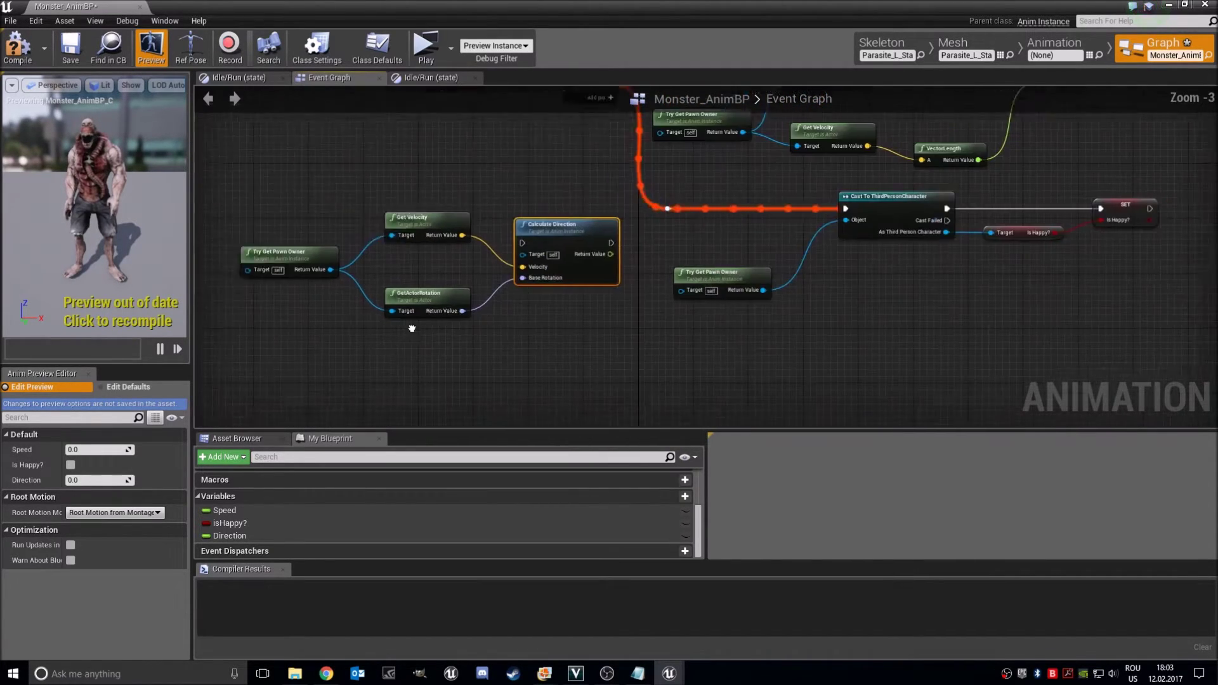
right_click_drag(389, 332, 560, 290)
left_click_drag(448, 302, 655, 213)
scroll(728, 194, "up", 3)
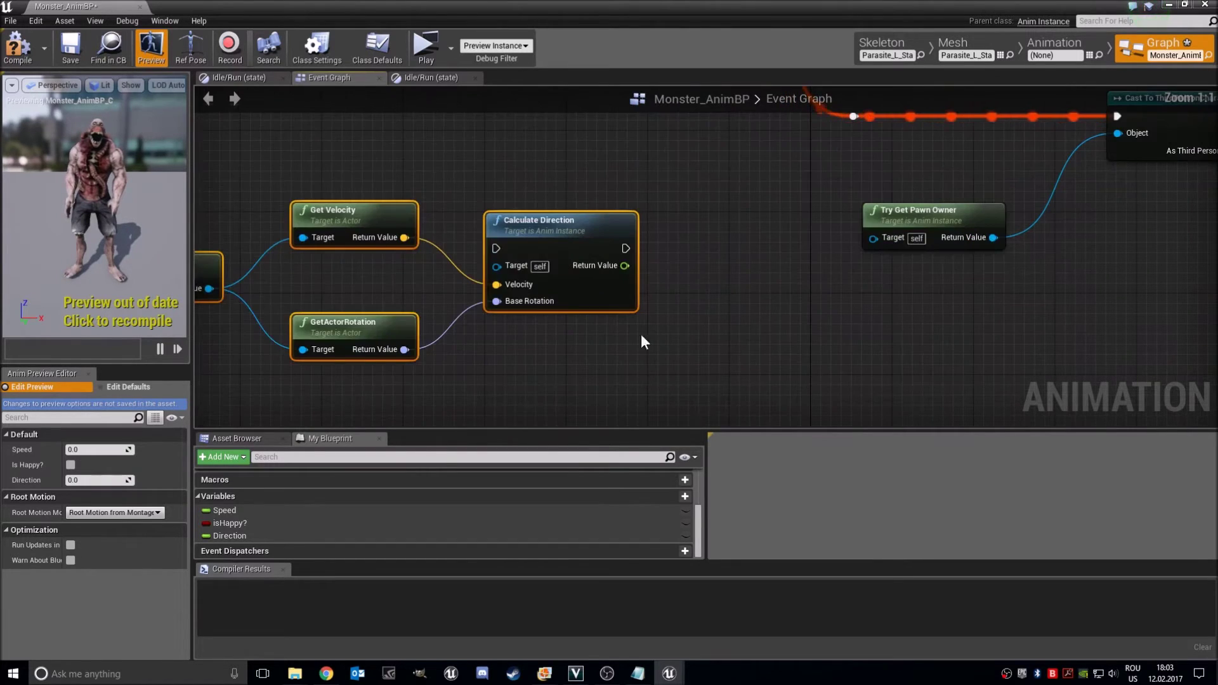
left_click(263, 536)
left_click_drag(263, 539, 706, 243)
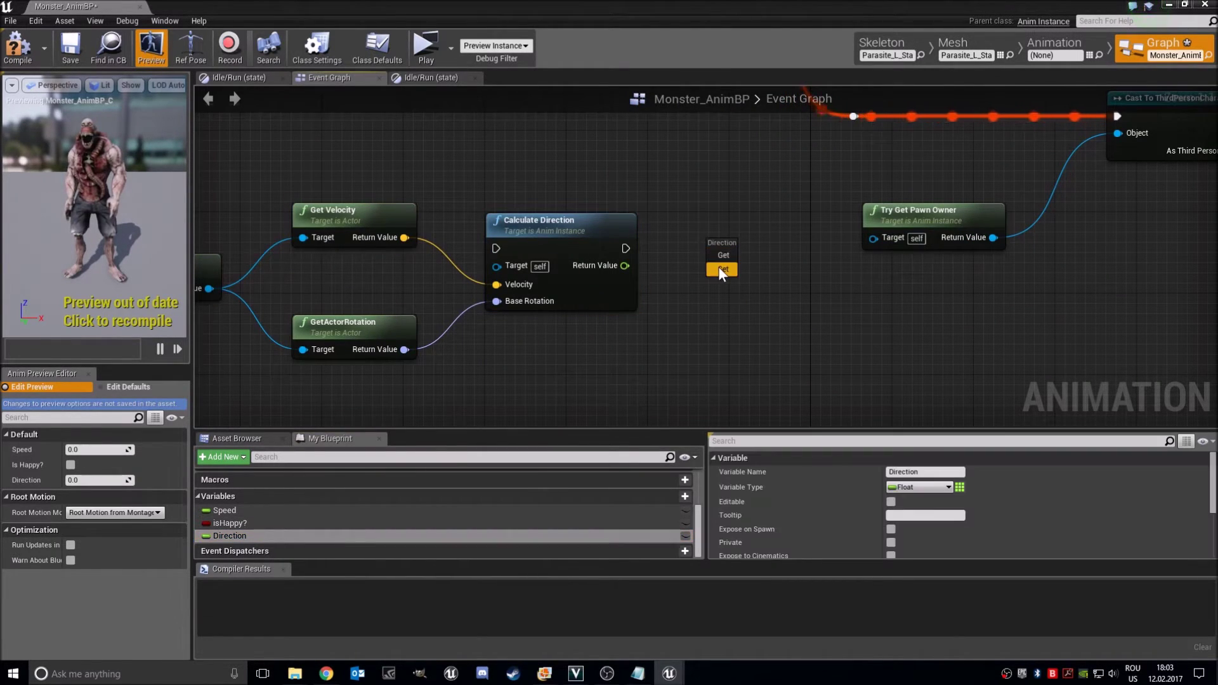
left_click(718, 267)
left_click_drag(624, 266, 721, 267)
left_click_drag(625, 248, 721, 247)
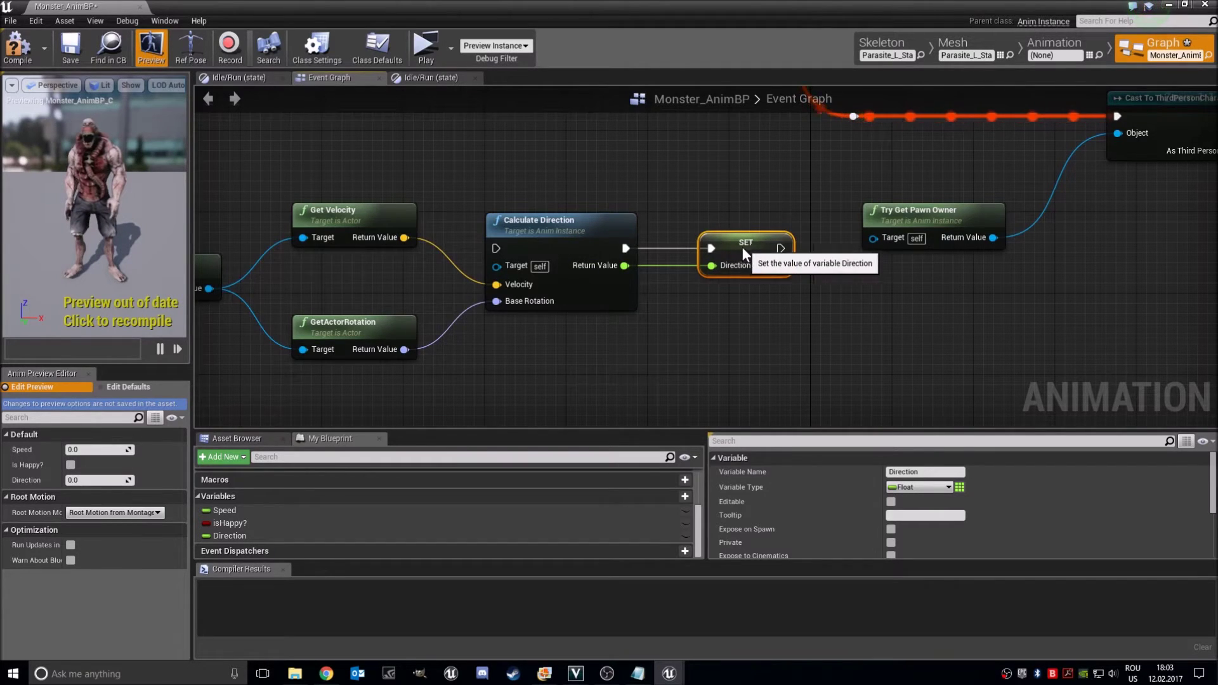
Move the whole direction calculation node group to the far side of the SET Speed node.
scroll(656, 322, "down", 3)
scroll(393, 370, "down", 2)
right_click_drag(438, 306, 359, 331)
scroll(389, 370, "up", 1)
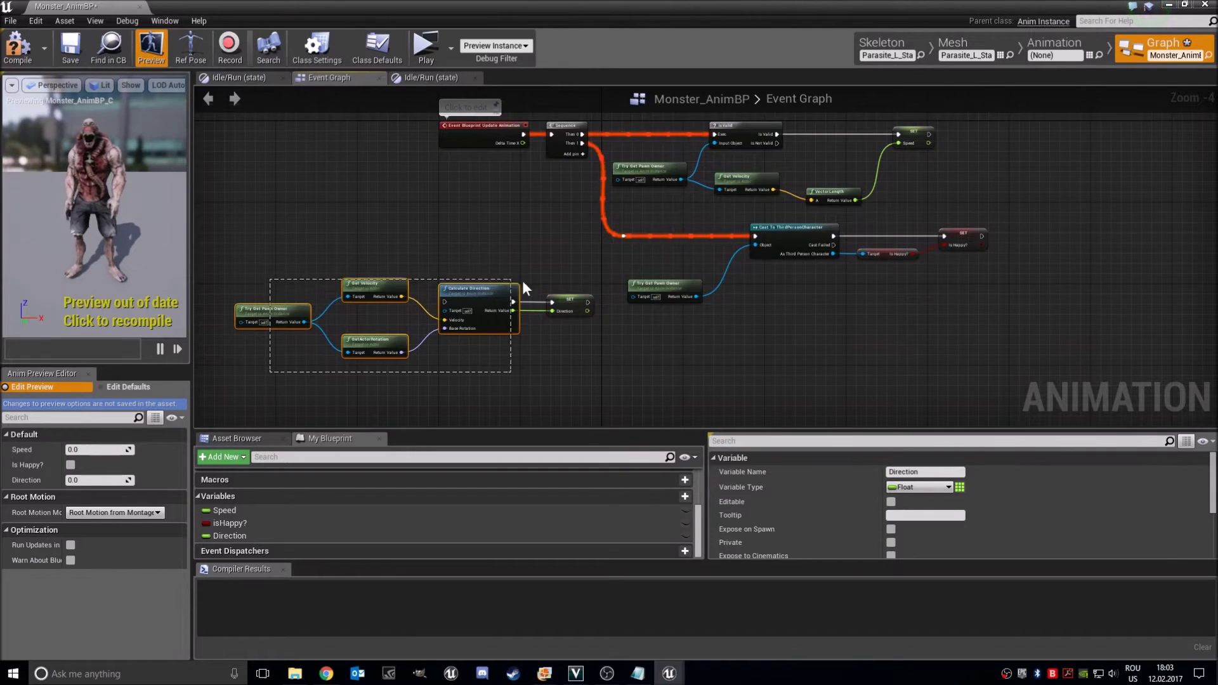
right_click_drag(592, 291, 446, 342)
left_click_drag(443, 345, 1152, 208)
left_click(801, 249)
Add a Sequence node after IsValid and connect the Is Valid output to it.
scroll(800, 245, "up", 5)
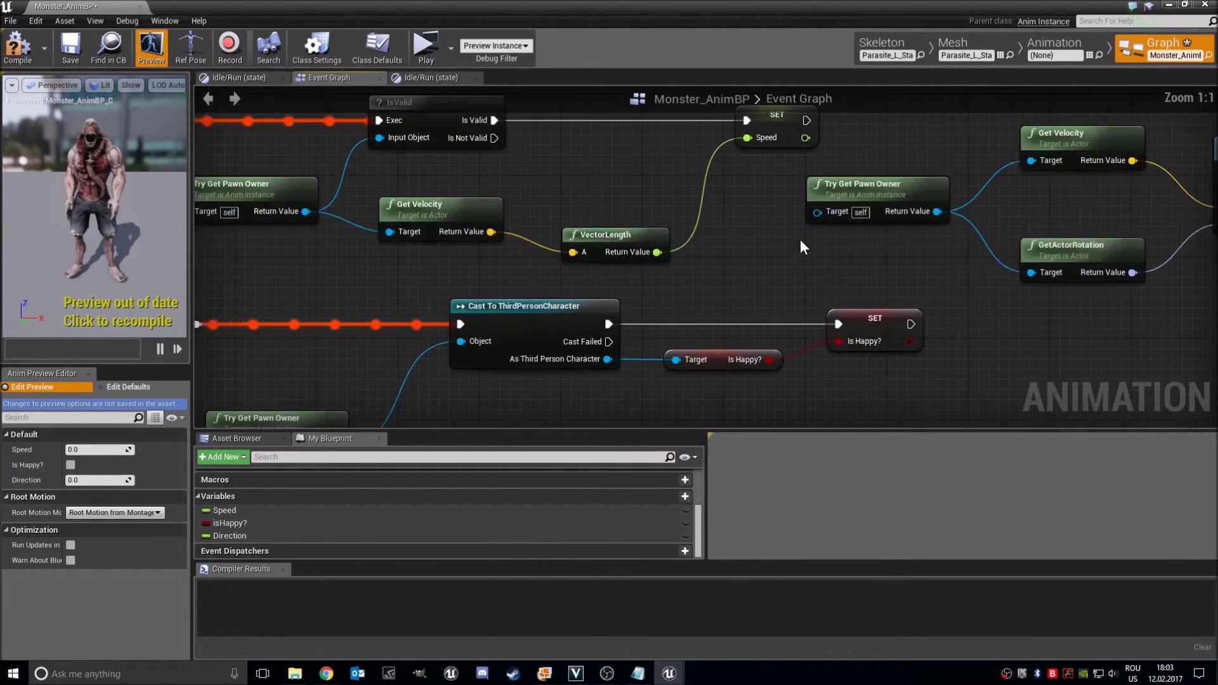
left_click(555, 202)
left_click_drag(509, 218, 566, 225)
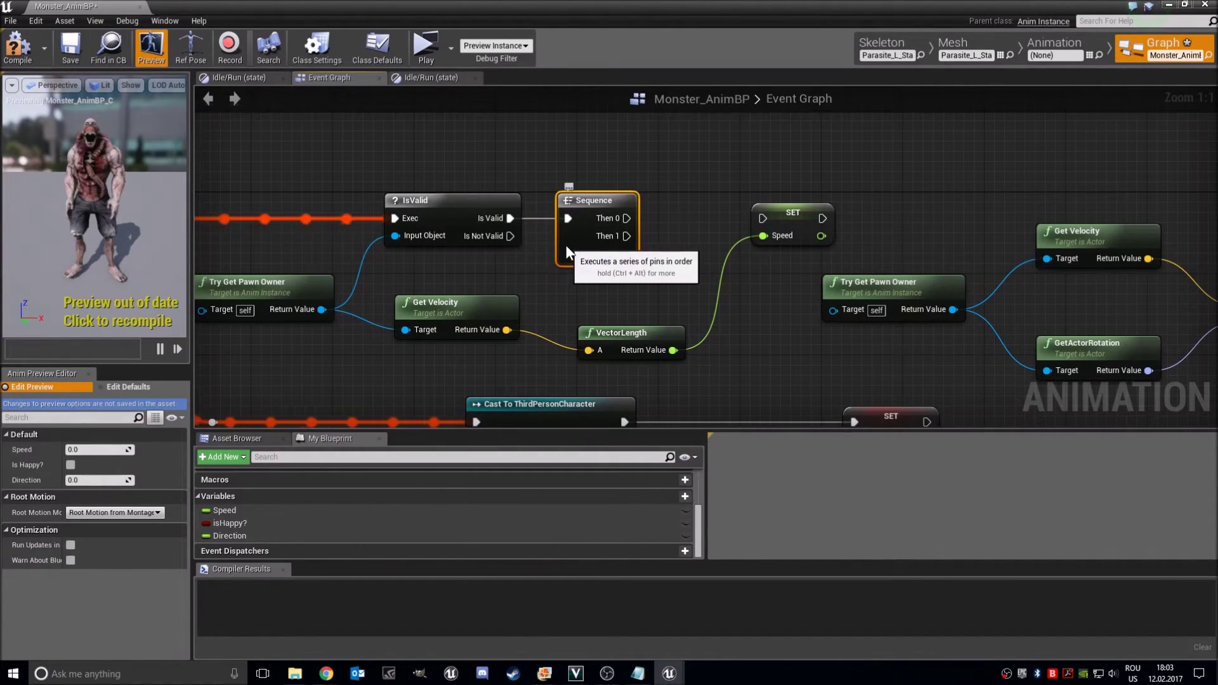
right_click_drag(529, 253, 504, 374)
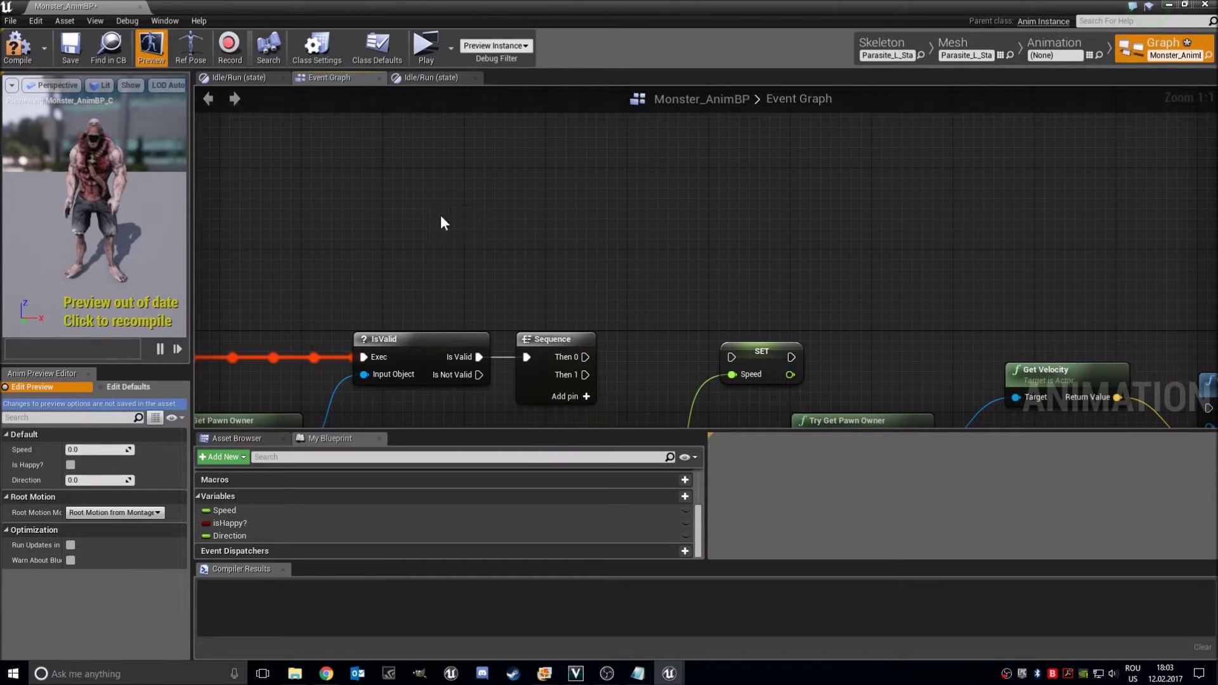
Add an extra Sequence node in the empty area above IsValid and delete it again.
key("s")
left_click(523, 199)
left_click_drag(438, 204, 614, 231)
key("Delete")
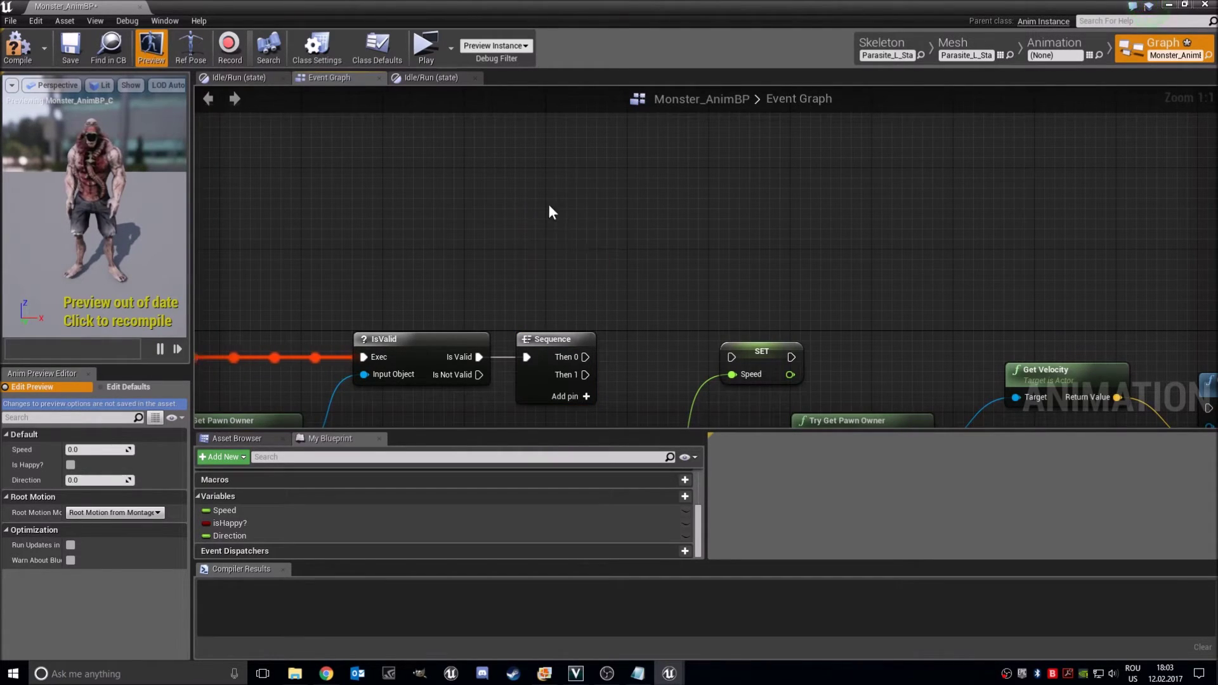
Search the blueprint's action list for "sequence" and close the list without adding a node.
right_click(537, 196)
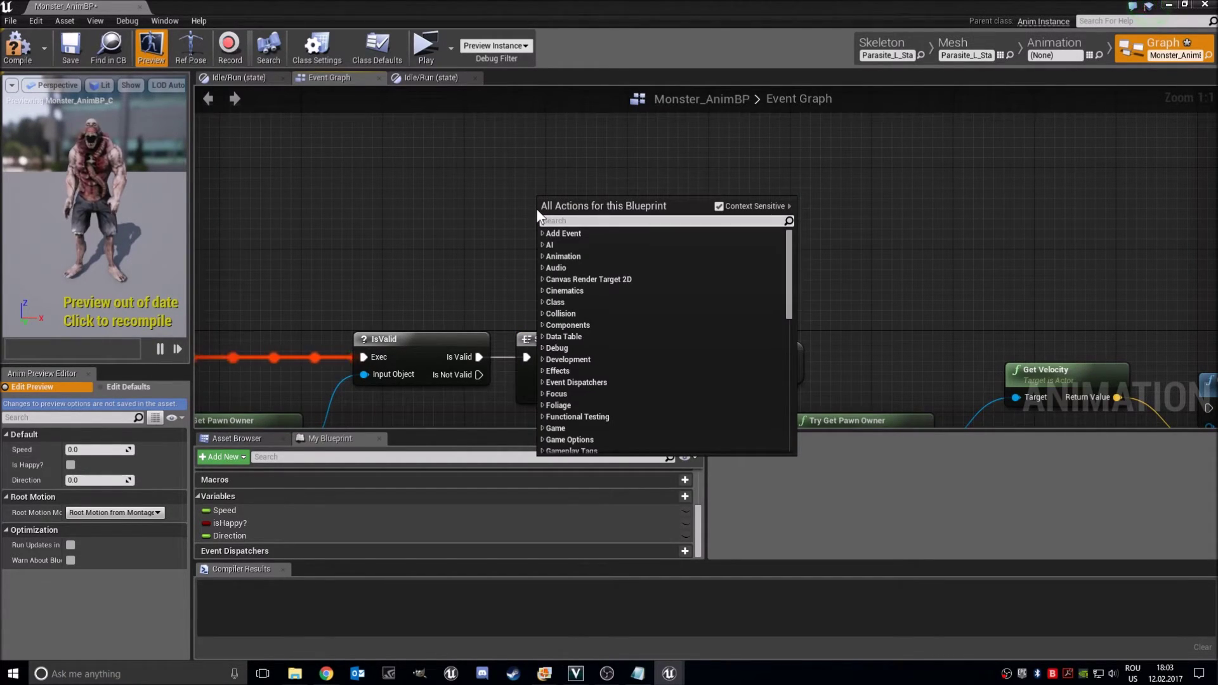
type("sequenc")
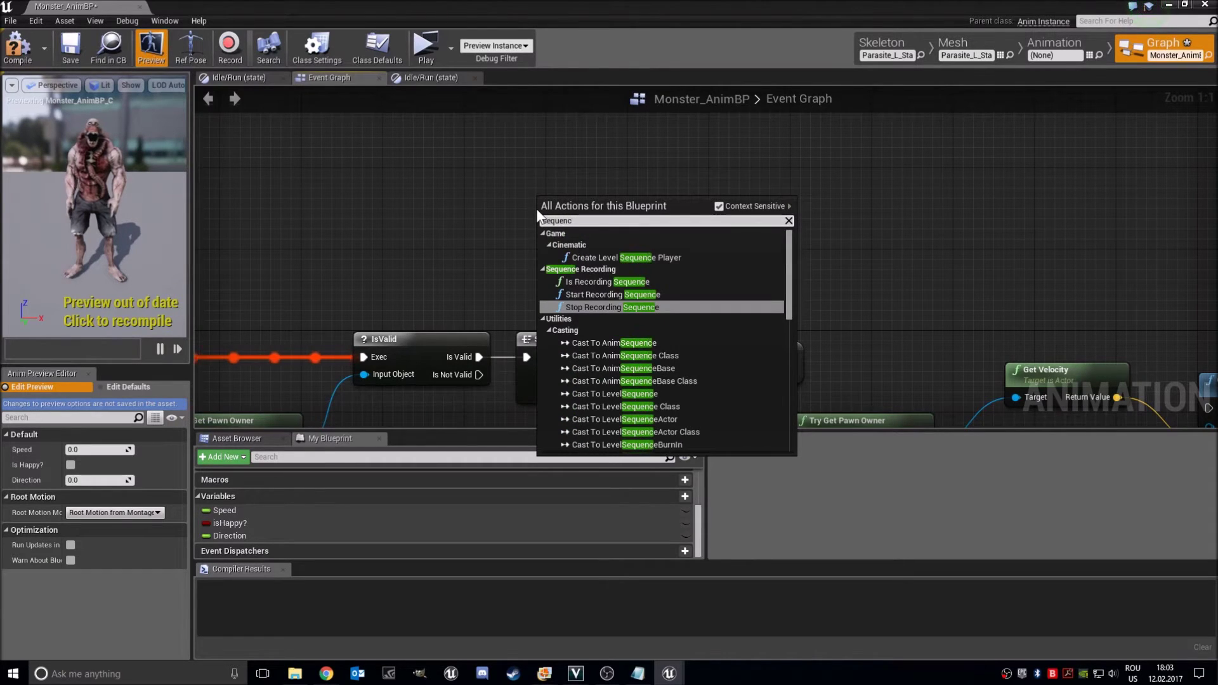
type("e")
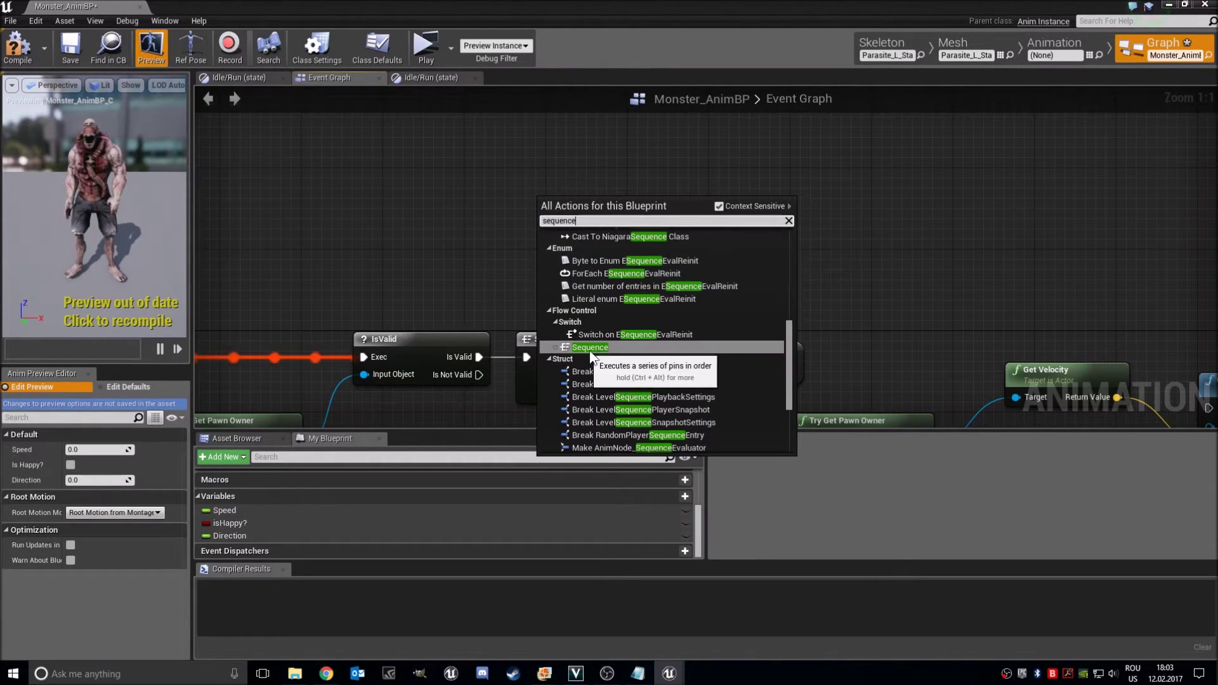
left_click(472, 295)
Connect the Then 0 output of the new Sequence node to the SET Speed node.
scroll(512, 287, "down", 1)
scroll(671, 314, "up", 1)
right_click_drag(672, 315, 578, 211)
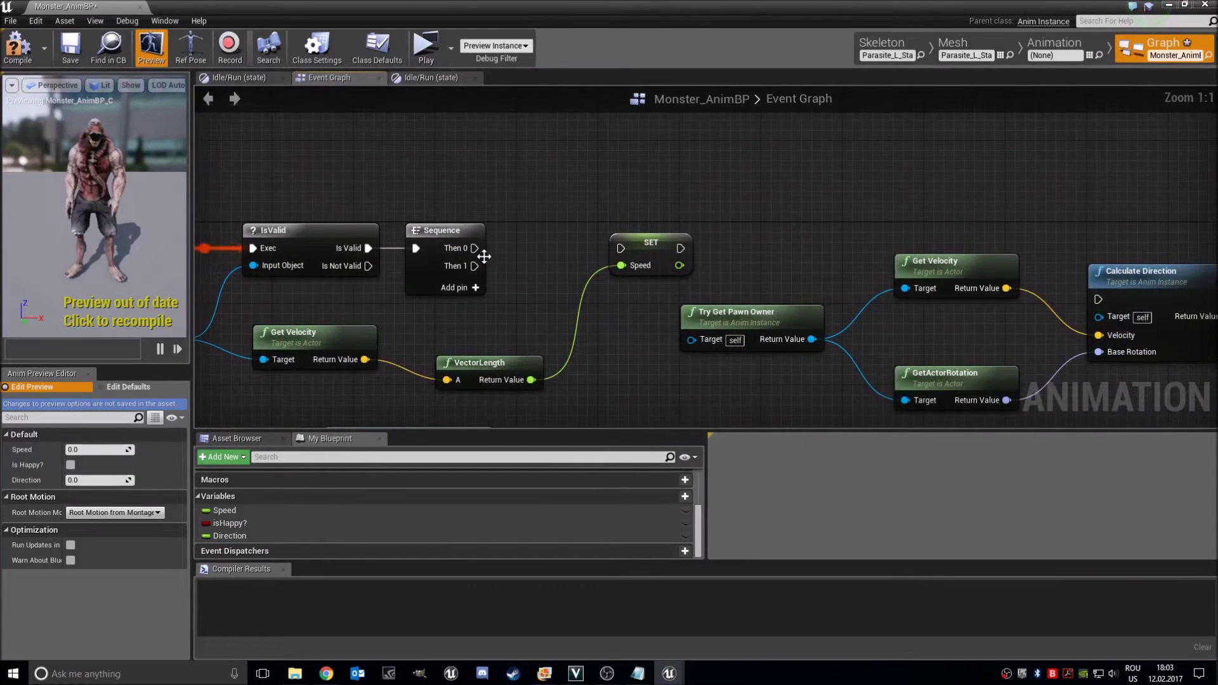
left_click_drag(474, 248, 621, 248)
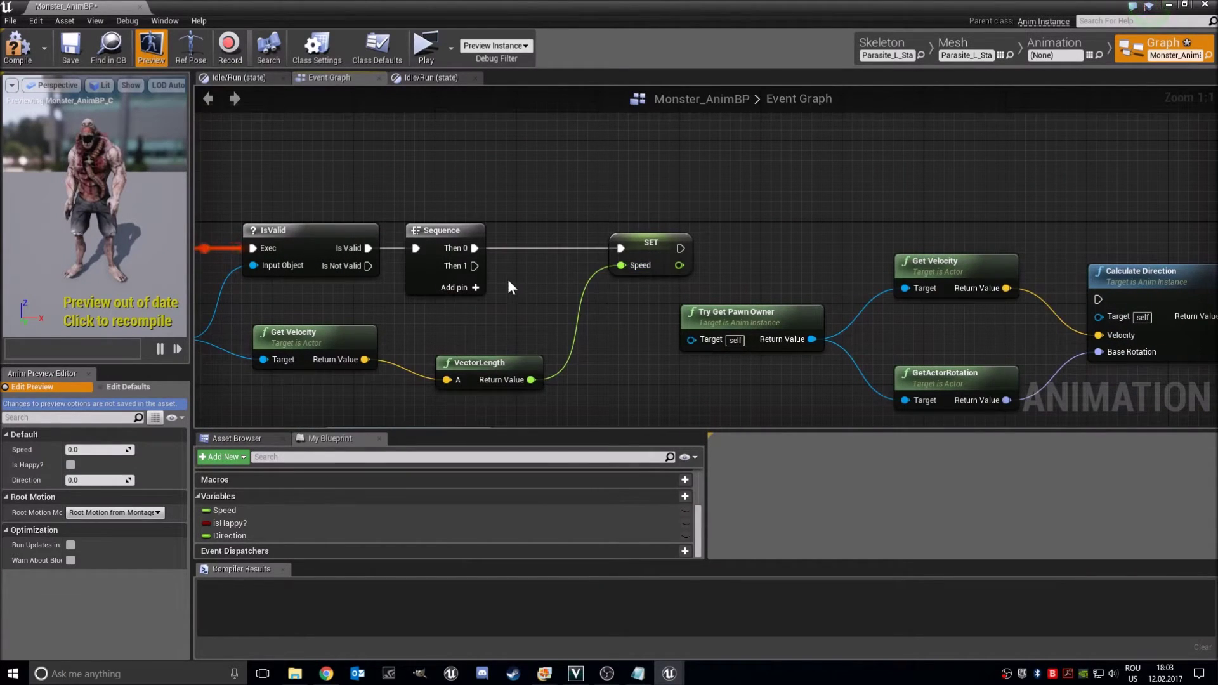
Reposition the direction calculation node group lower in the graph, beside the SET Is Happy? node.
scroll(778, 356, "down", 1)
right_click_drag(777, 356, 622, 261)
left_click_drag(554, 274, 1086, 202)
right_click_drag(1057, 322, 830, 290)
left_click_drag(700, 189, 833, 275)
left_click(364, 204)
right_click_drag(364, 204, 545, 251)
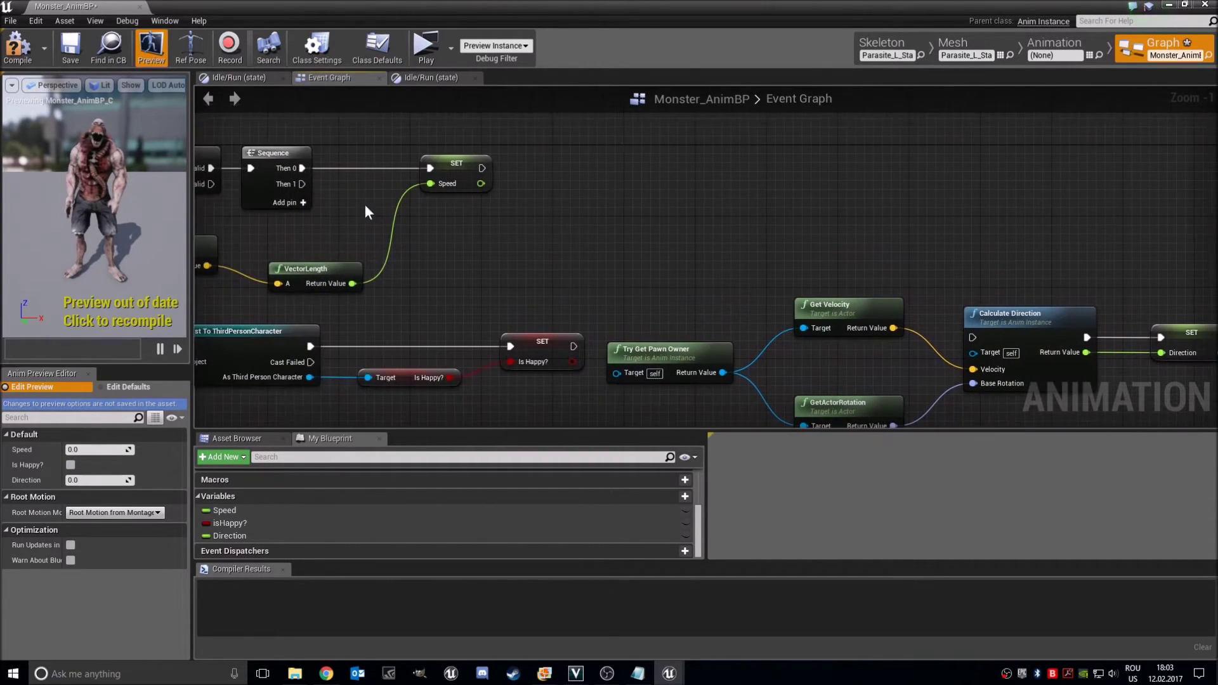
Wire the Sequence node's Then 1 output to a new reroute node below the SET Speed node.
left_click_drag(302, 184, 538, 279)
left_click_drag(676, 313, 763, 259)
left_click_drag(454, 264, 463, 261)
scroll(551, 397, "down", 10)
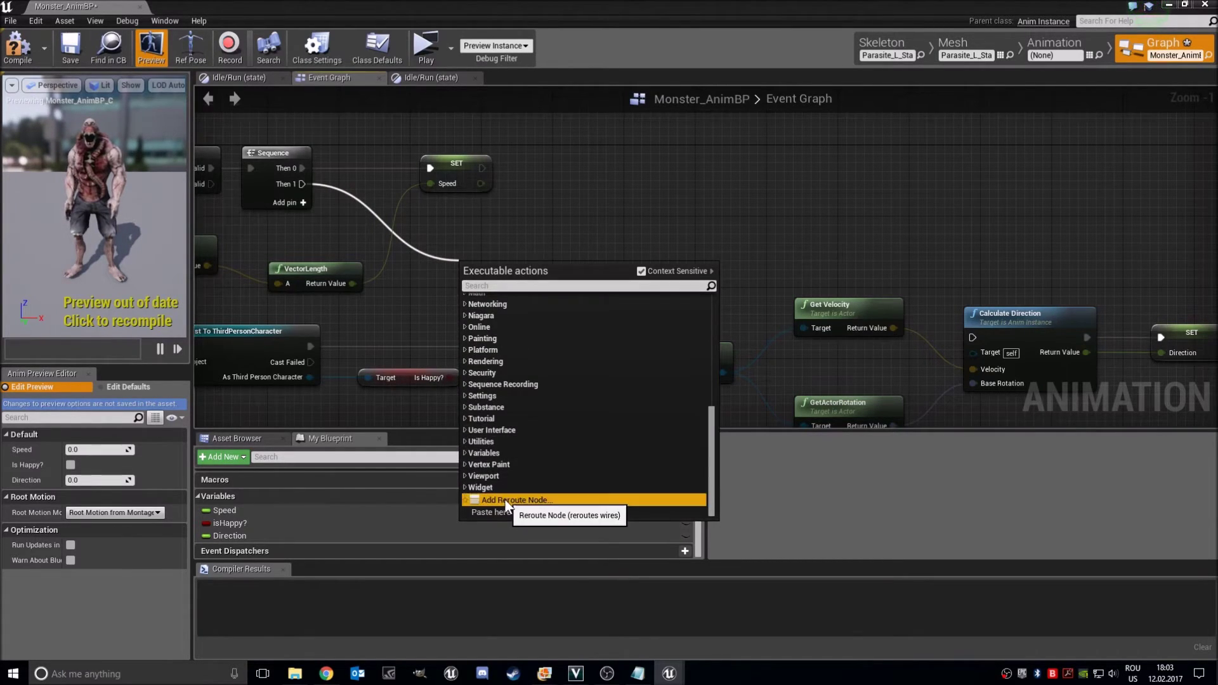
left_click(504, 498)
Extend the wire through a second reroute node above Get Velocity and connect it to Calculate Direction's execution input.
left_click_drag(467, 267, 895, 271)
scroll(990, 396, "down", 10)
left_click(950, 507)
scroll(946, 280, "up", 1)
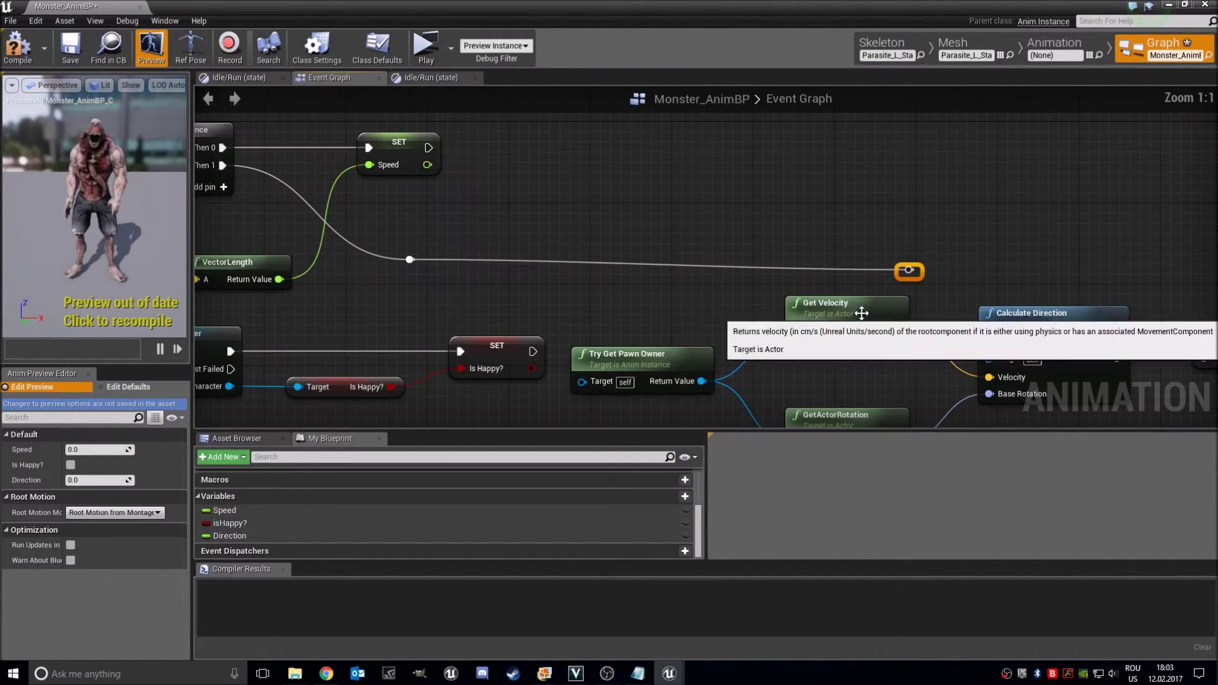
left_click_drag(918, 281, 988, 341)
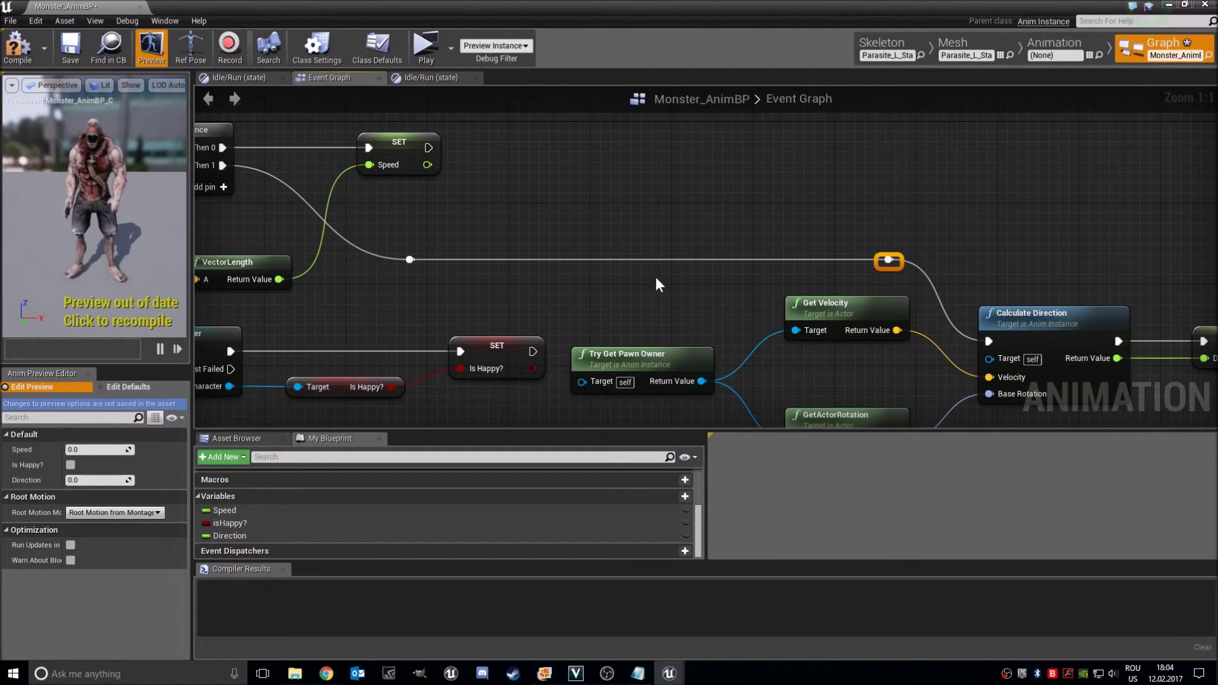
Compile Monster_AnimBP and play-test the monster's movement in the game preview.
scroll(682, 333, "down", 1)
scroll(649, 272, "down", 3)
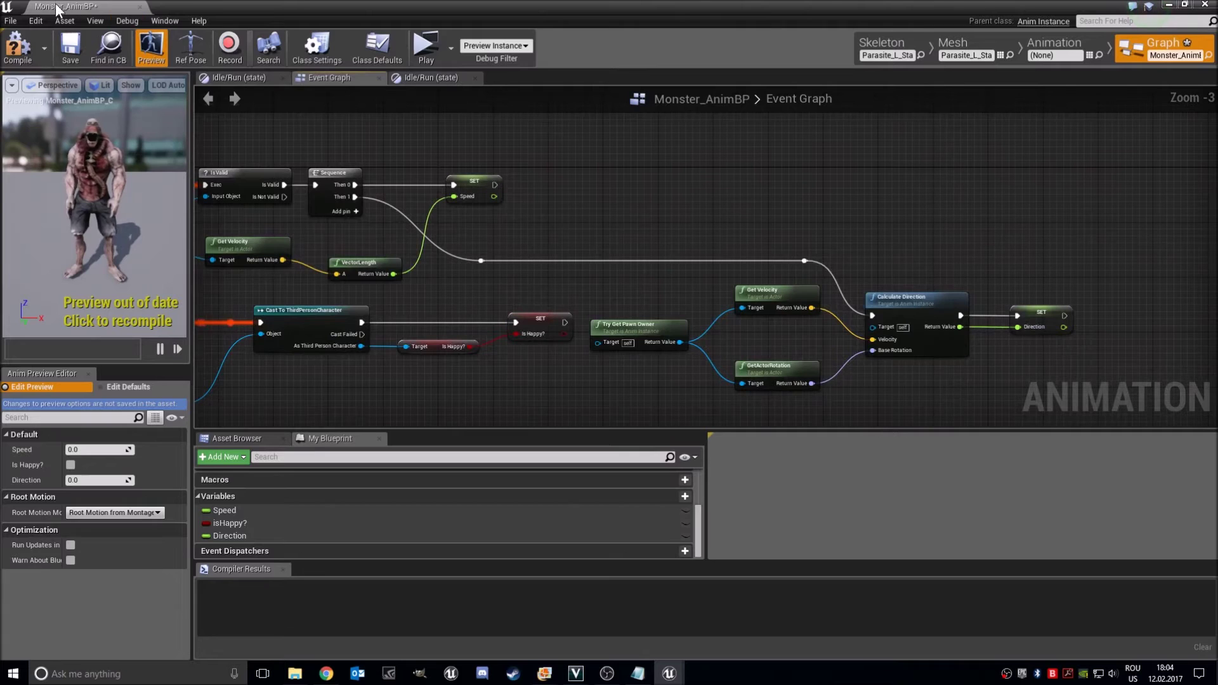
left_click(23, 60)
scroll(661, 249, "up", 3)
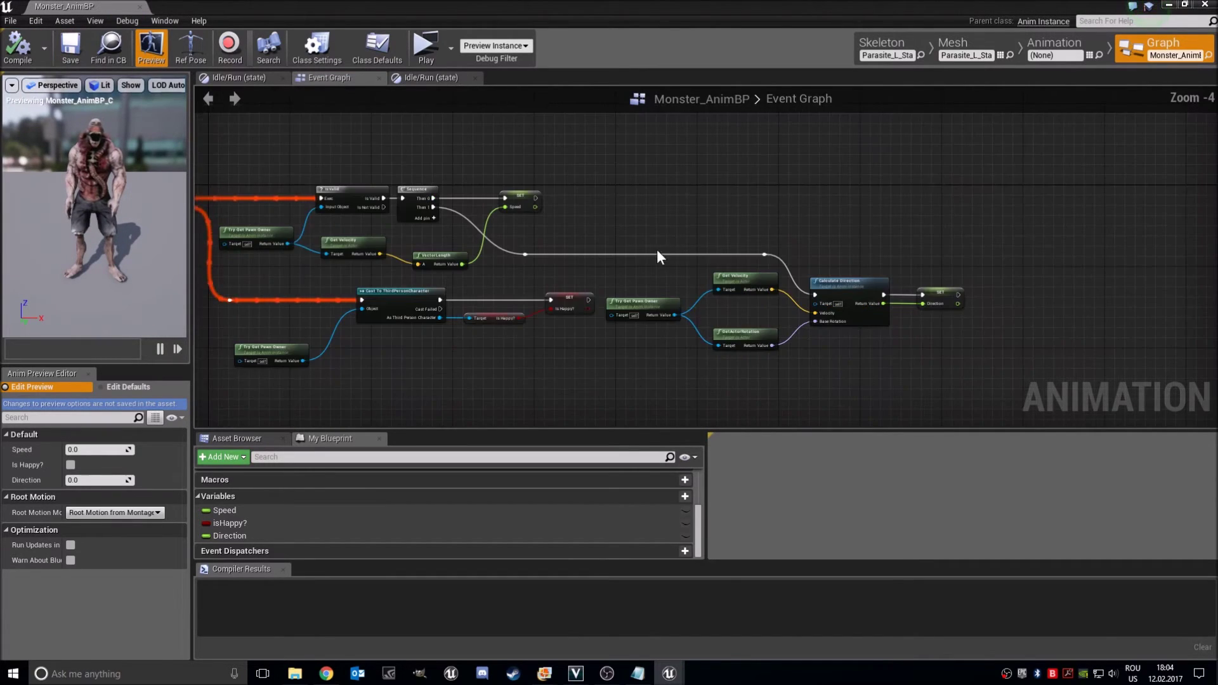
left_click(426, 46)
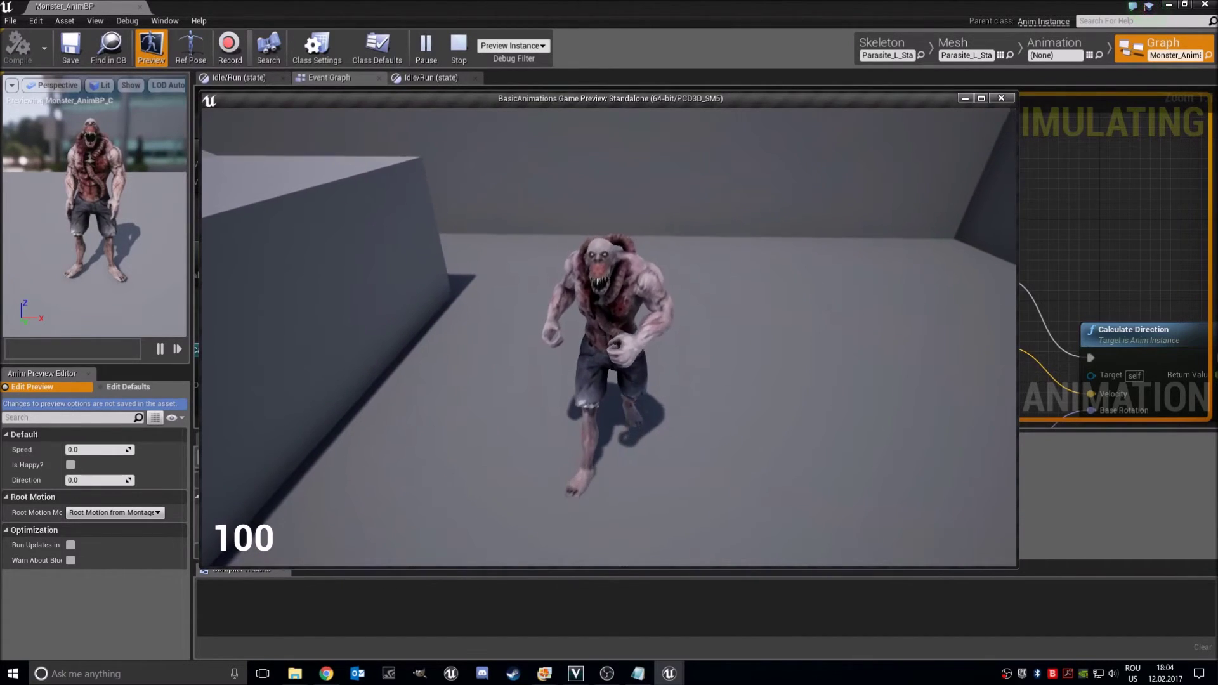
key("Escape")
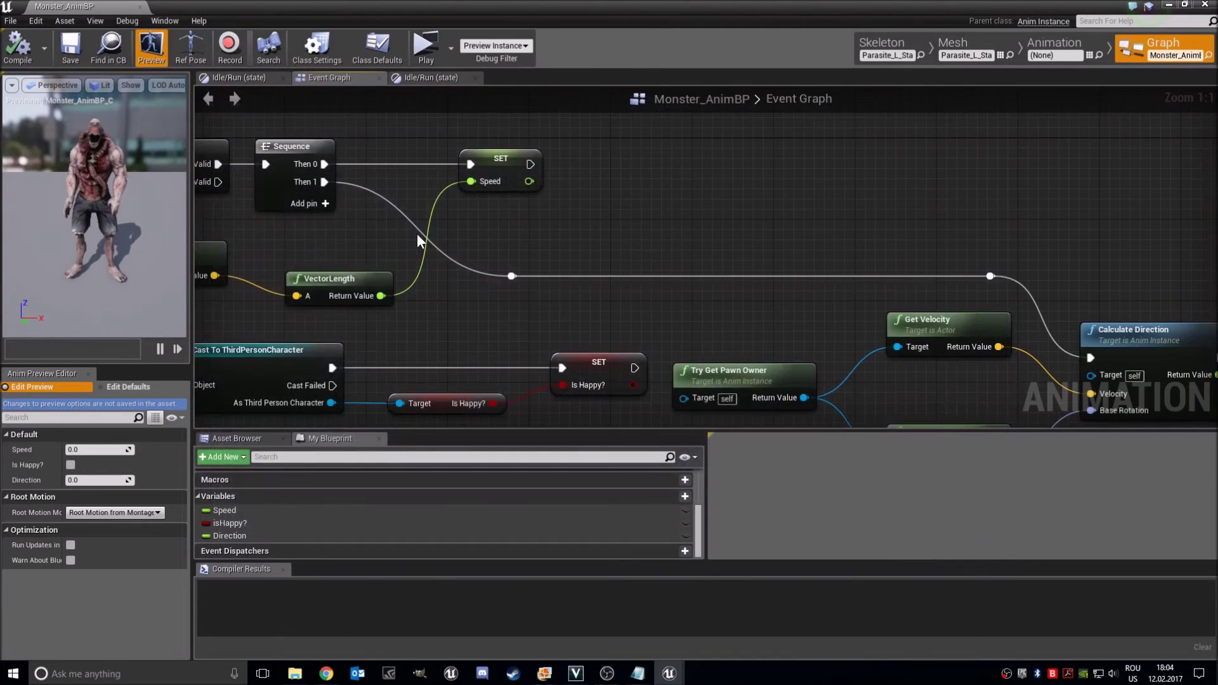
Open the ThirdPersonCharacter blueprint from the Content/ThirdPersonBP/Blueprints folder.
left_click(1171, 5)
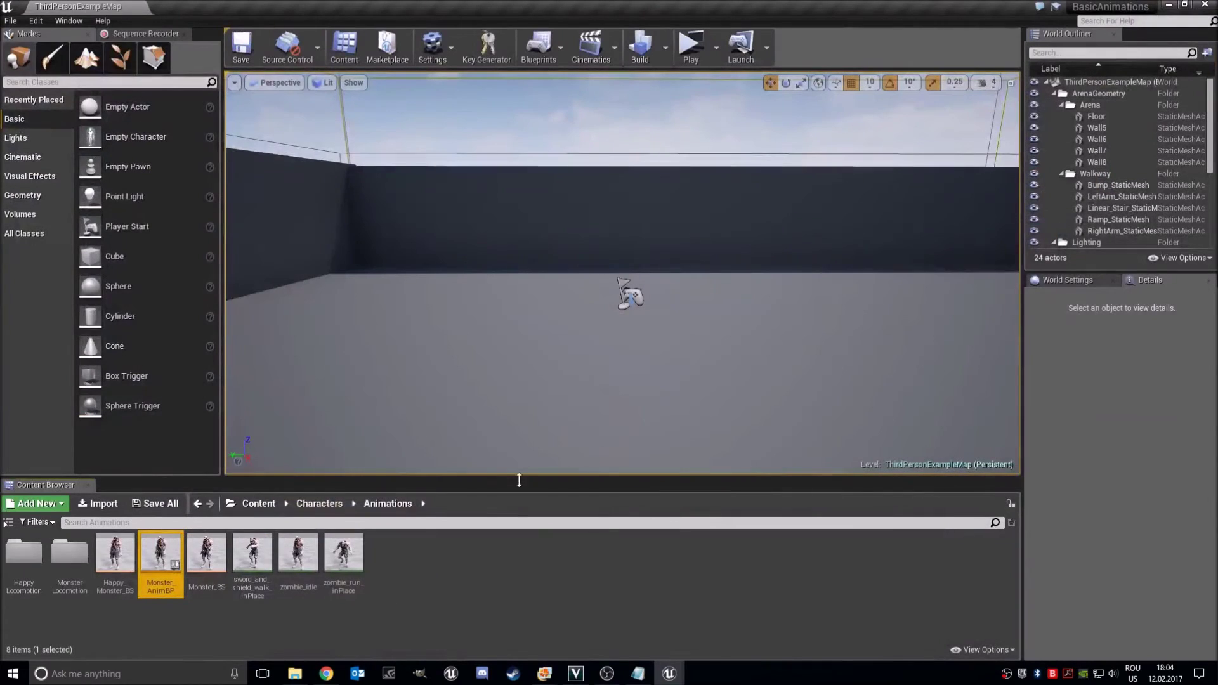
left_click(309, 504)
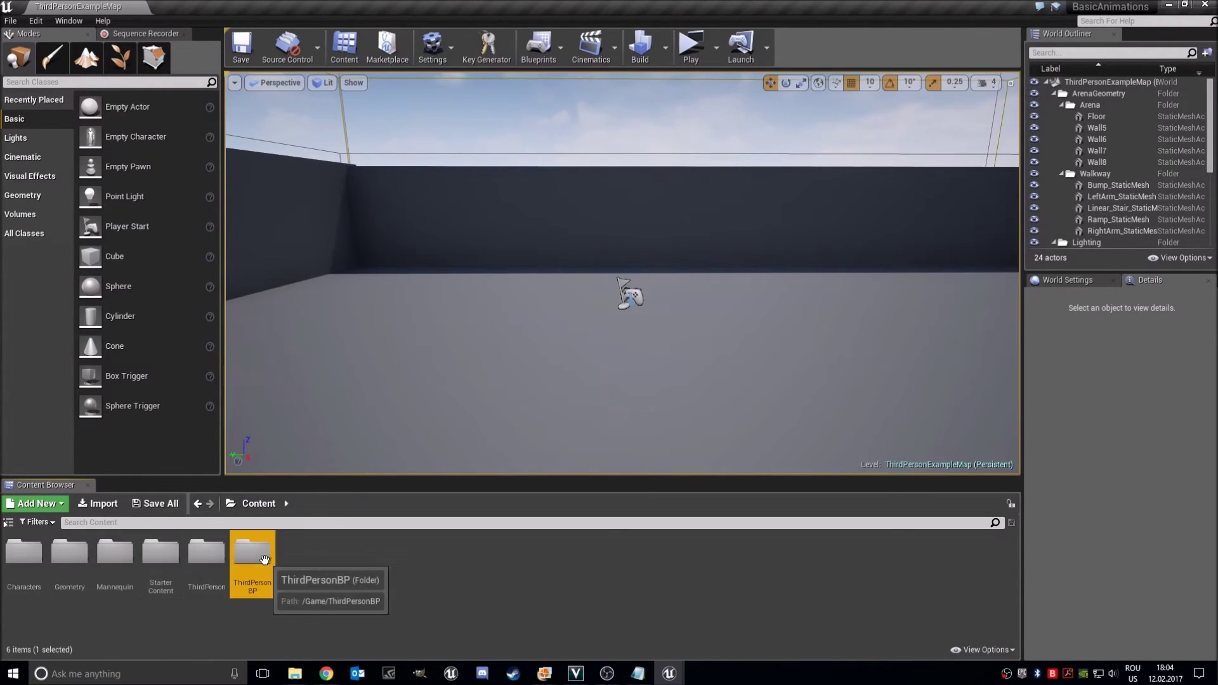
double_click(252, 561)
double_click(32, 561)
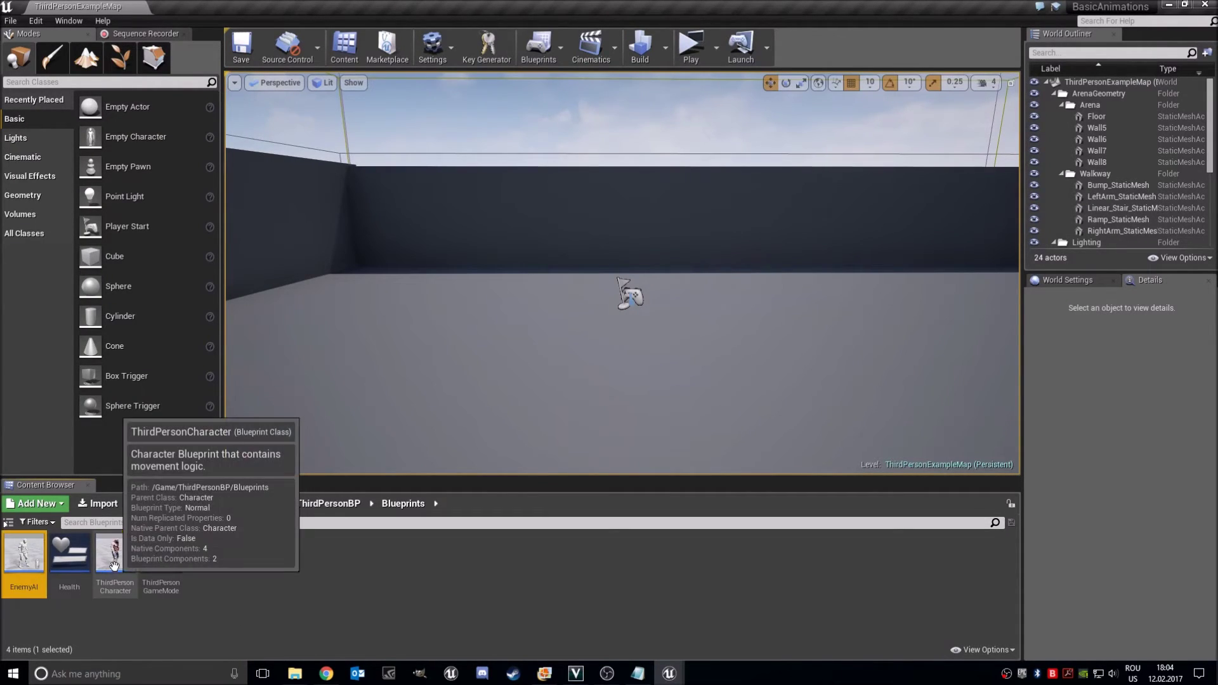
double_click(115, 555)
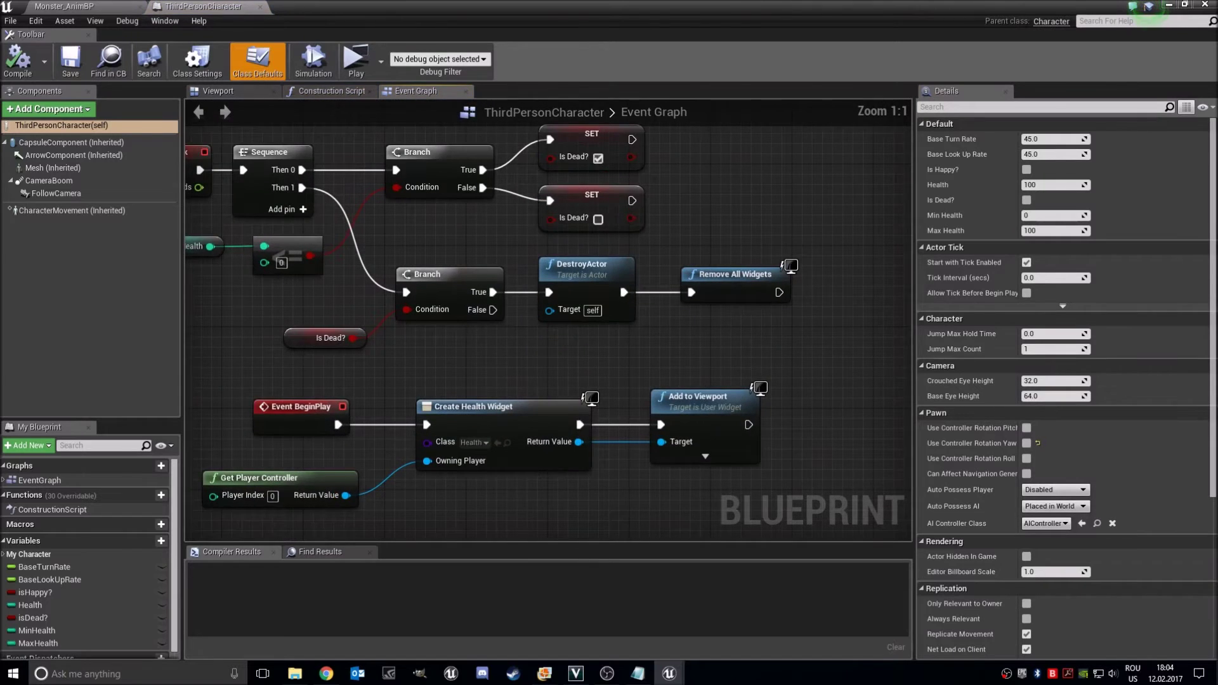
Enable Use Controller Rotation Yaw in ThirdPersonCharacter's Pawn settings and save the blueprint.
left_click(70, 132)
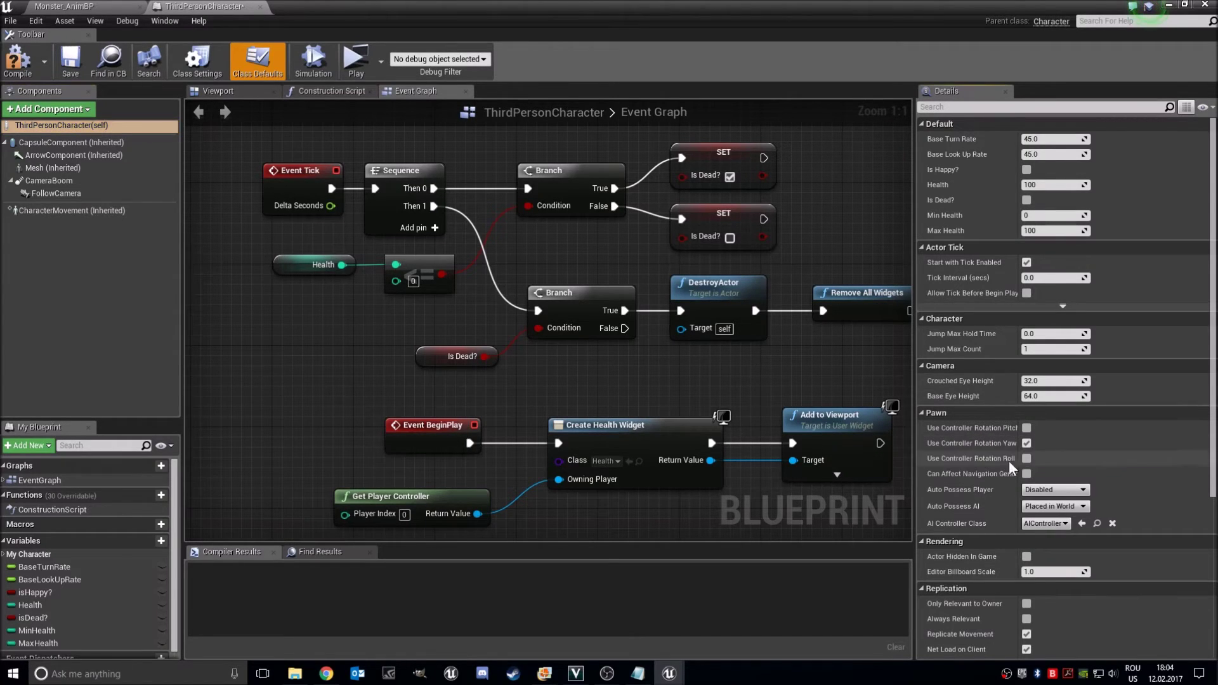
left_click(72, 70)
Play-test the monster's running, jumping and turning with Use Controller Rotation Yaw enabled, and end the preview.
left_click(357, 62)
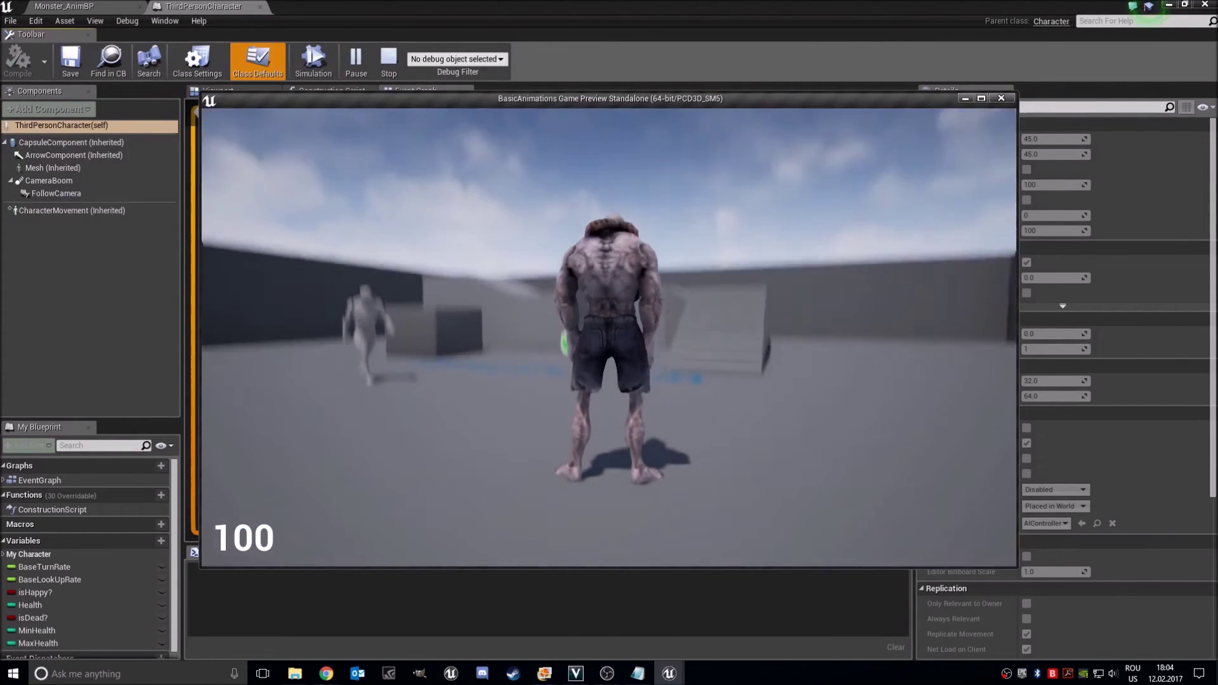
key("w")
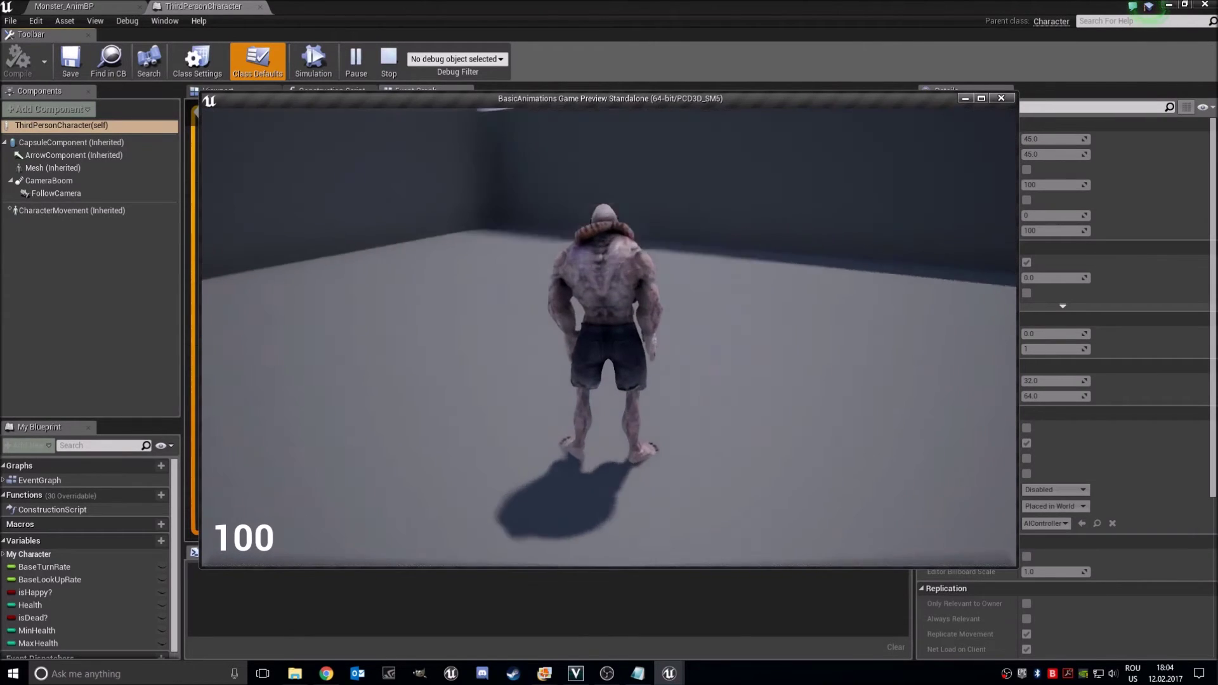
key("w")
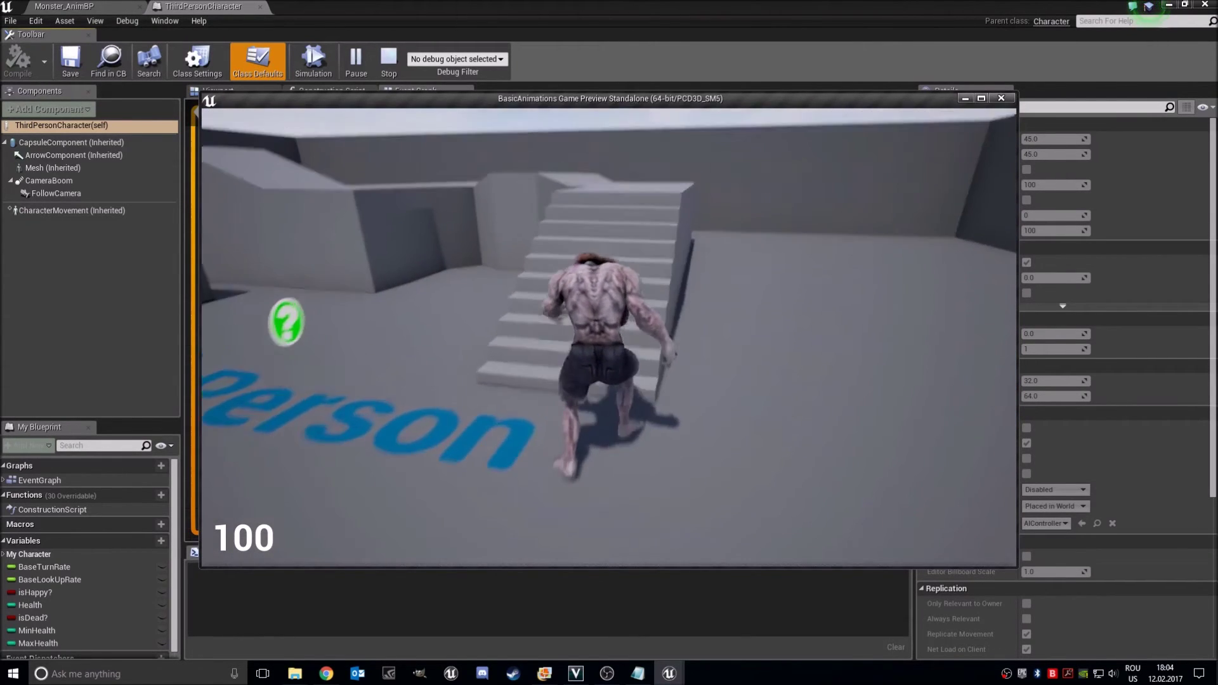
key("space")
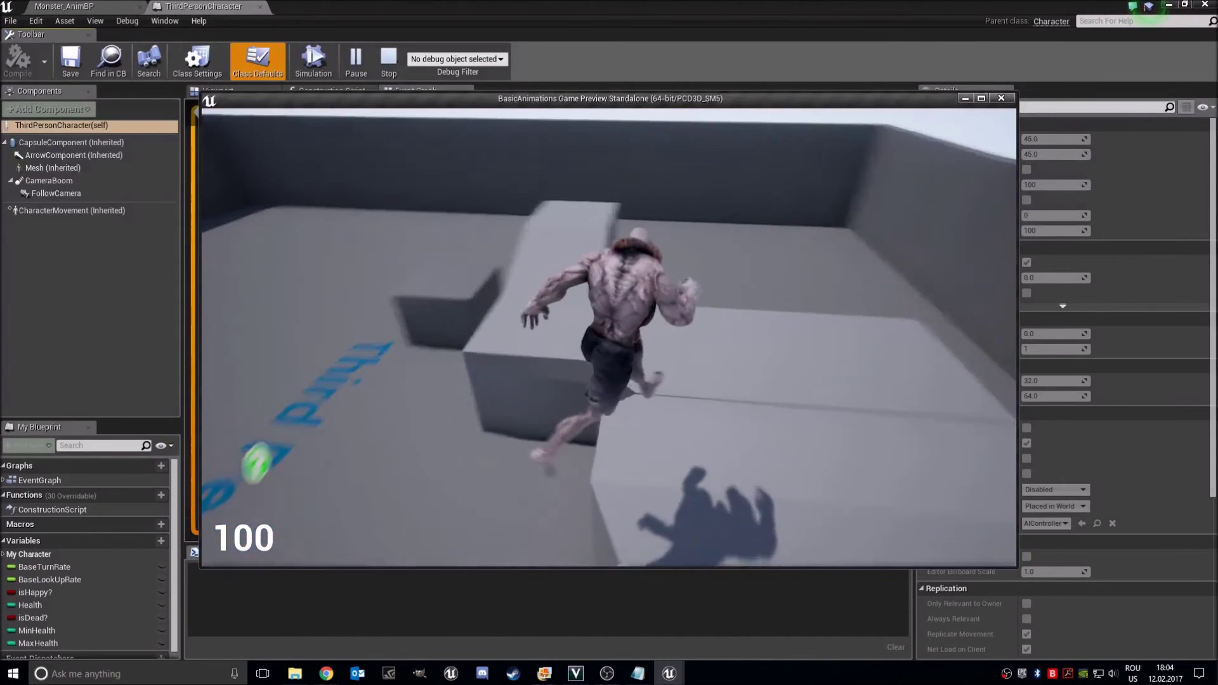
key("w")
key("space")
key("w")
key("space")
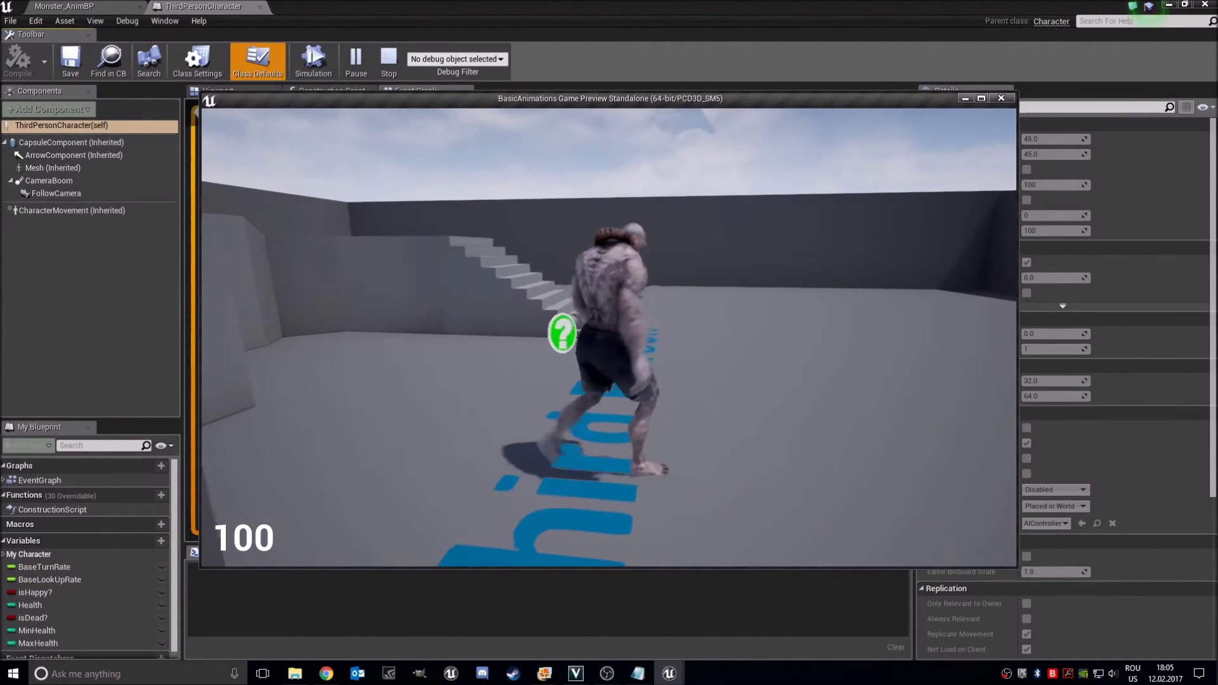
key("w")
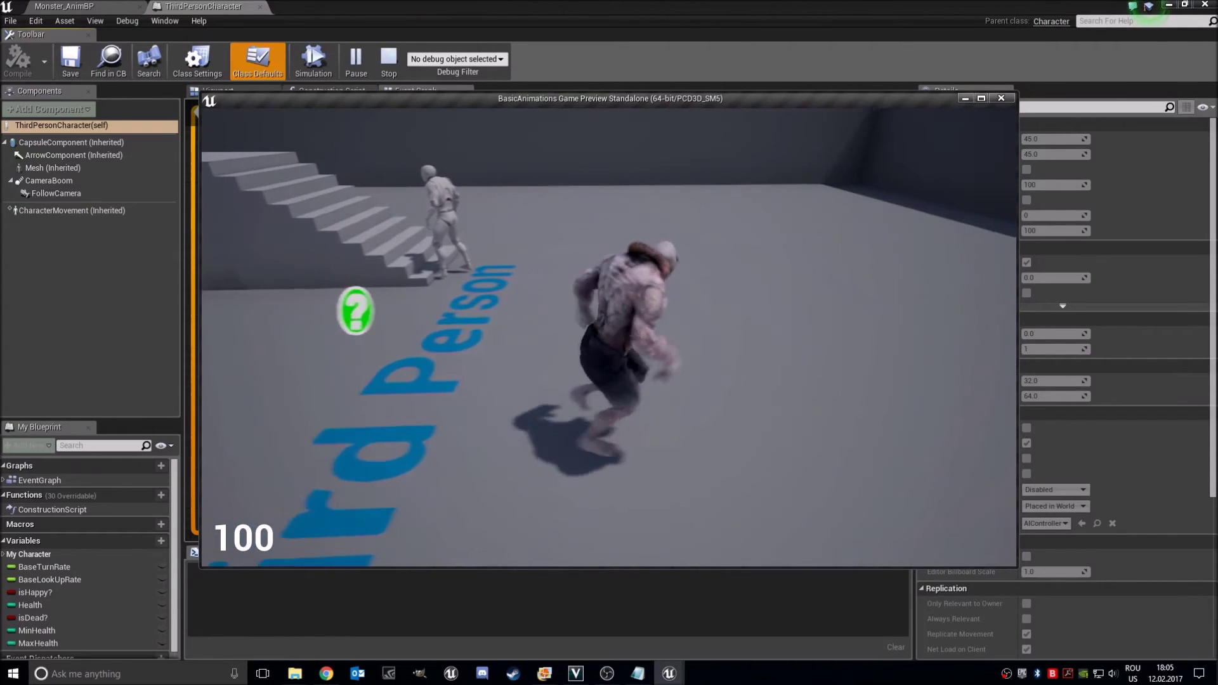
key("Escape")
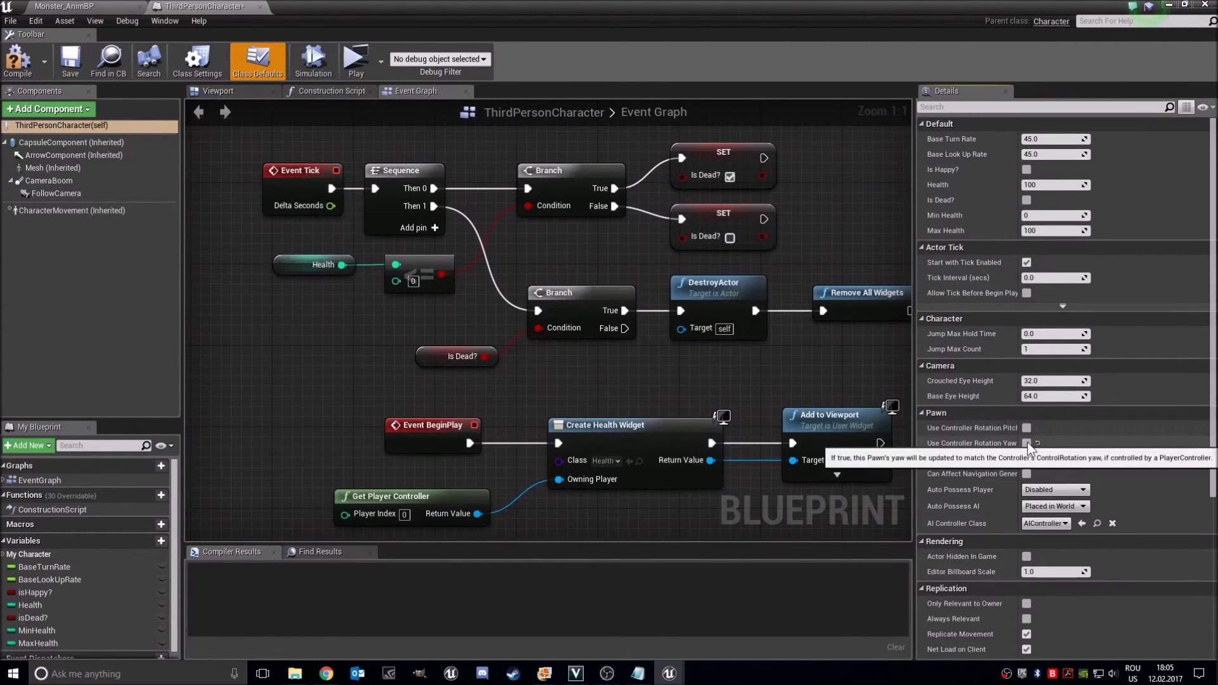
Disable Use Controller Rotation Yaw, compile and save ThirdPersonCharacter, and start the game preview.
left_click(28, 59)
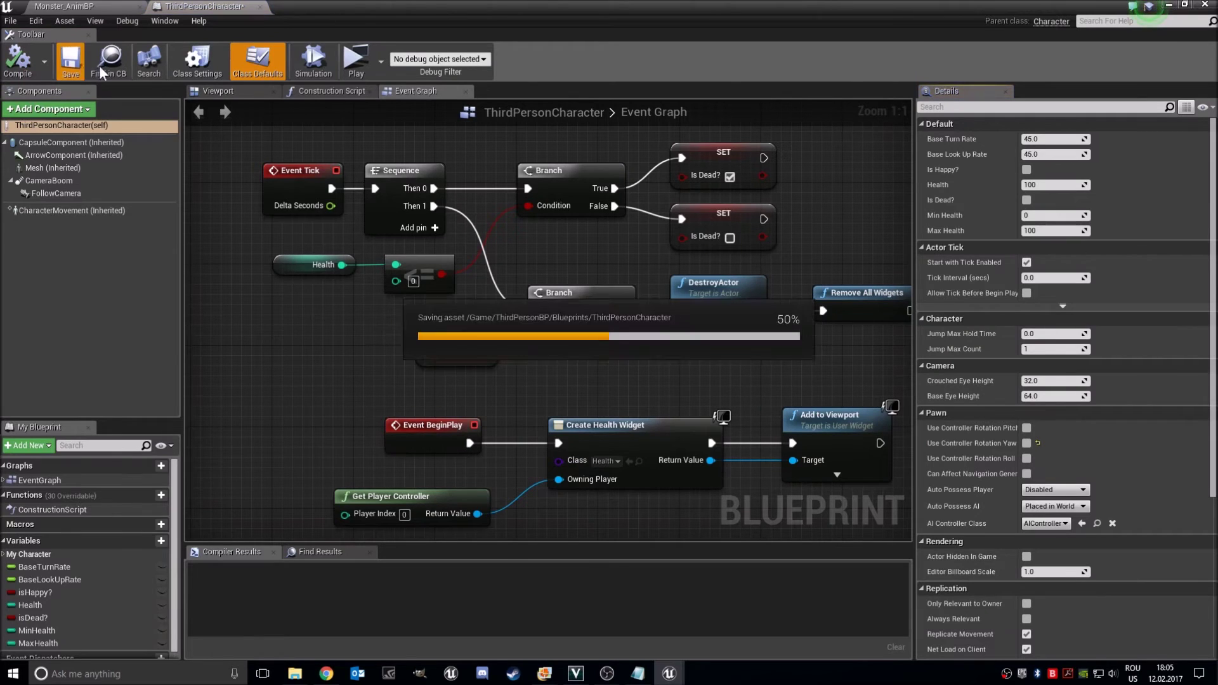
left_click(355, 60)
left_click(477, 221)
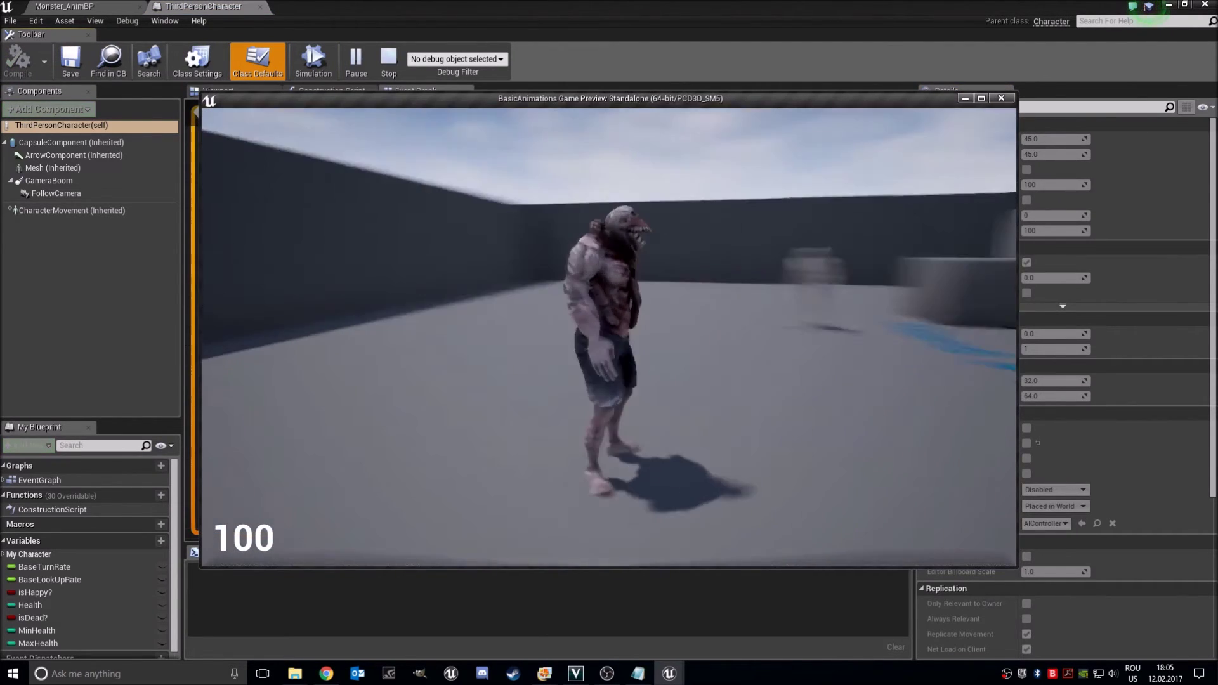
Run and jump with the monster onto the raised platform, and move the preview window aside to view the Pawn settings.
key("d")
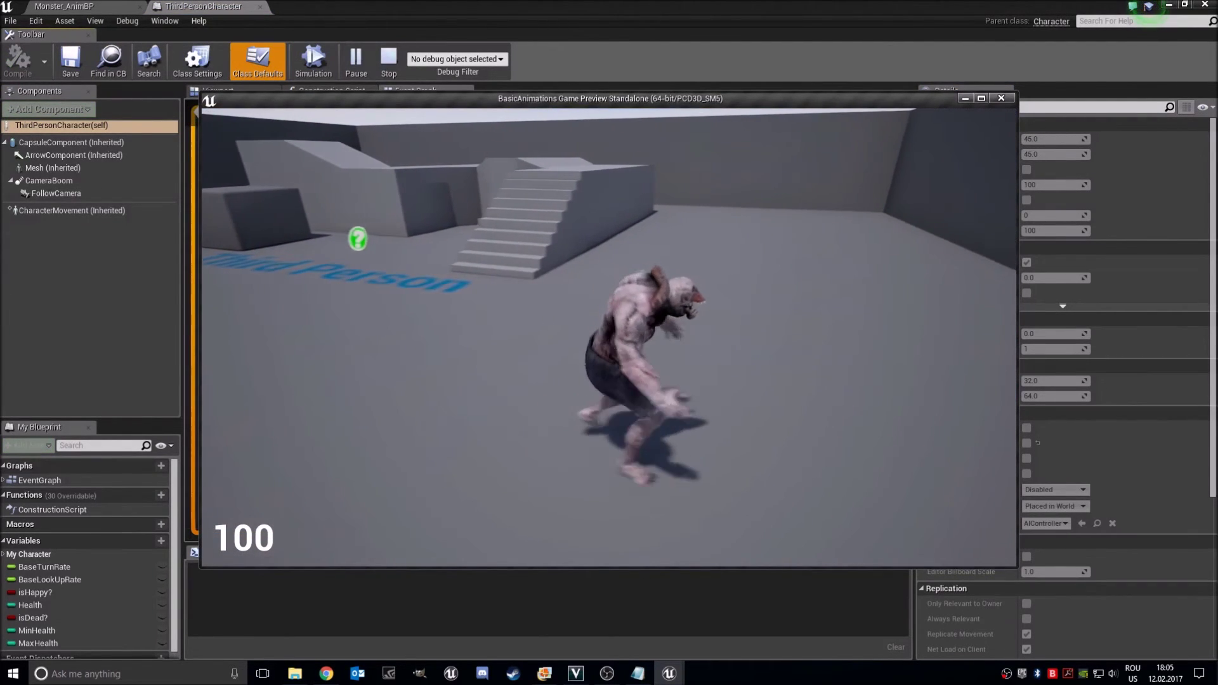
key("w")
key("space")
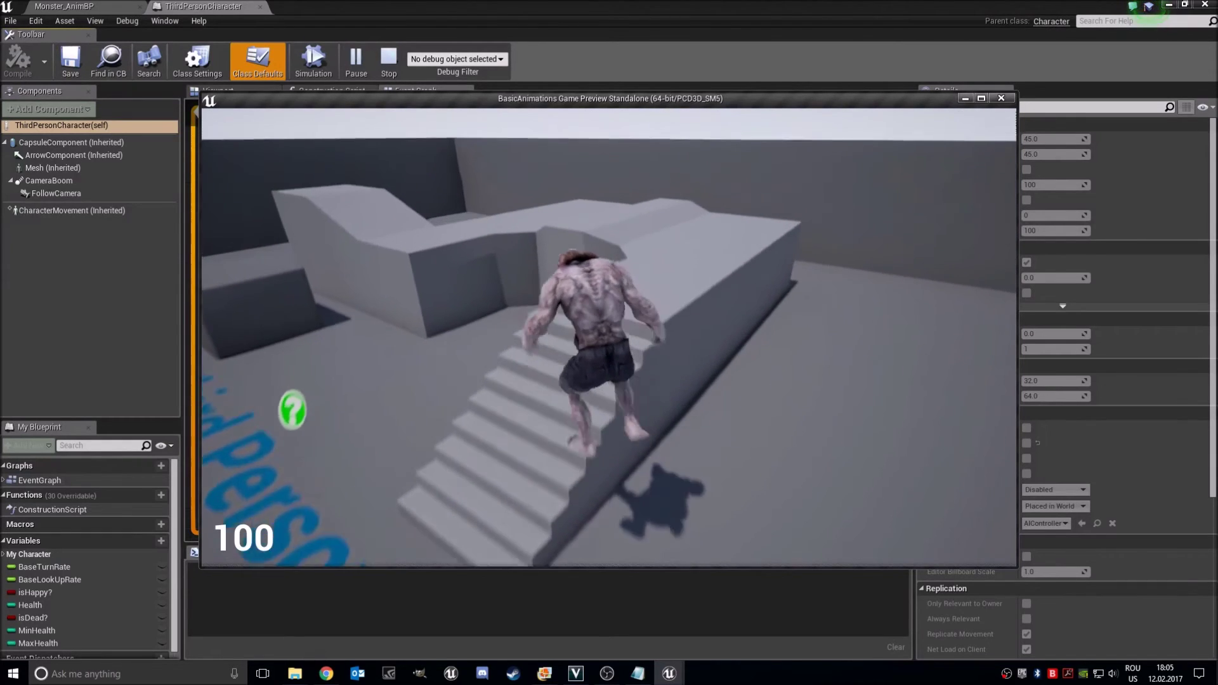
key("w")
key("w")
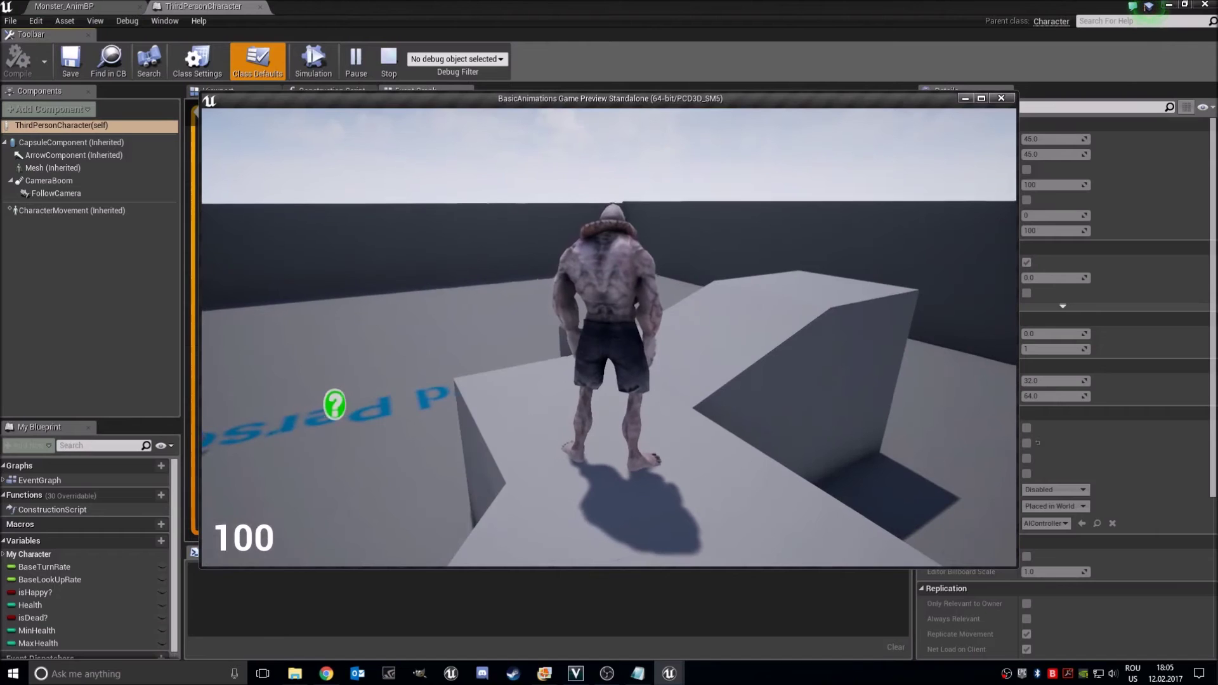
key("super")
left_click_drag(881, 108, 721, 127)
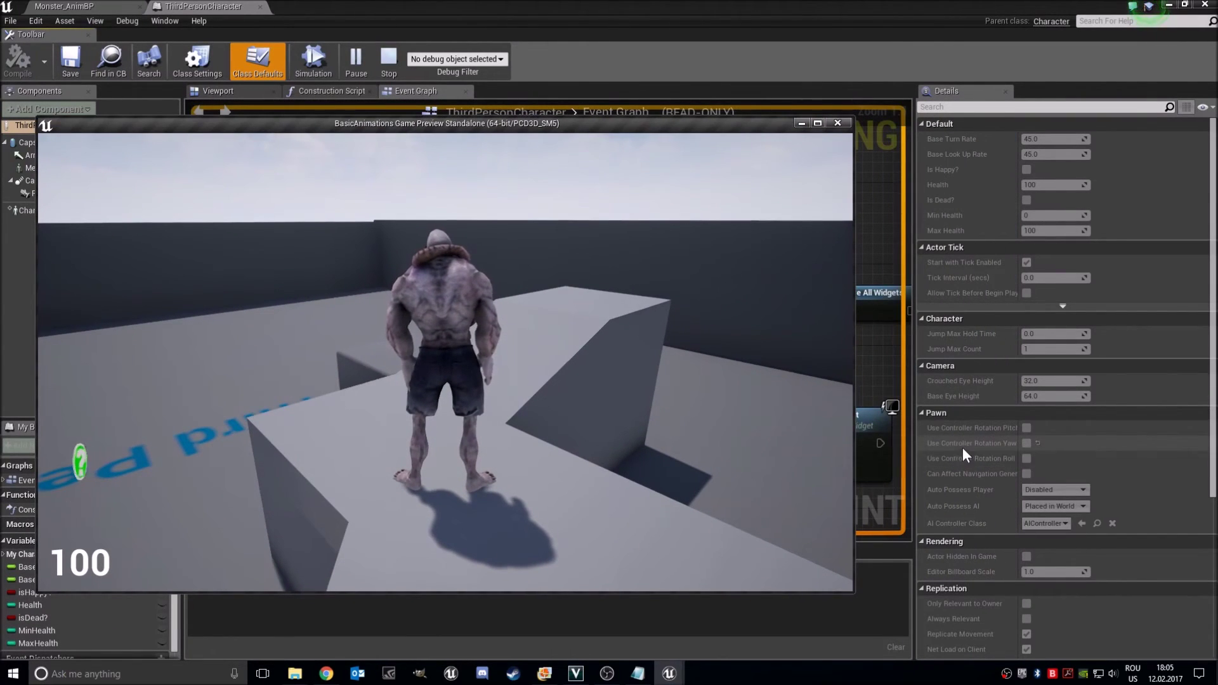
Test how the monster turns when moving forward, sideways and backward without controller yaw, and end the preview.
key("w")
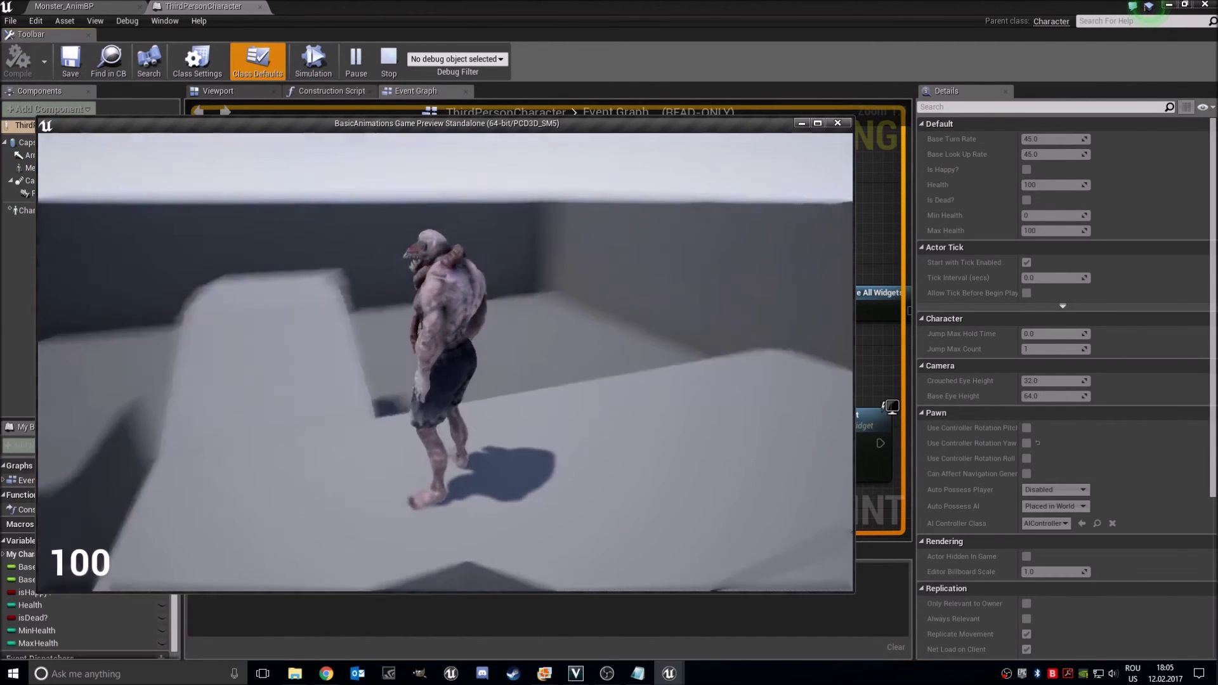
key("w")
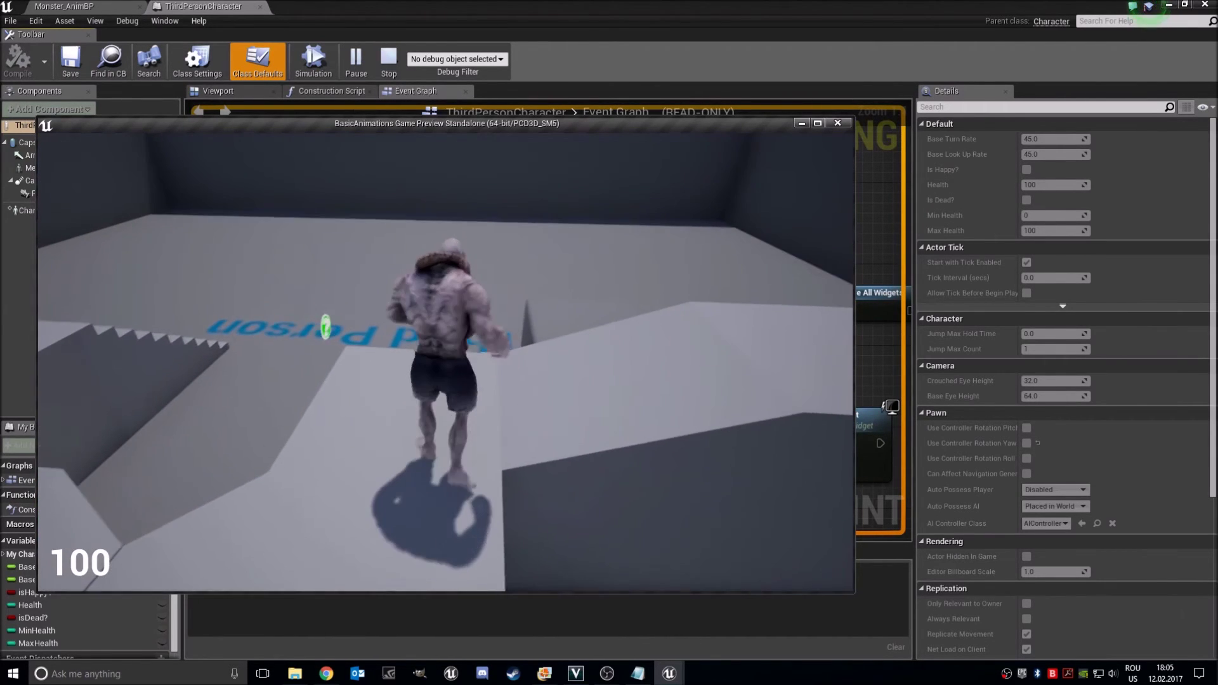
key("w")
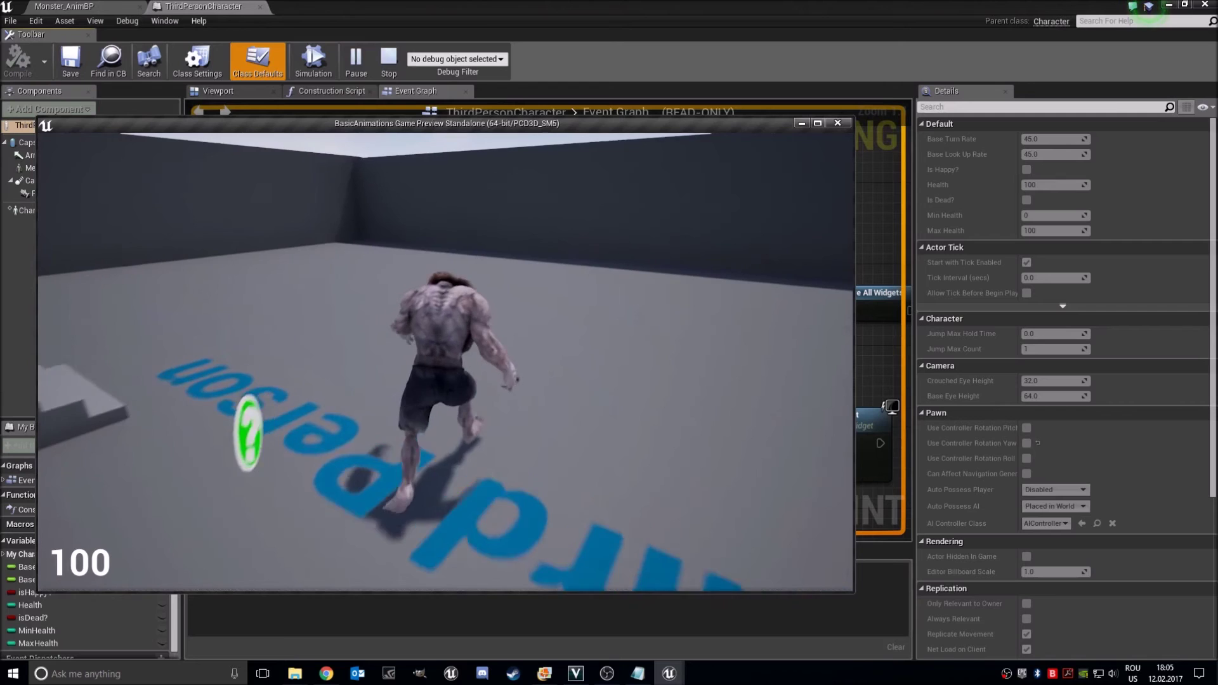
key("d")
key("d")
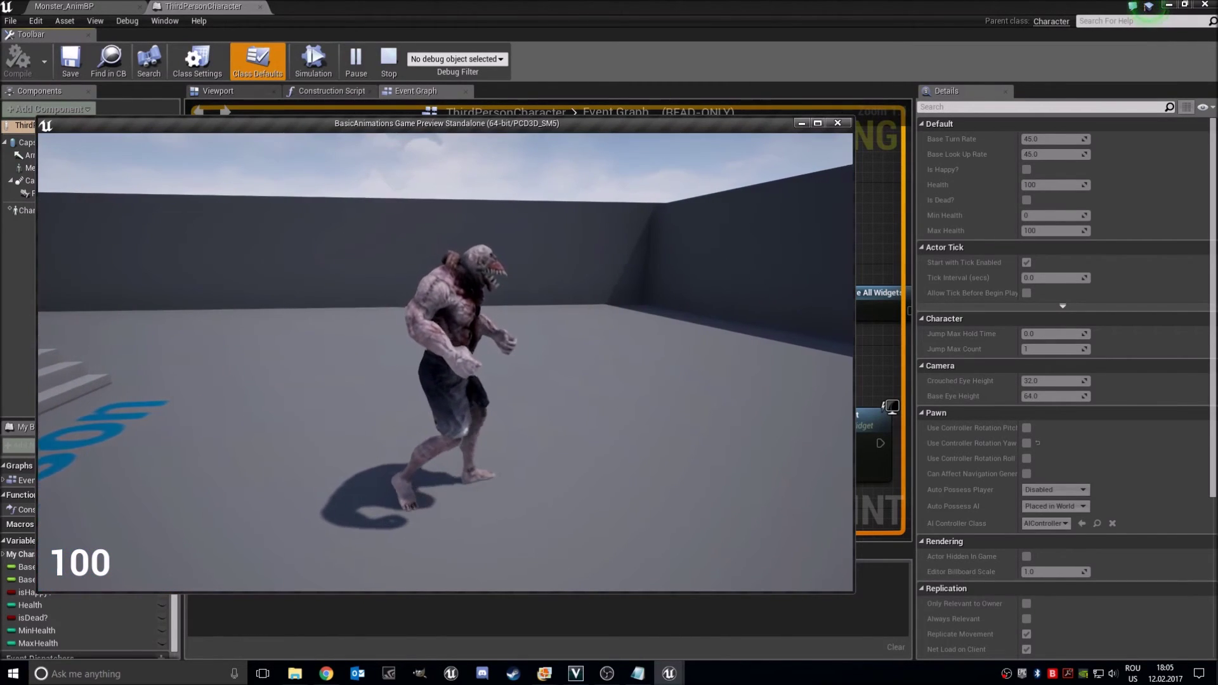
key("w")
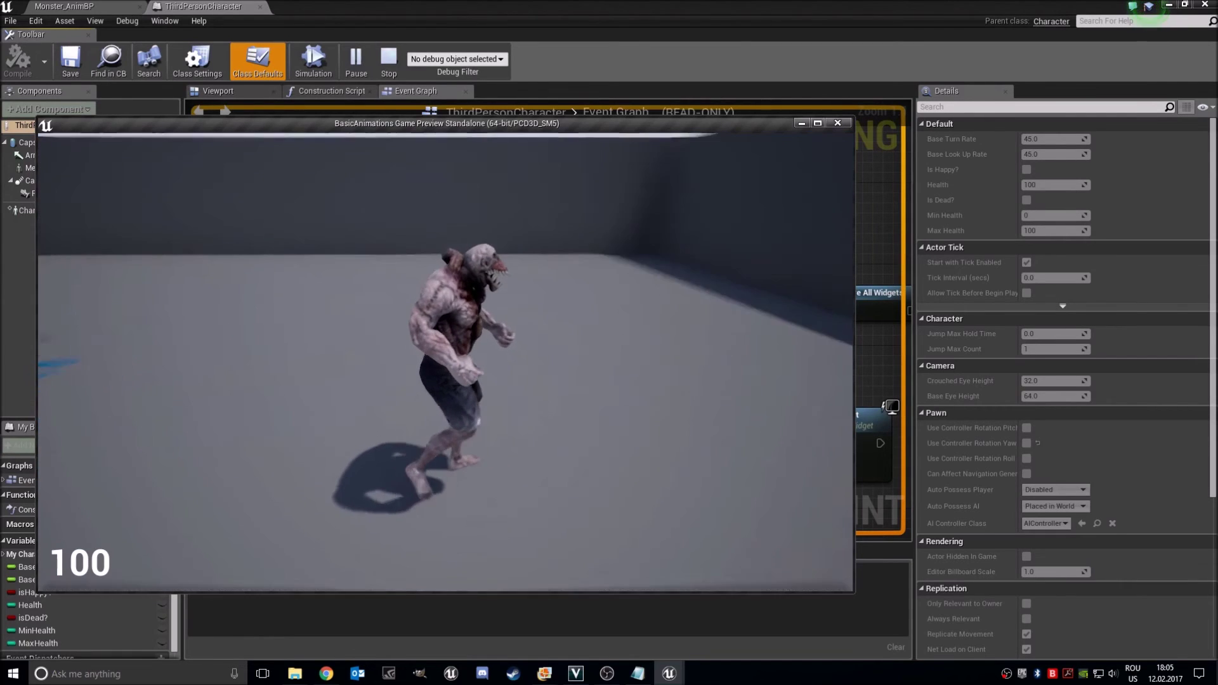
key("a")
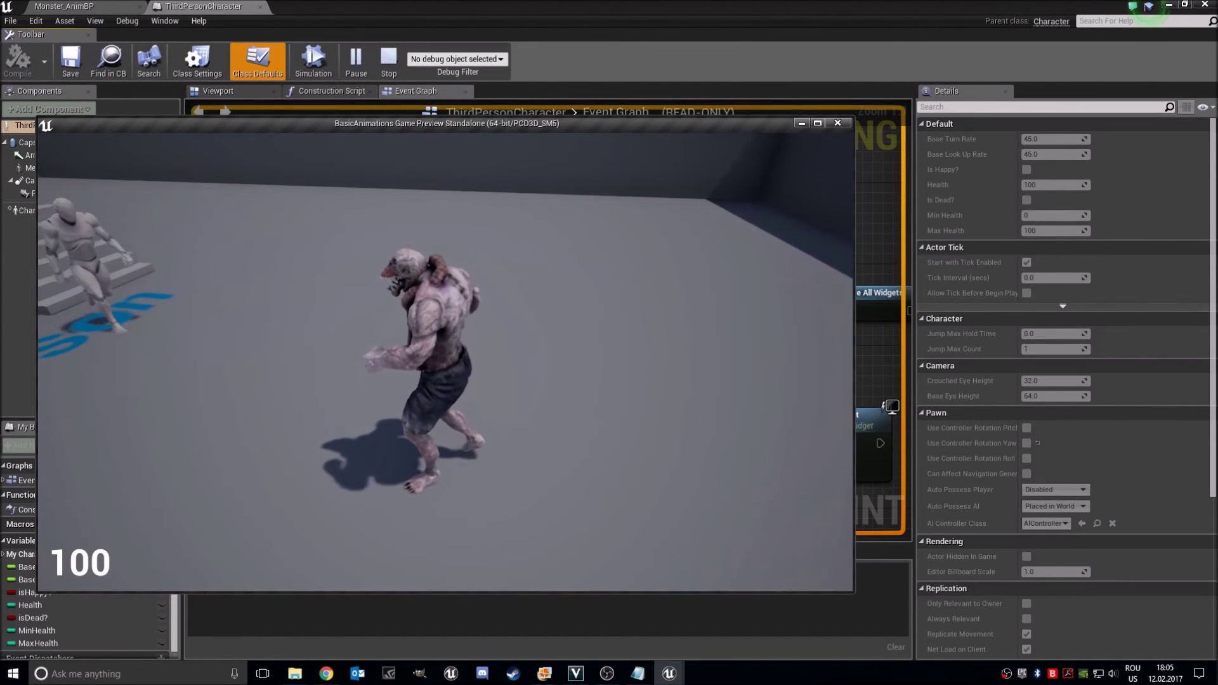
key("w")
key("s")
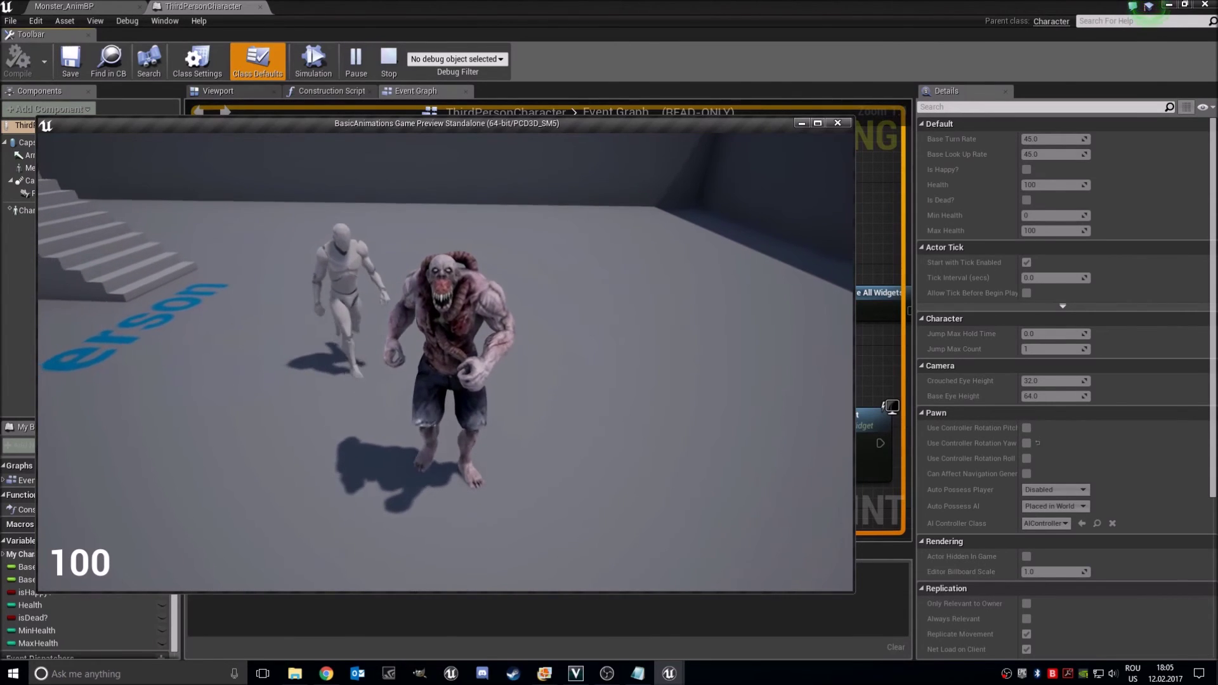
key("Escape")
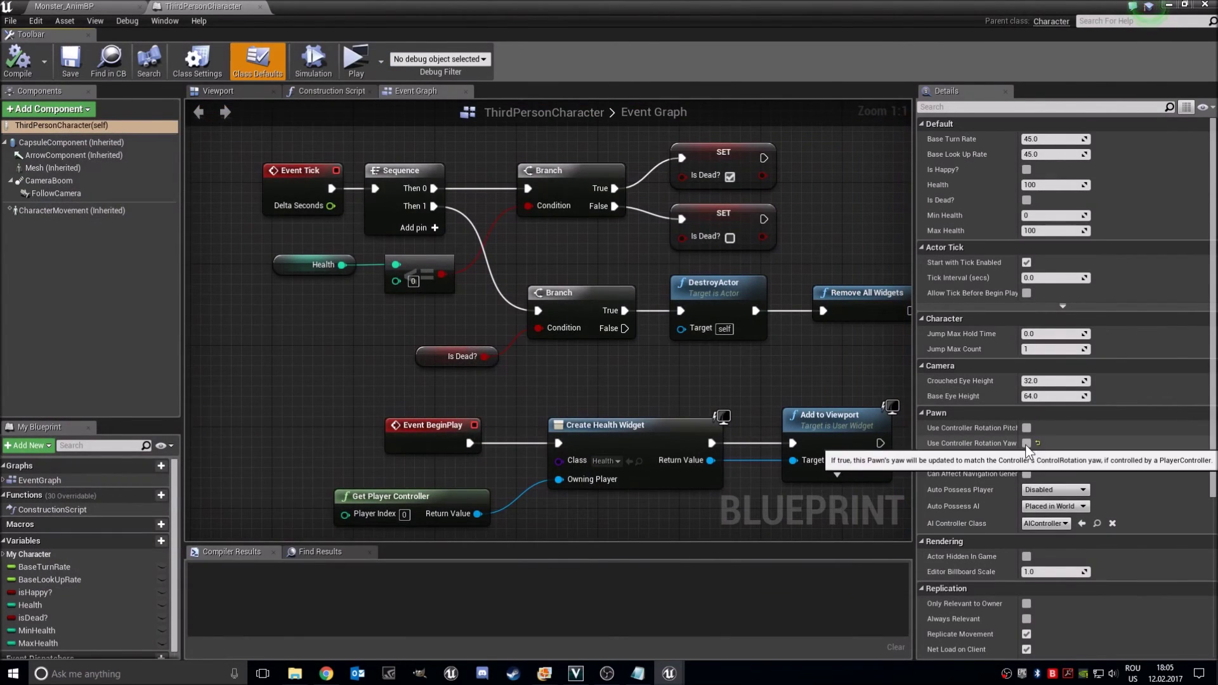
Enable Use Controller Rotation Yaw on ThirdPersonCharacter, play-test the monster's movement in two short previews, and end each one.
left_click(355, 60)
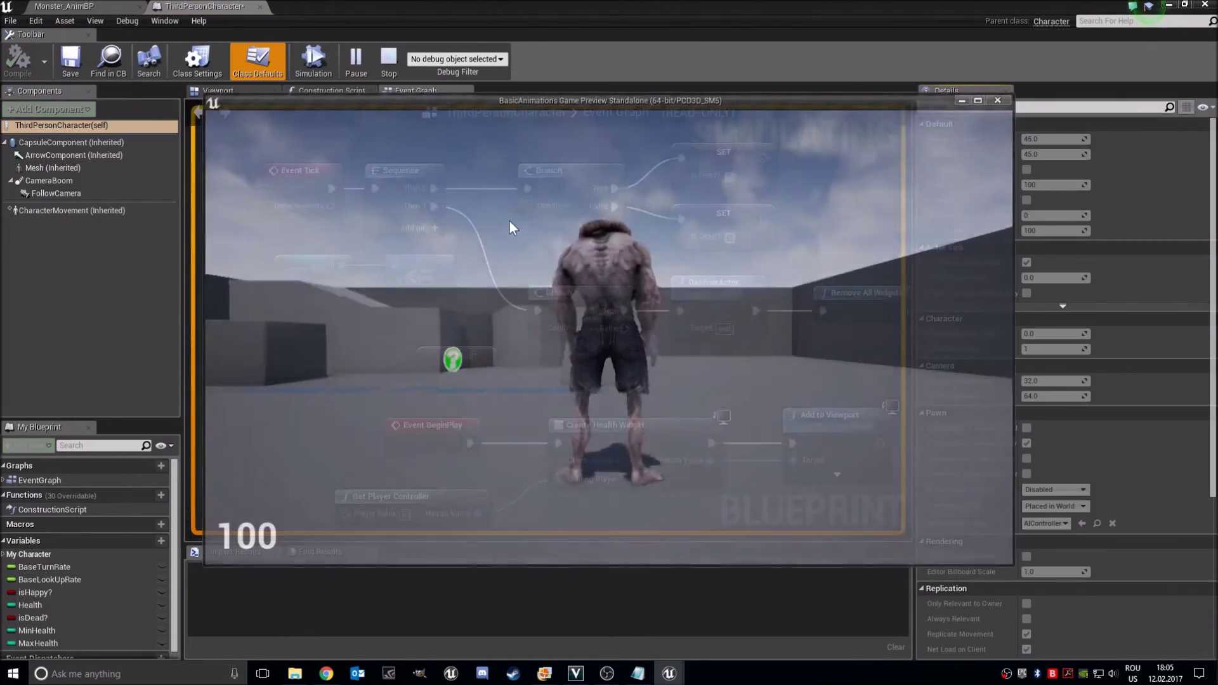
key("w")
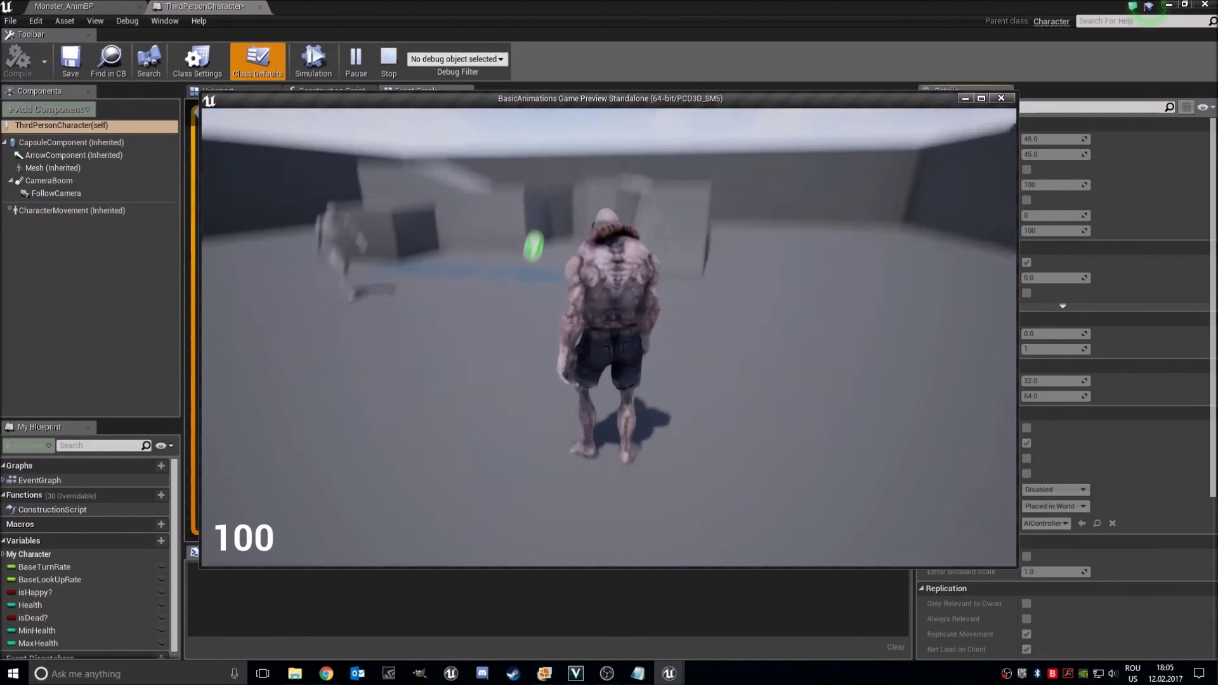
key("Escape")
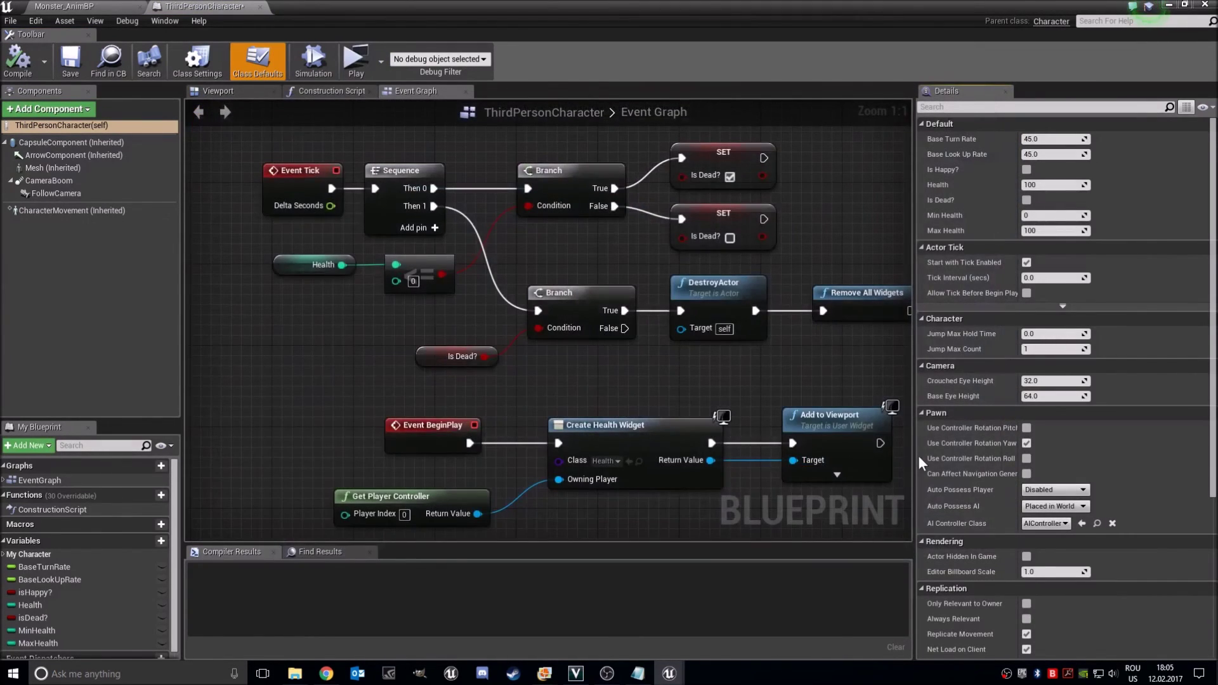
left_click(353, 61)
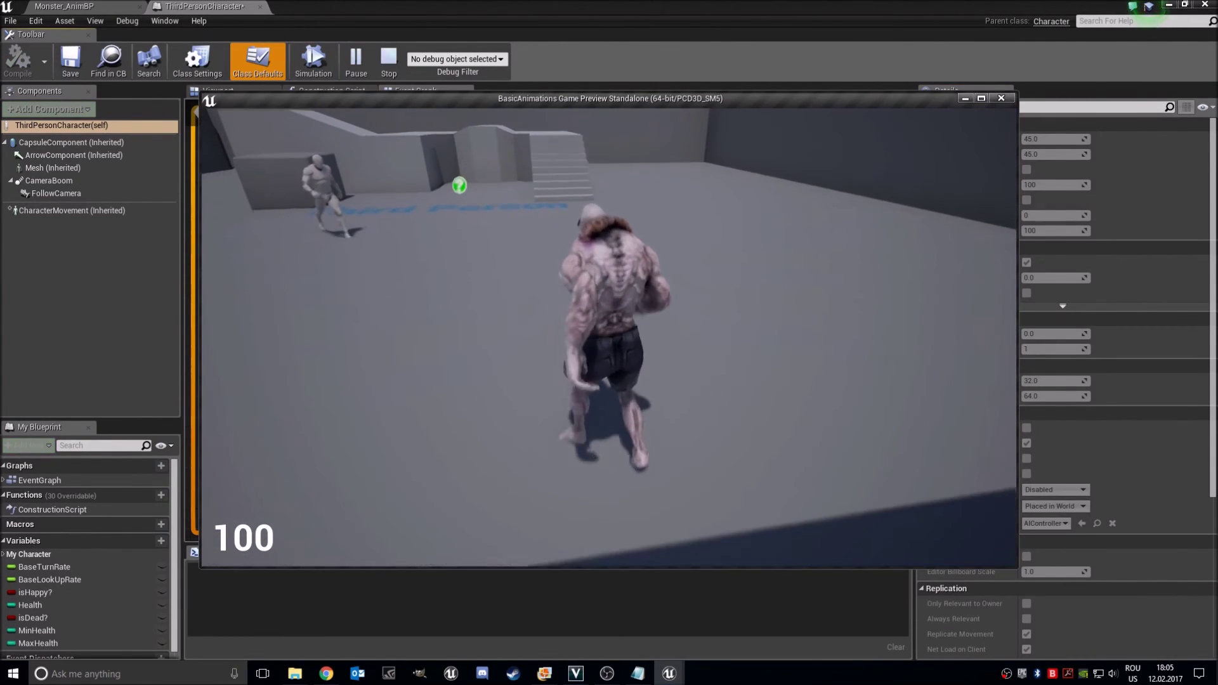
key("Escape")
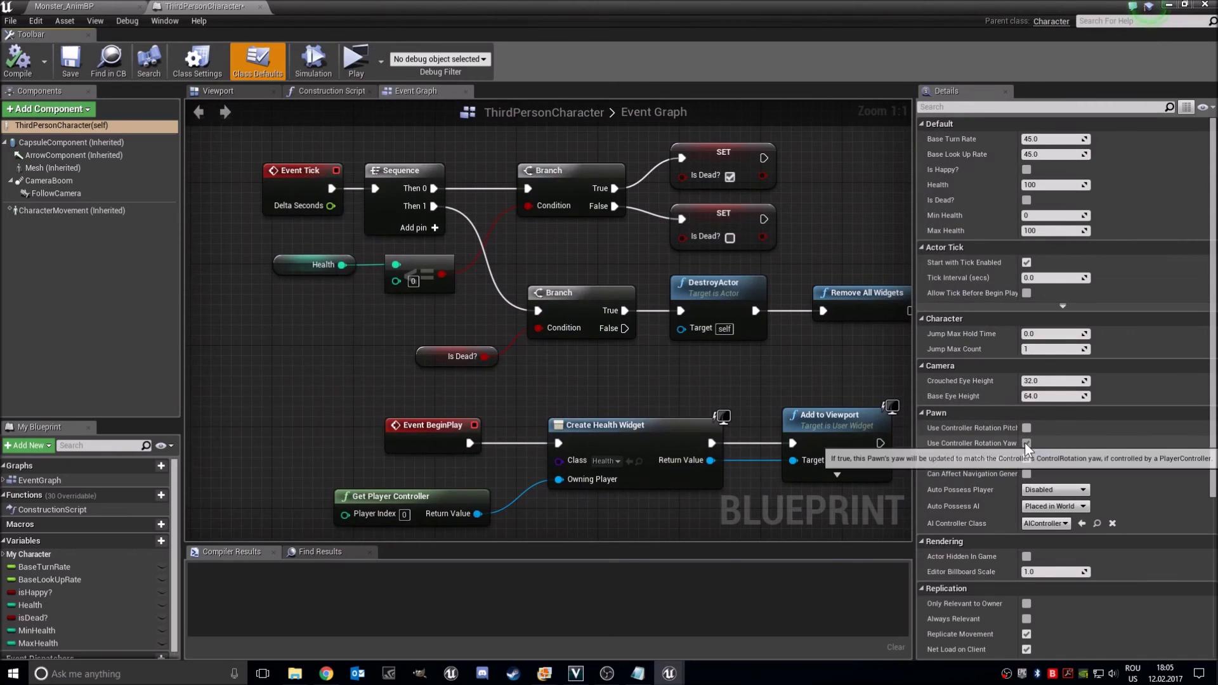
Disable Use Controller Rotation Yaw, save ThirdPersonCharacter, and start the game preview.
left_click(66, 64)
left_click(356, 63)
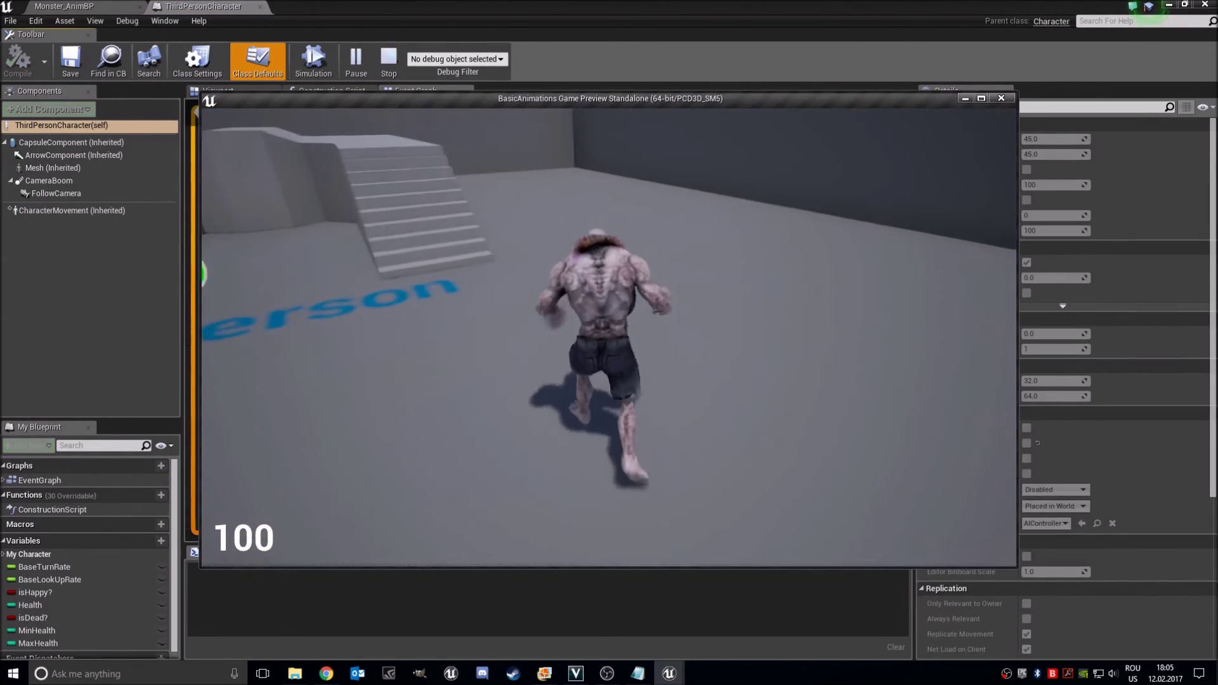
Run the monster up the stairs, jump, turn across the raised platform, and return to the ground to check its directional animations.
key("w")
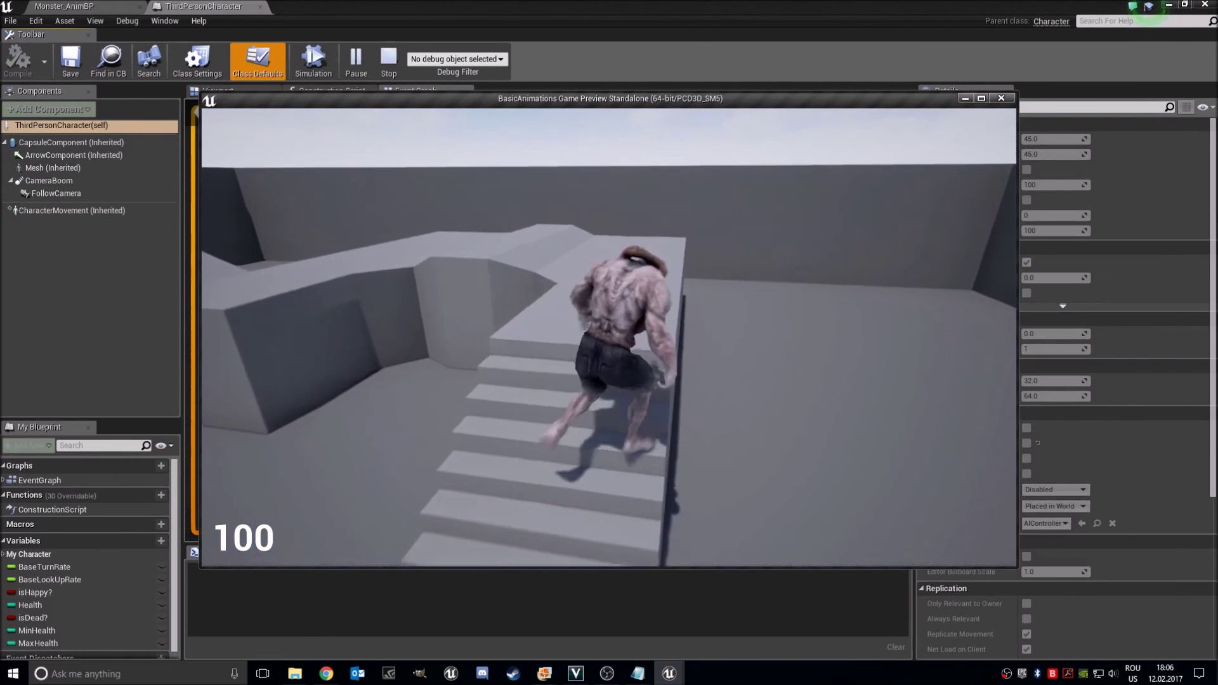
key("space")
key("w")
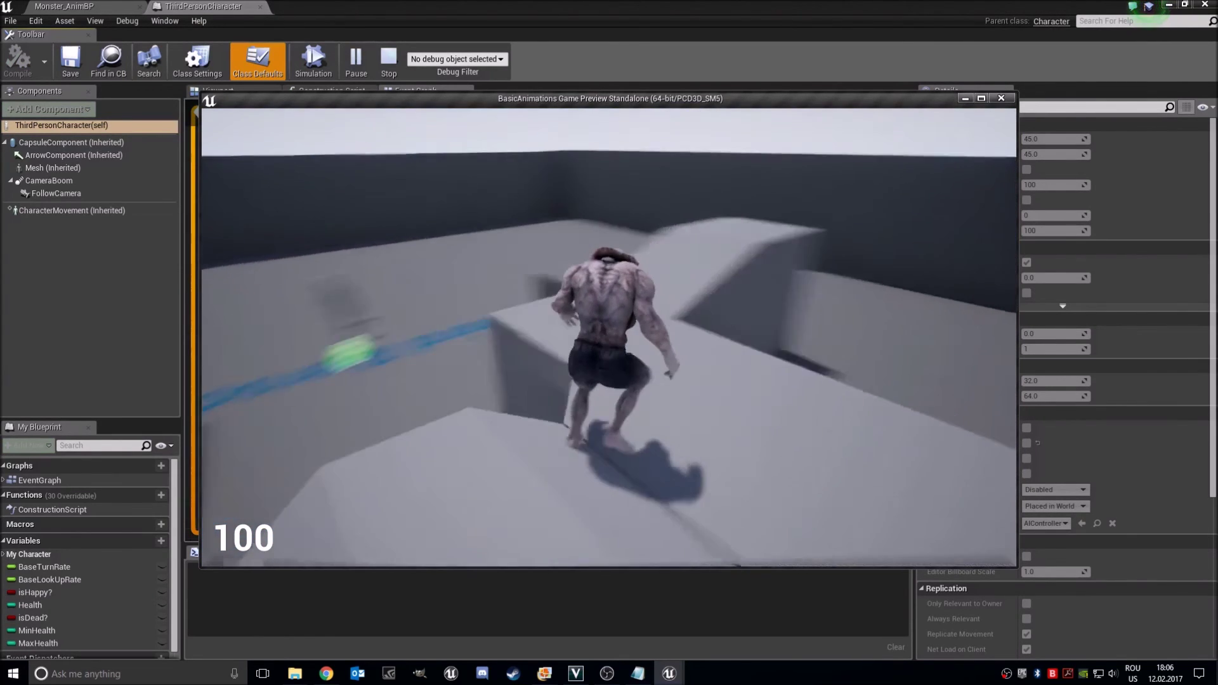
key("d")
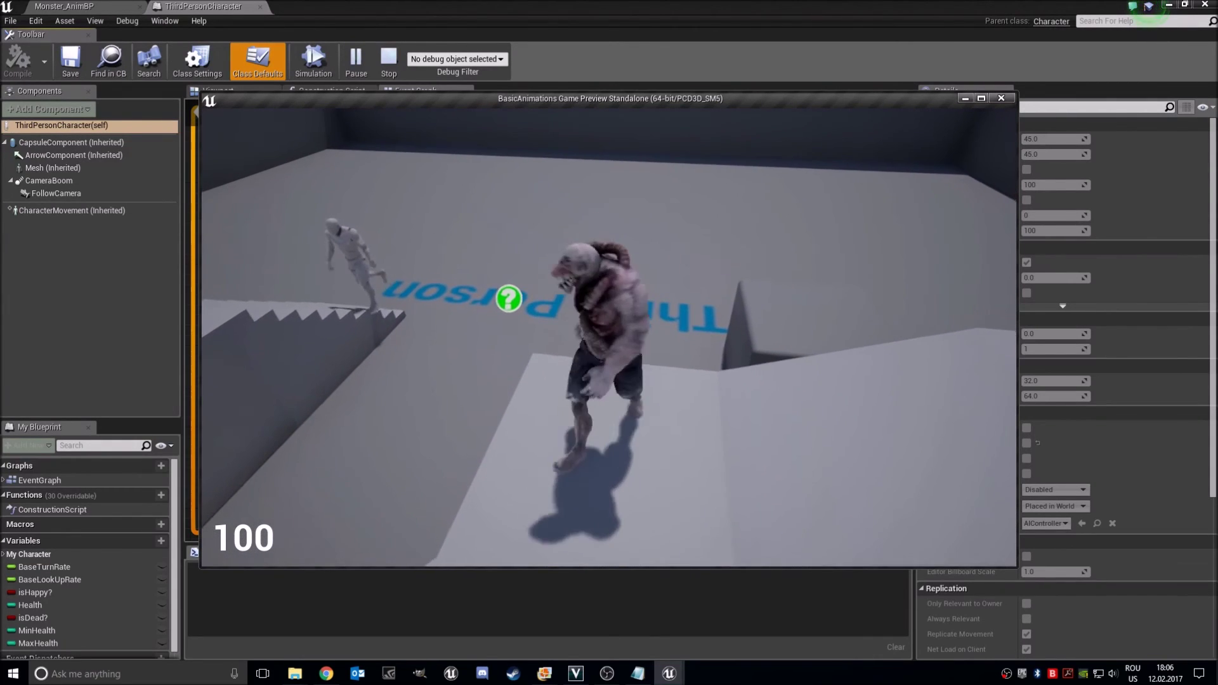
key("w")
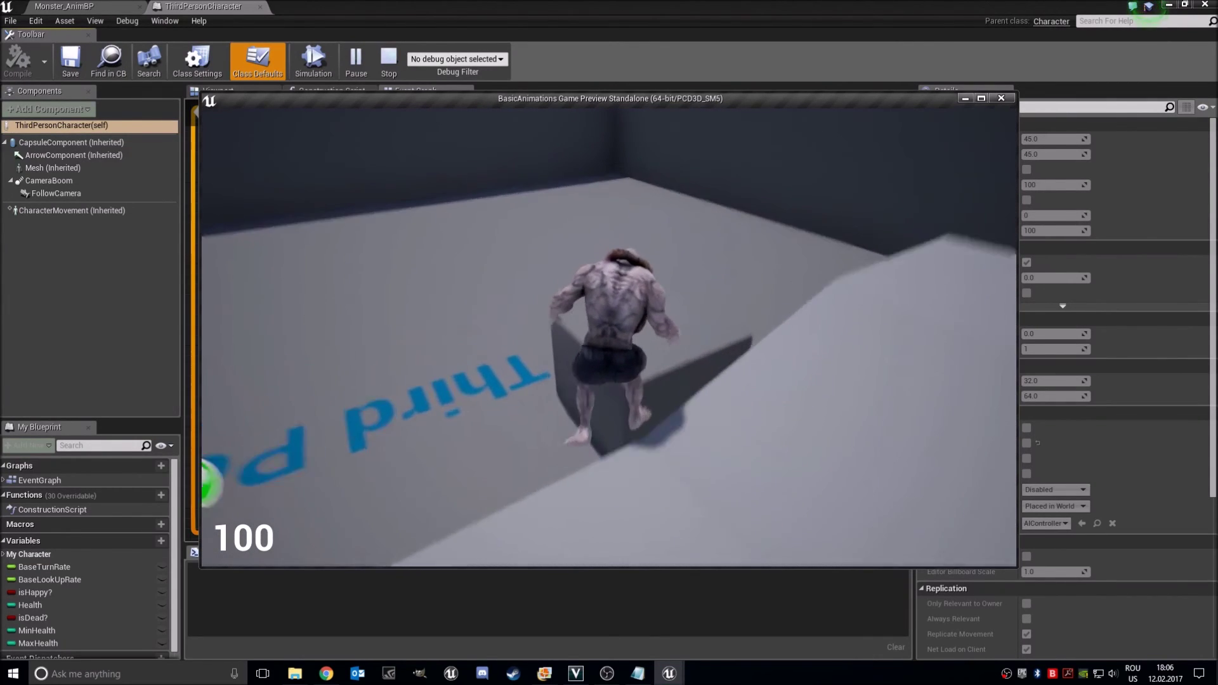
key("w")
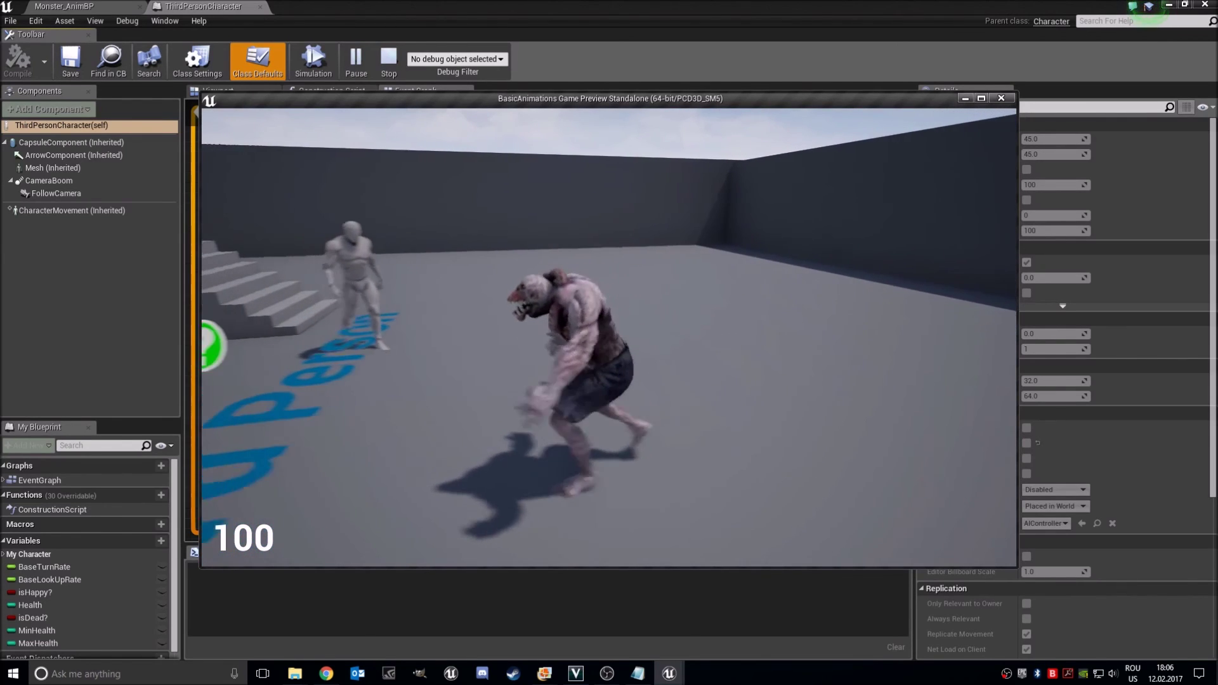
Jump the monster back onto the raised platform and check its idle and running animations near the grey mannequin.
key("space")
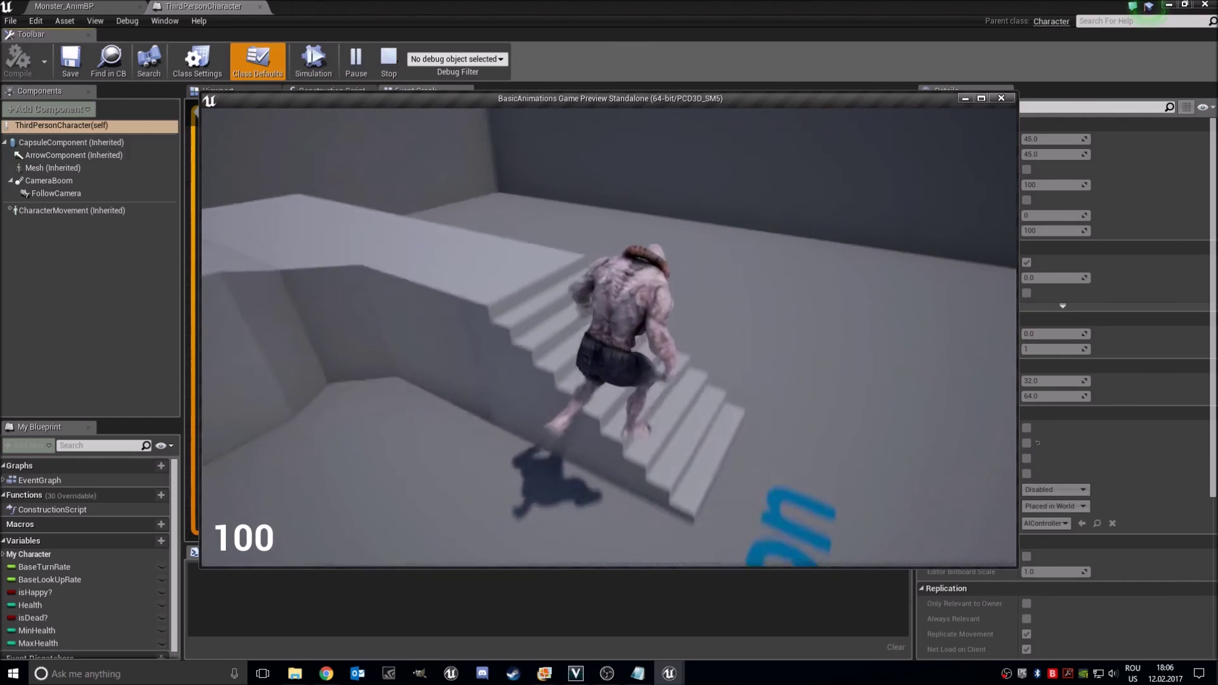
key("space")
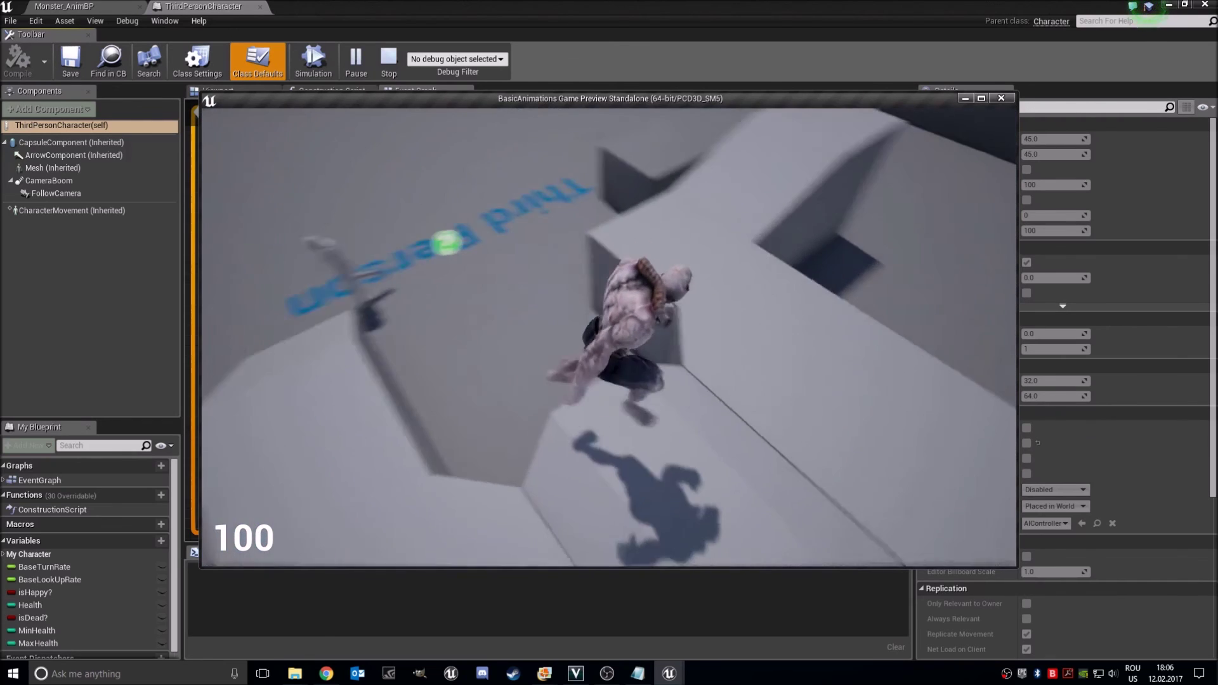
key("space")
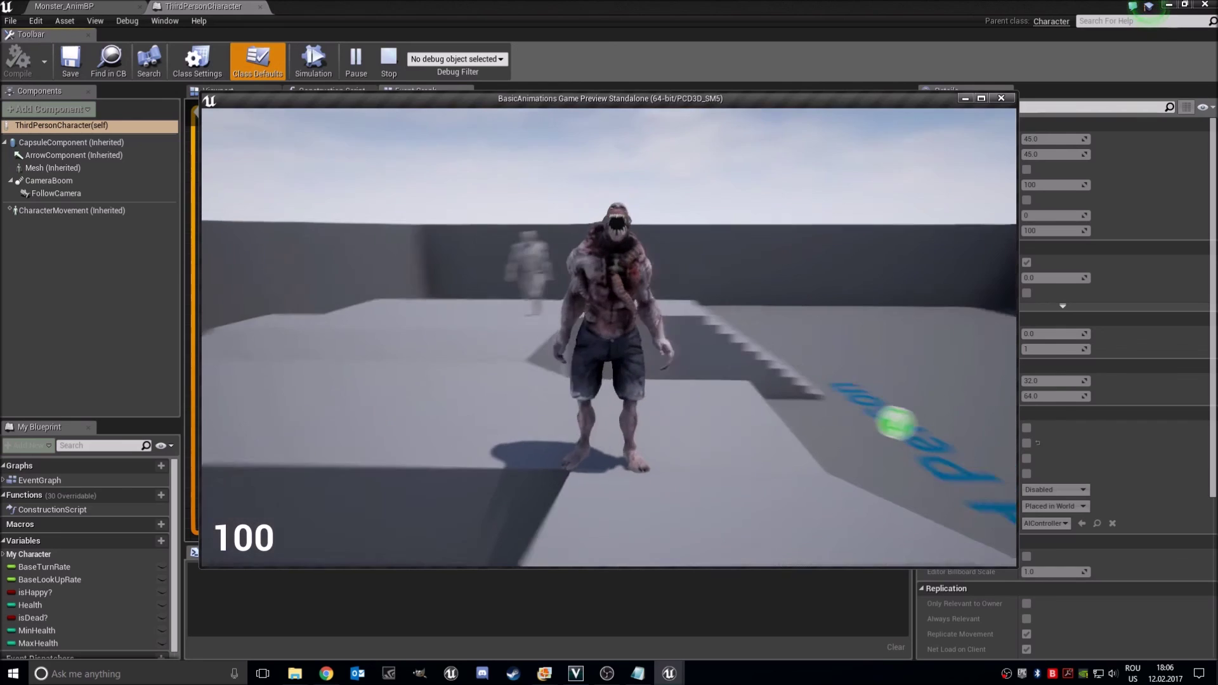
key("w")
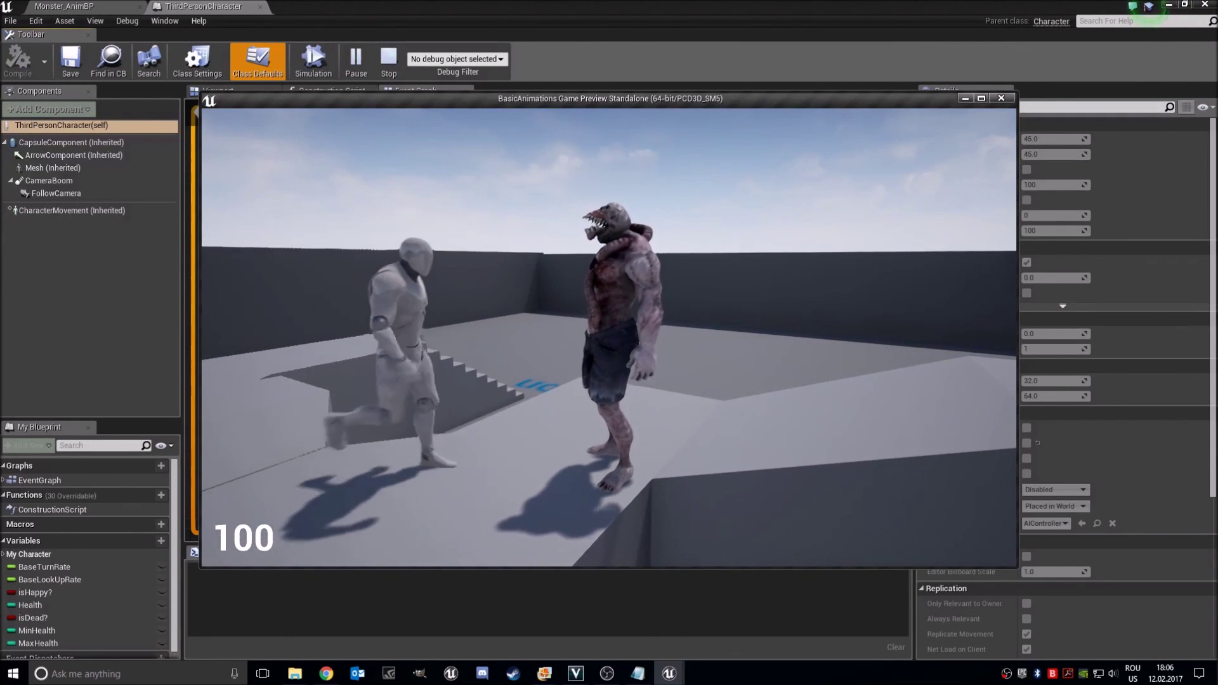
key("w")
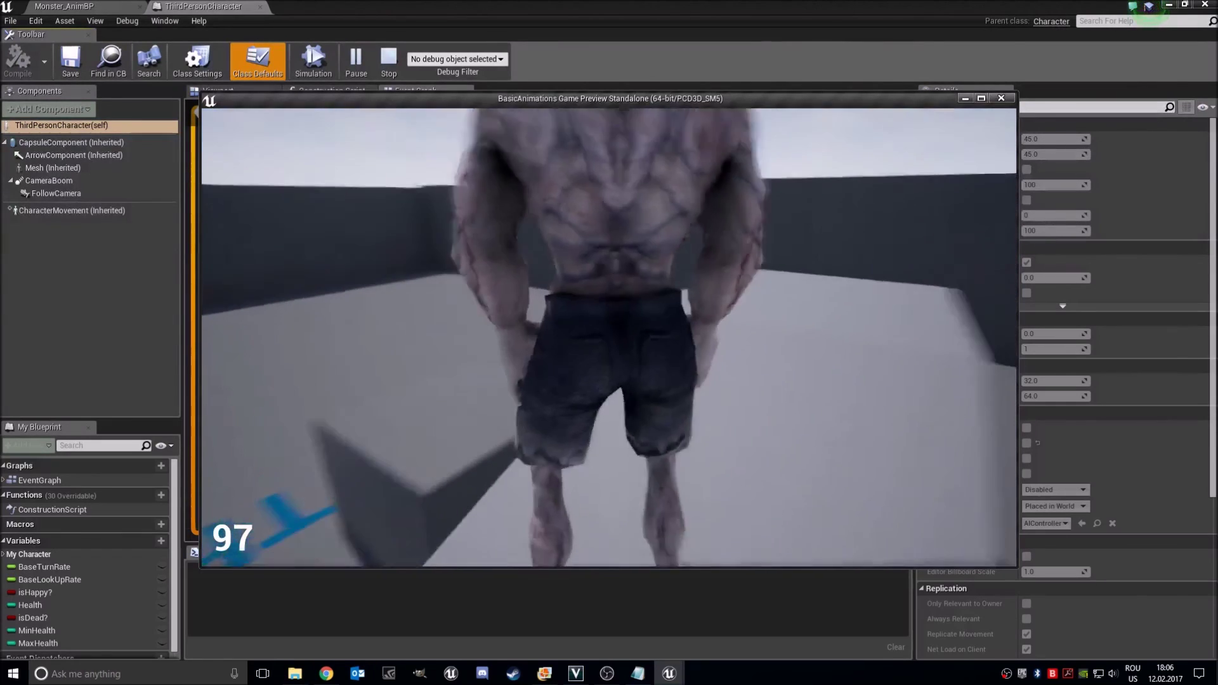